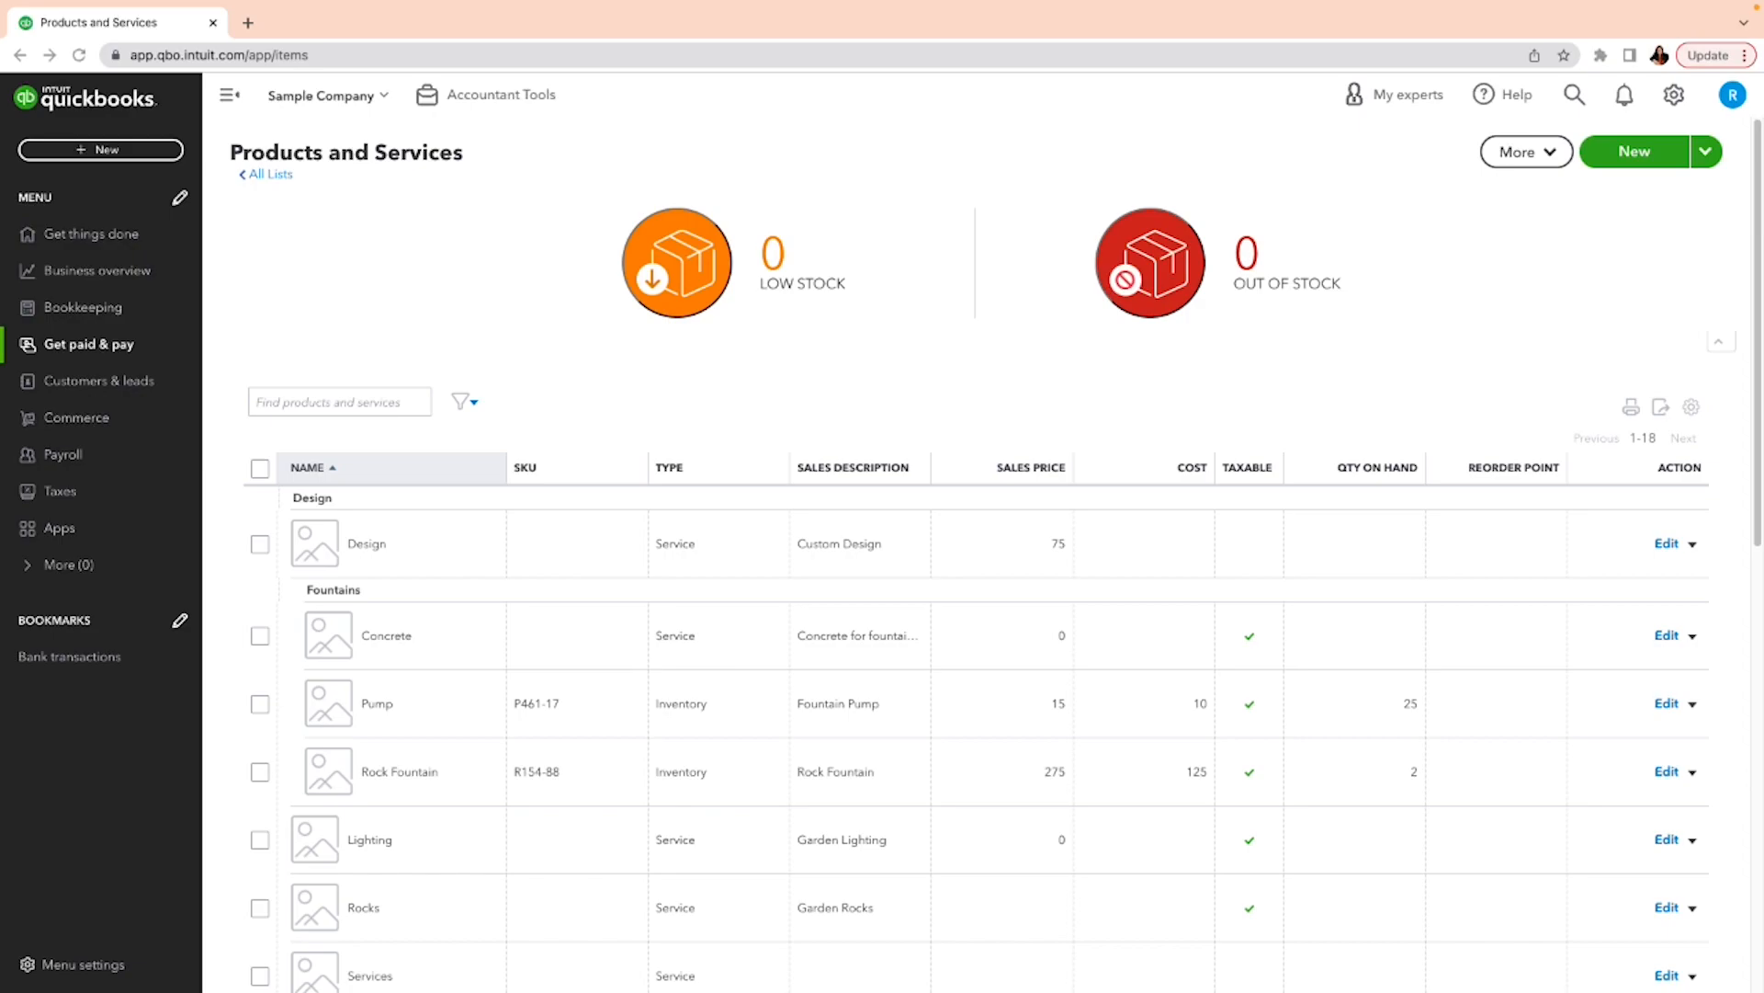
# - Switch the company from Business view to Accountant view and open the Products and services list under Sales
pyautogui.click(98, 350)
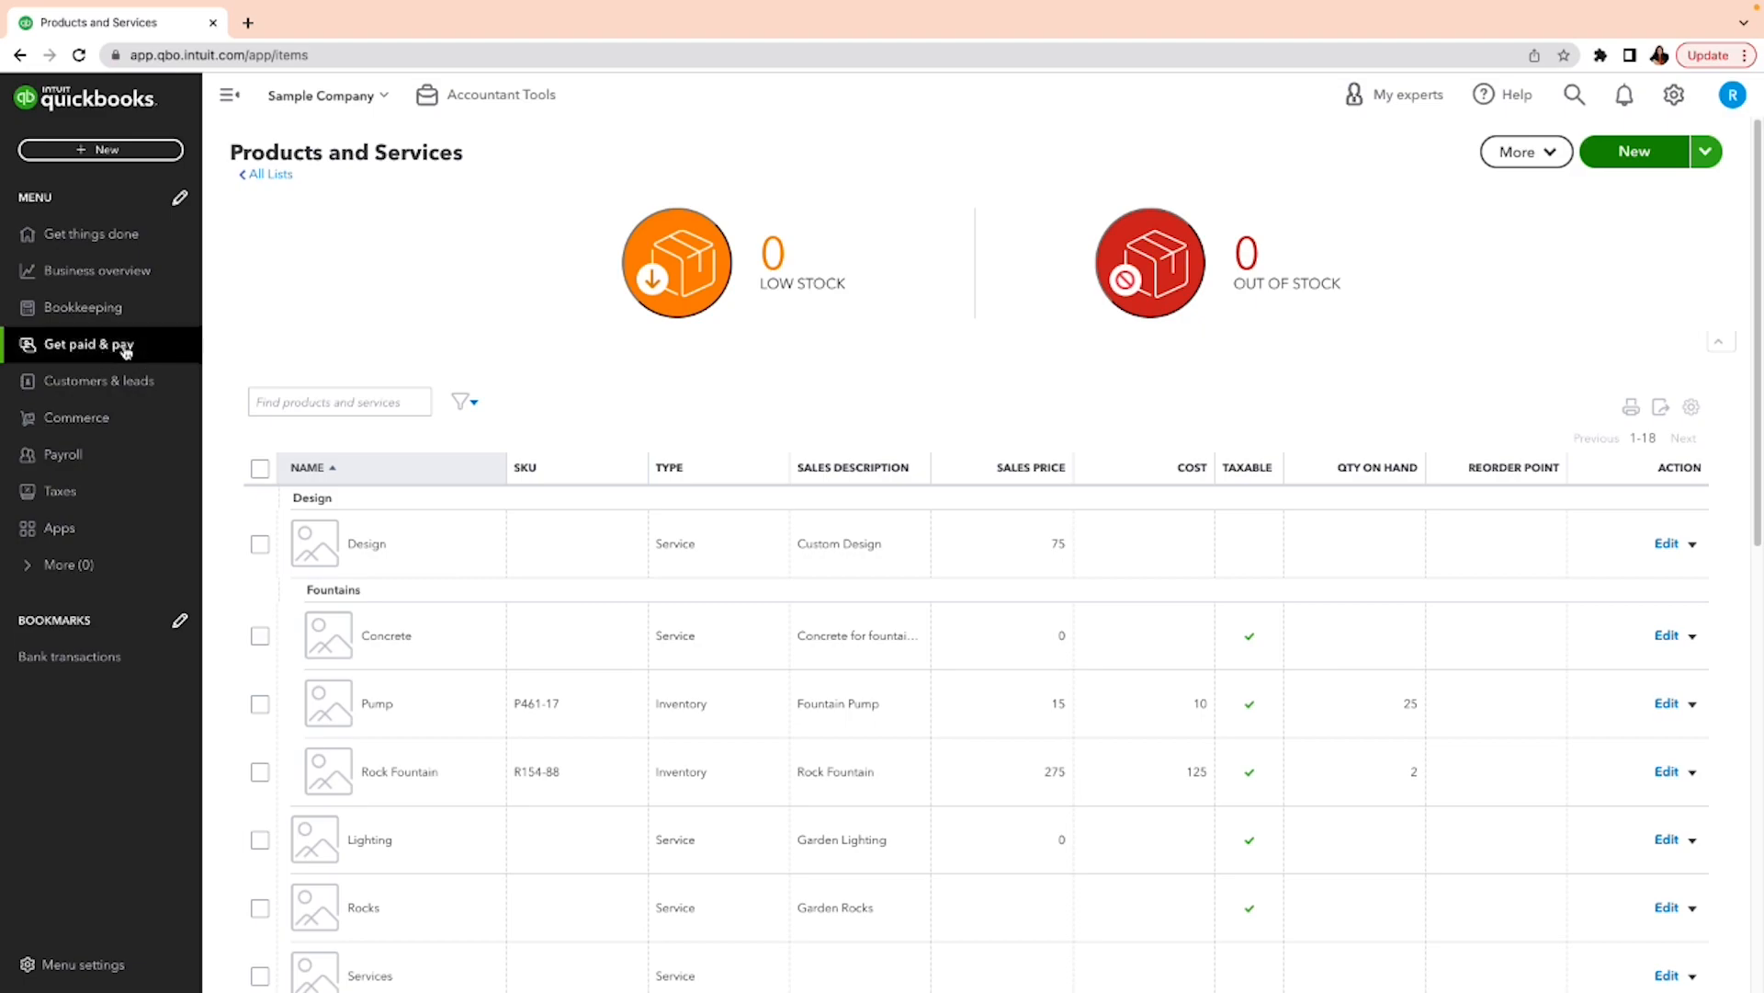
pyautogui.click(123, 347)
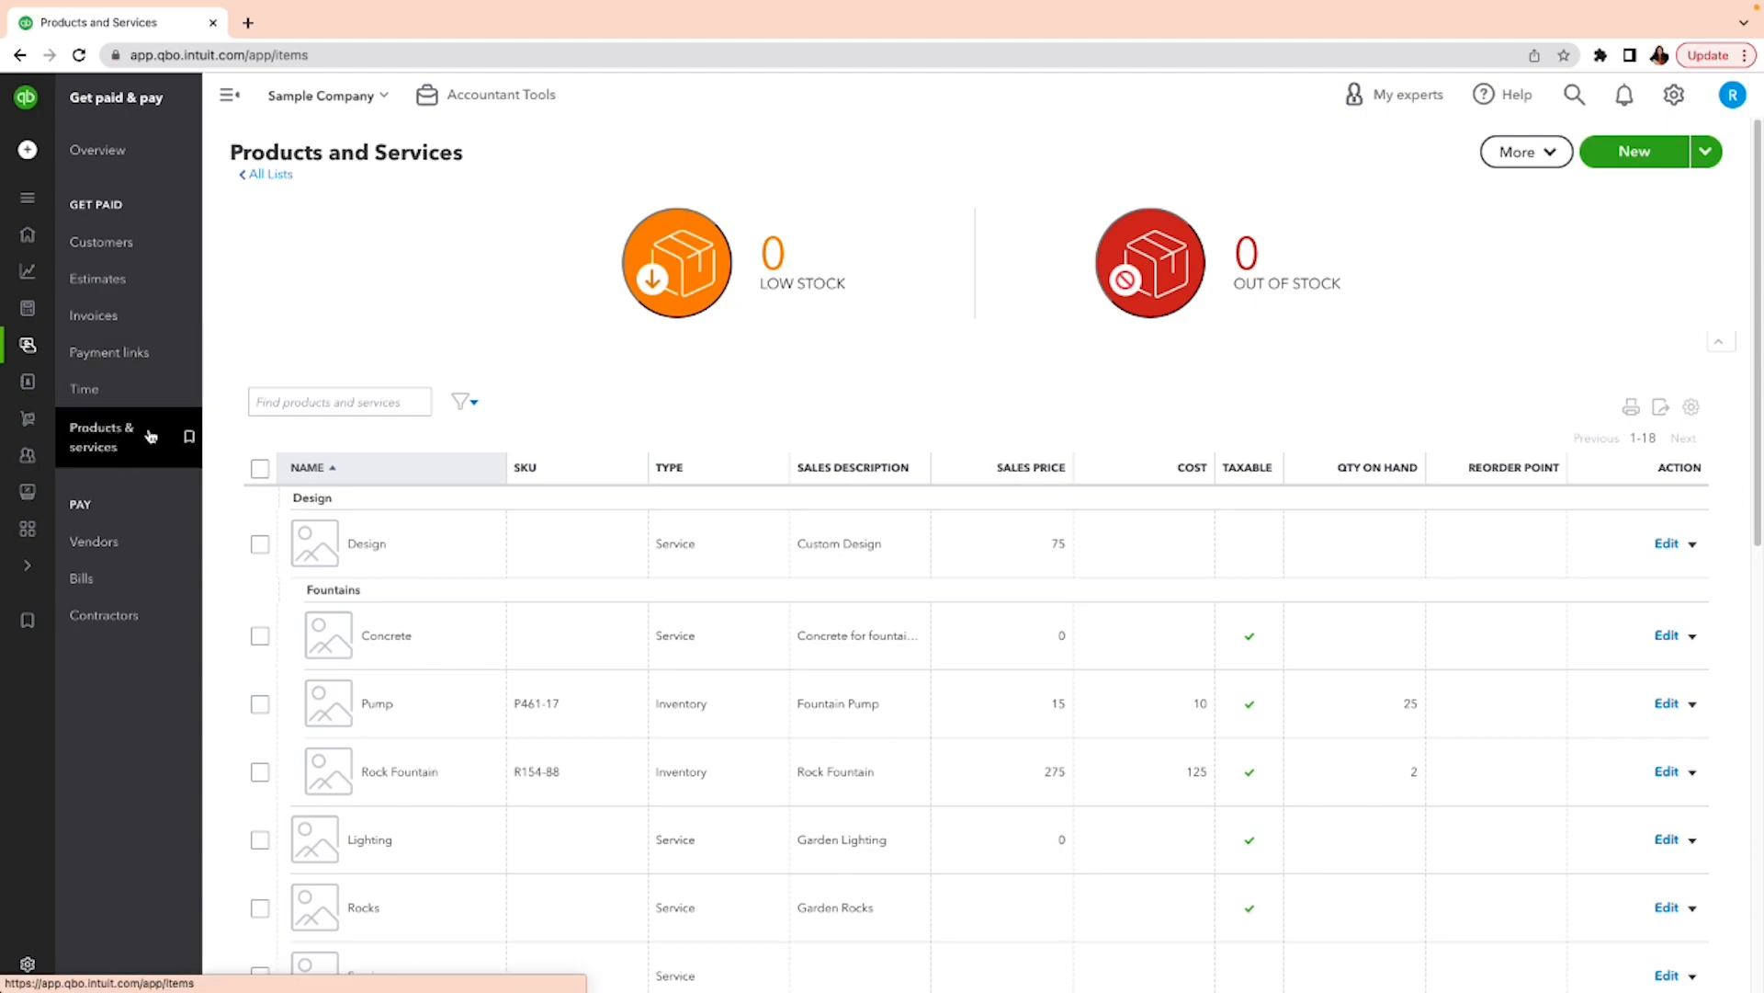
pyautogui.click(431, 278)
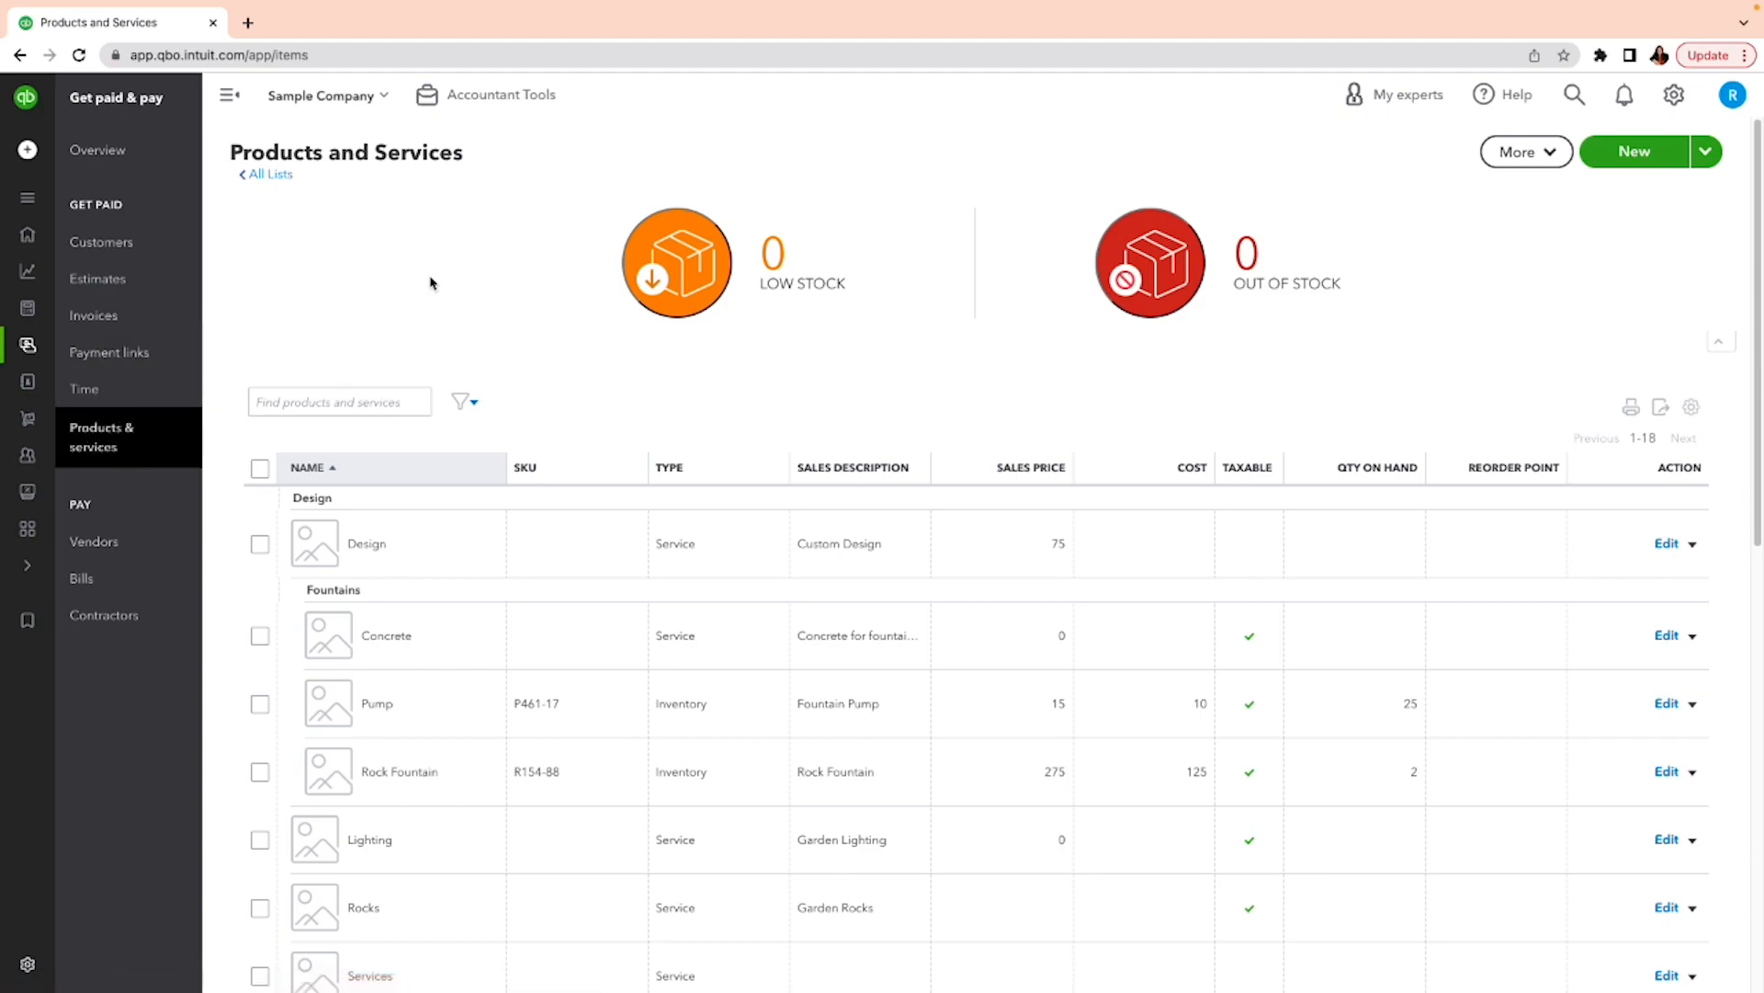
pyautogui.click(1675, 112)
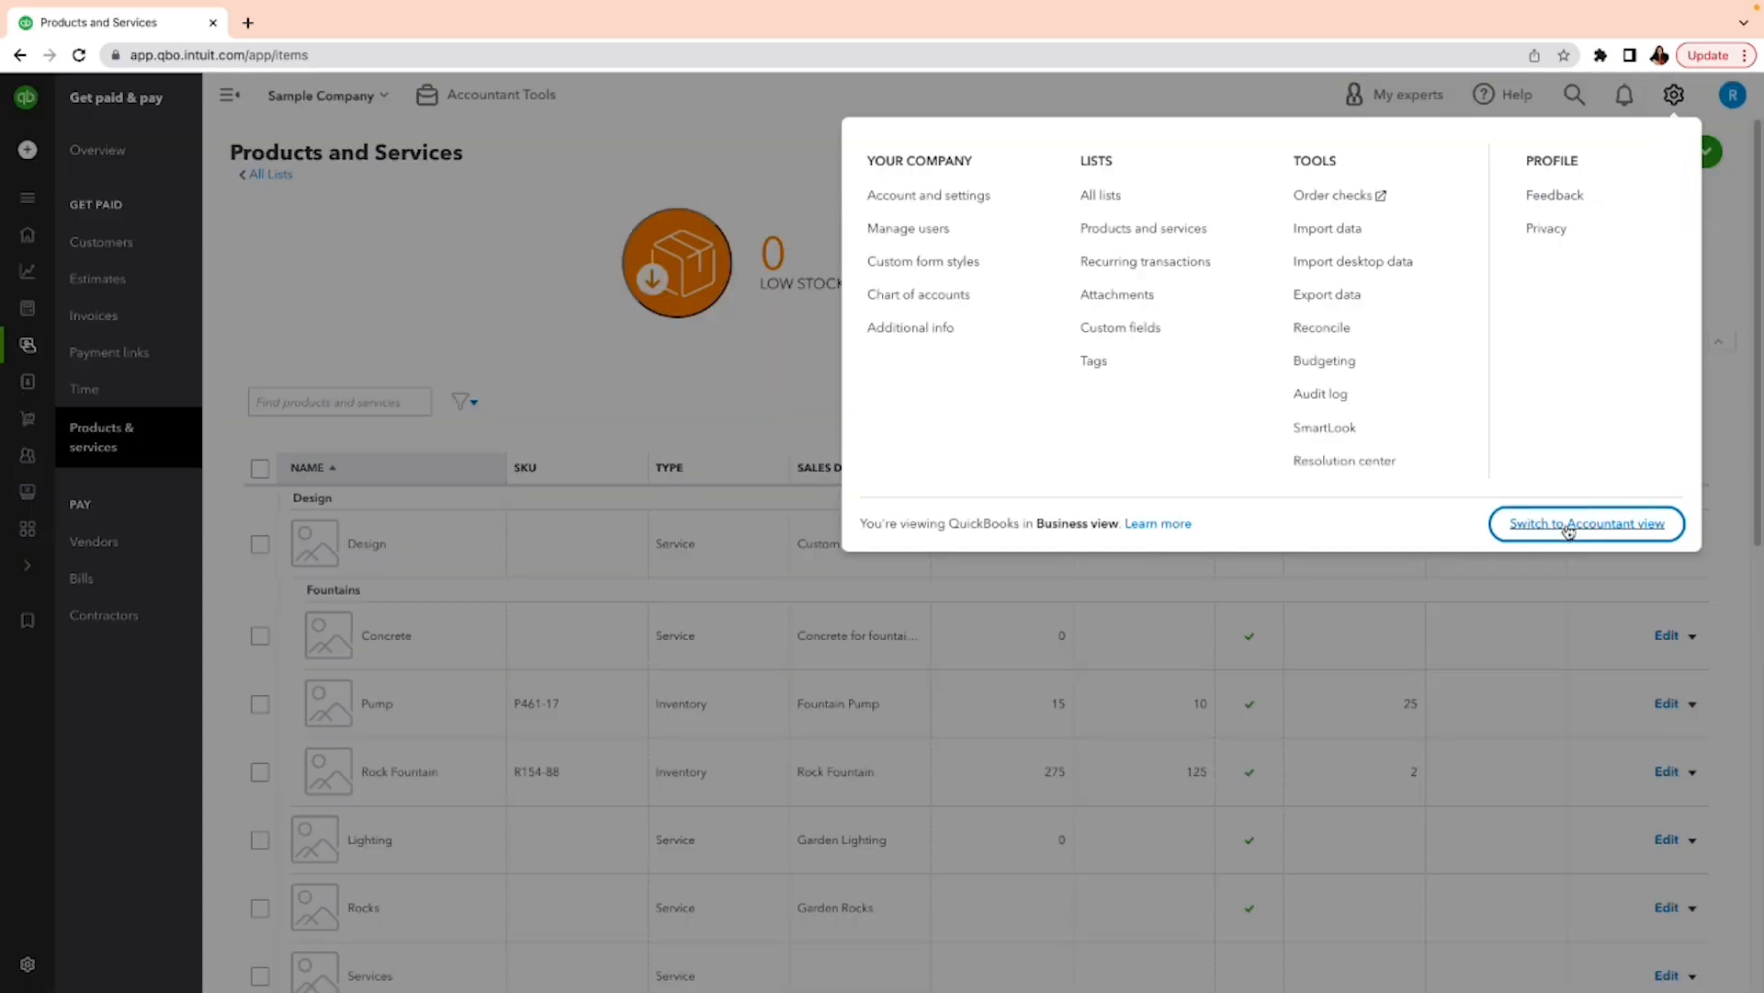
pyautogui.click(1568, 524)
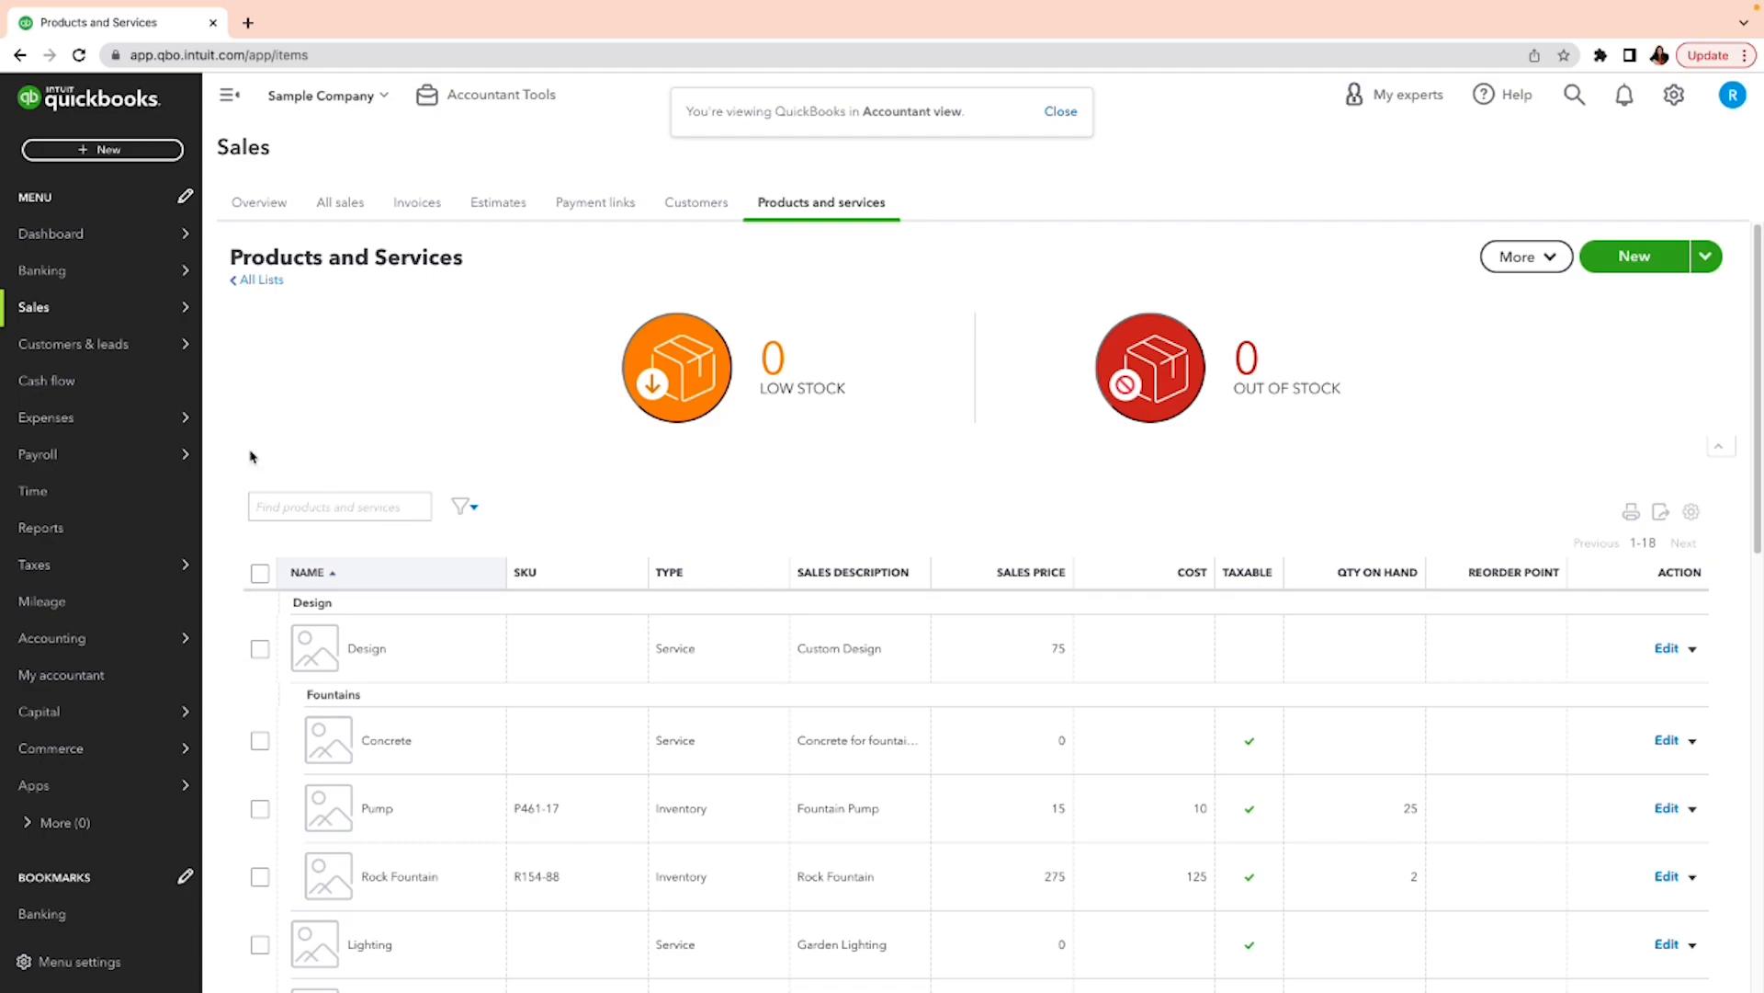
pyautogui.moveTo(152, 309)
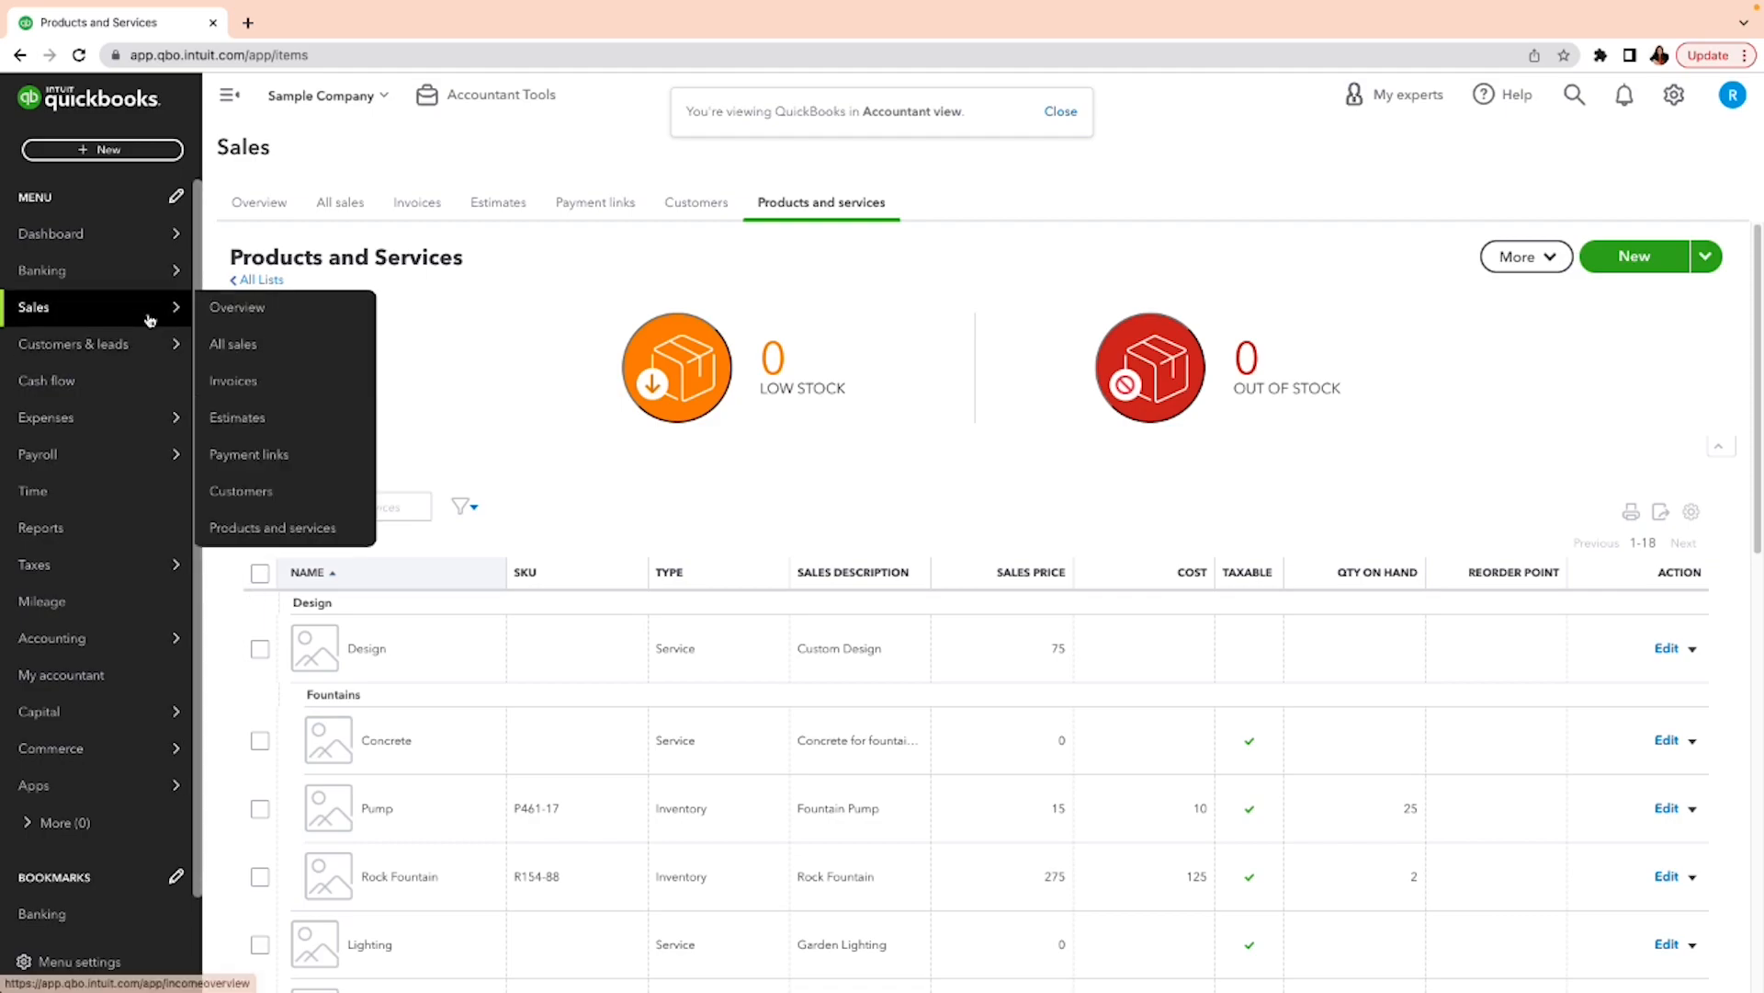
pyautogui.click(295, 528)
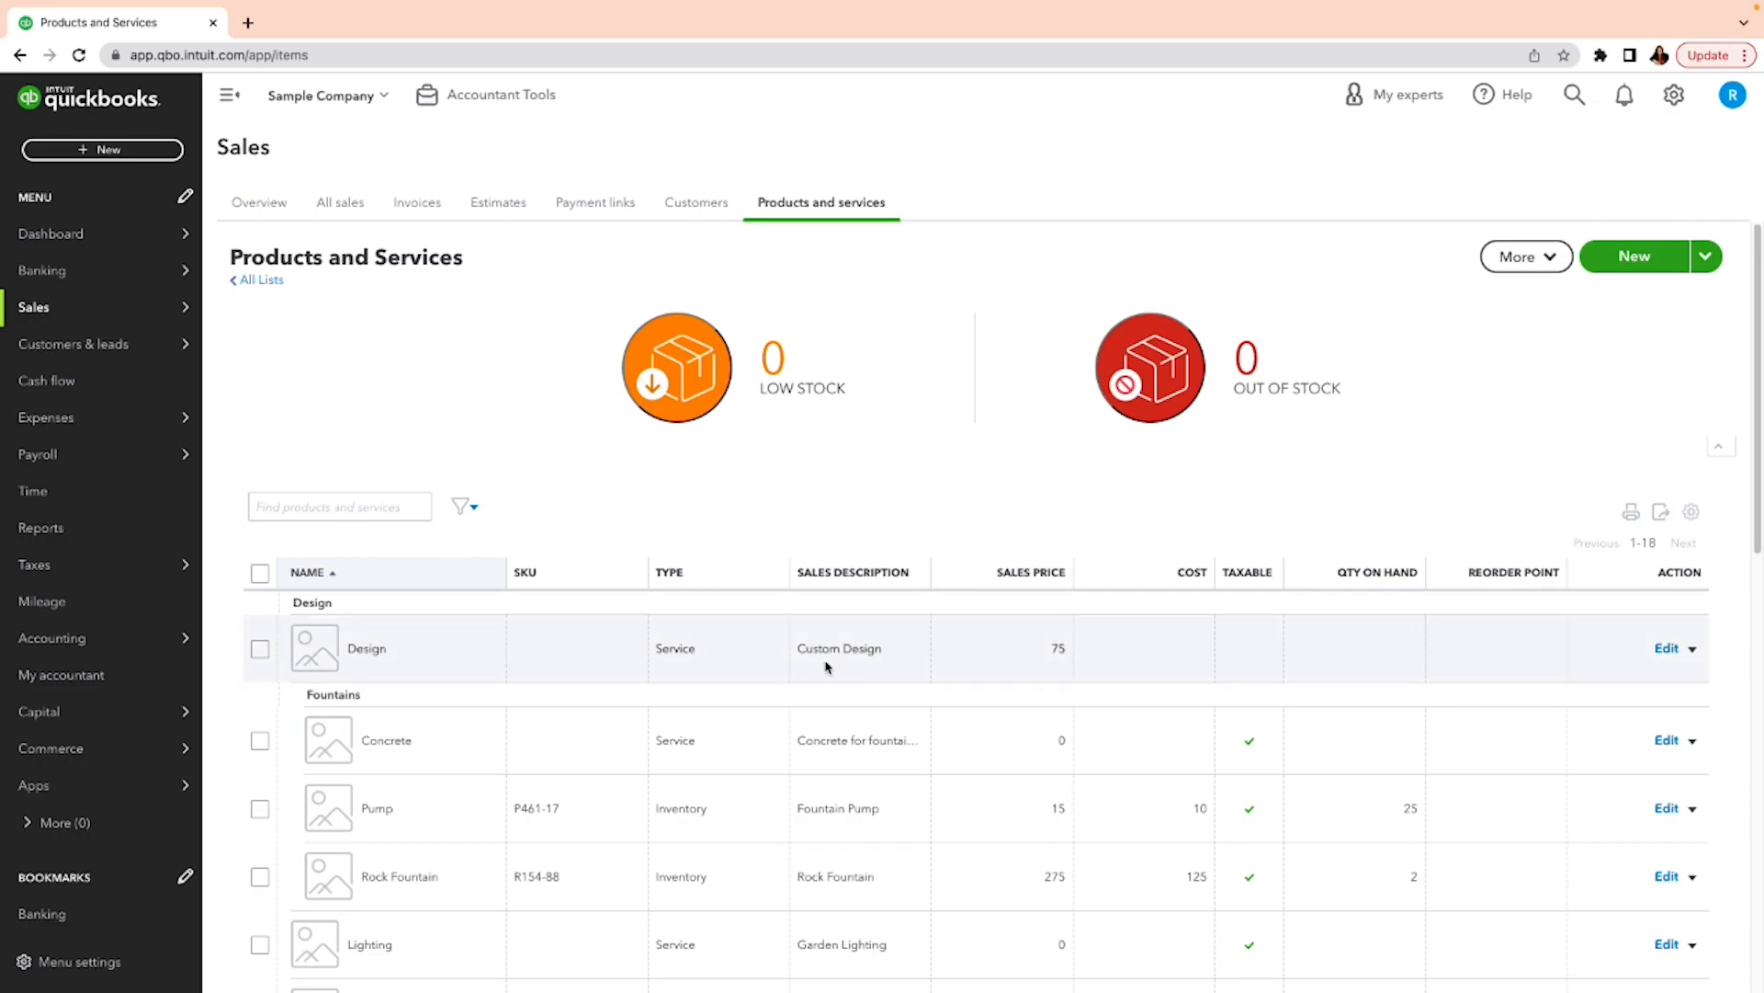
# - Look through the products and services list and examine the file requirements for importing items
pyautogui.scroll(-2, 819, 658)
pyautogui.scroll(2, 819, 658)
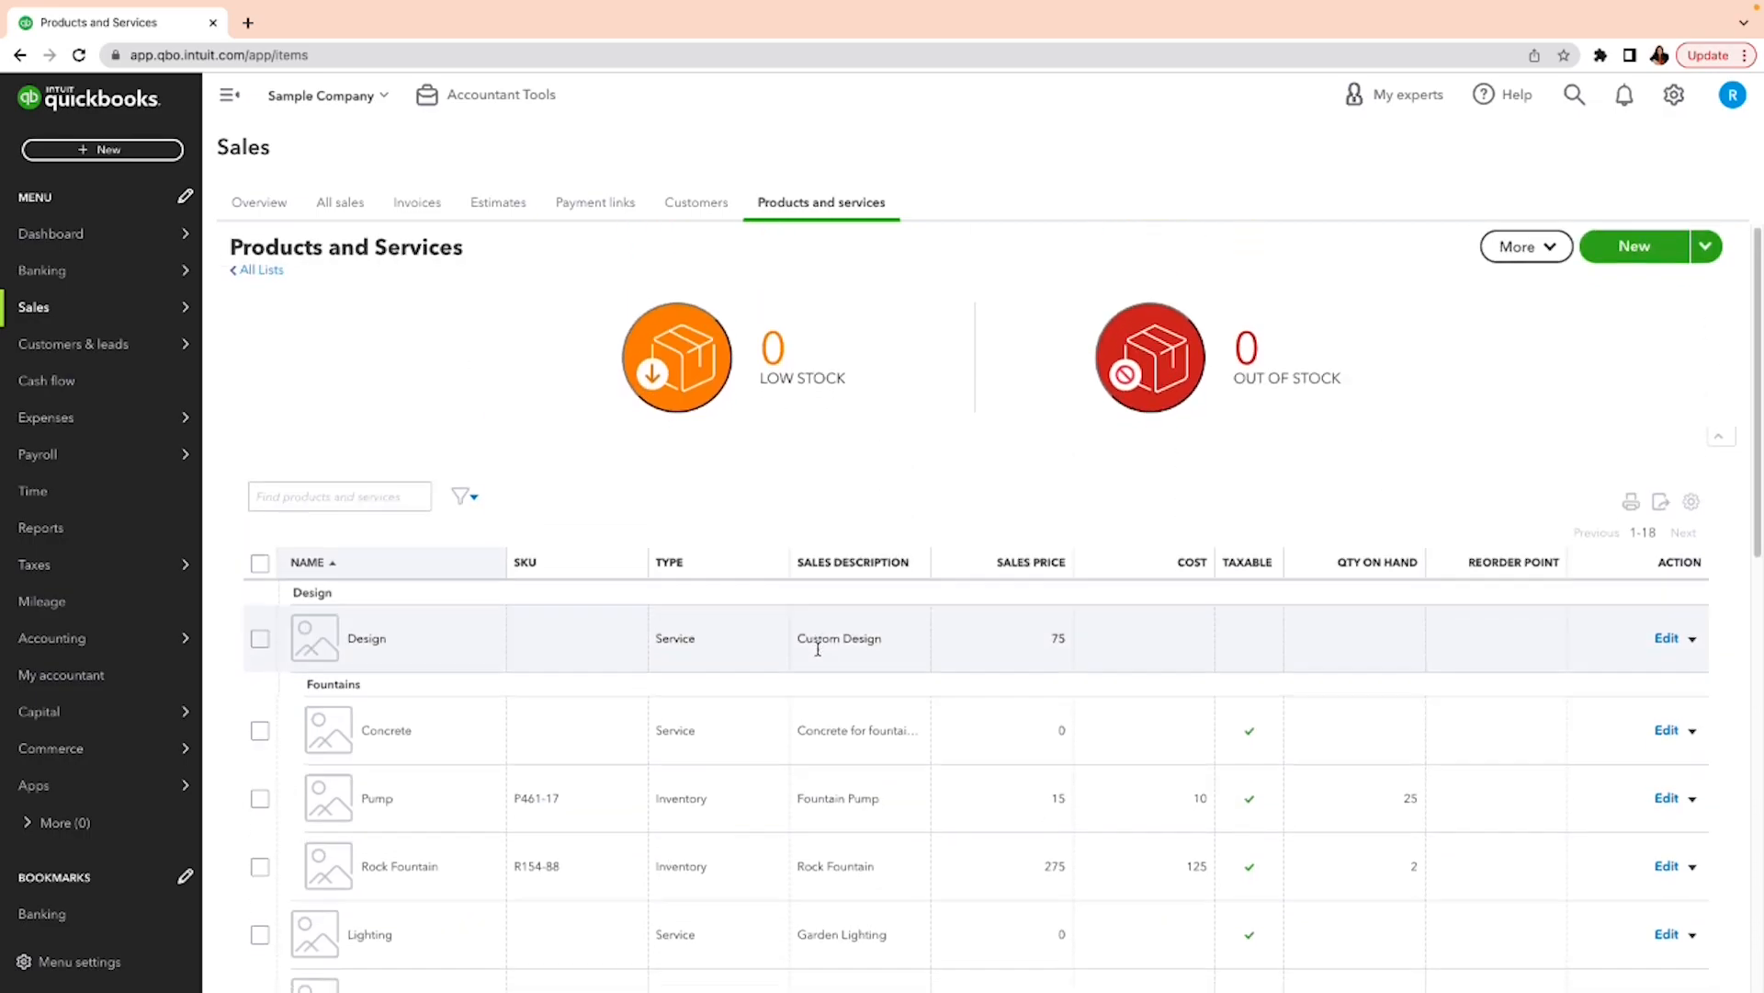
pyautogui.scroll(-5, 819, 654)
pyautogui.scroll(3, 821, 655)
pyautogui.scroll(2, 819, 654)
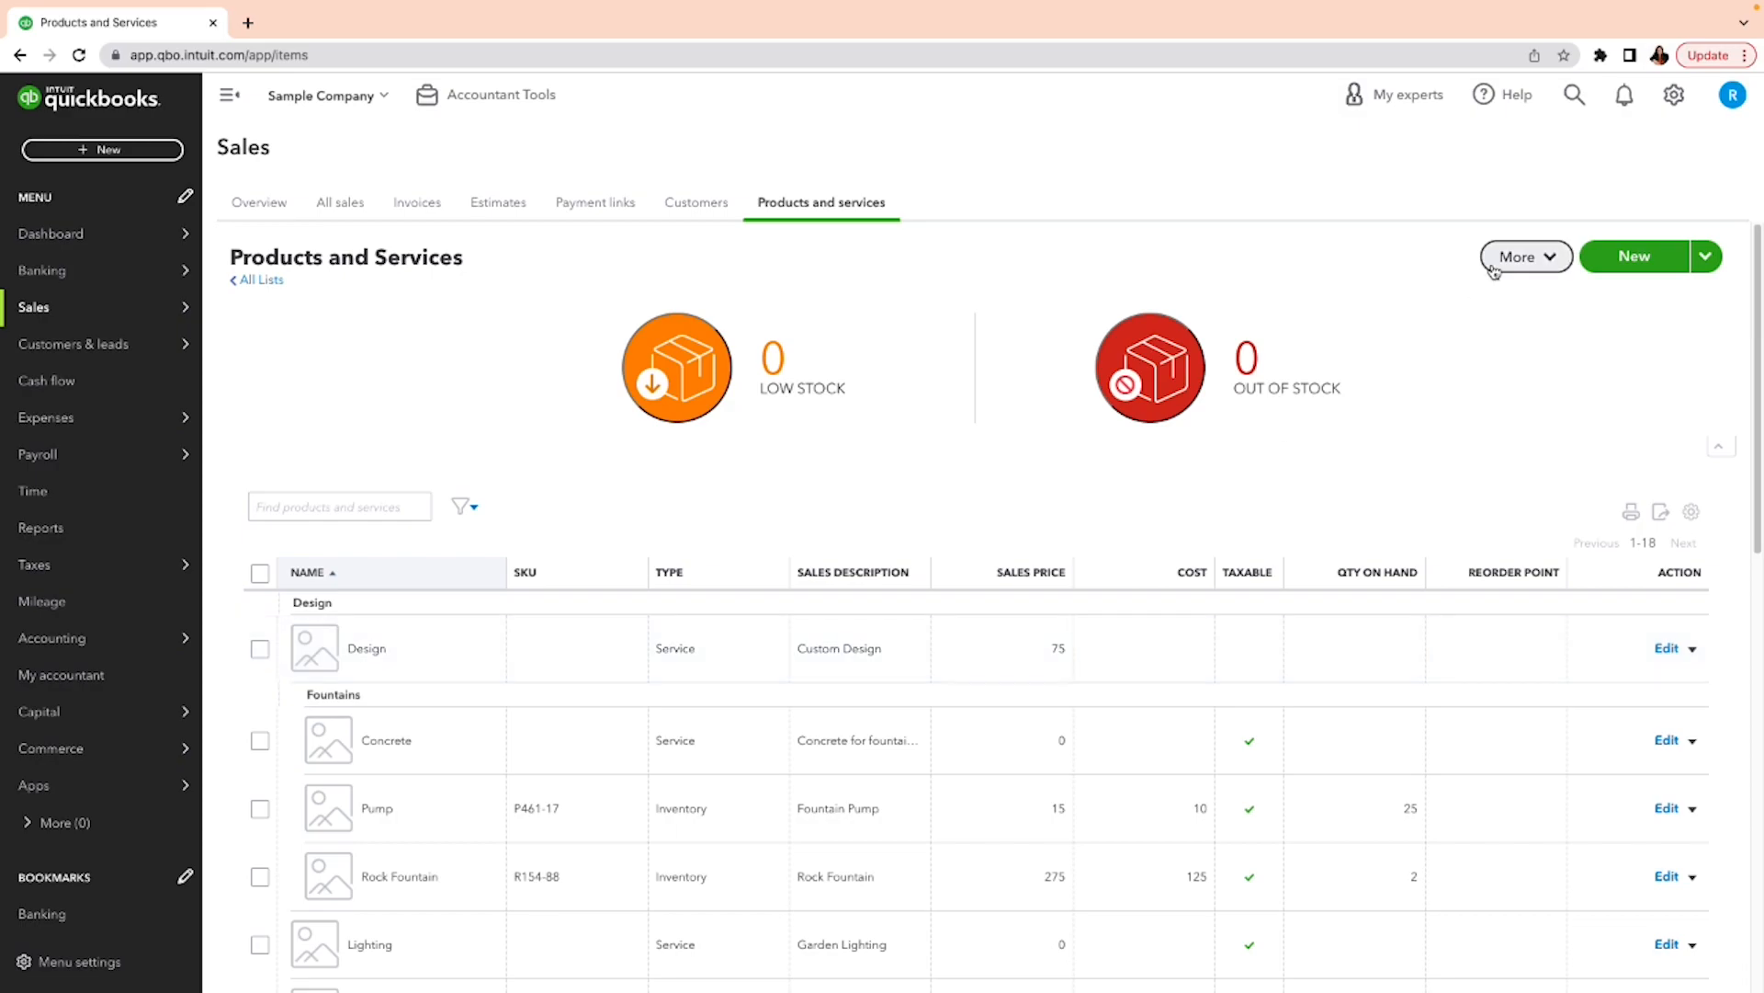
pyautogui.click(1555, 265)
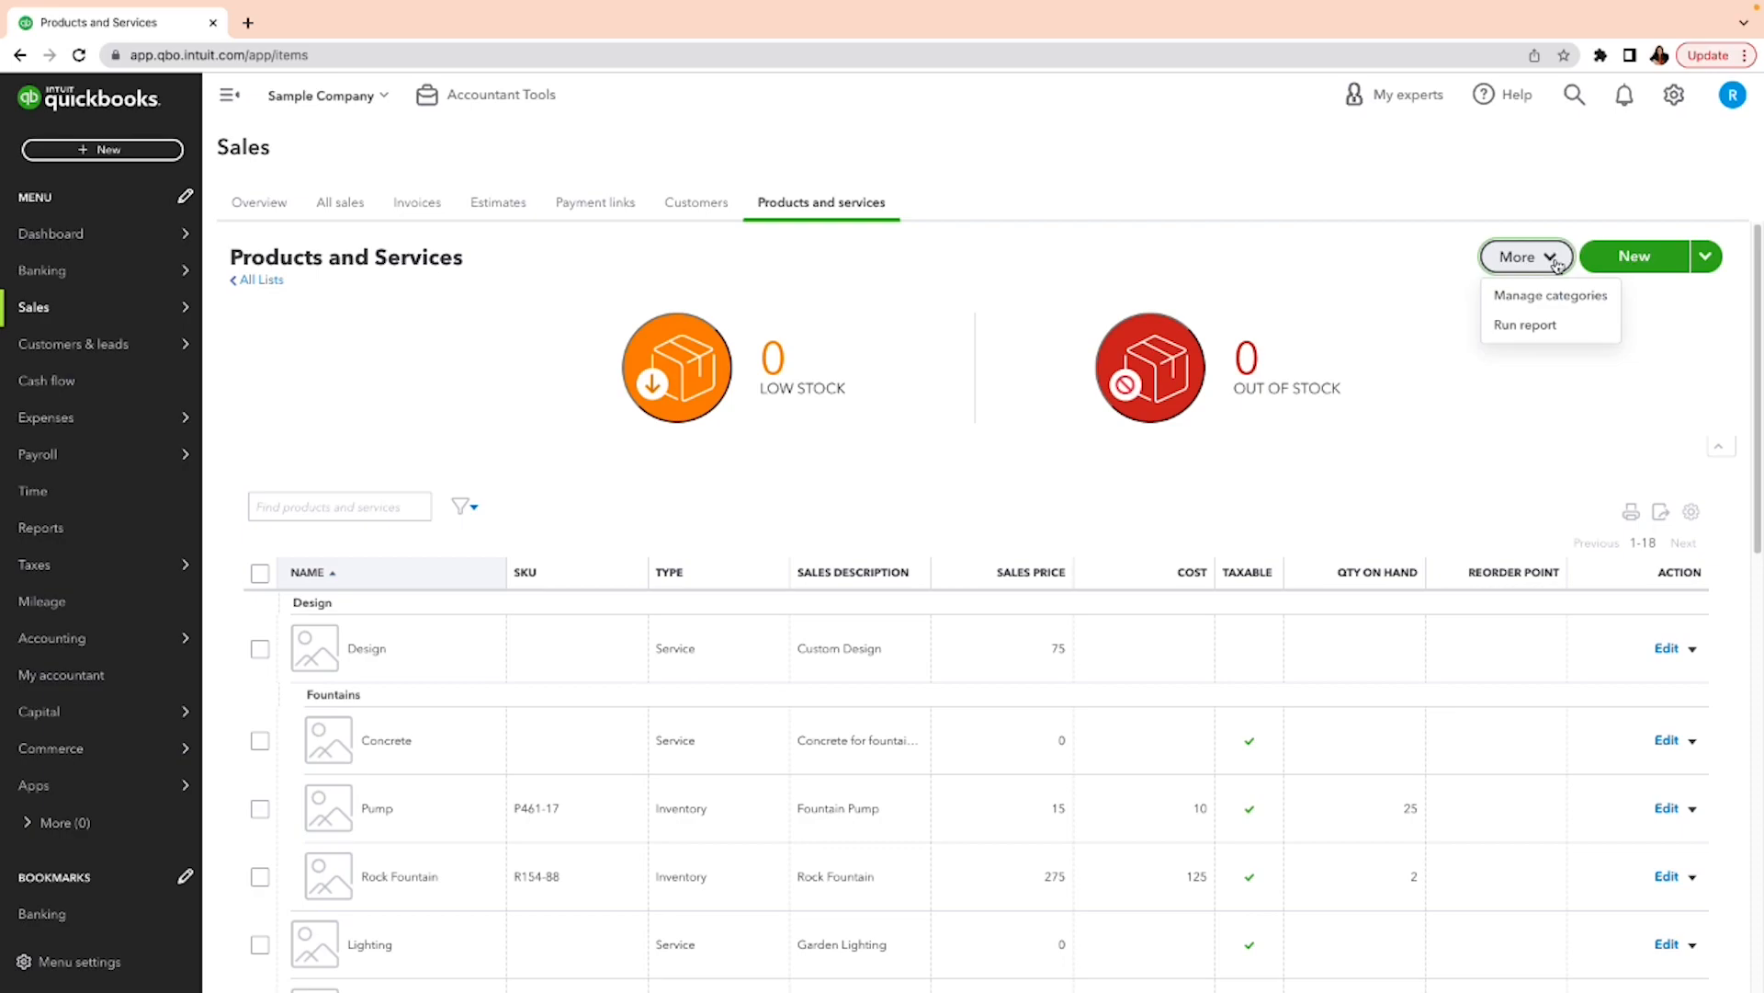
pyautogui.click(1706, 257)
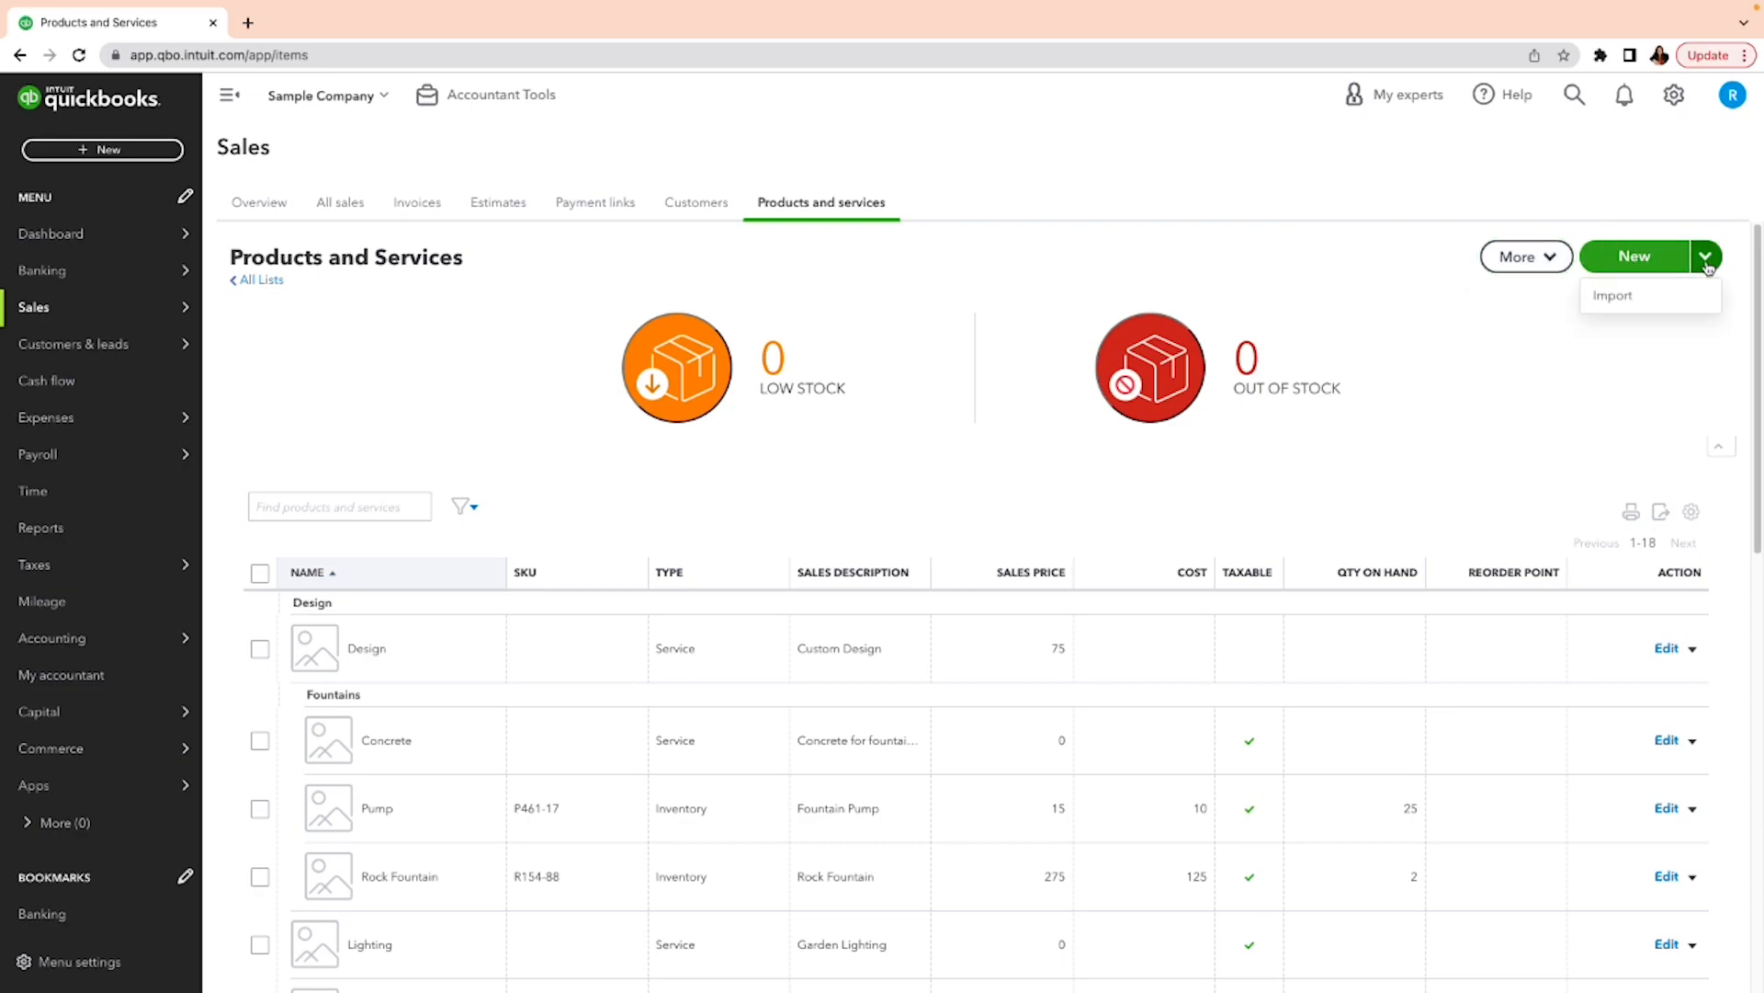
pyautogui.click(1633, 302)
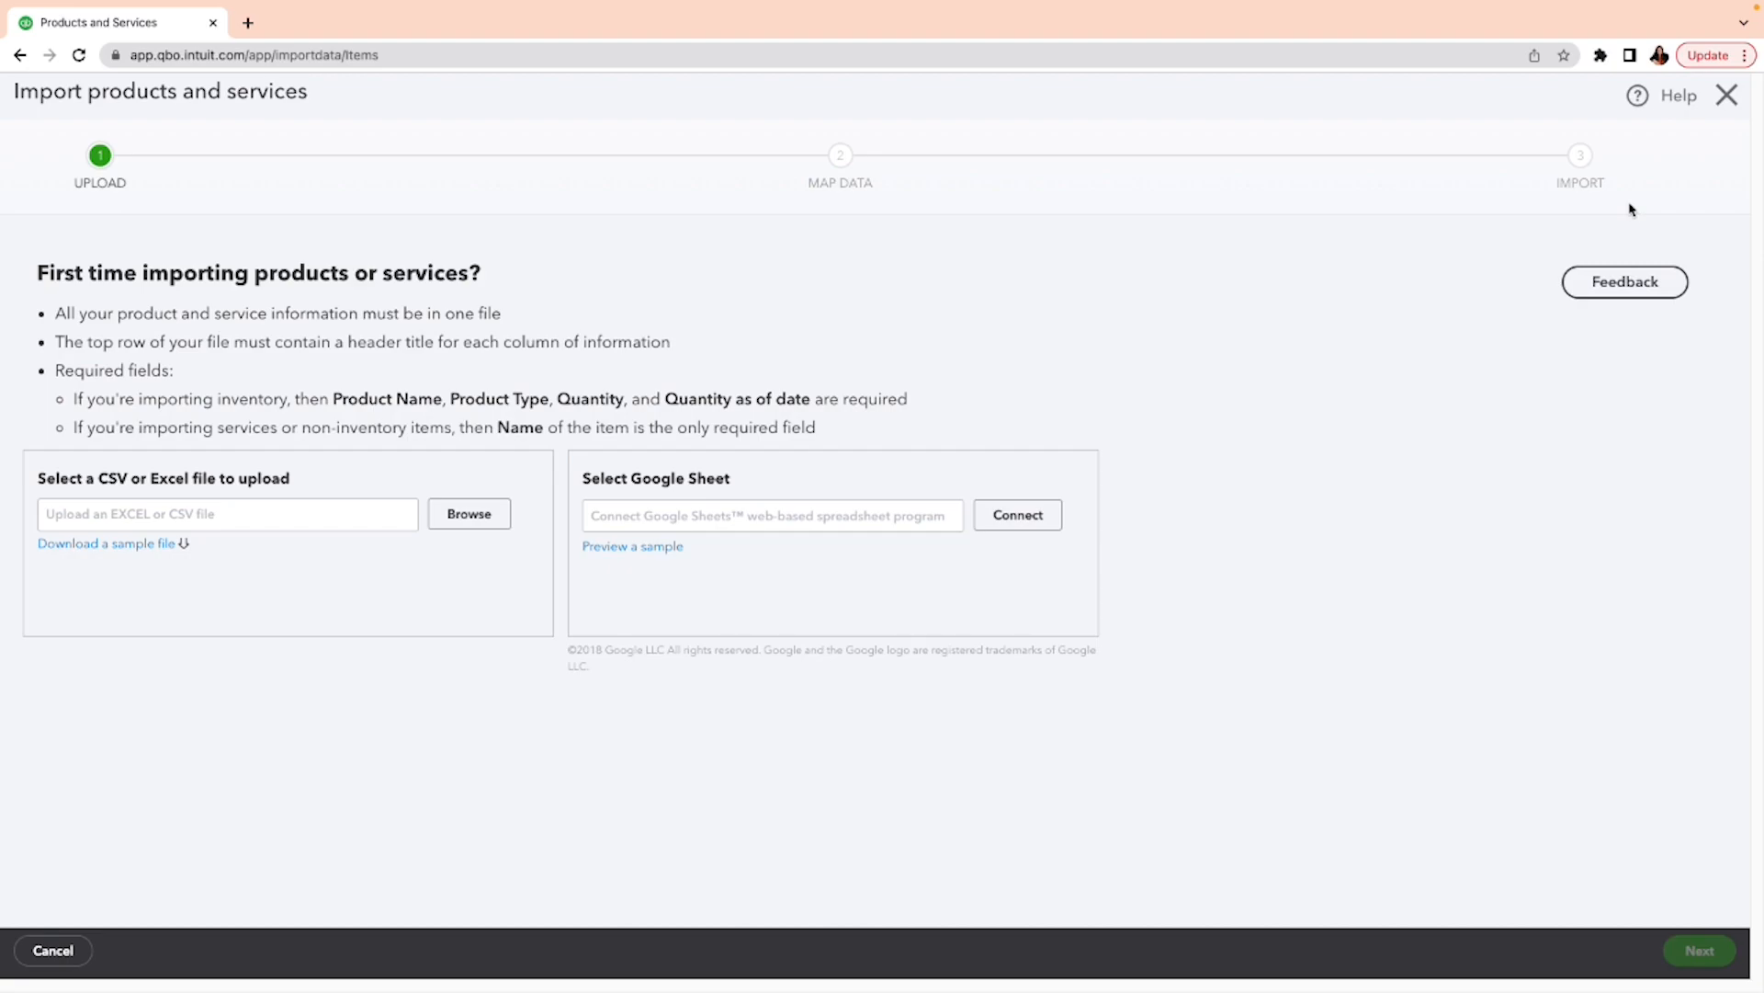
pyautogui.click(1726, 95)
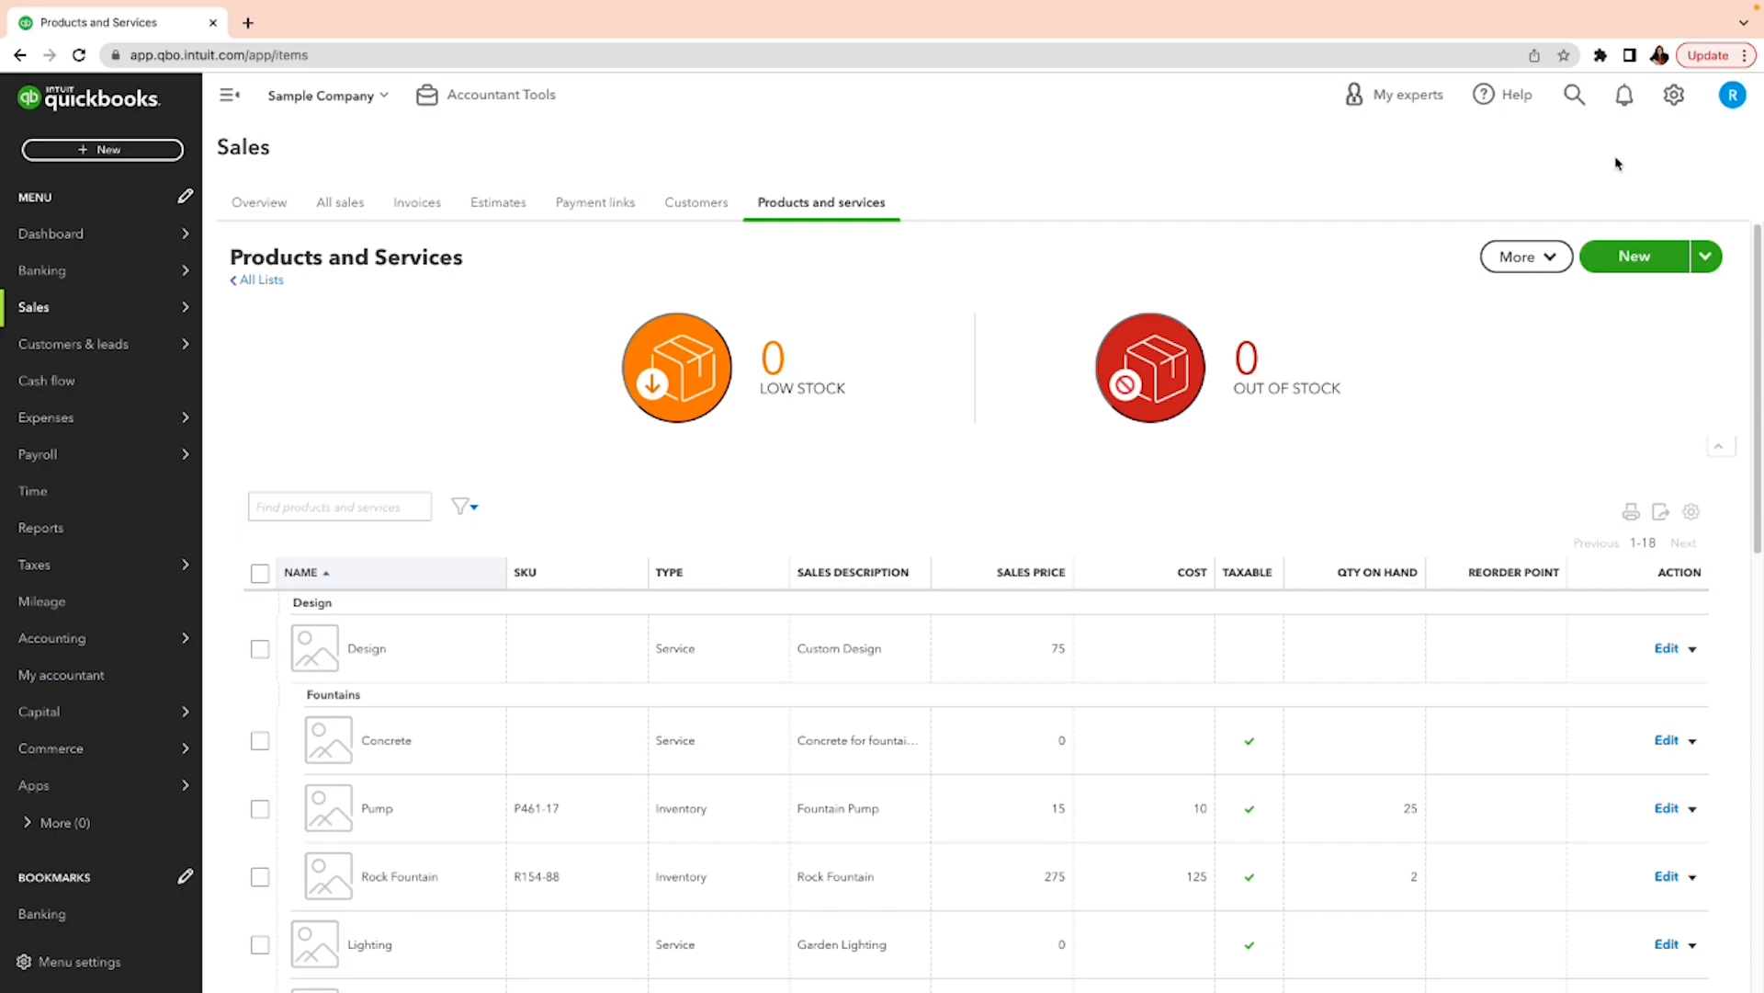
pyautogui.click(1645, 260)
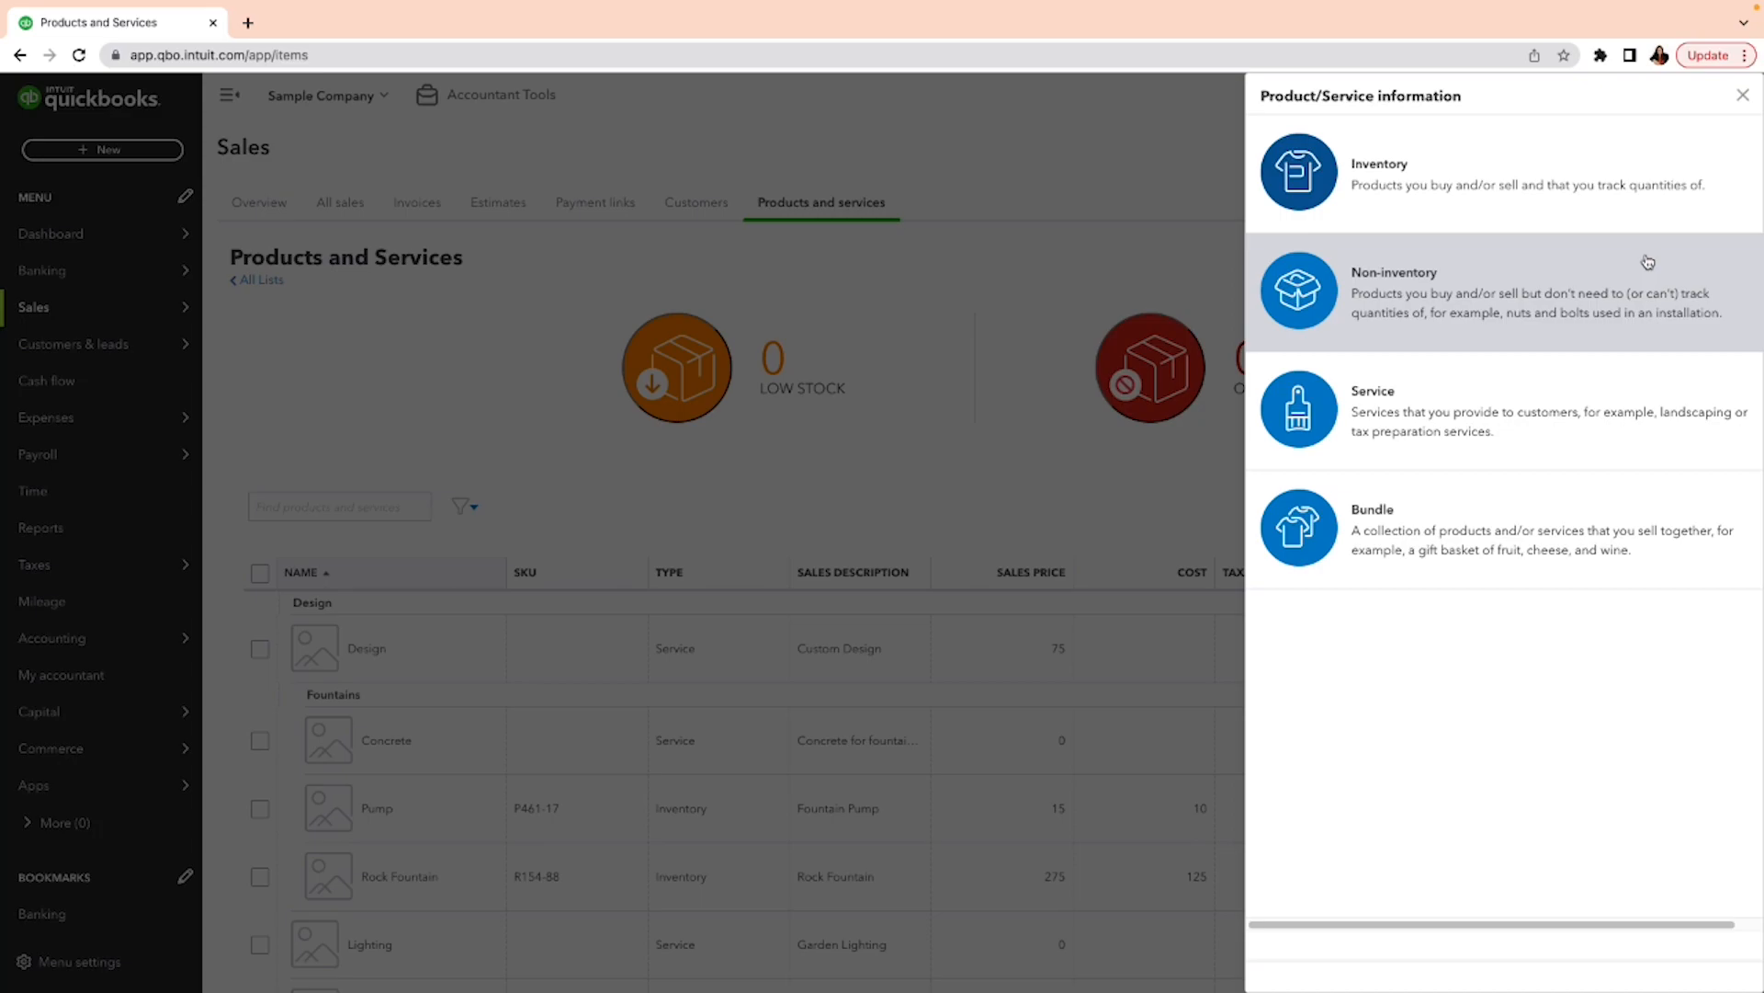
pyautogui.click(1510, 307)
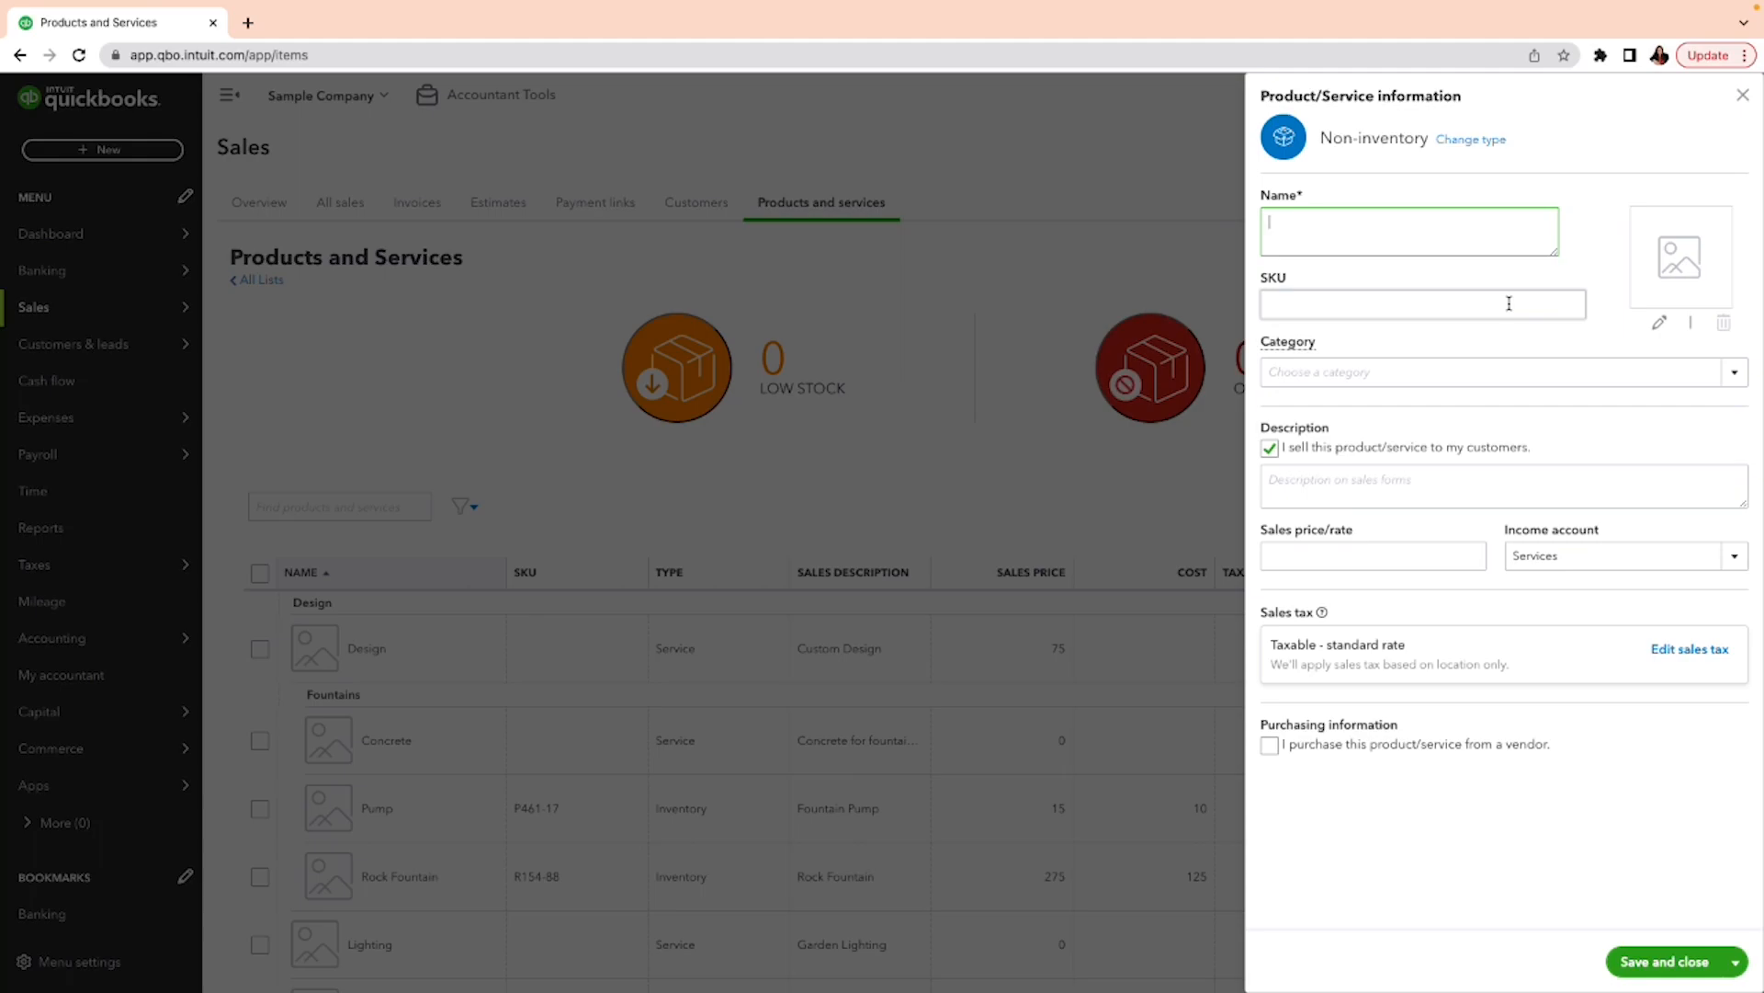
pyautogui.write('Meeti')
pyautogui.press('BackSpace')
pyautogui.press('BackSpace')
pyautogui.press('BackSpace')
pyautogui.write('Training')
pyautogui.click(1743, 95)
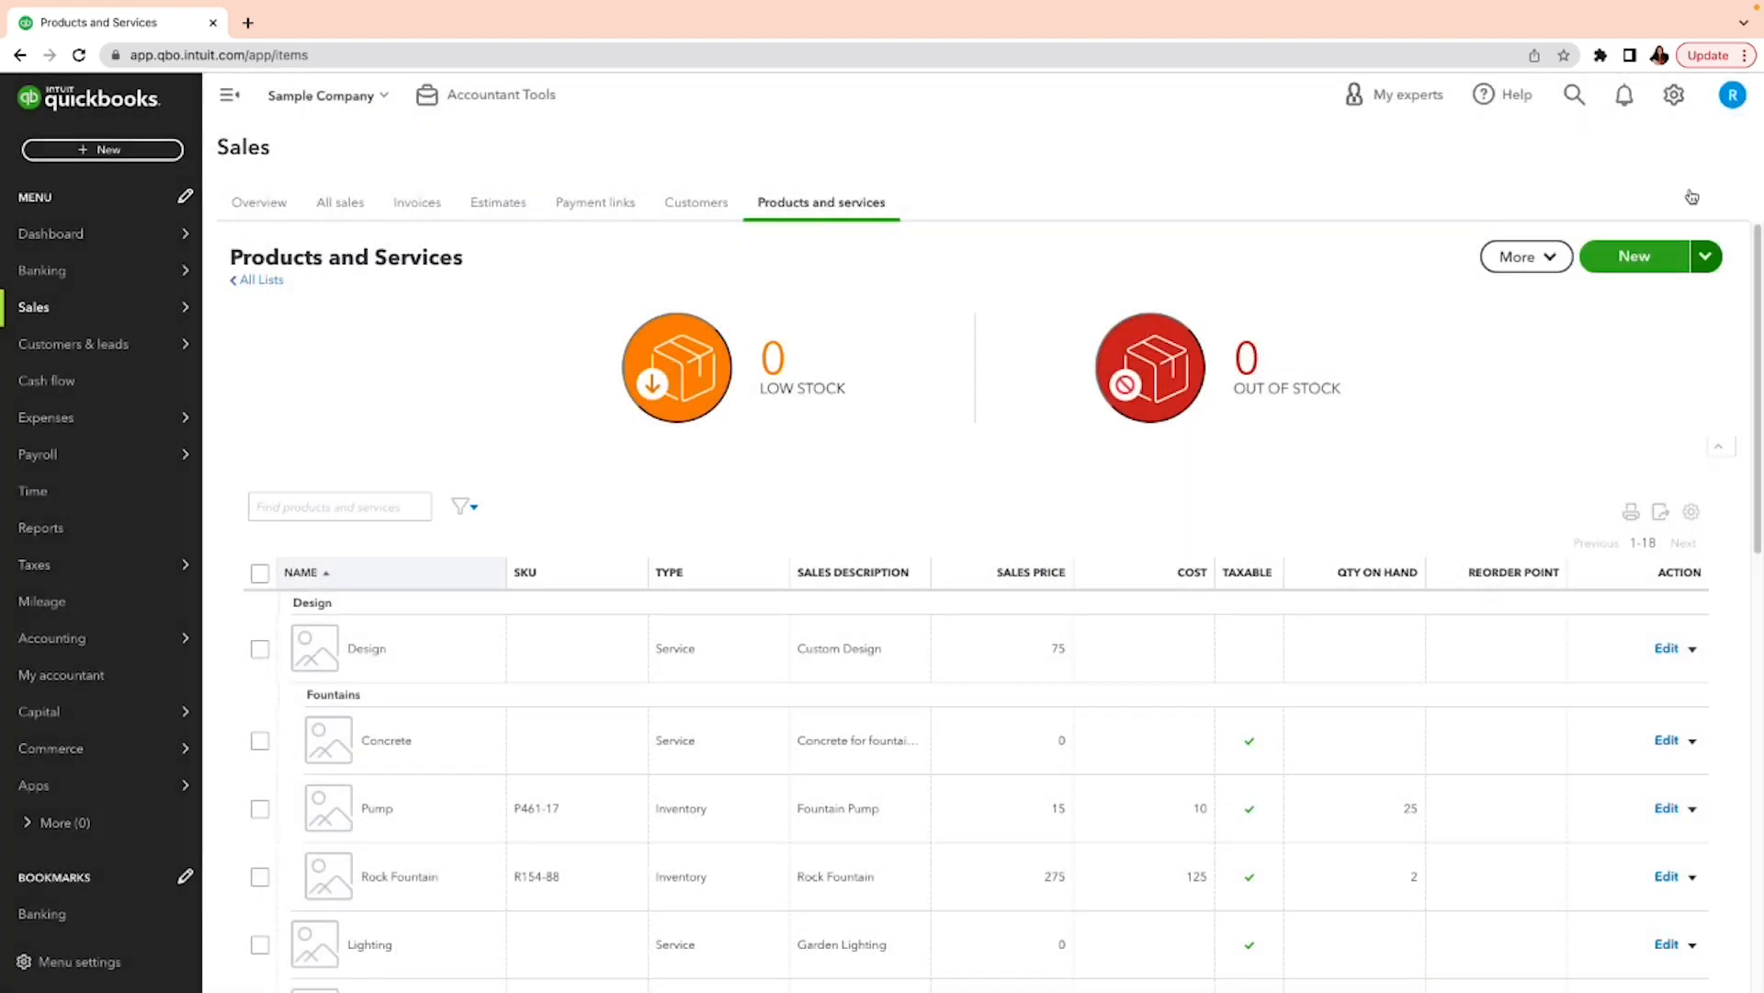
# - Start a new item of type Service named Training and review the available categories without assigning one
pyautogui.click(1634, 261)
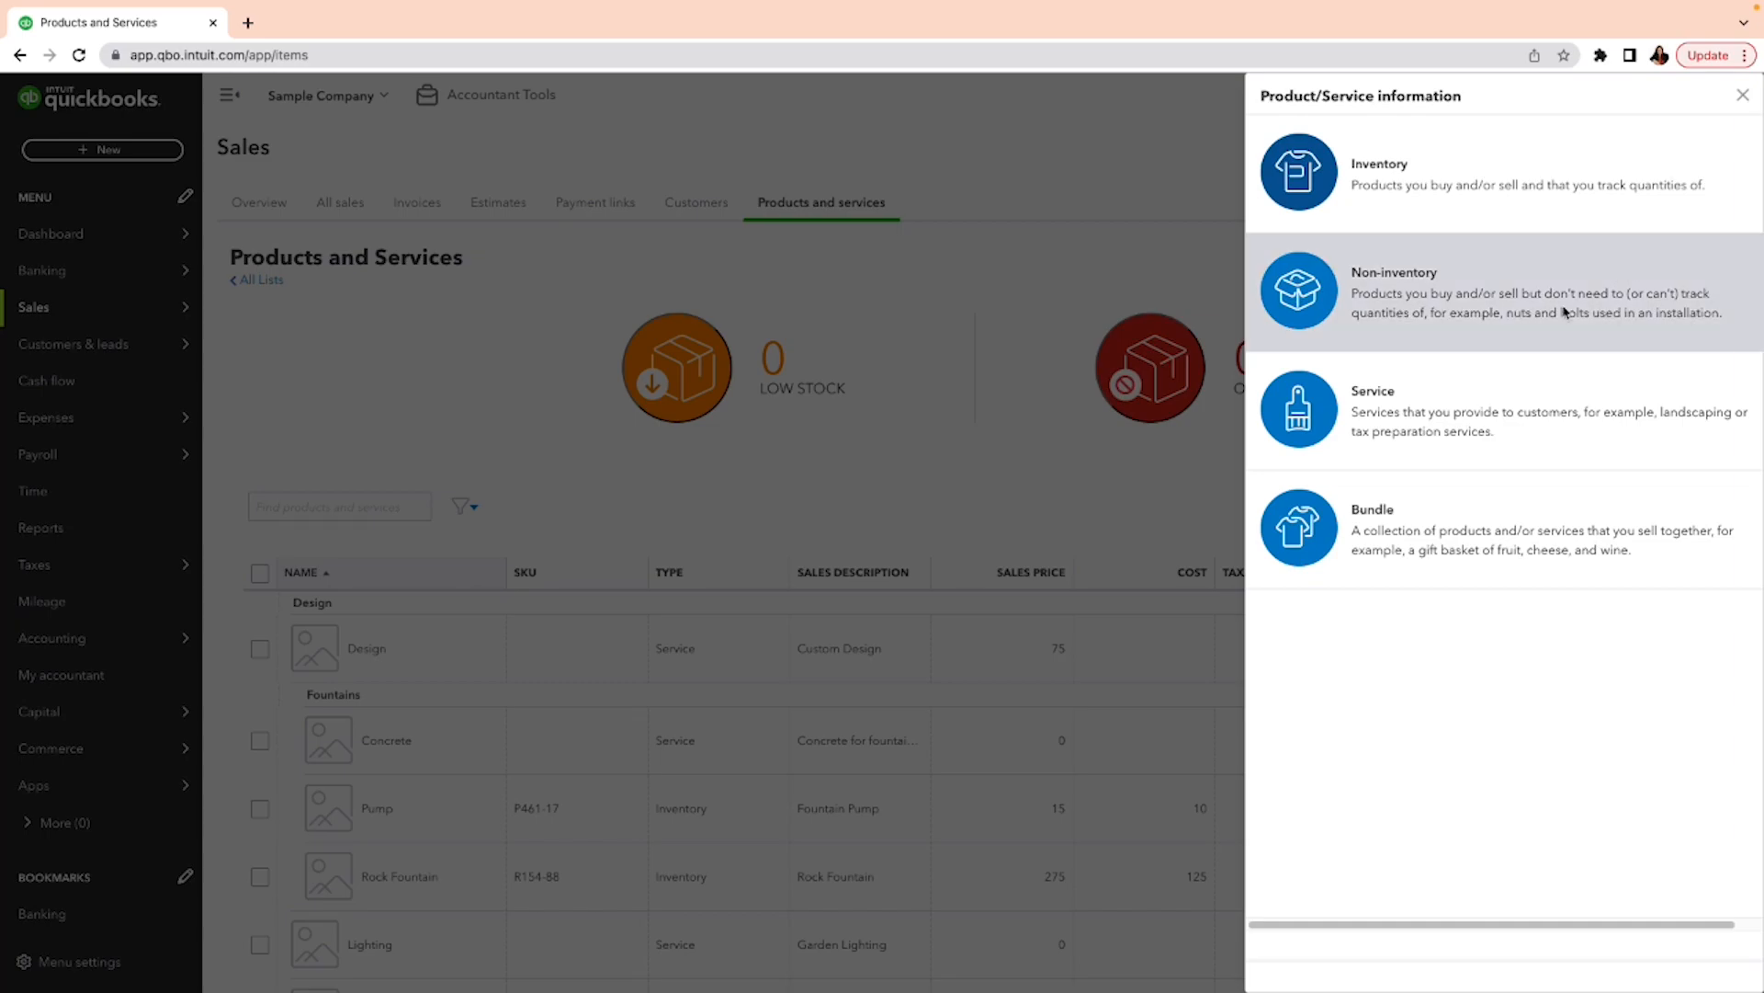
pyautogui.click(1480, 410)
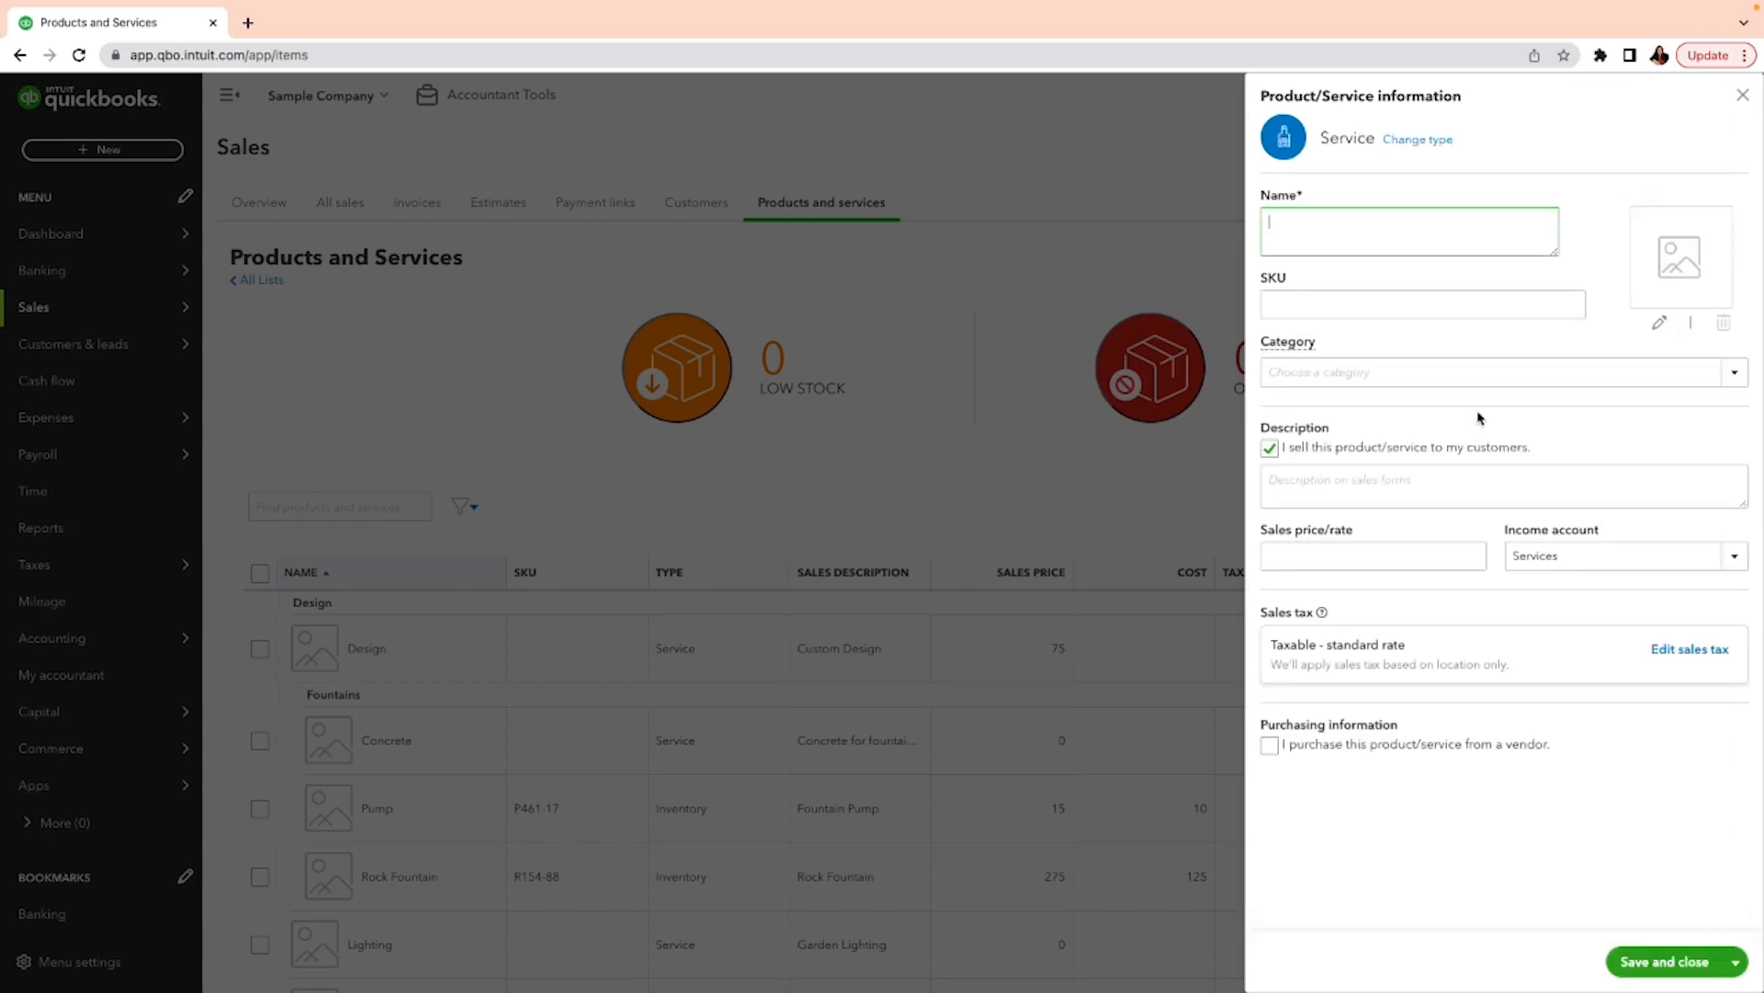
pyautogui.write('Training')
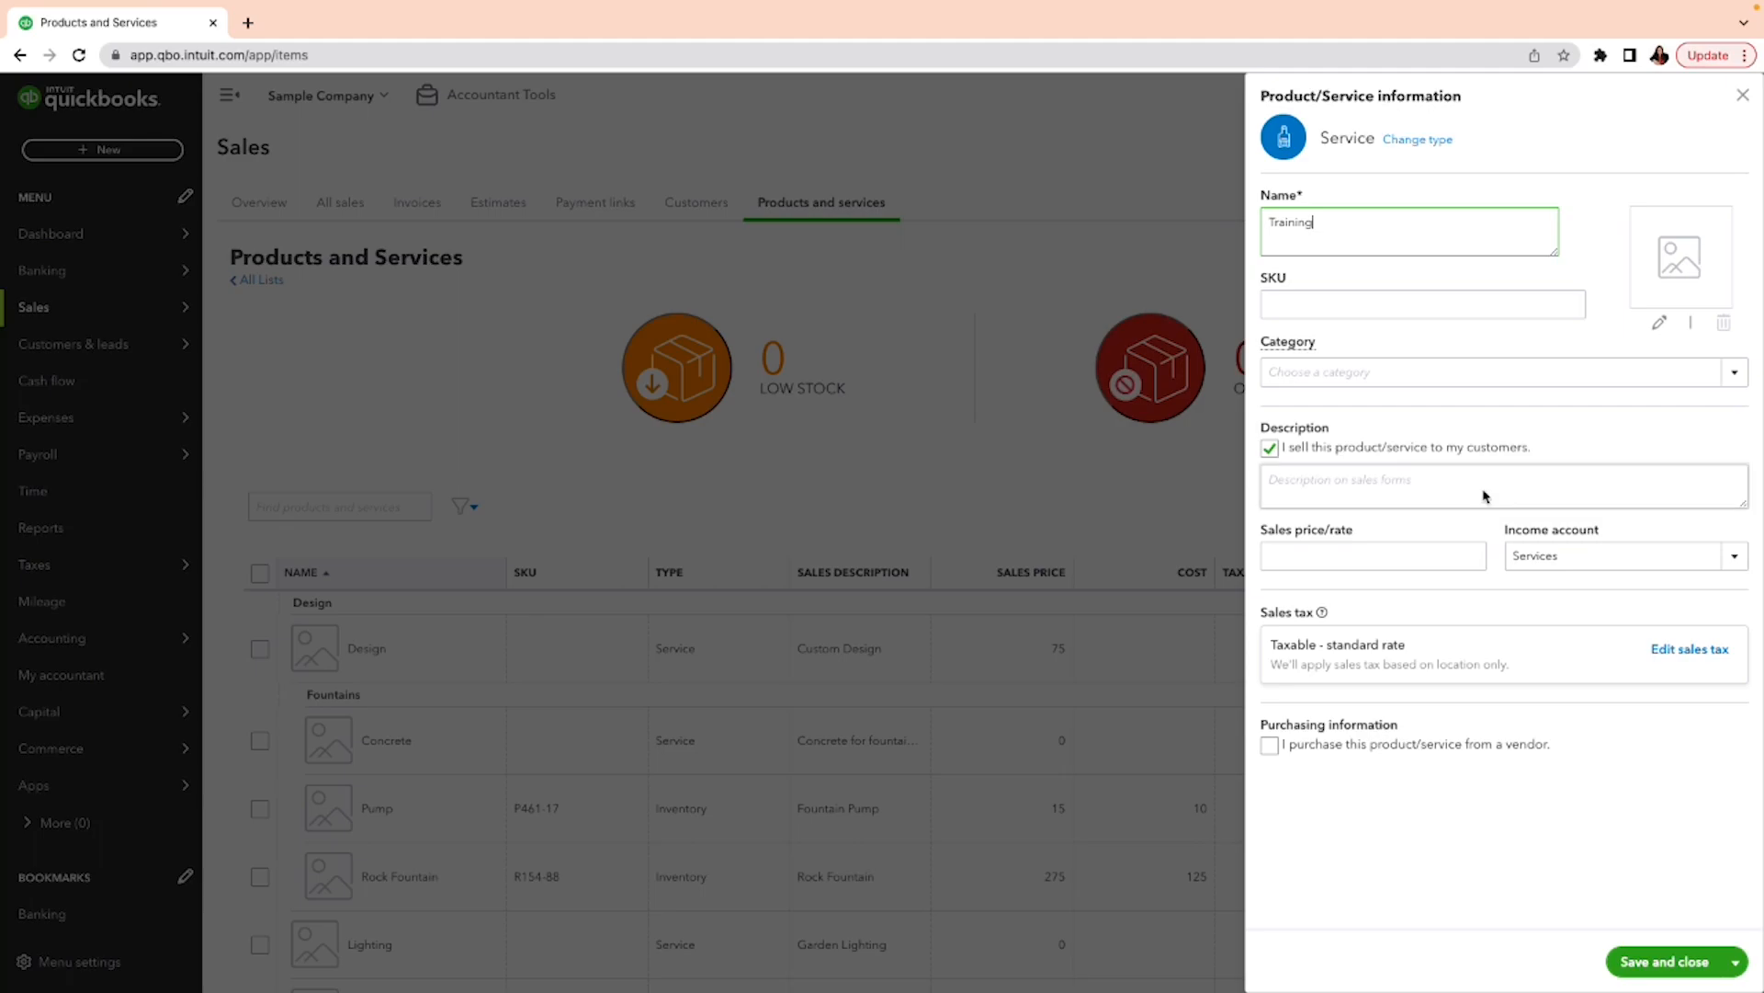
pyautogui.click(1737, 375)
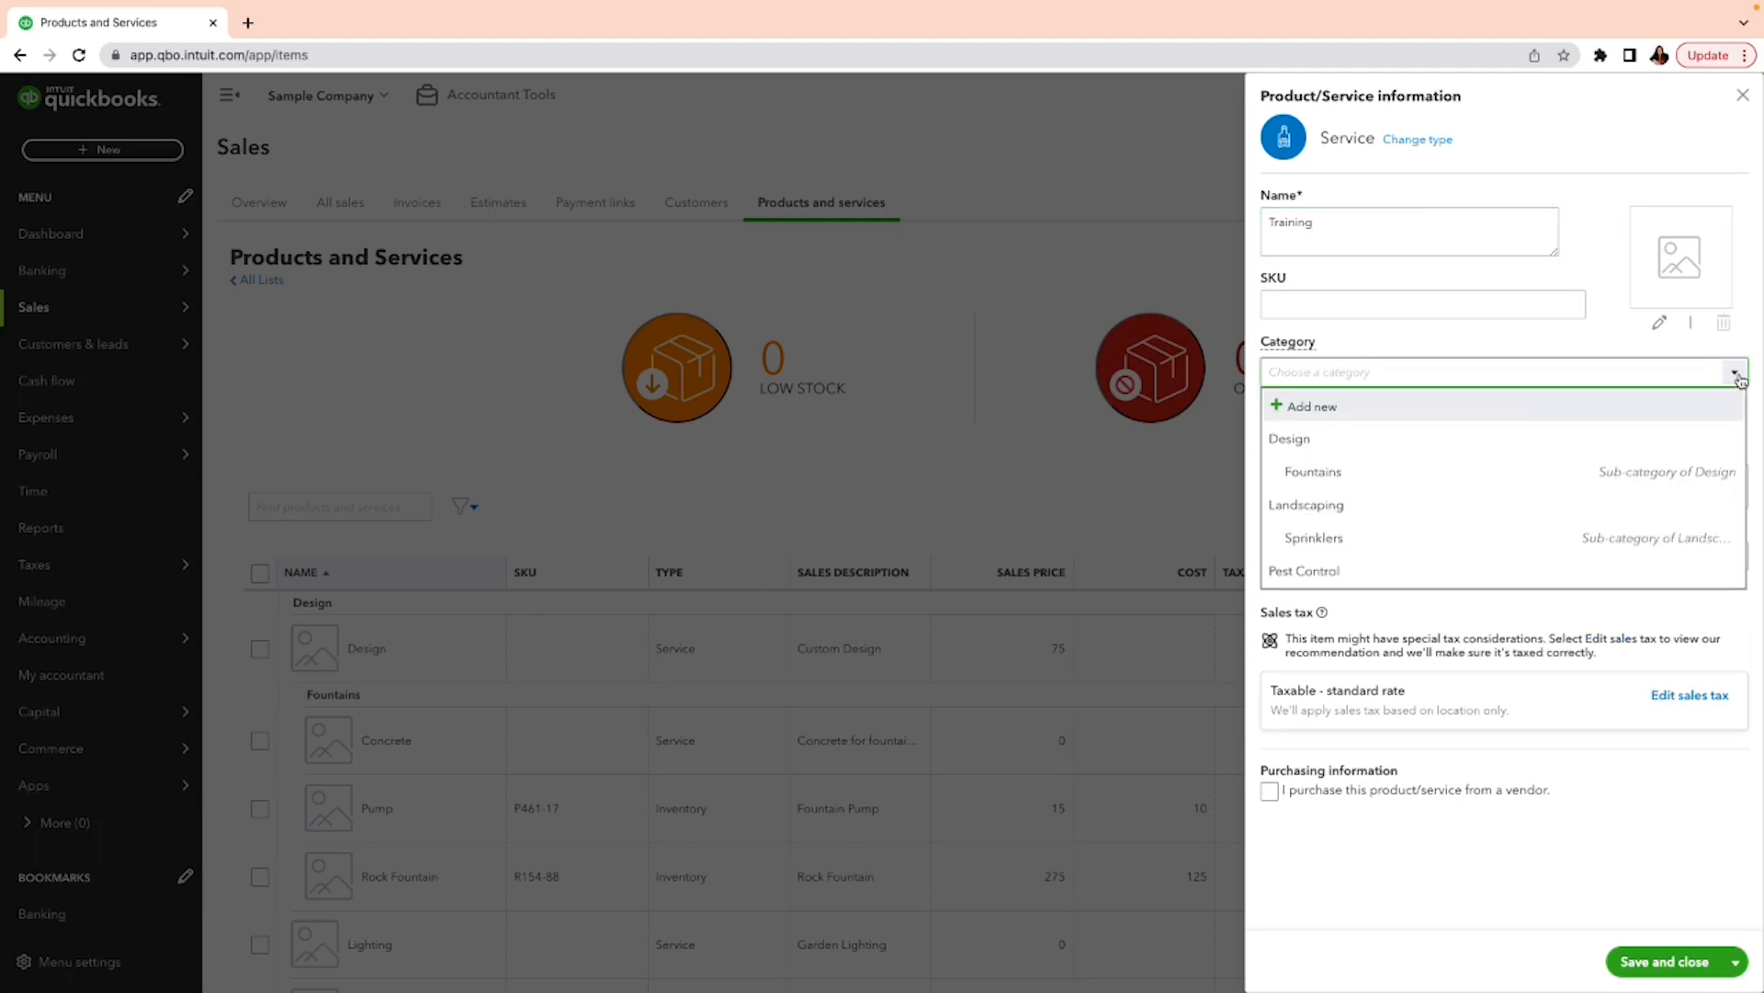
pyautogui.click(1738, 375)
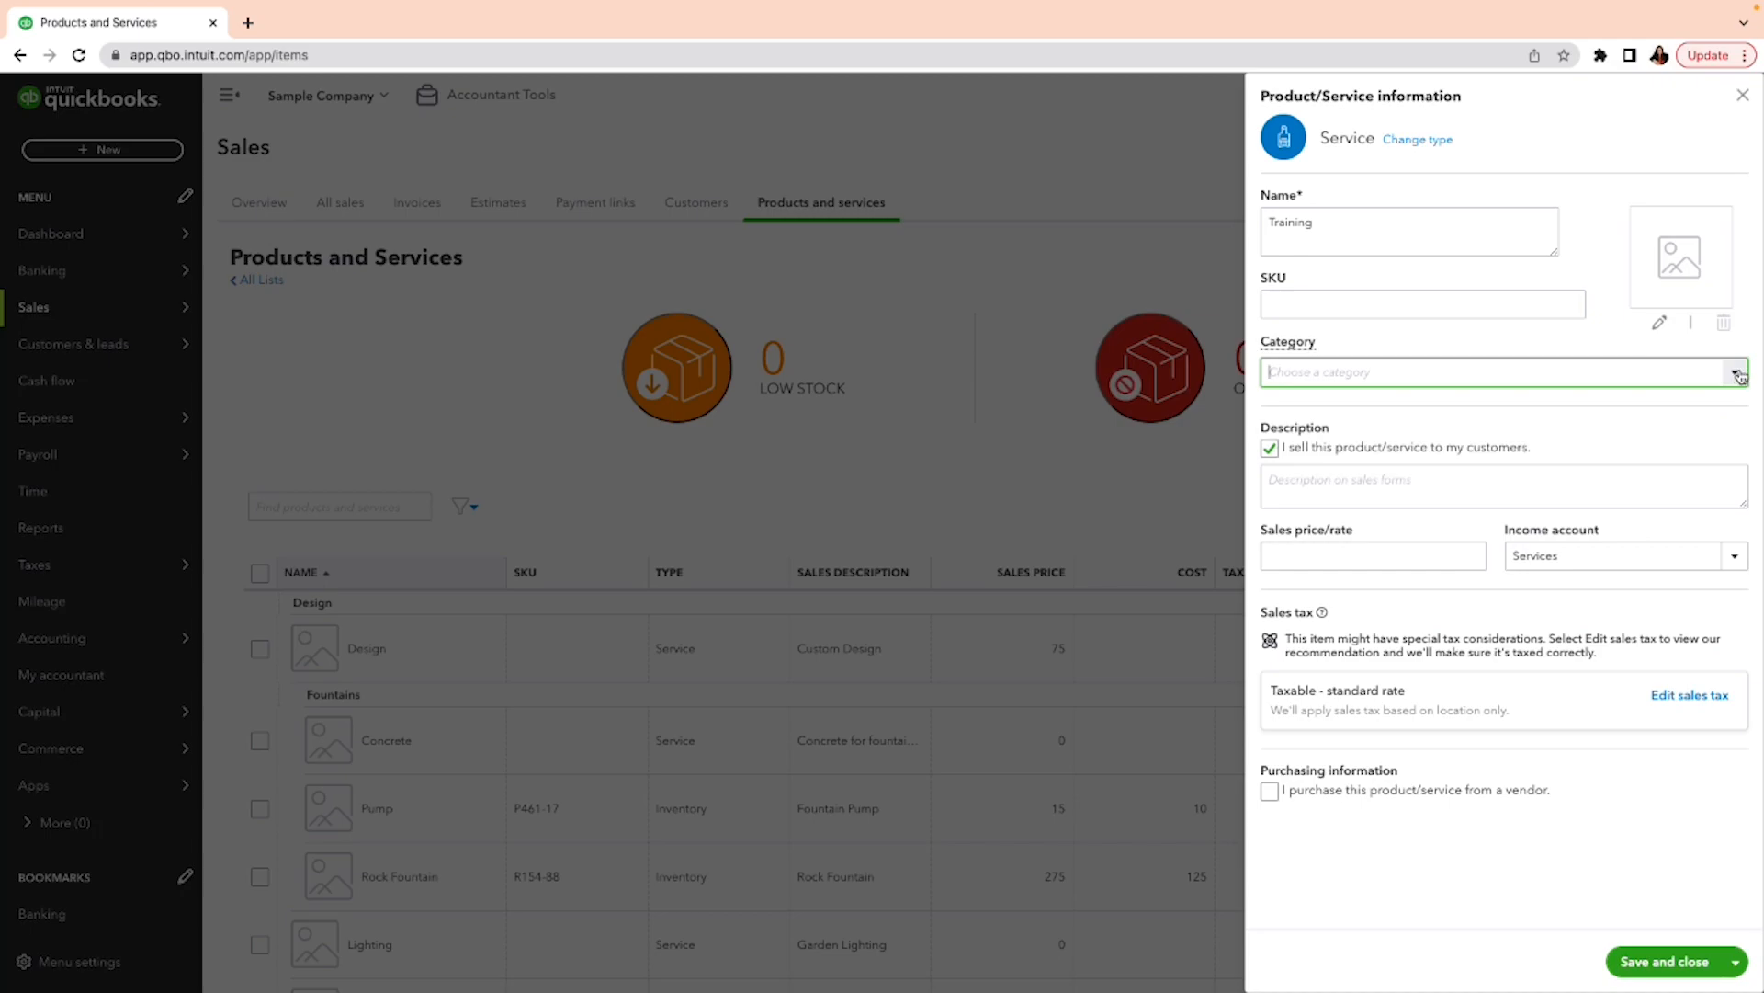
pyautogui.click(1738, 374)
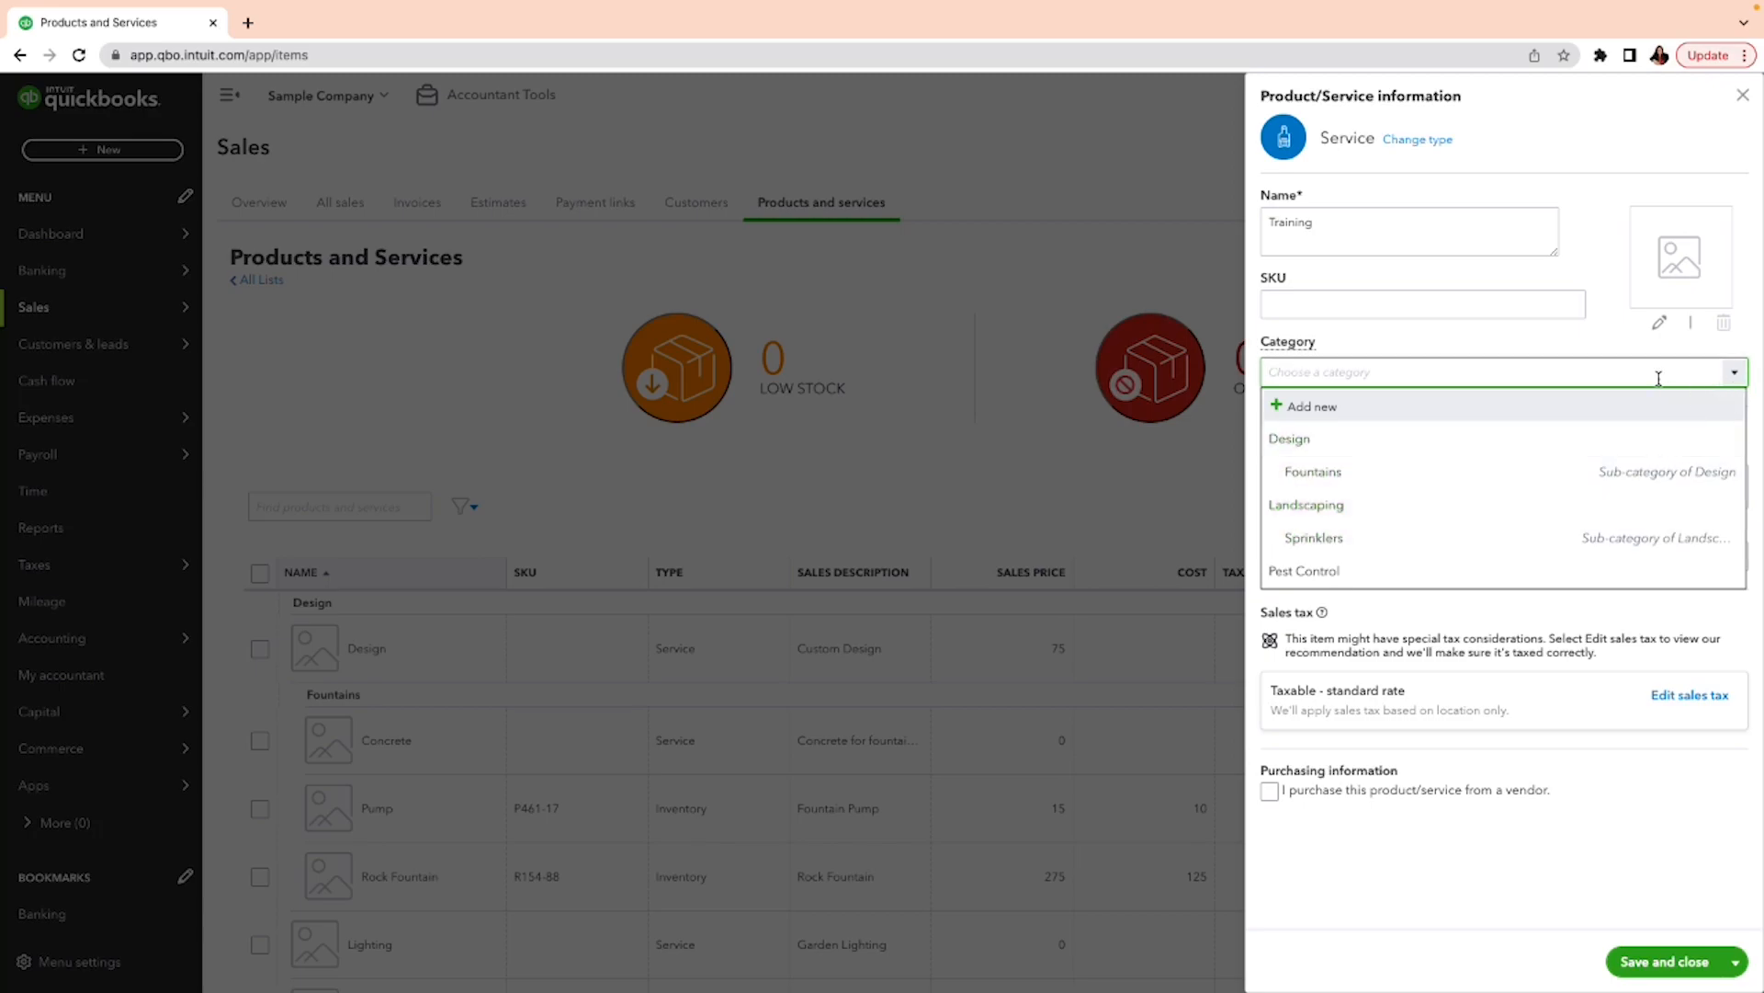
pyautogui.click(1620, 339)
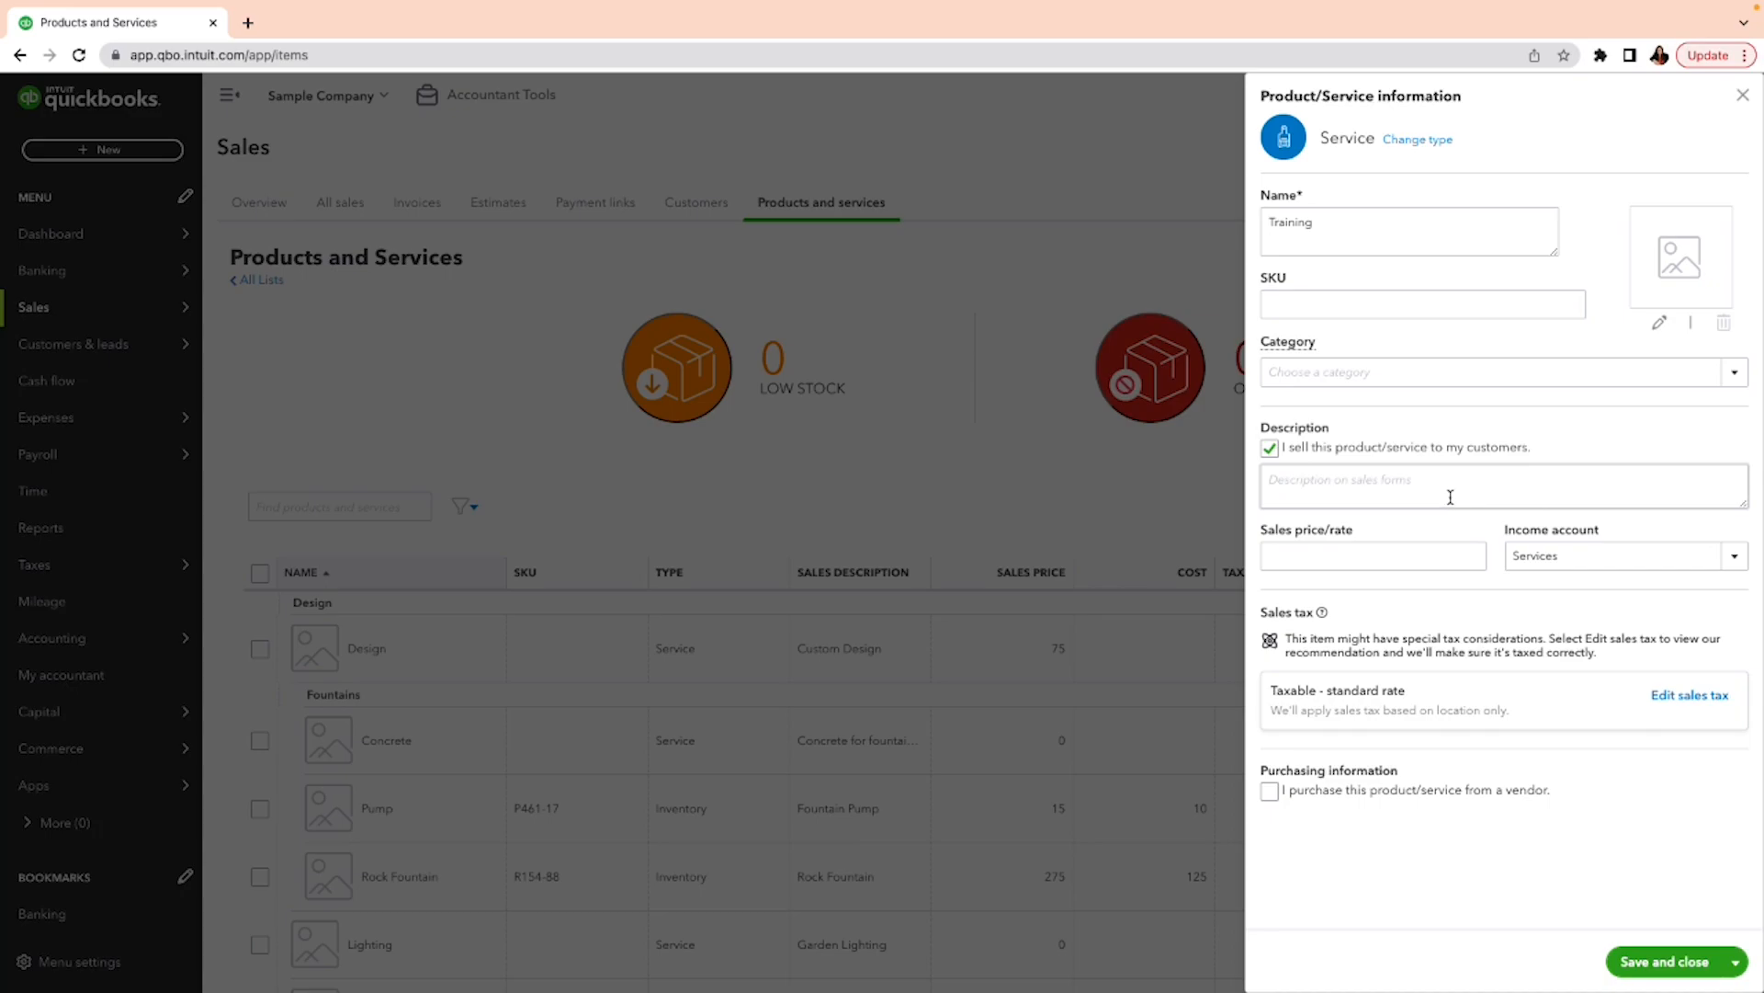
# - Review the available income accounts for the Training service and select Services
pyautogui.click(1732, 557)
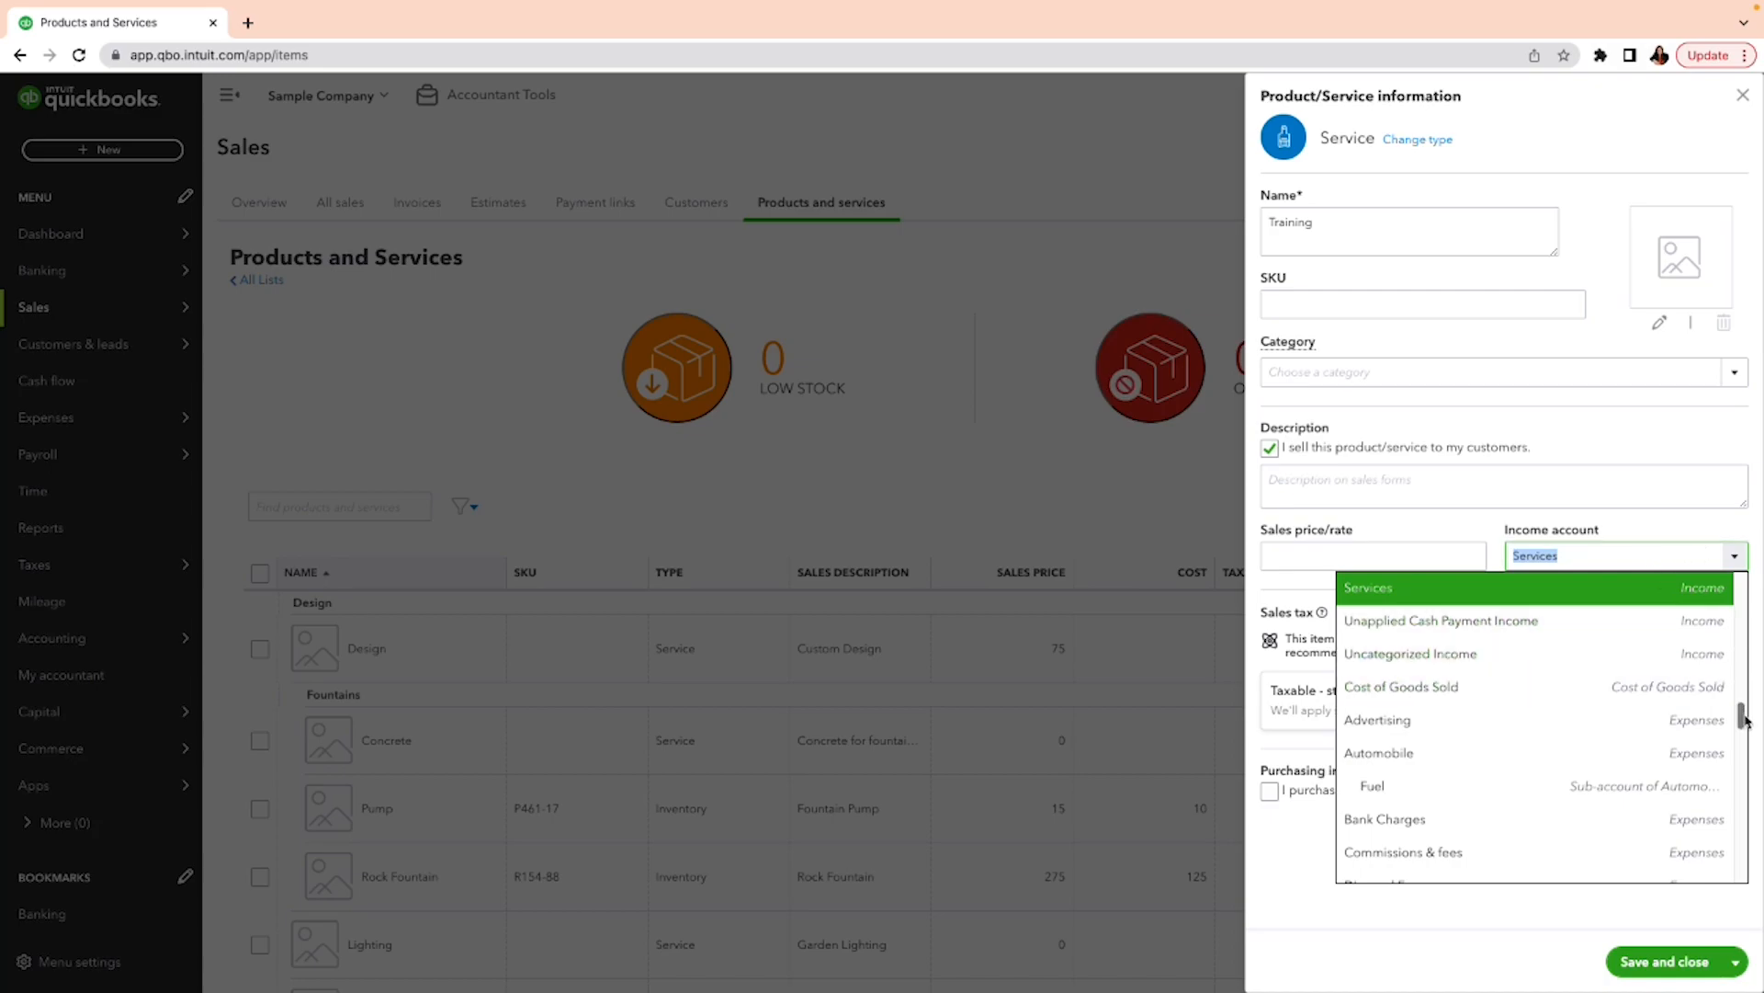
pyautogui.moveTo(1739, 715); pyautogui.dragTo(1737, 712)
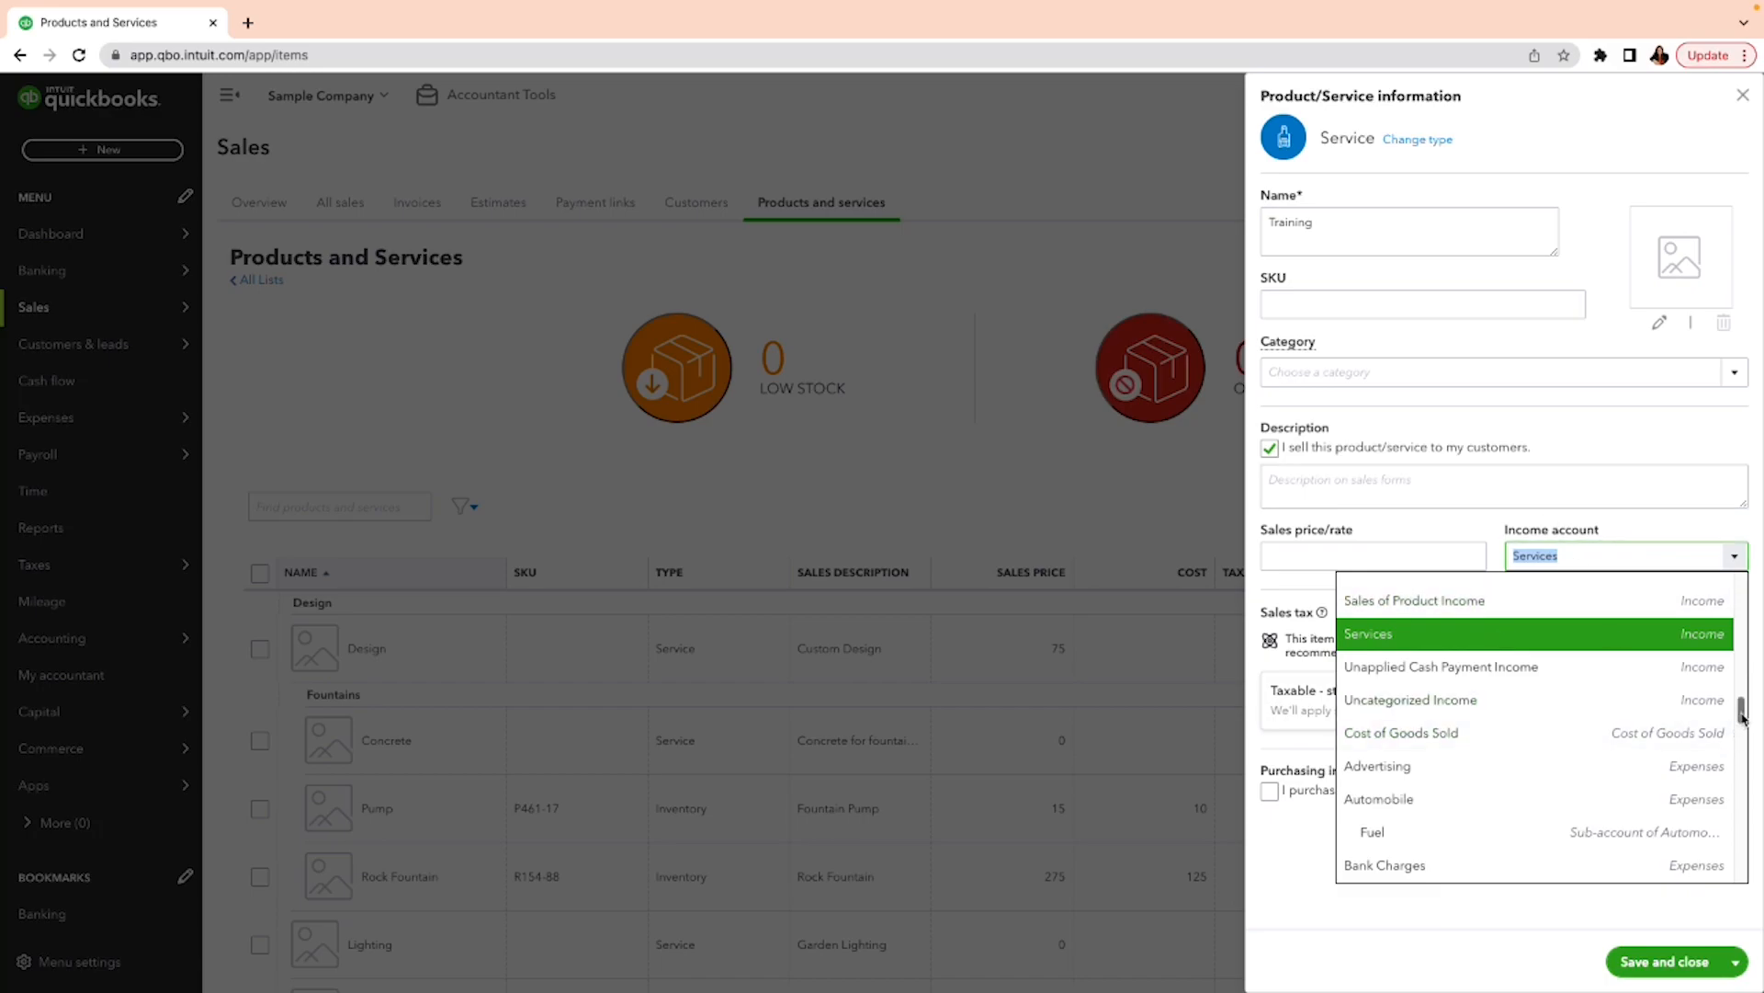
pyautogui.moveTo(1742, 716); pyautogui.dragTo(1743, 706)
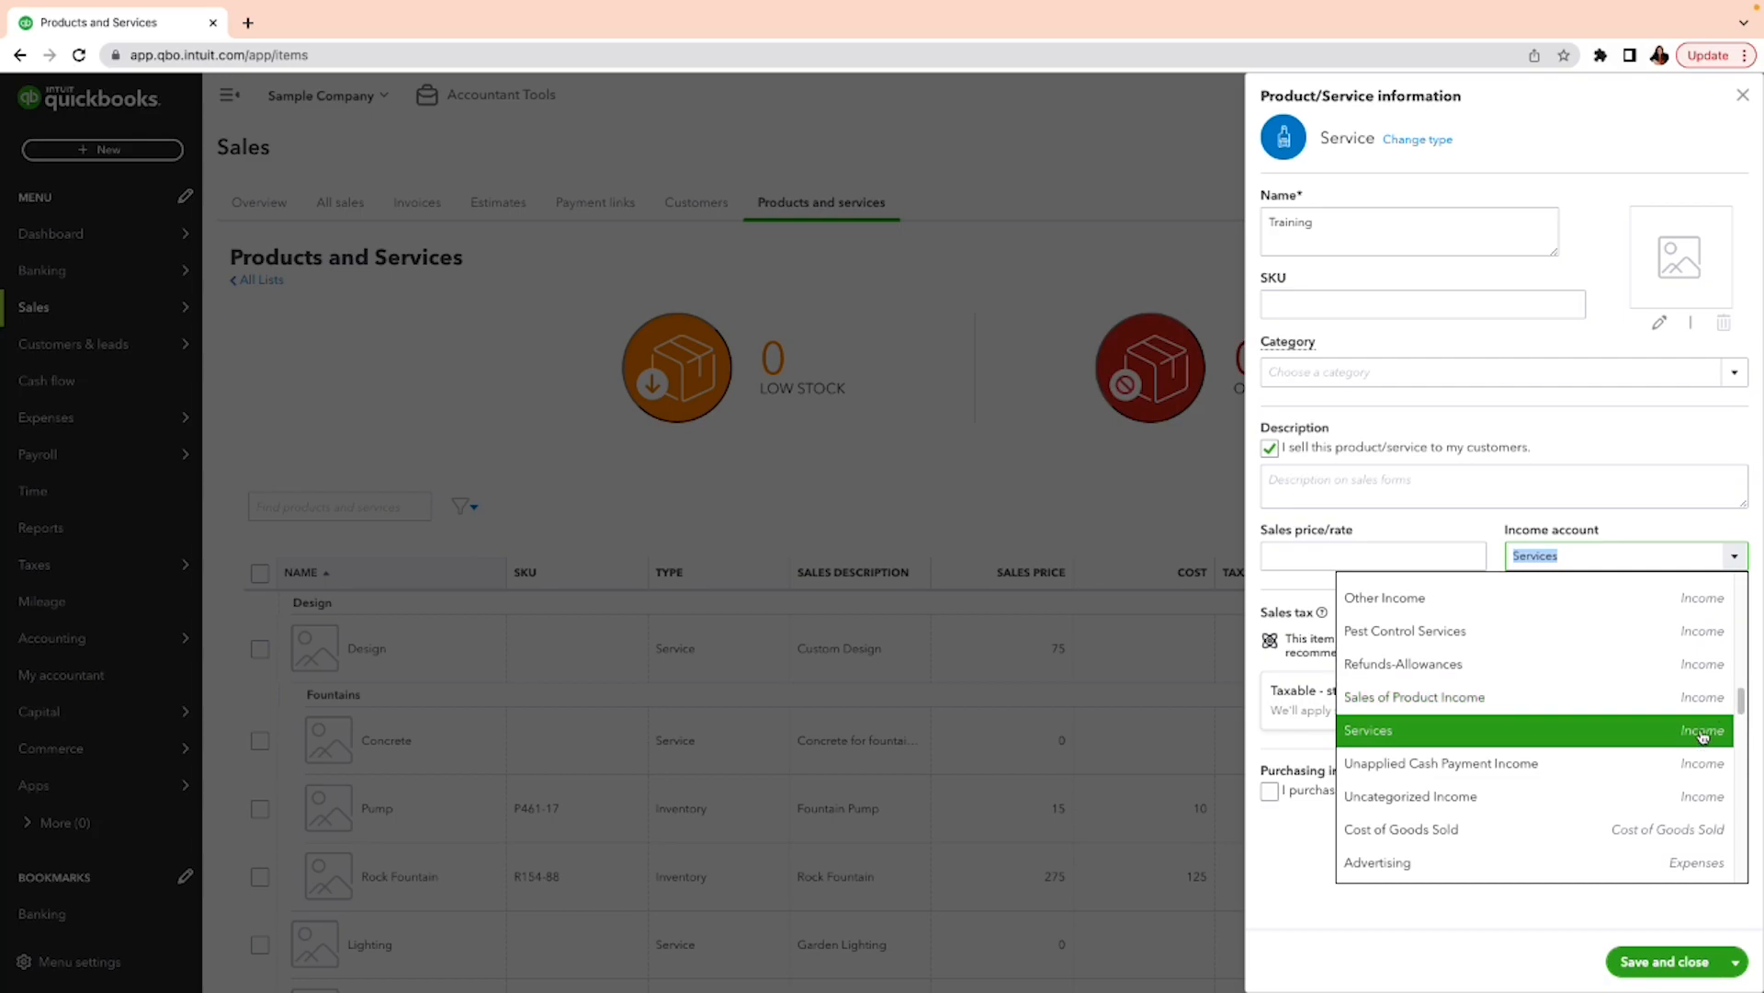
pyautogui.click(1703, 735)
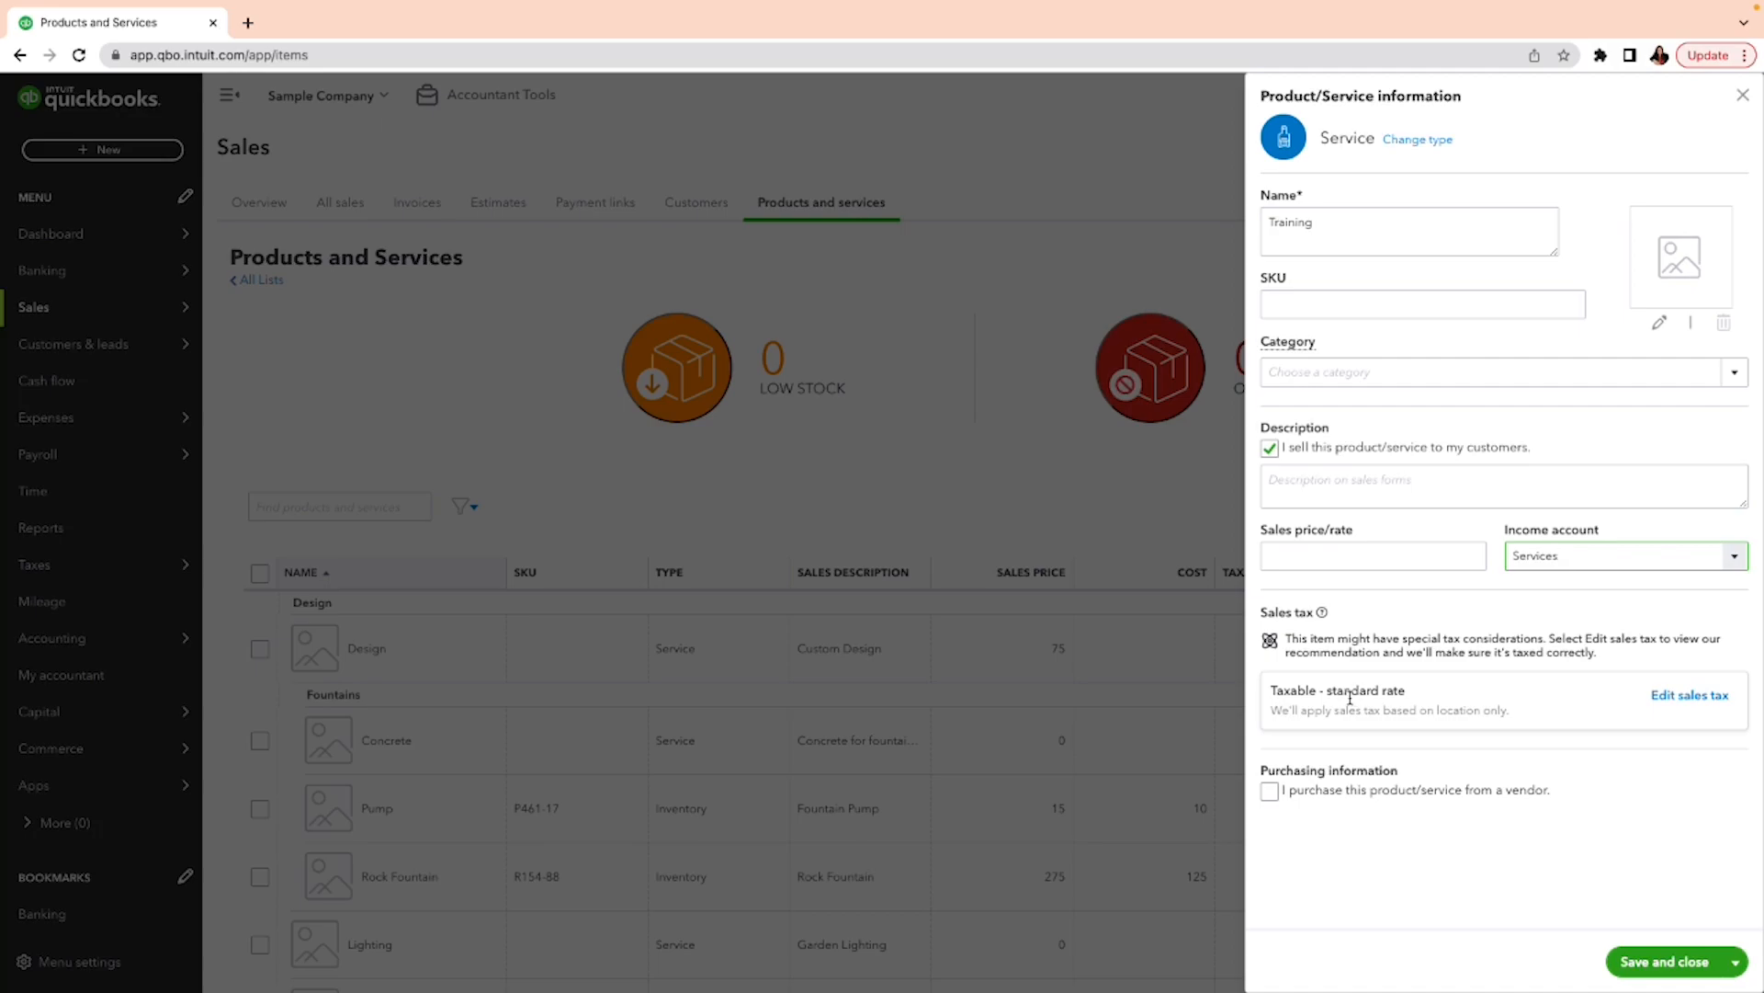
# - Set the sales tax of the Training service to Nontaxable
pyautogui.click(1712, 698)
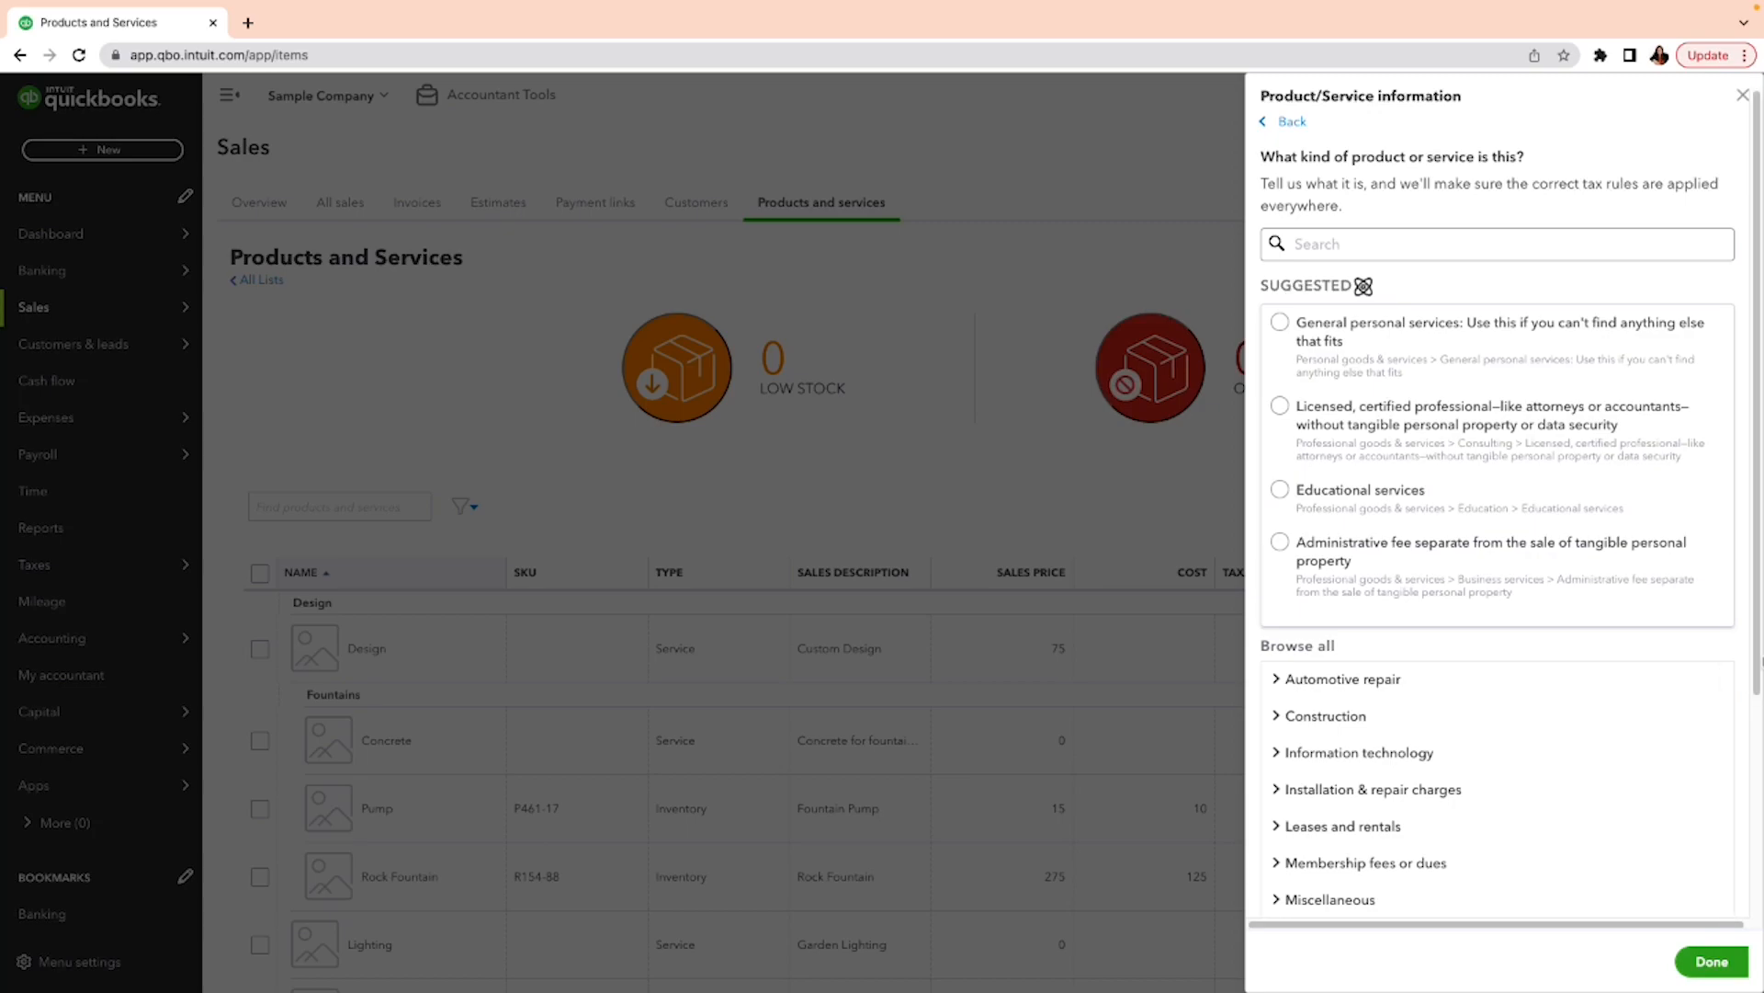
pyautogui.scroll(-2, 1744, 713)
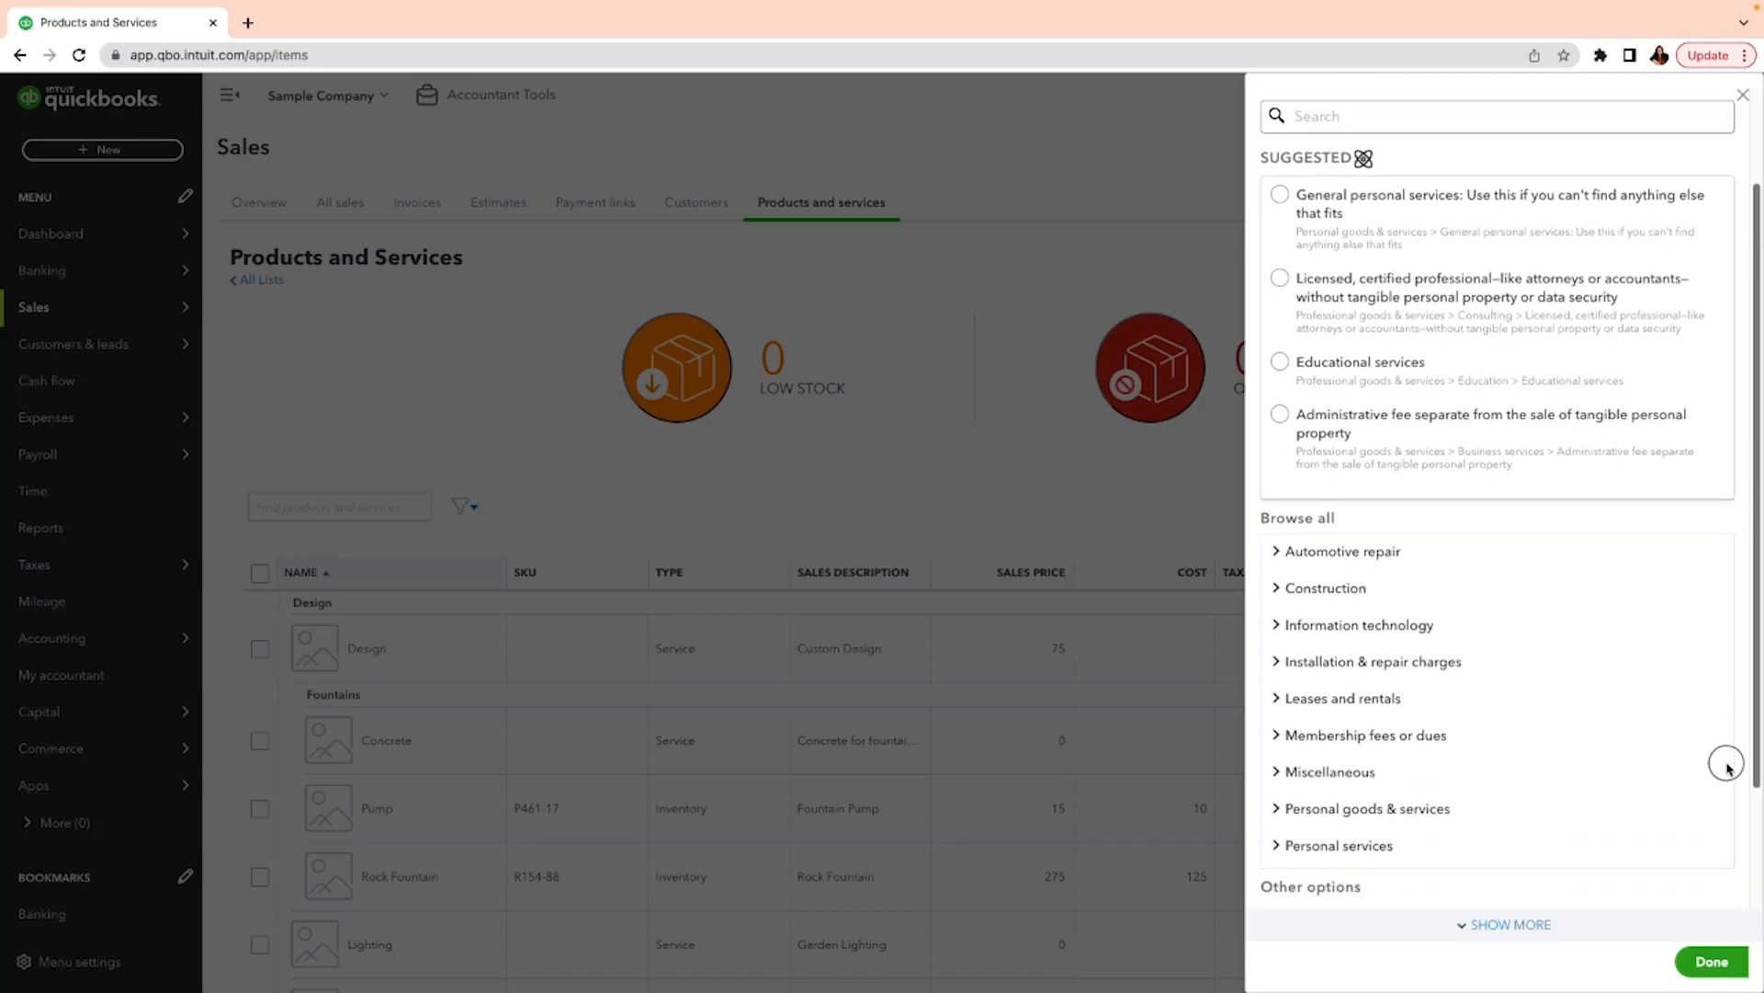
pyautogui.scroll(-1, 1727, 764)
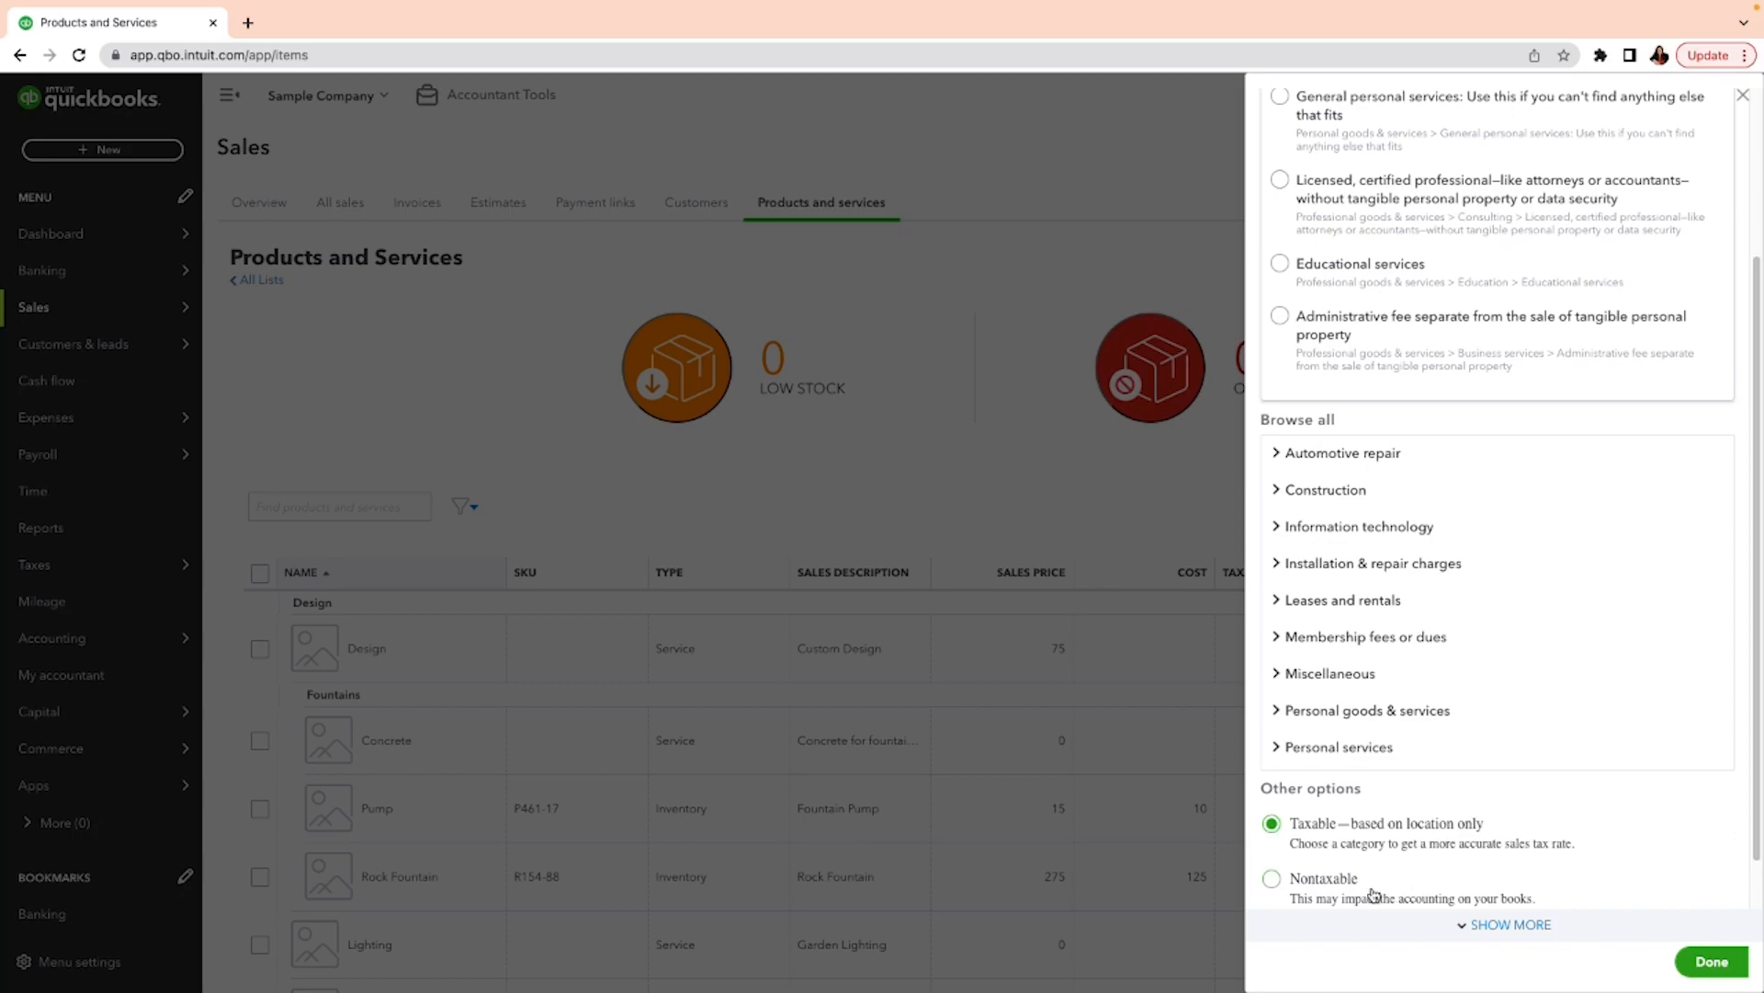
pyautogui.click(1271, 880)
pyautogui.scroll(-1, 1740, 787)
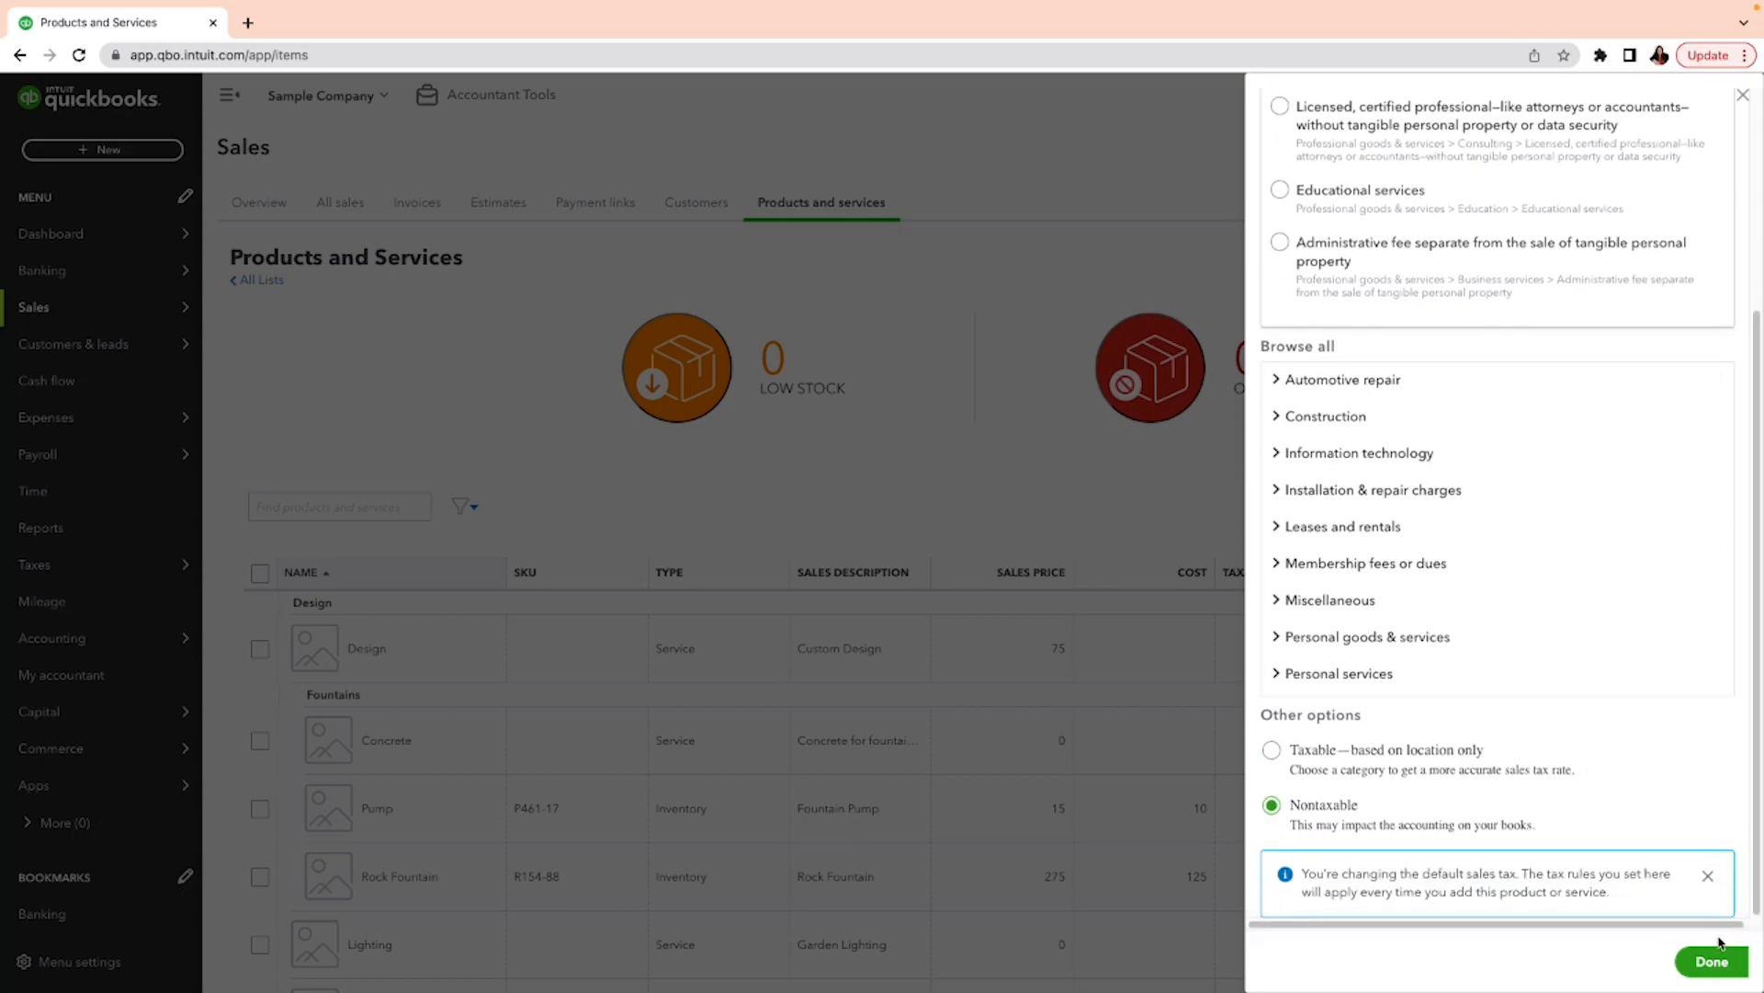
pyautogui.click(1711, 962)
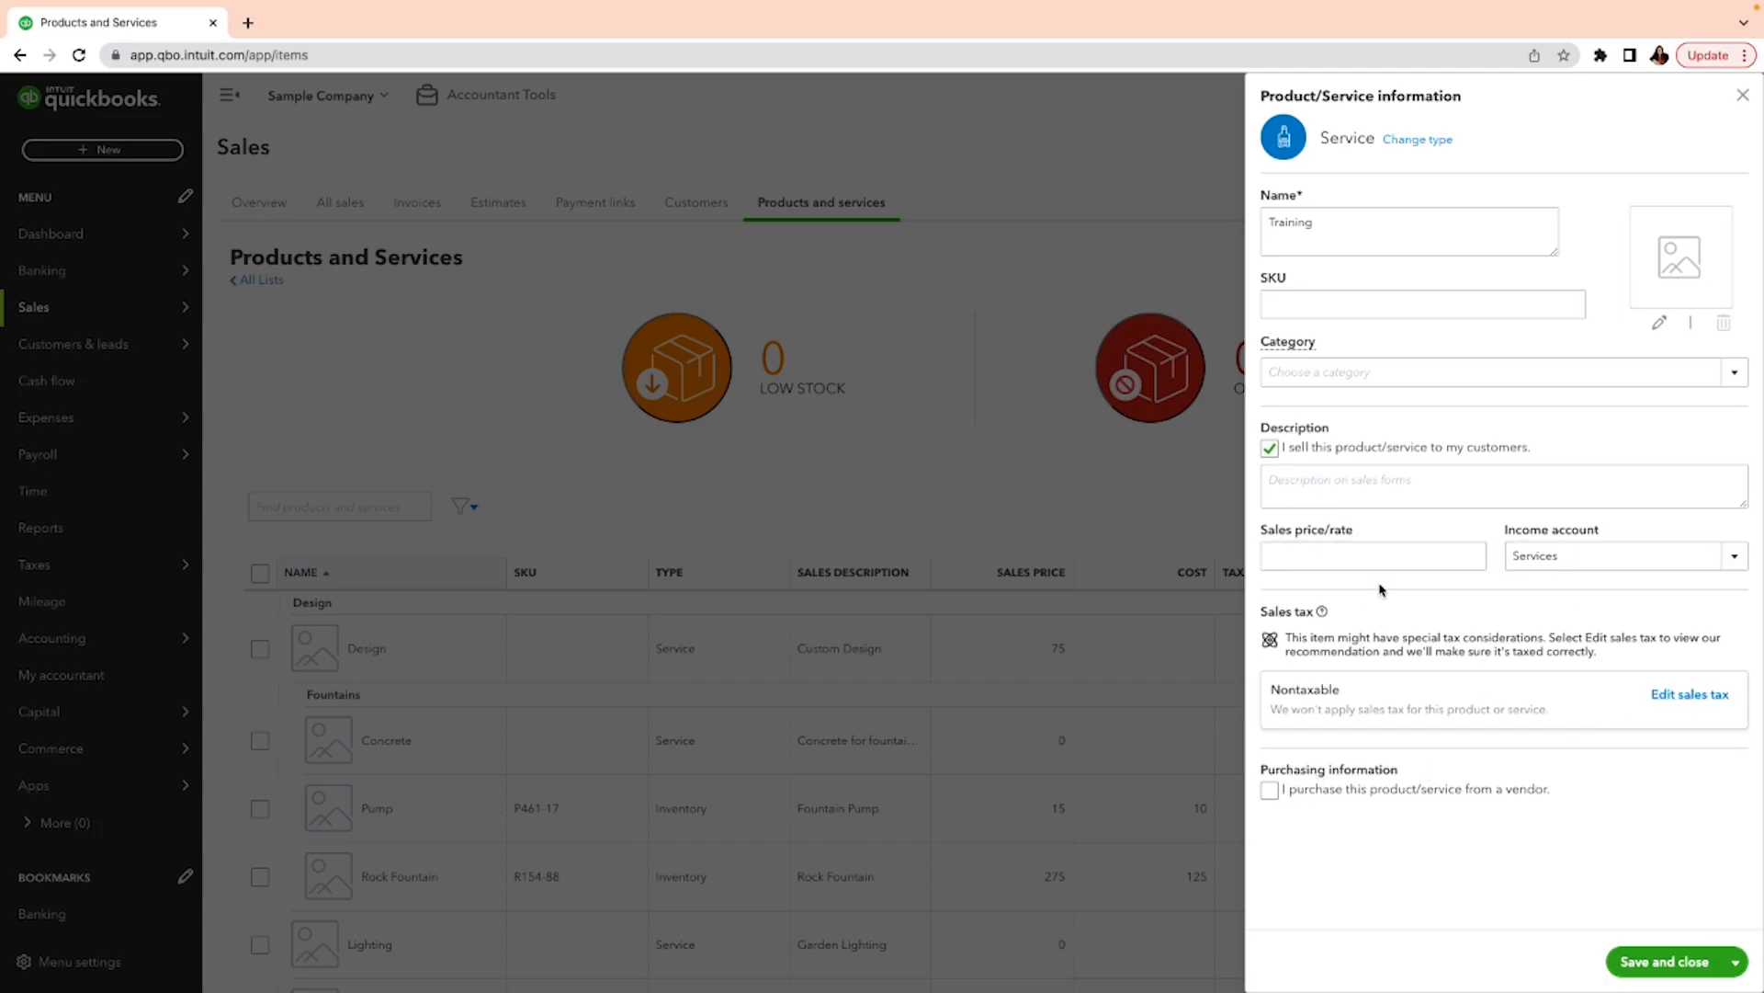
# - Mark the Training service as purchased from a vendor, and save and close the item
pyautogui.click(1277, 794)
pyautogui.click(1666, 962)
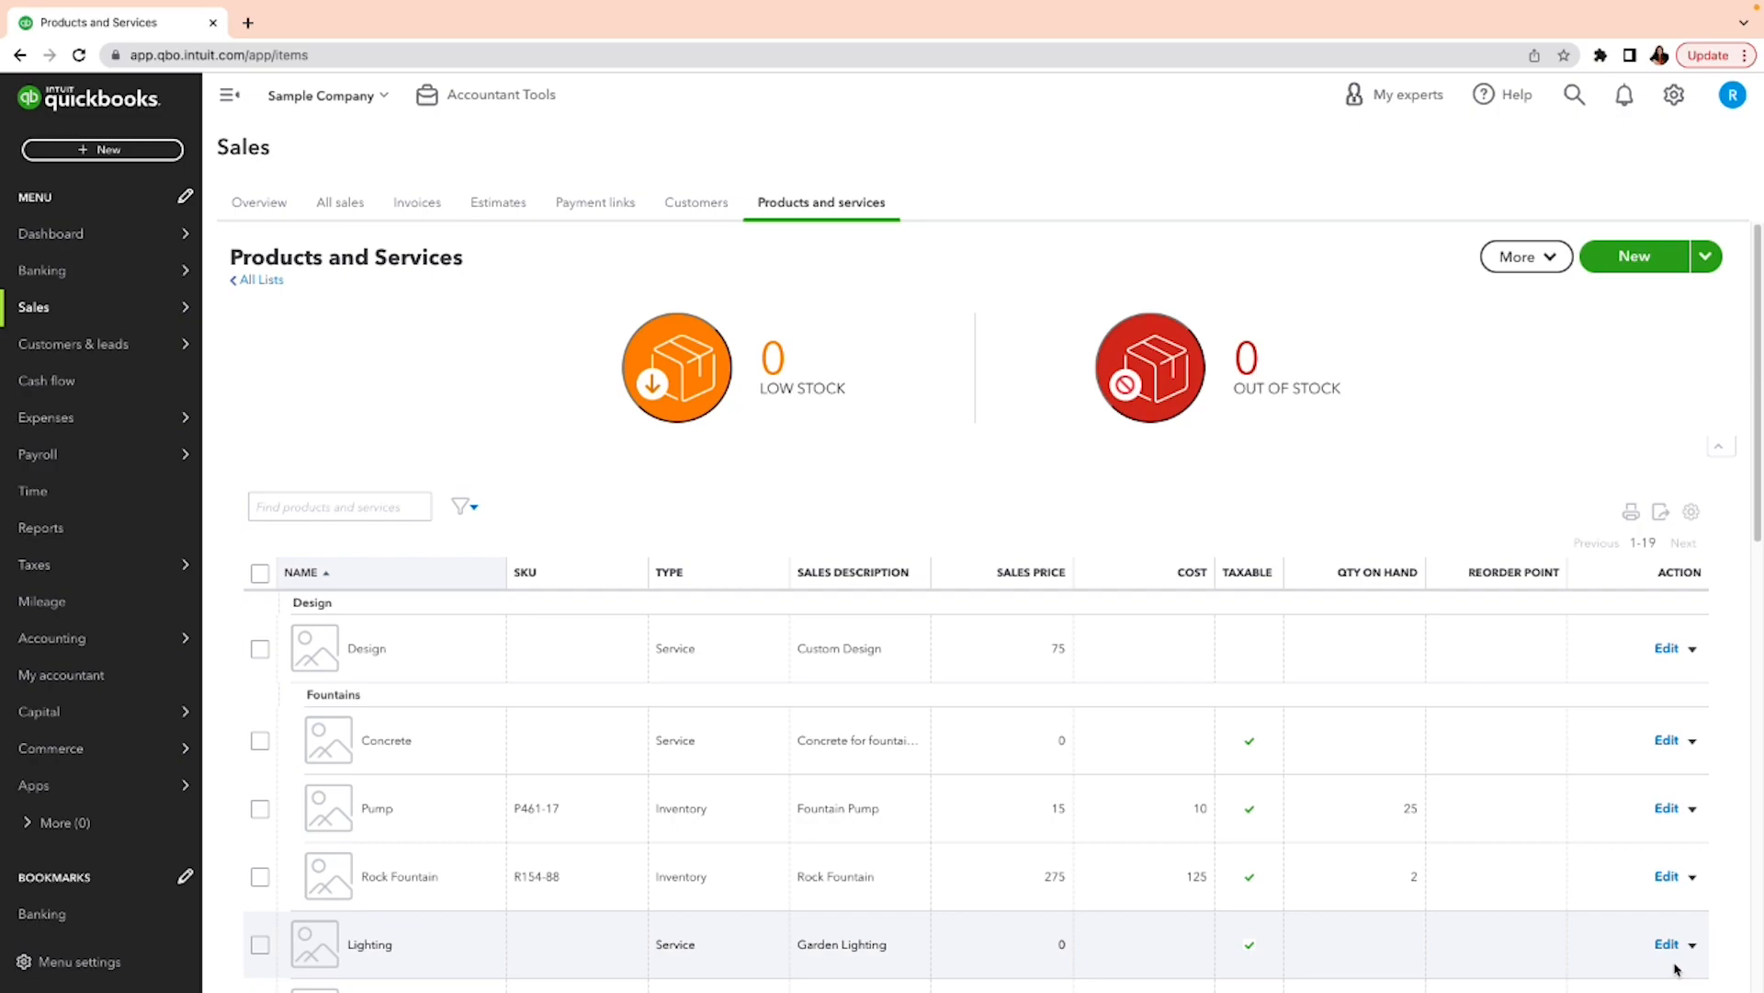
# - Start a new item of type Service named Discount
pyautogui.click(1645, 262)
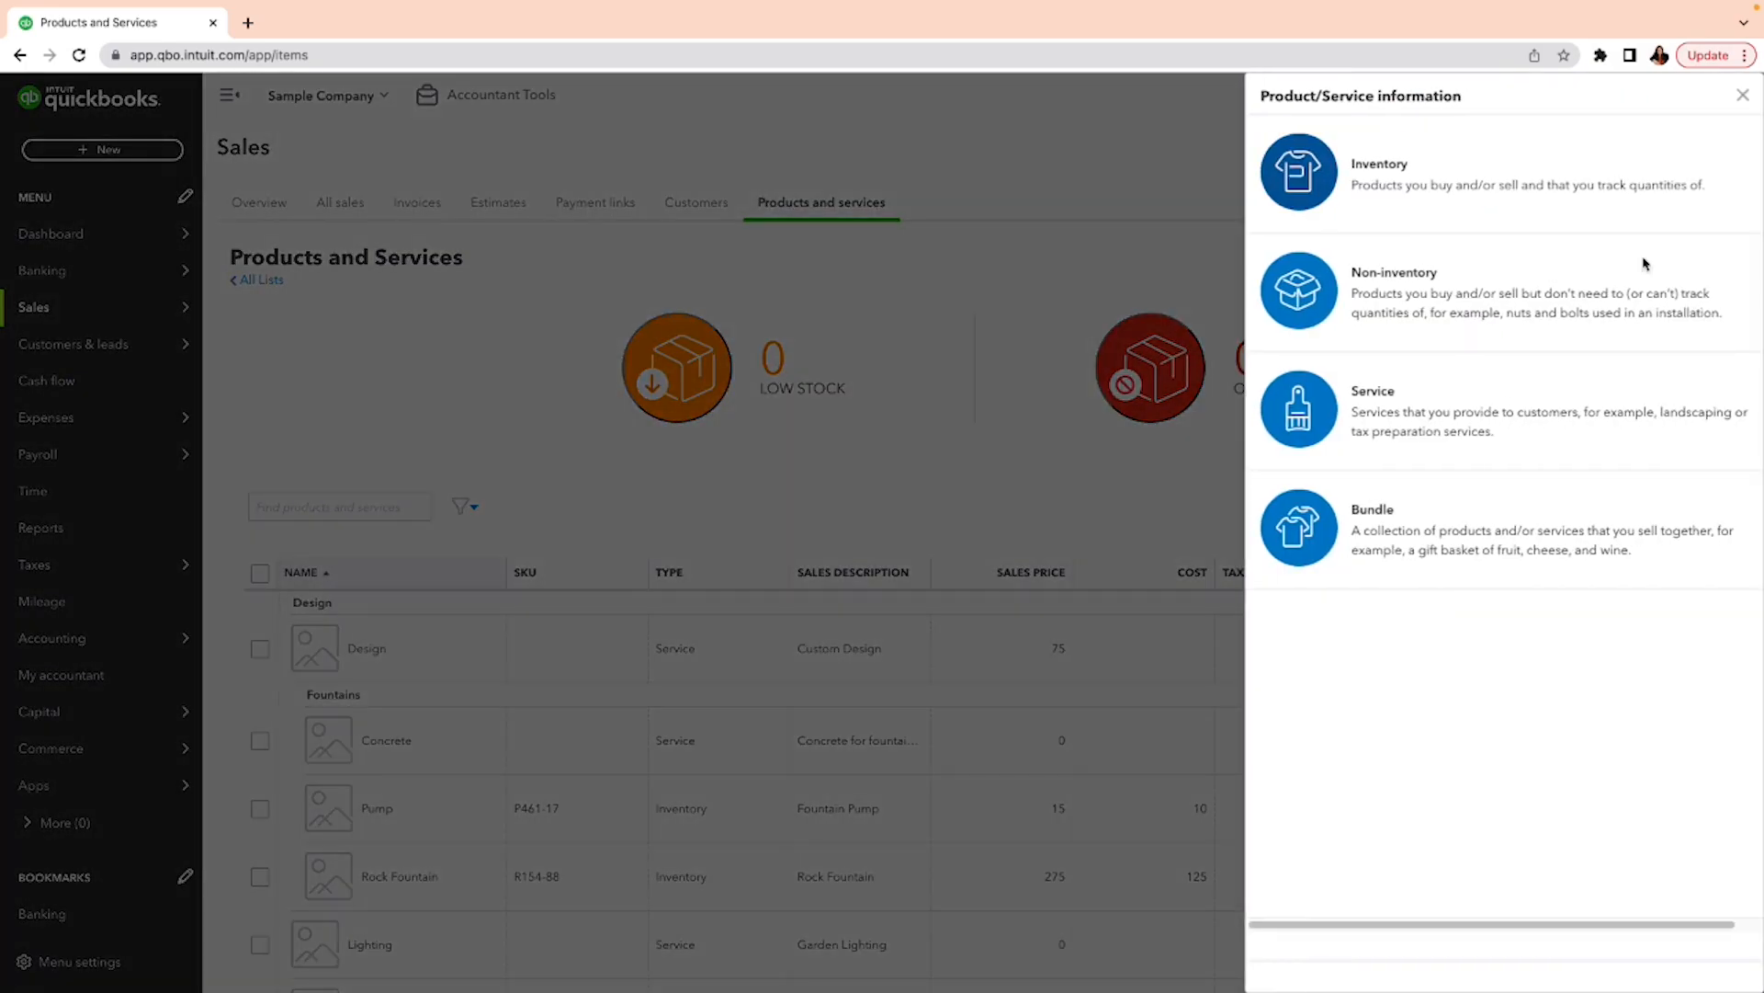
pyautogui.click(1417, 429)
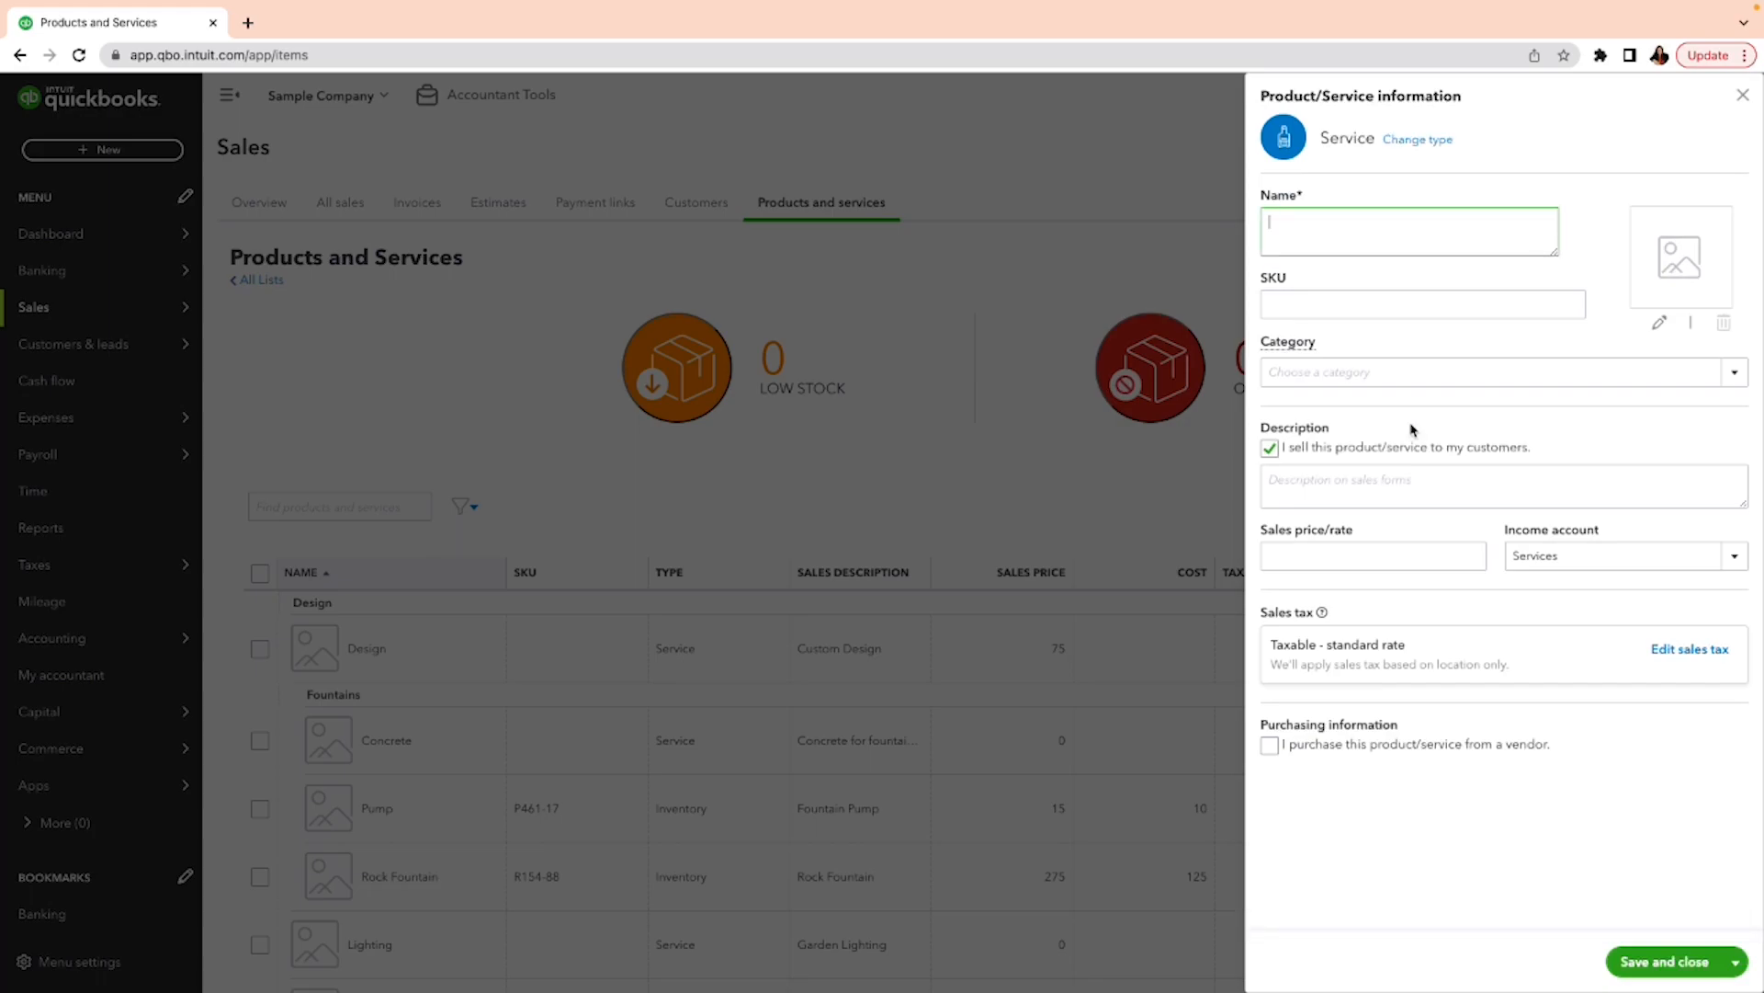
pyautogui.write('Discount')
# - Review the available income accounts for the Discount service, looking for one suited to discounts
pyautogui.click(1729, 563)
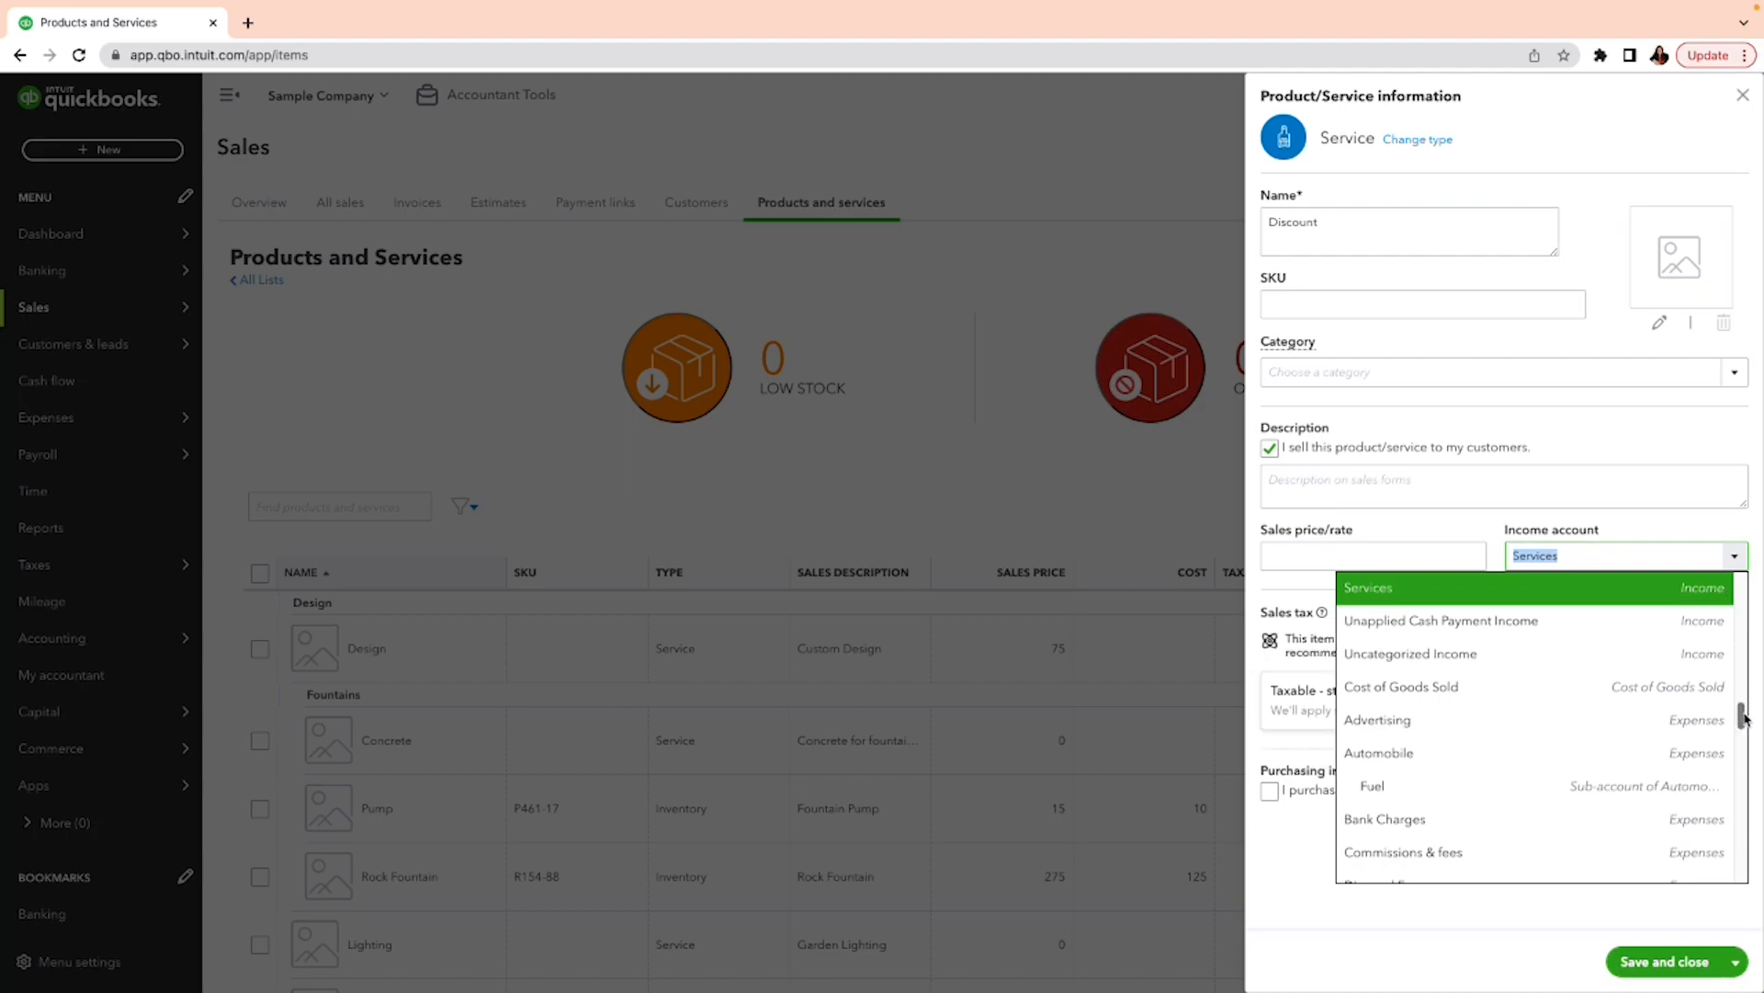
pyautogui.moveTo(1744, 717); pyautogui.dragTo(1741, 689)
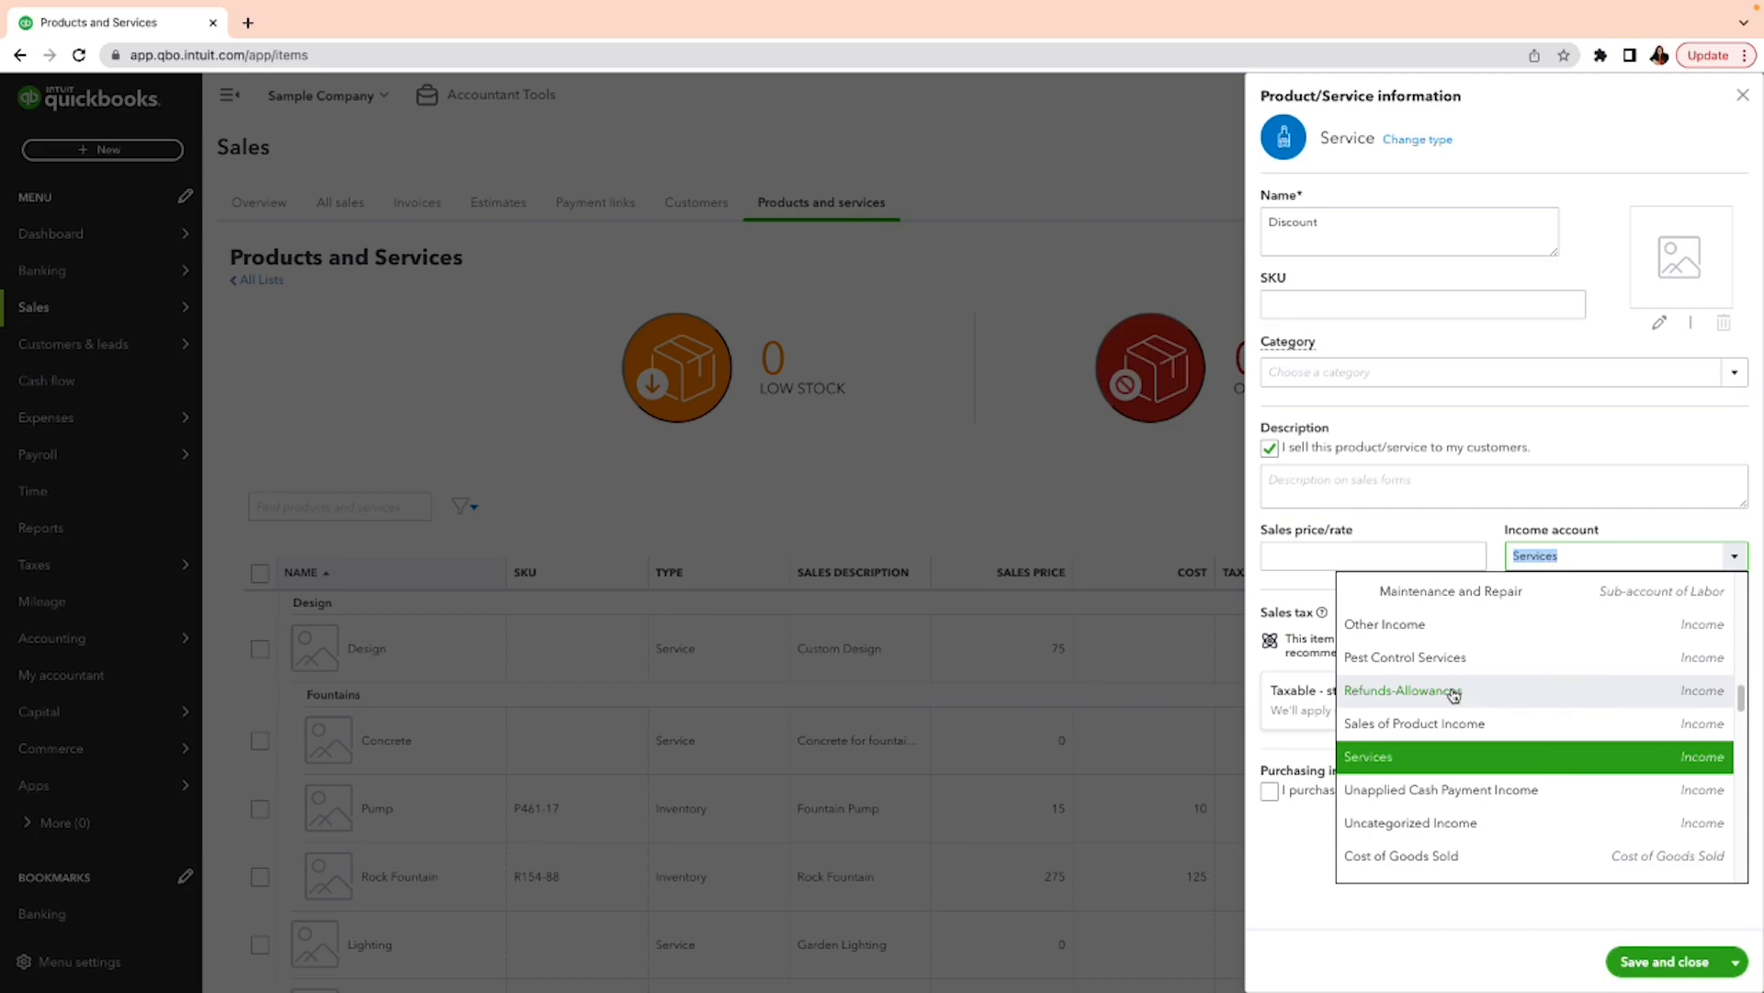
pyautogui.scroll(1, 1452, 696)
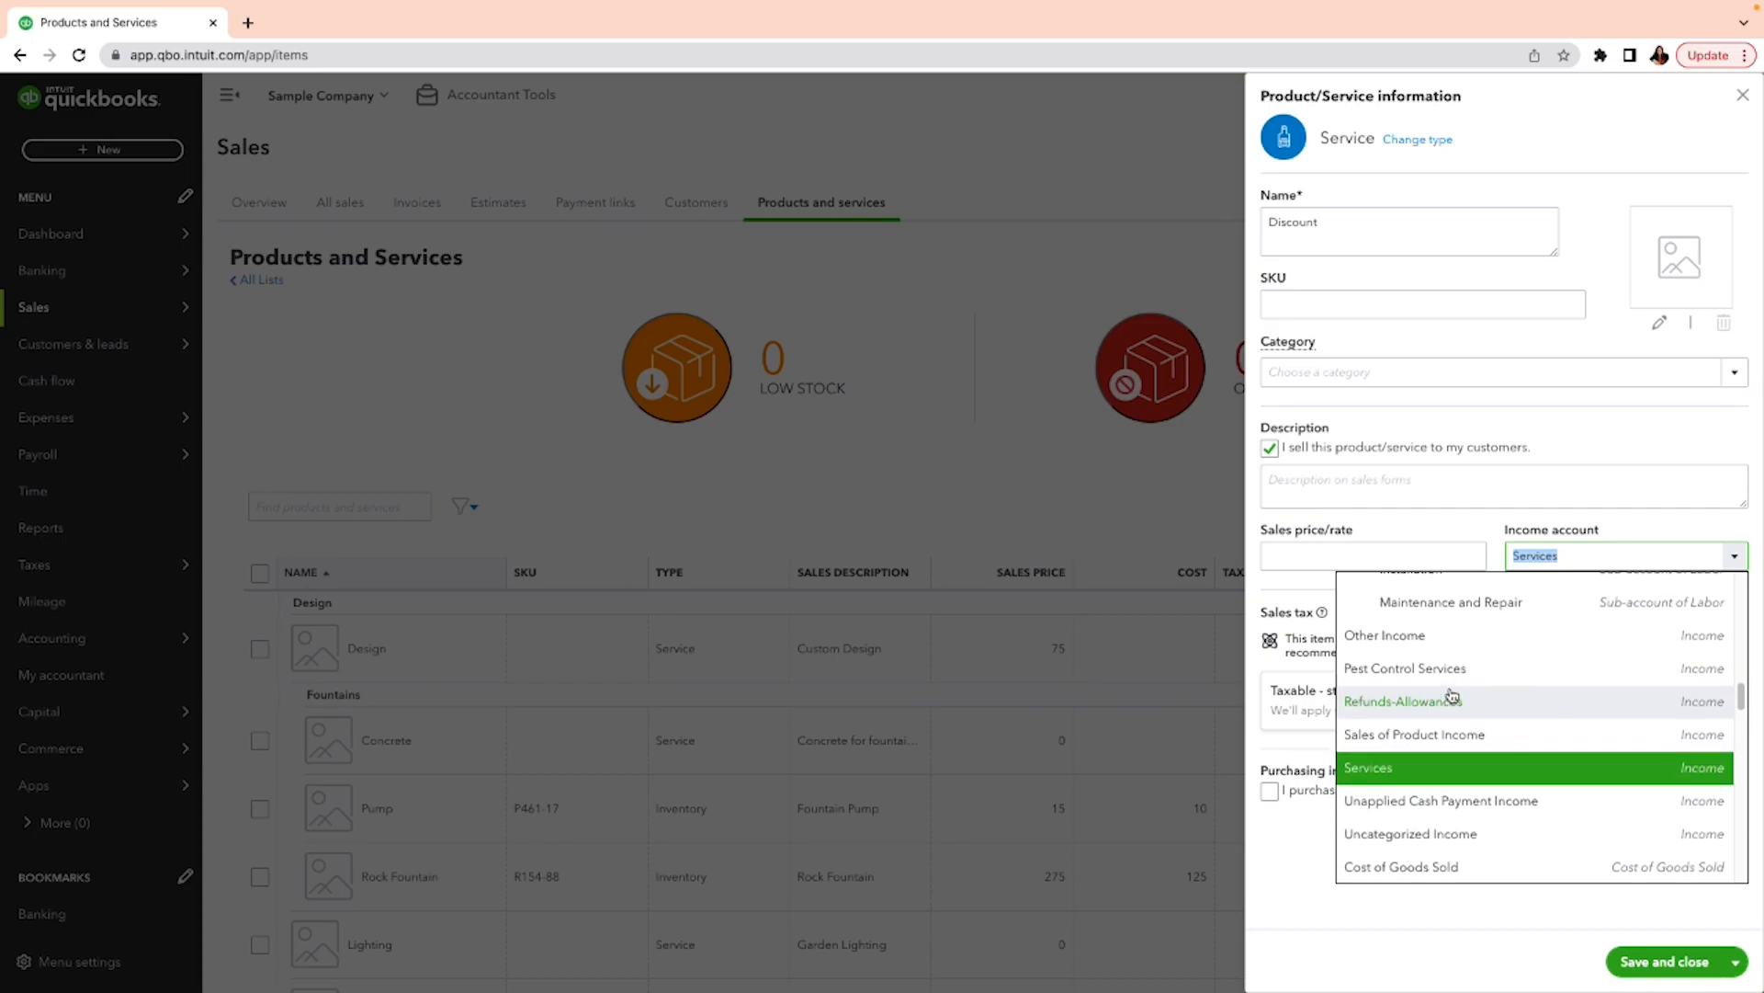
pyautogui.scroll(5, 1452, 696)
pyautogui.scroll(-6, 1452, 695)
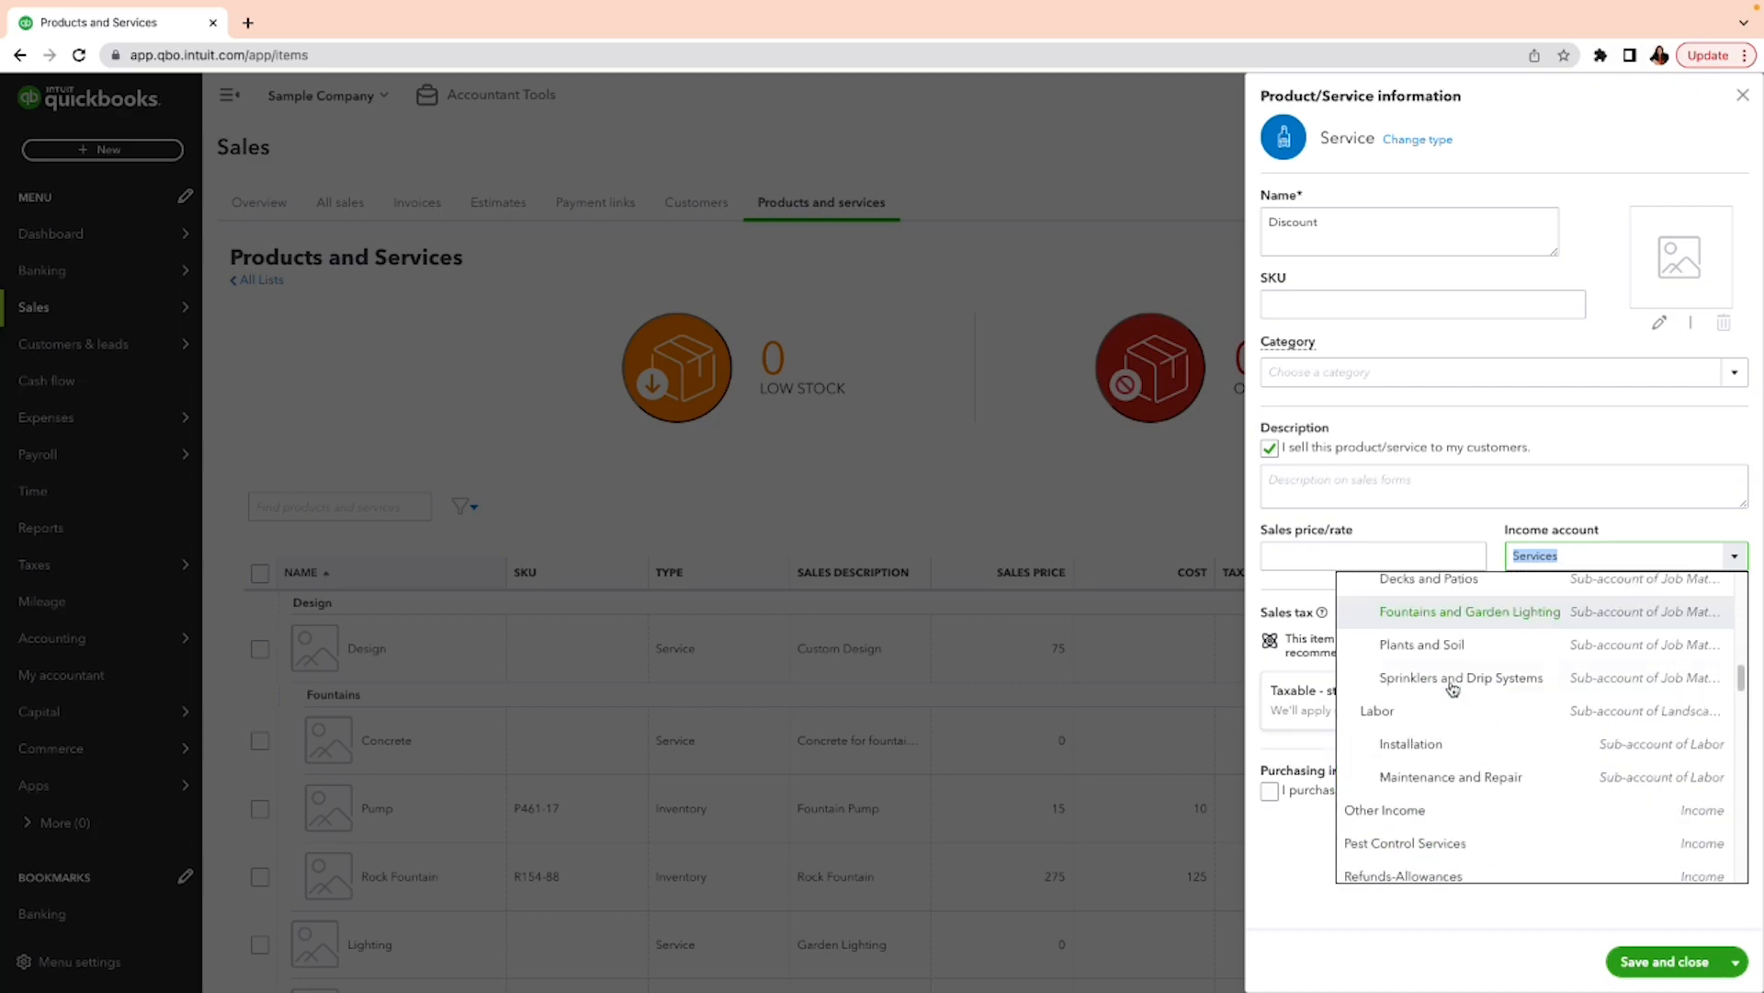
pyautogui.scroll(-3, 1452, 688)
pyautogui.scroll(4, 1452, 688)
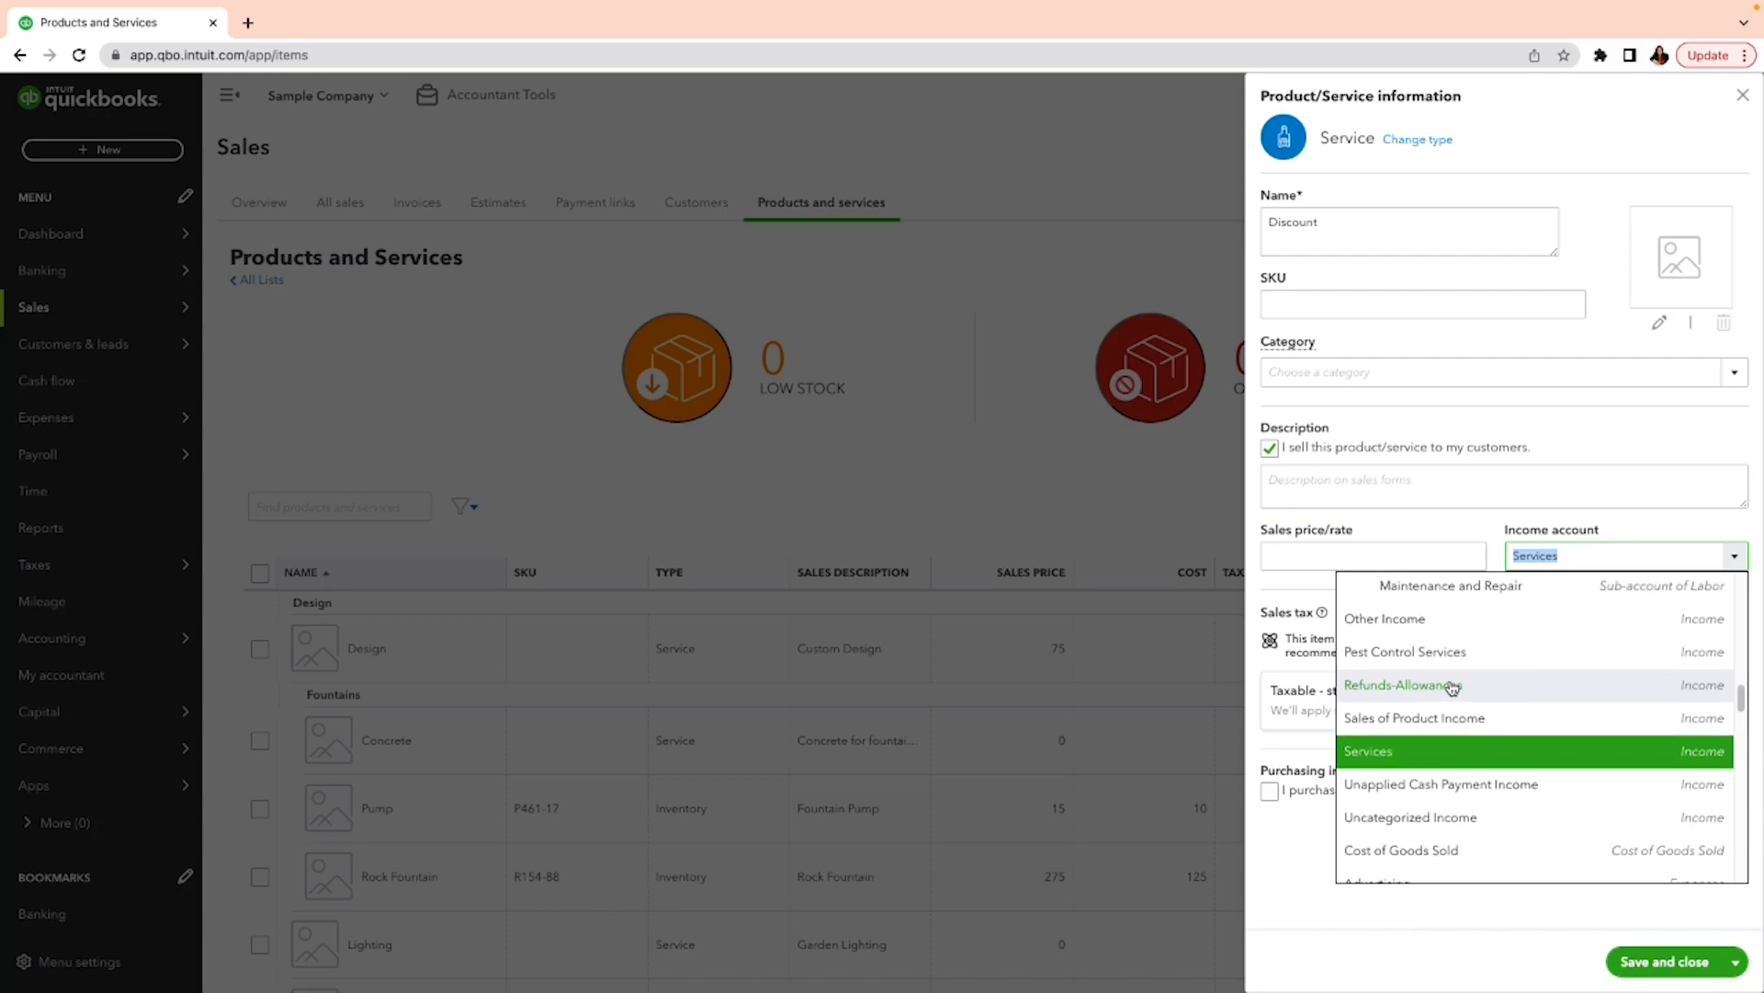
pyautogui.scroll(15, 1452, 689)
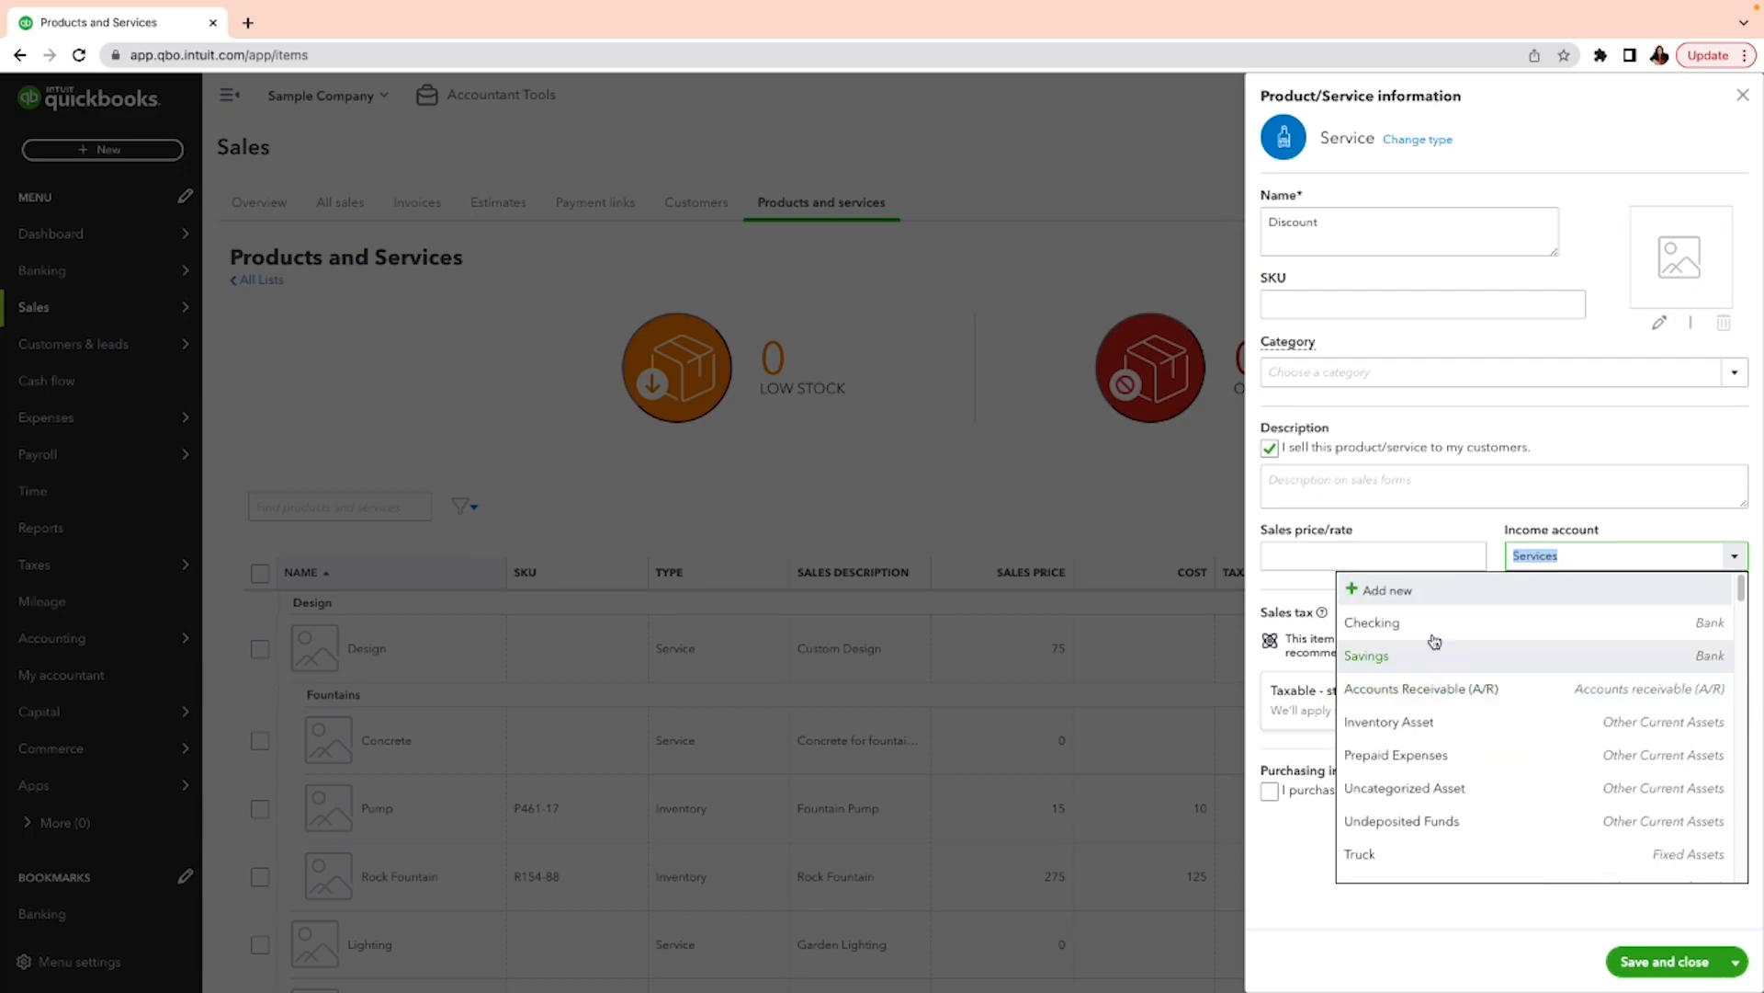
# - Create an Income account with detail type Discounts/Refunds Given and assign it as the Discount service's income account
pyautogui.click(1378, 593)
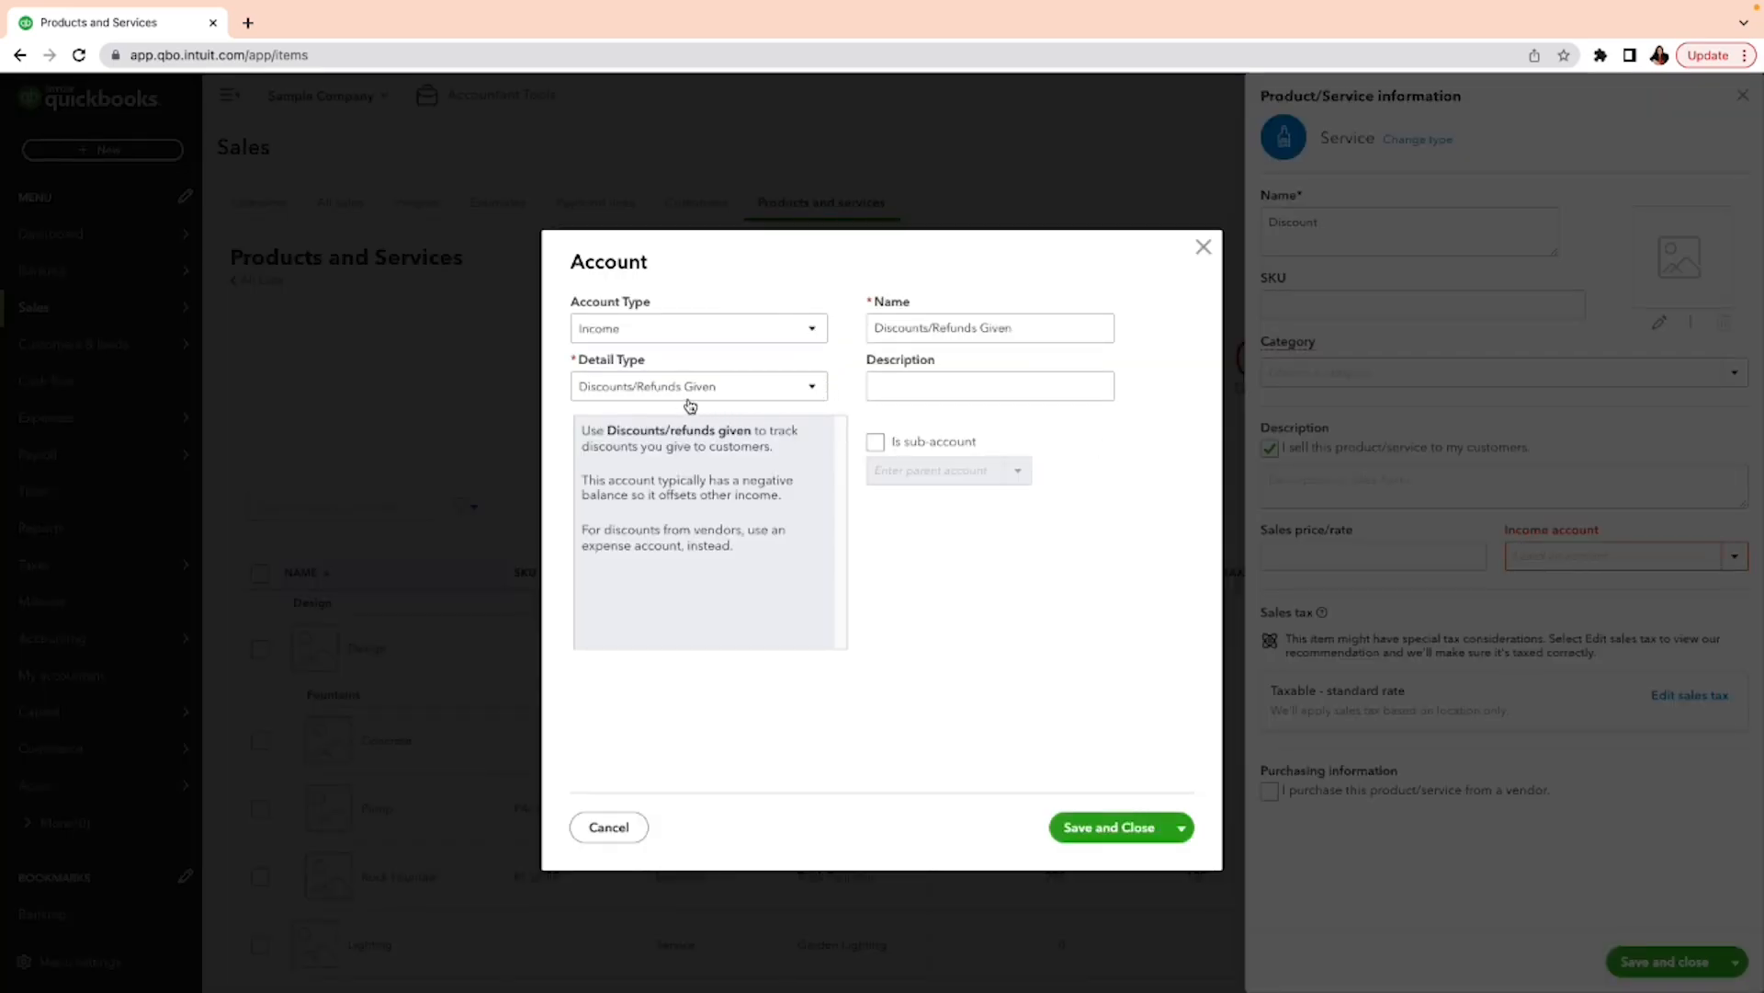
pyautogui.click(1111, 829)
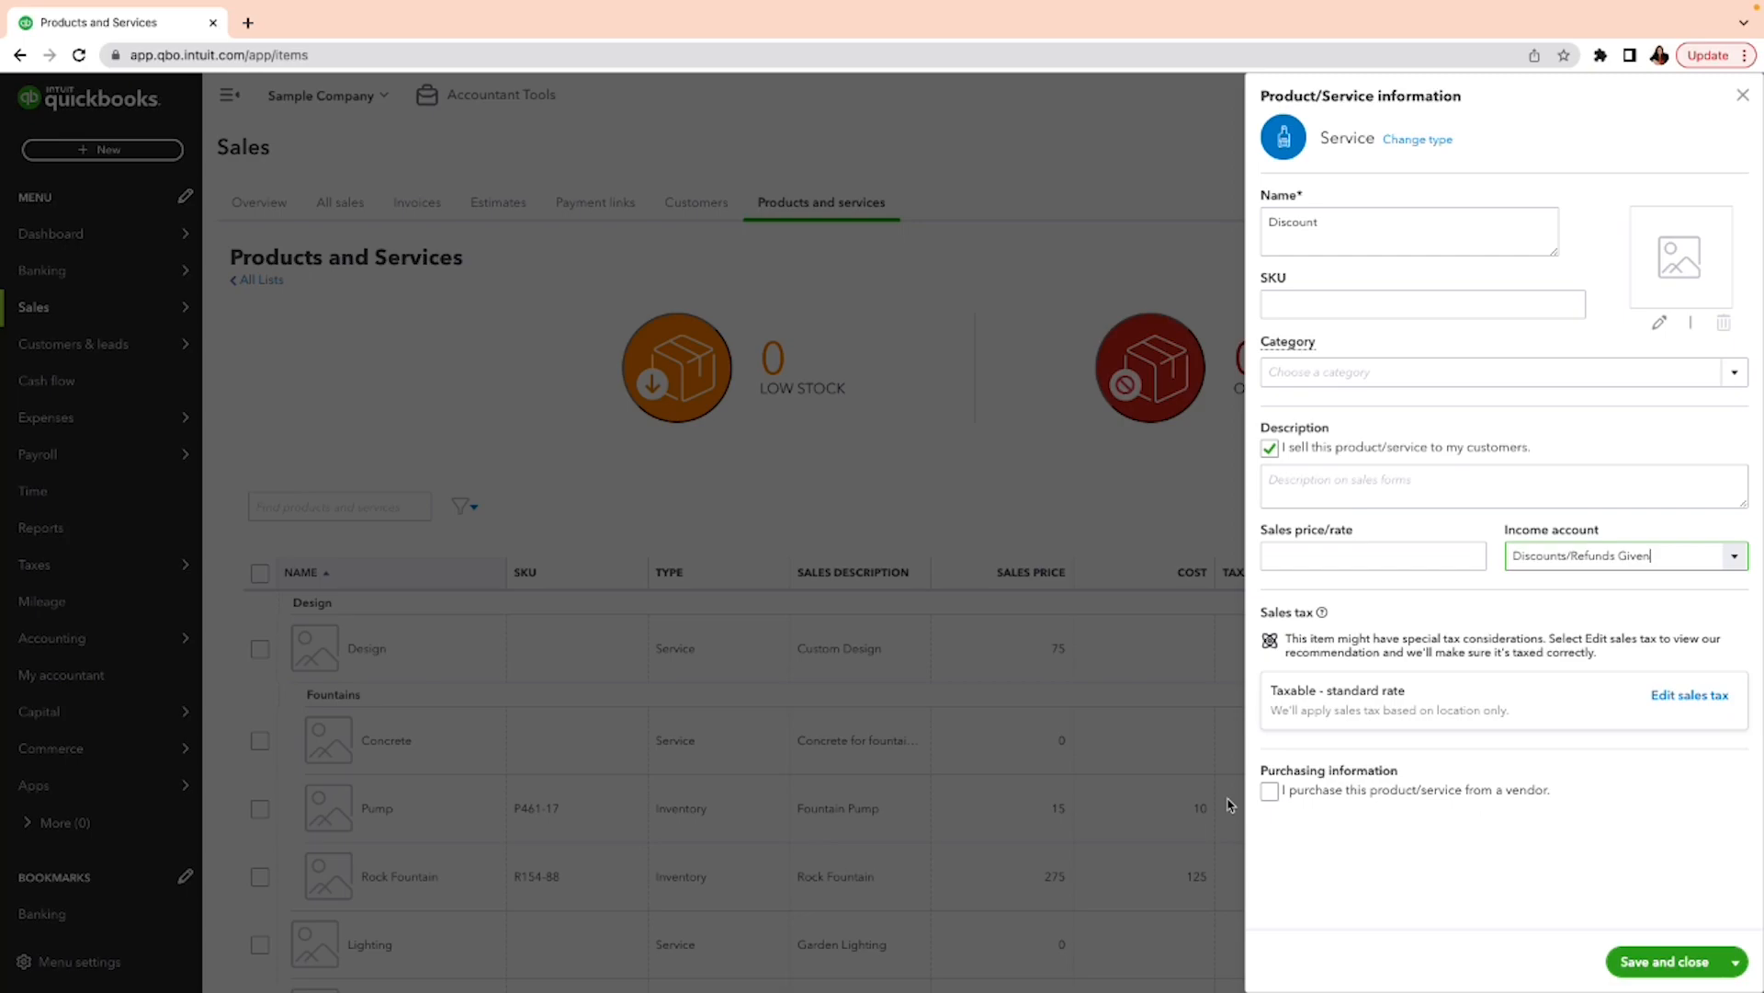
pyautogui.click(1734, 556)
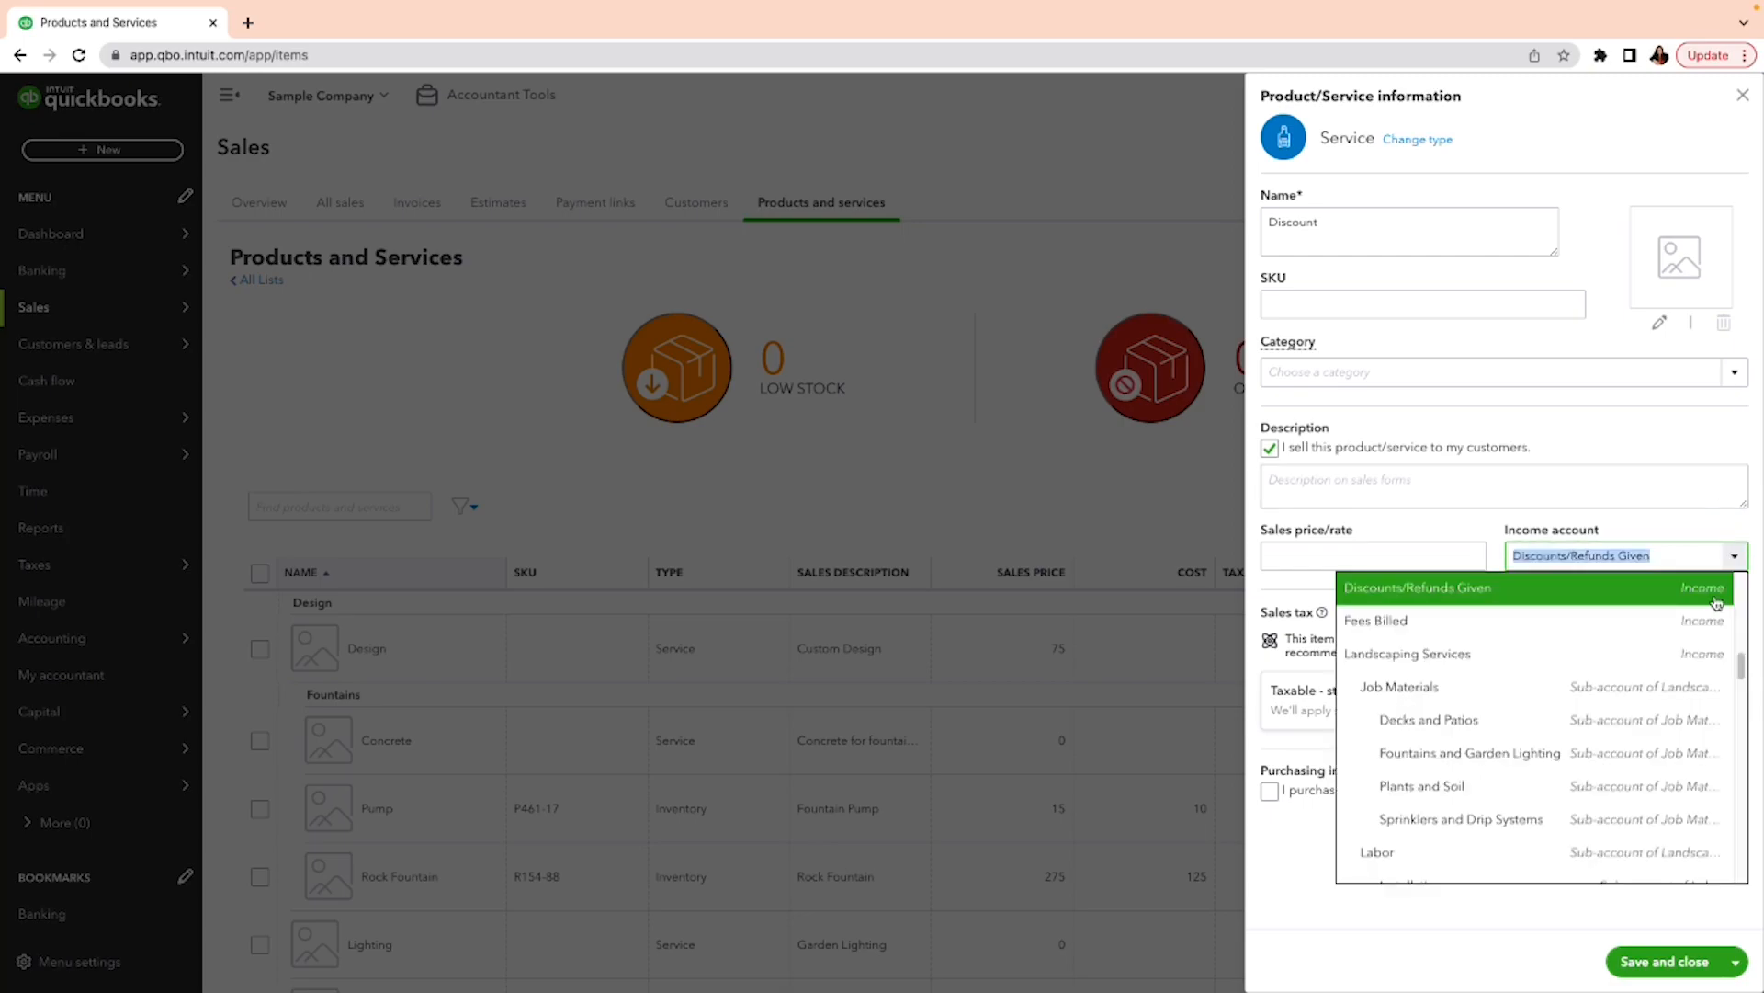
pyautogui.moveTo(1745, 665); pyautogui.dragTo(1745, 655)
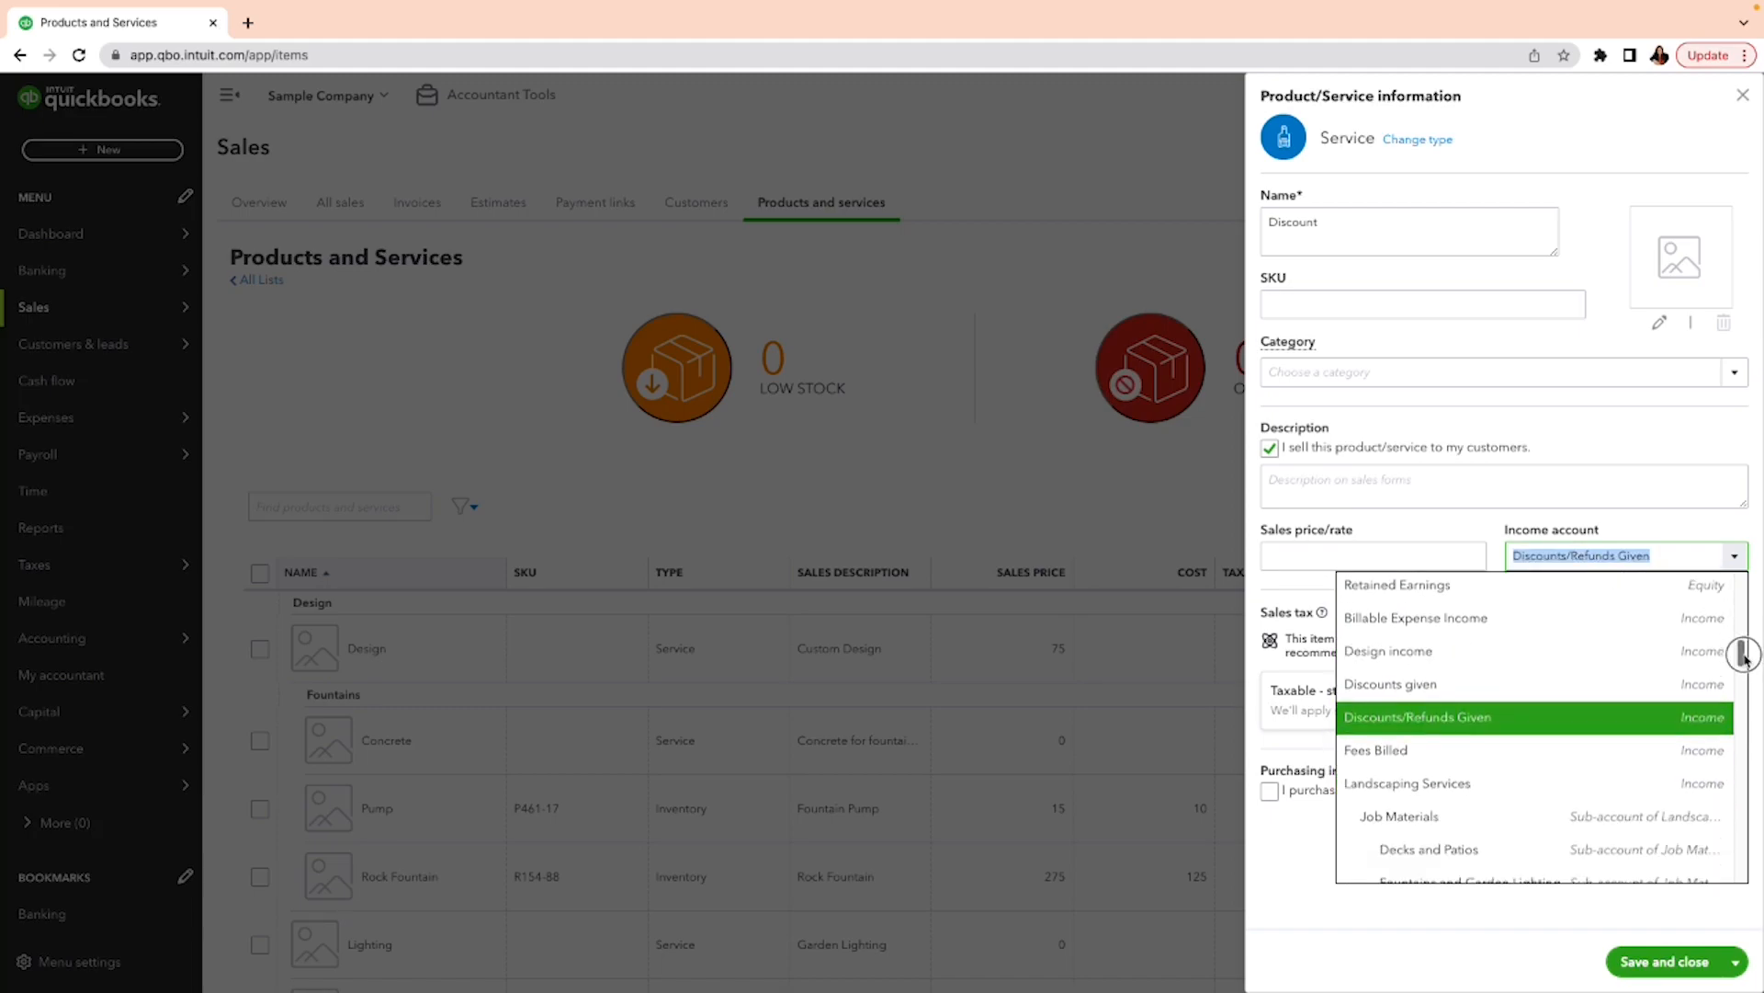
pyautogui.click(1542, 718)
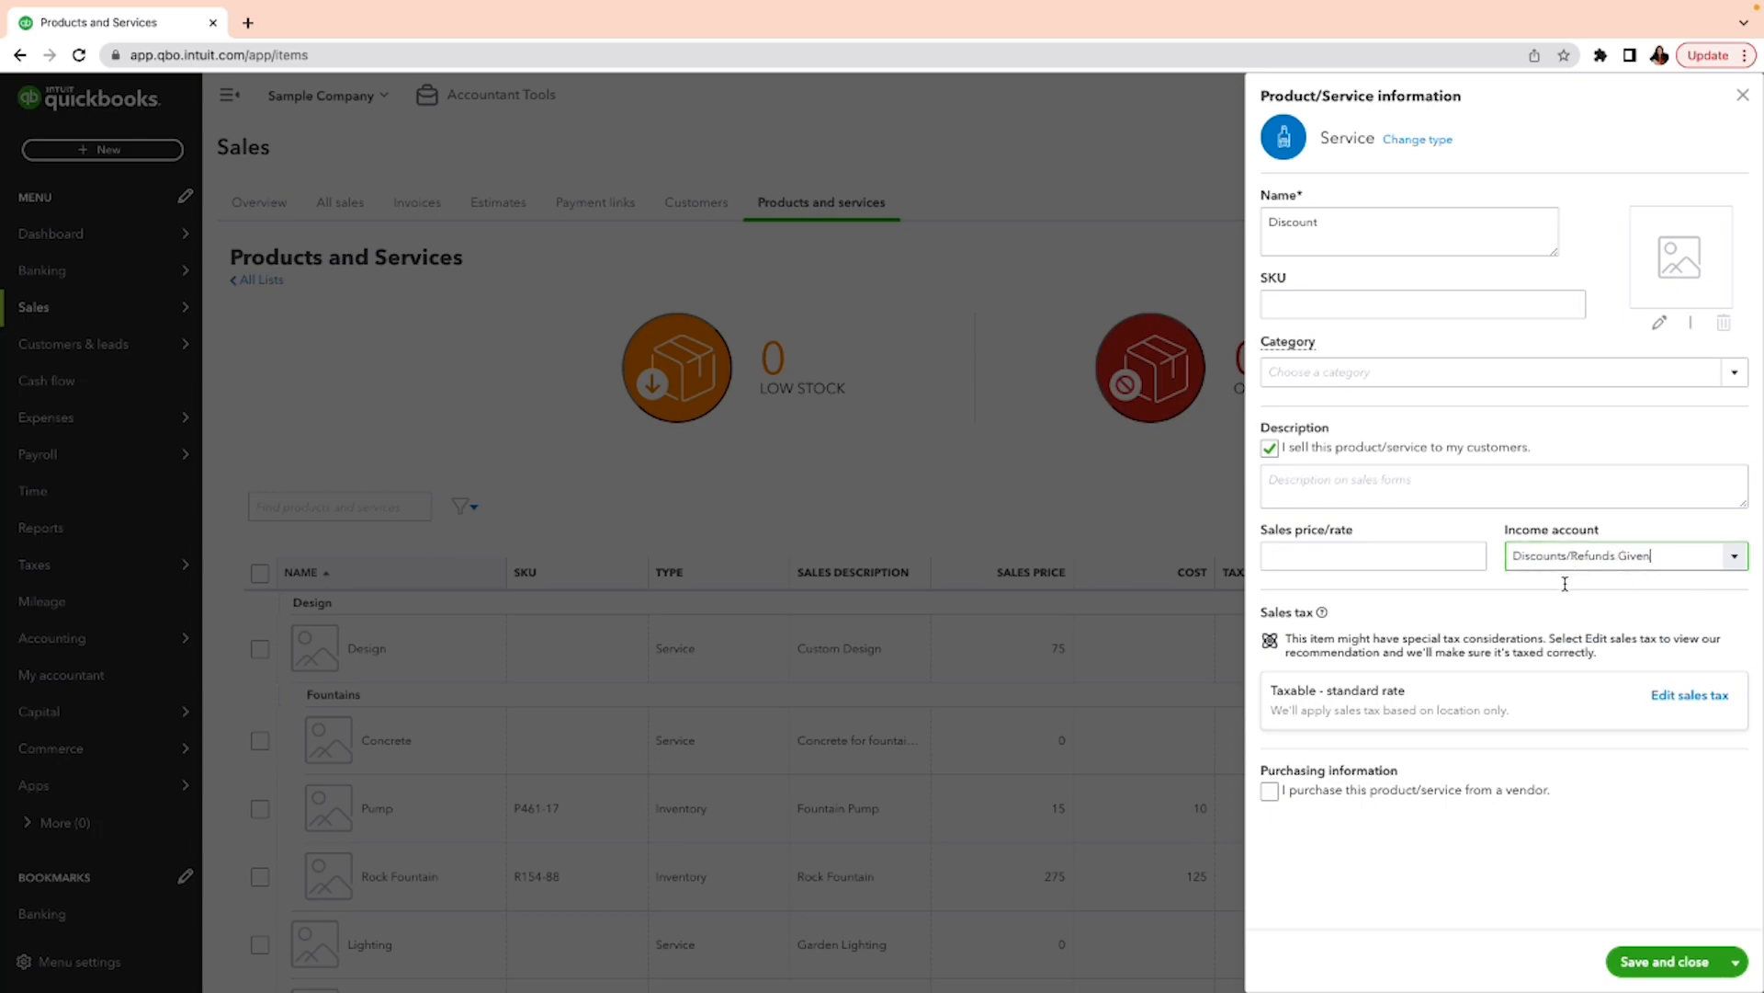
# - Set the sales tax of the Discount service to Nontaxable, and save and close the item
pyautogui.click(1679, 703)
pyautogui.scroll(-4, 1523, 623)
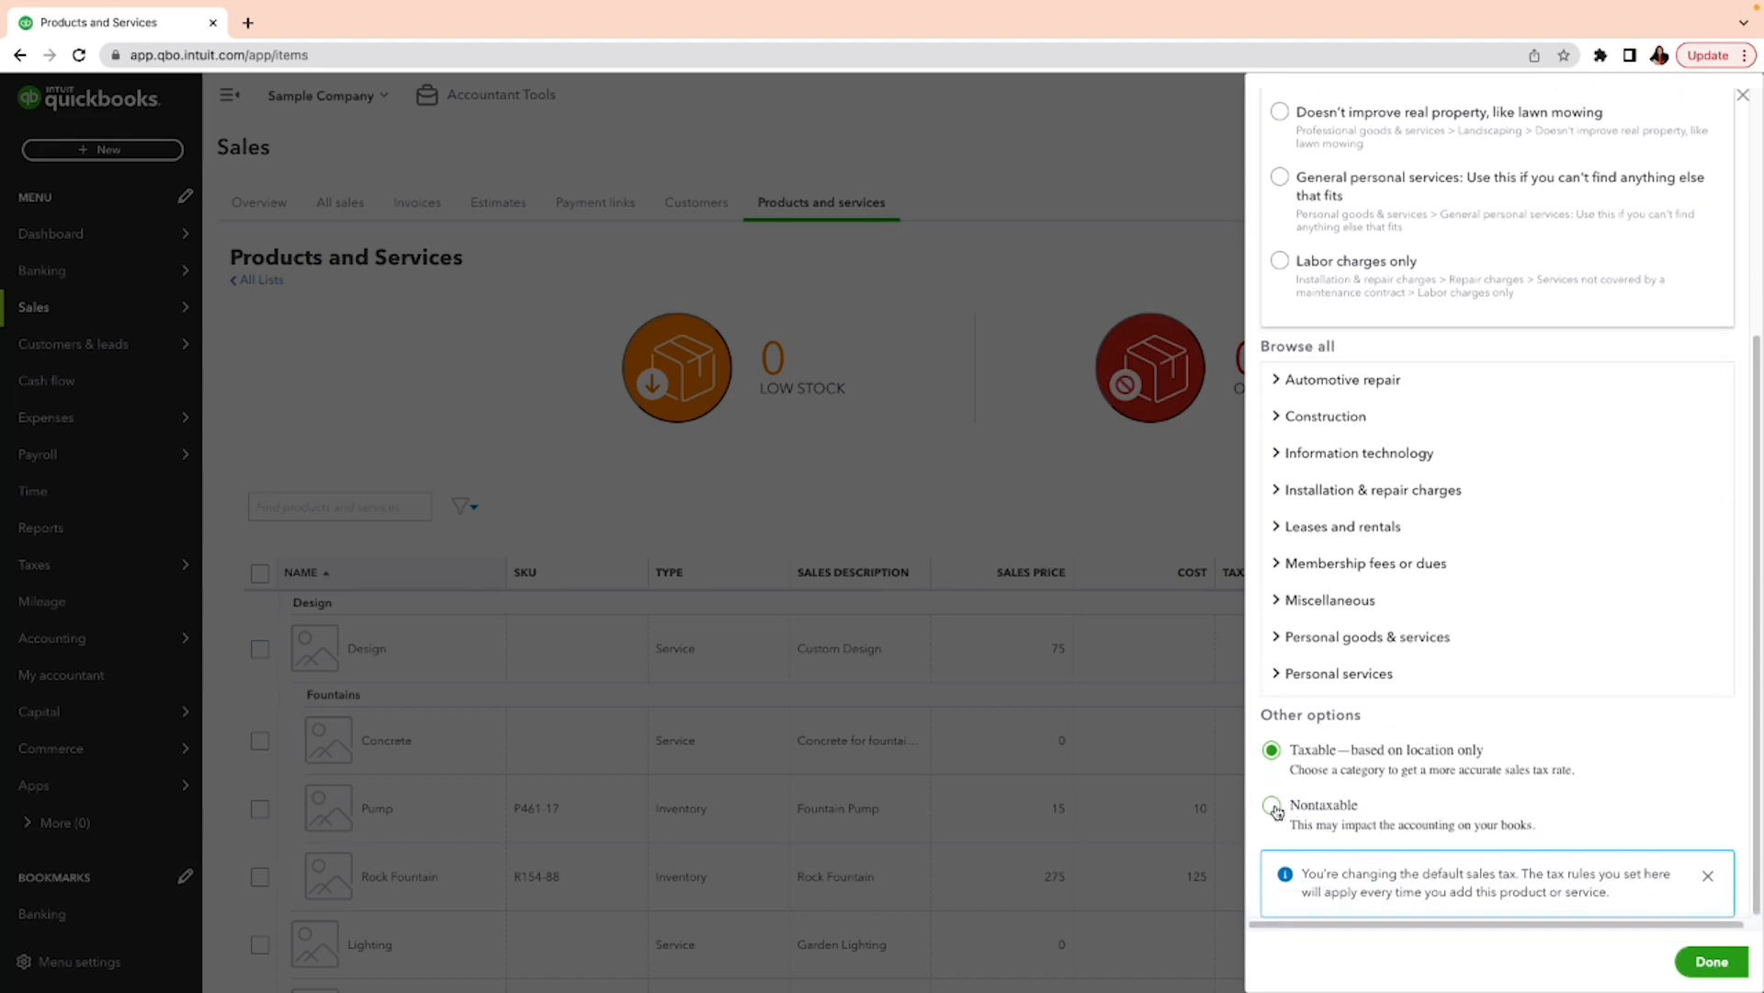
pyautogui.click(1273, 805)
pyautogui.click(1715, 967)
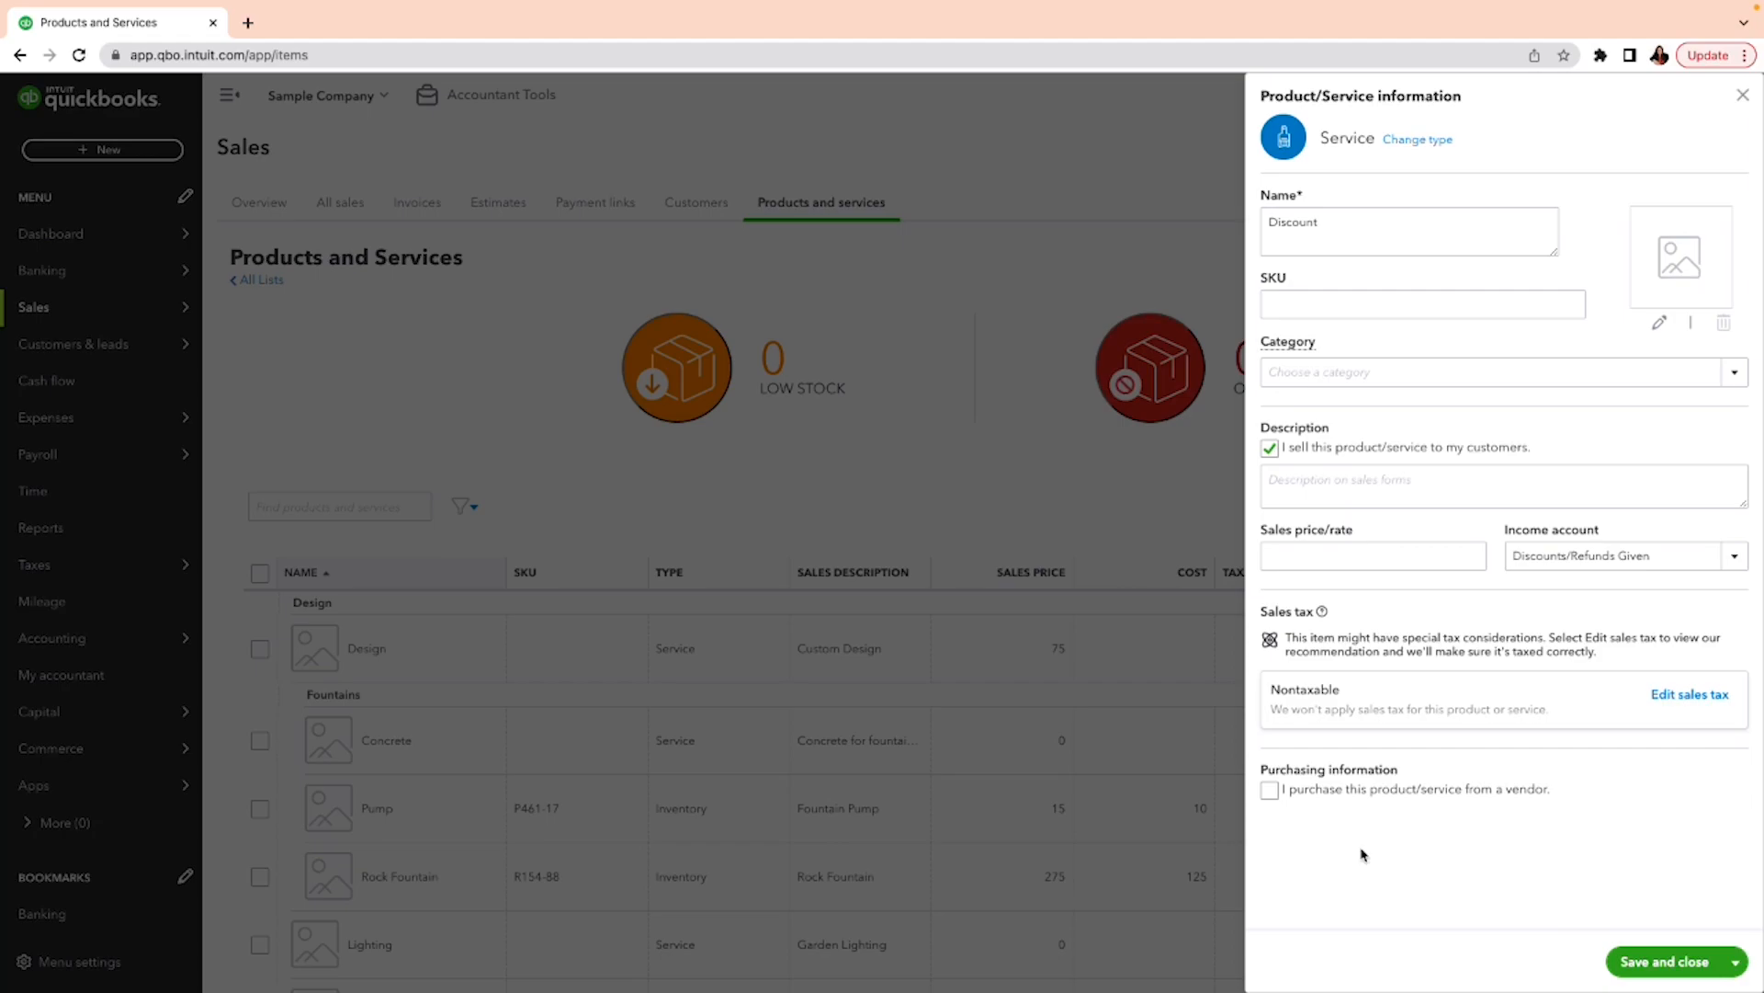
pyautogui.click(1646, 962)
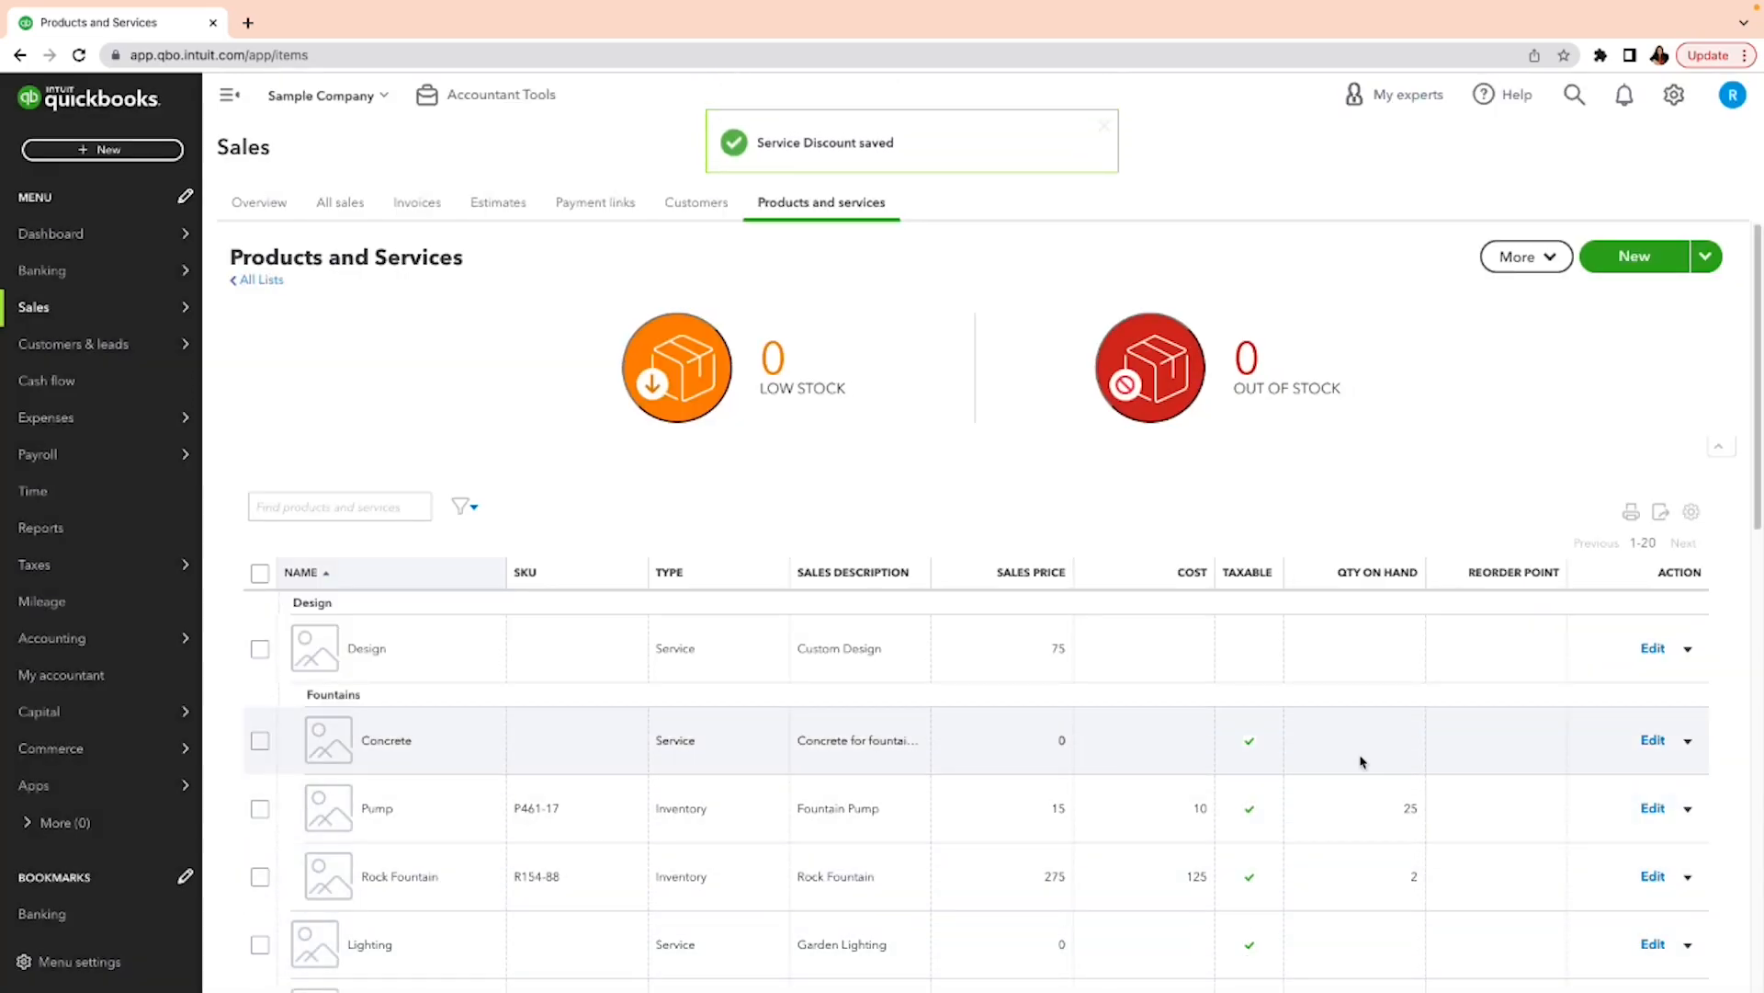
pyautogui.scroll(-10, 1356, 781)
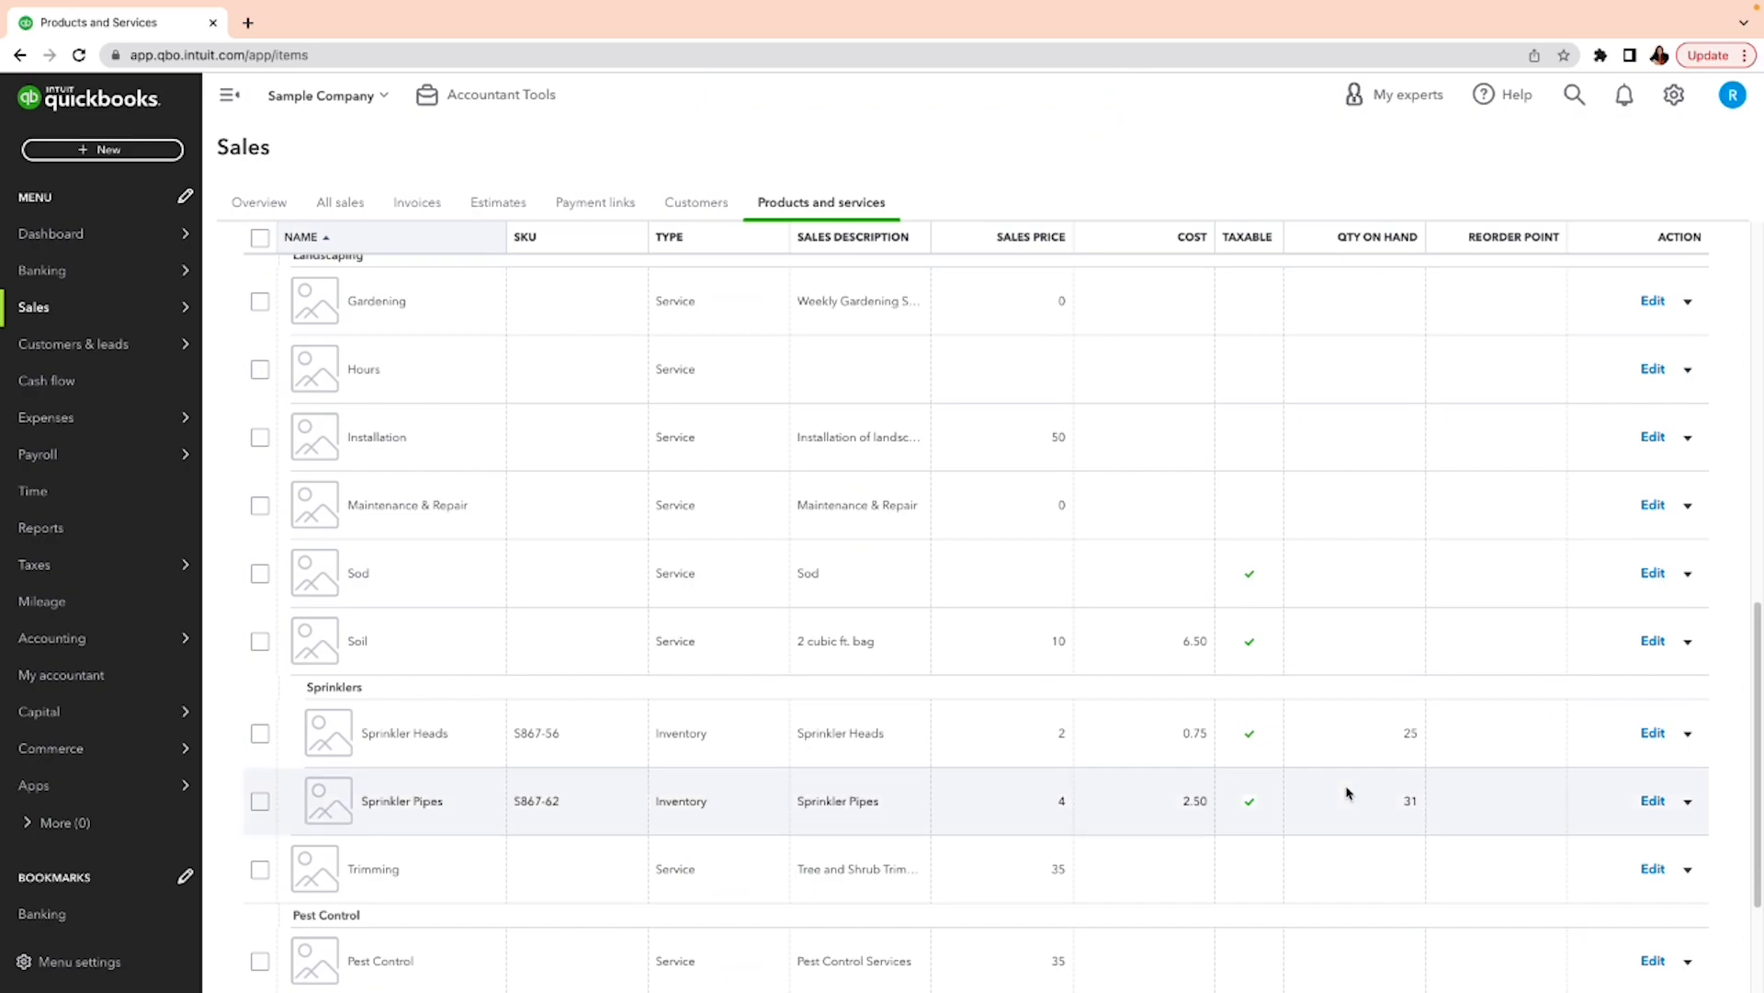
pyautogui.scroll(4, 1347, 792)
pyautogui.scroll(6, 1347, 793)
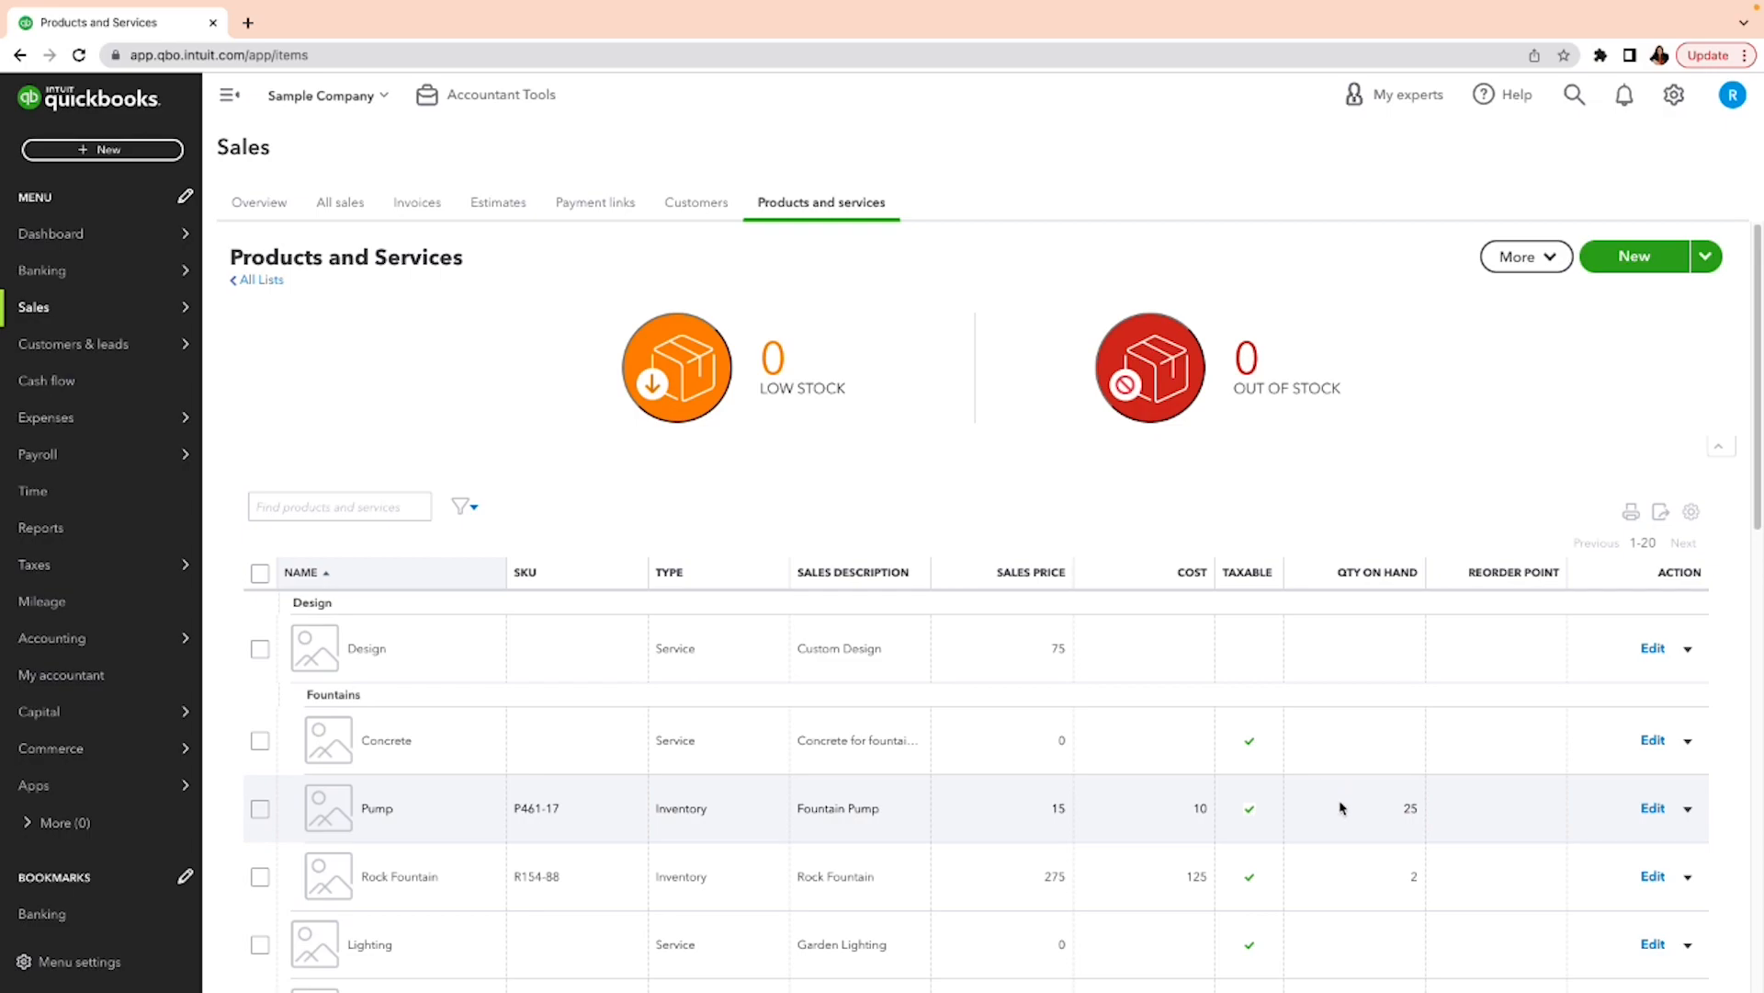
# - Create a new invoice for Bill's Windsurf Shop with the terms Due on receipt
pyautogui.click(411, 209)
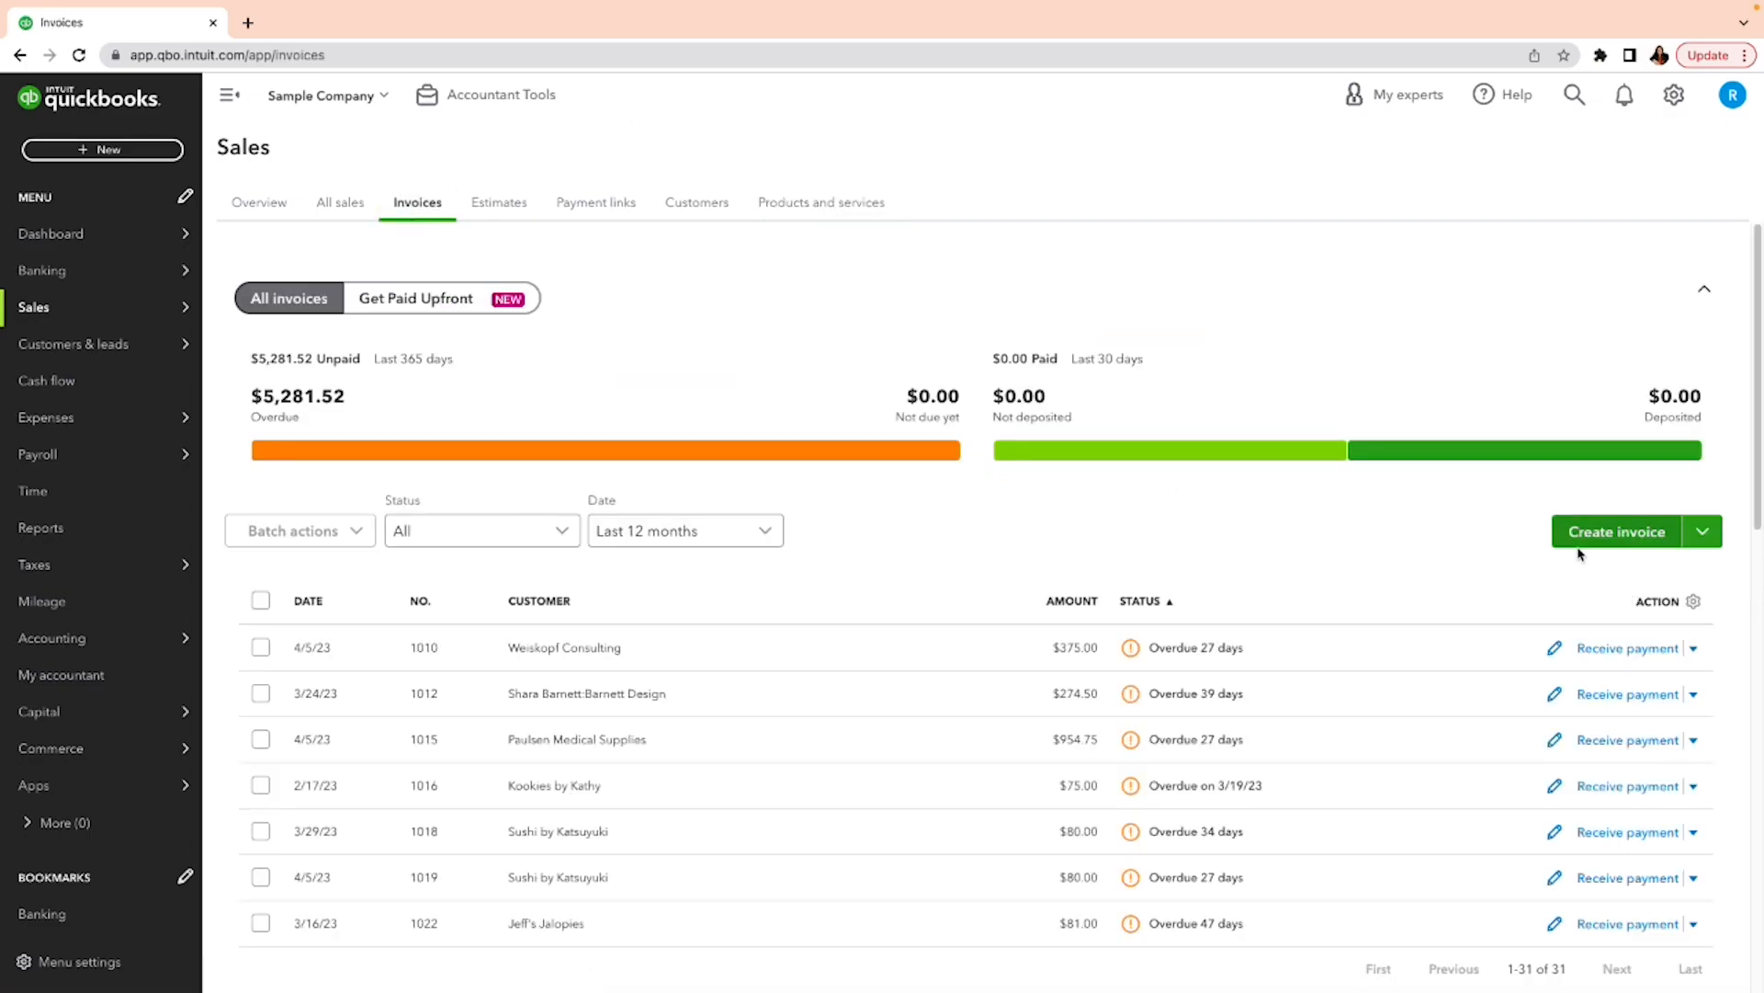
pyautogui.click(1634, 535)
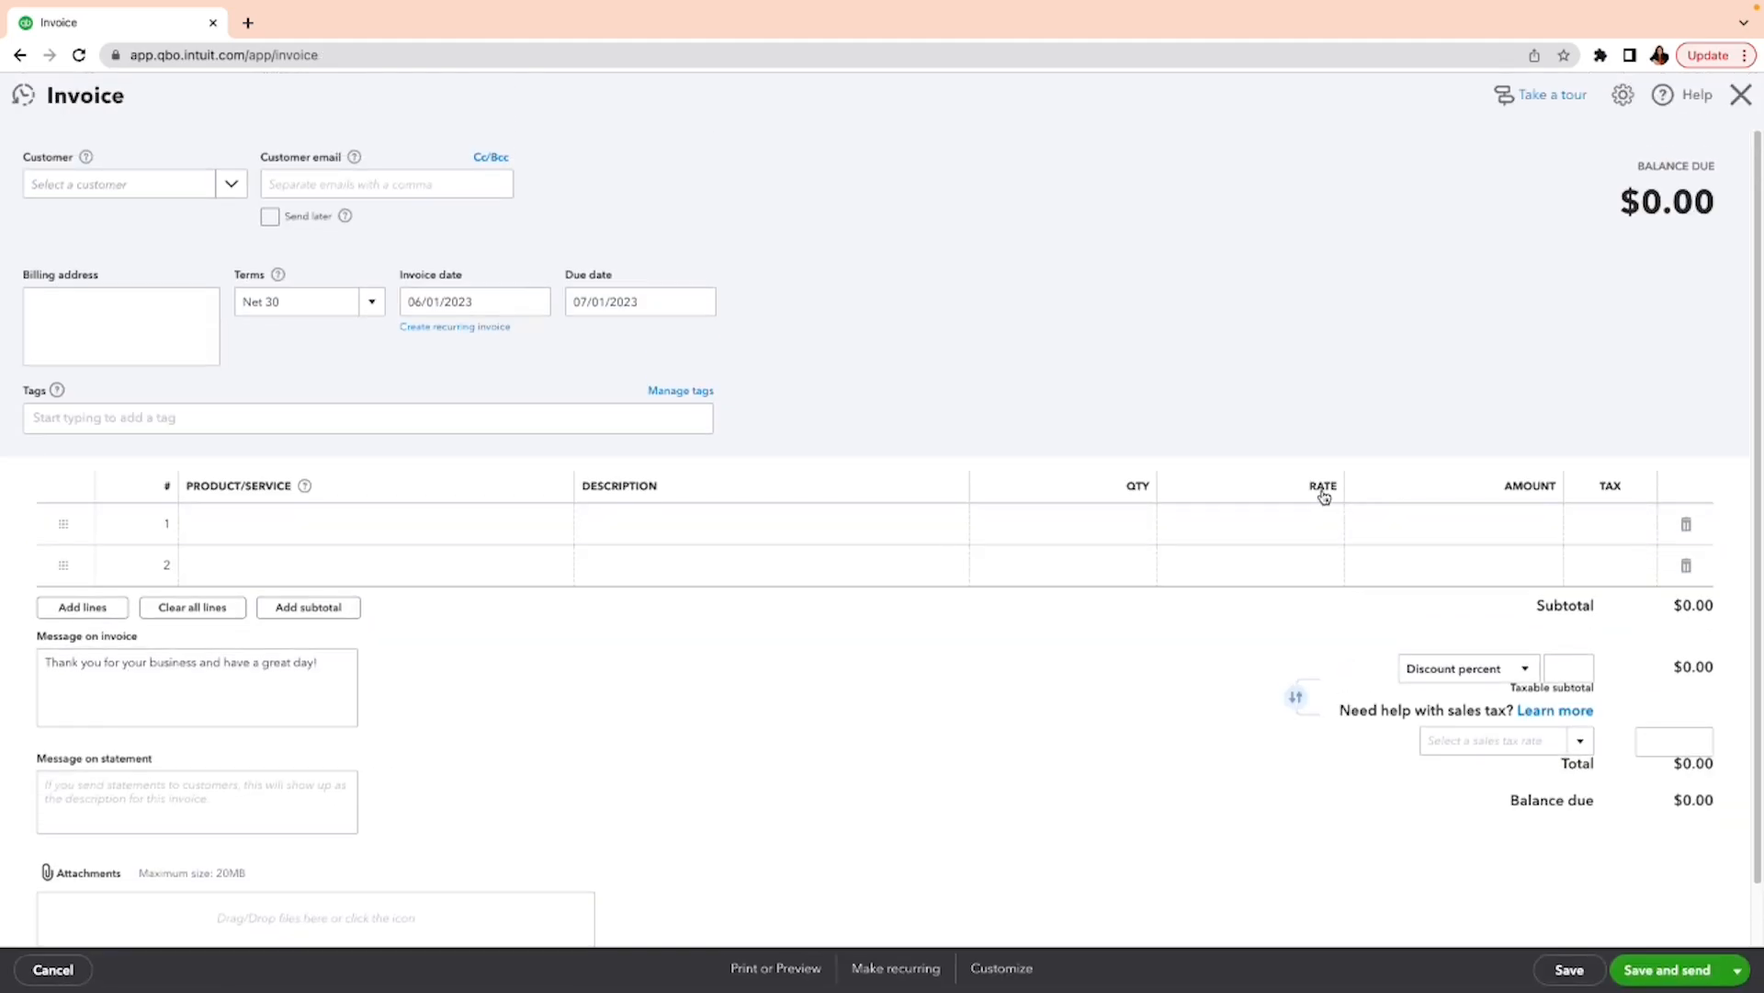
pyautogui.click(230, 183)
pyautogui.click(142, 302)
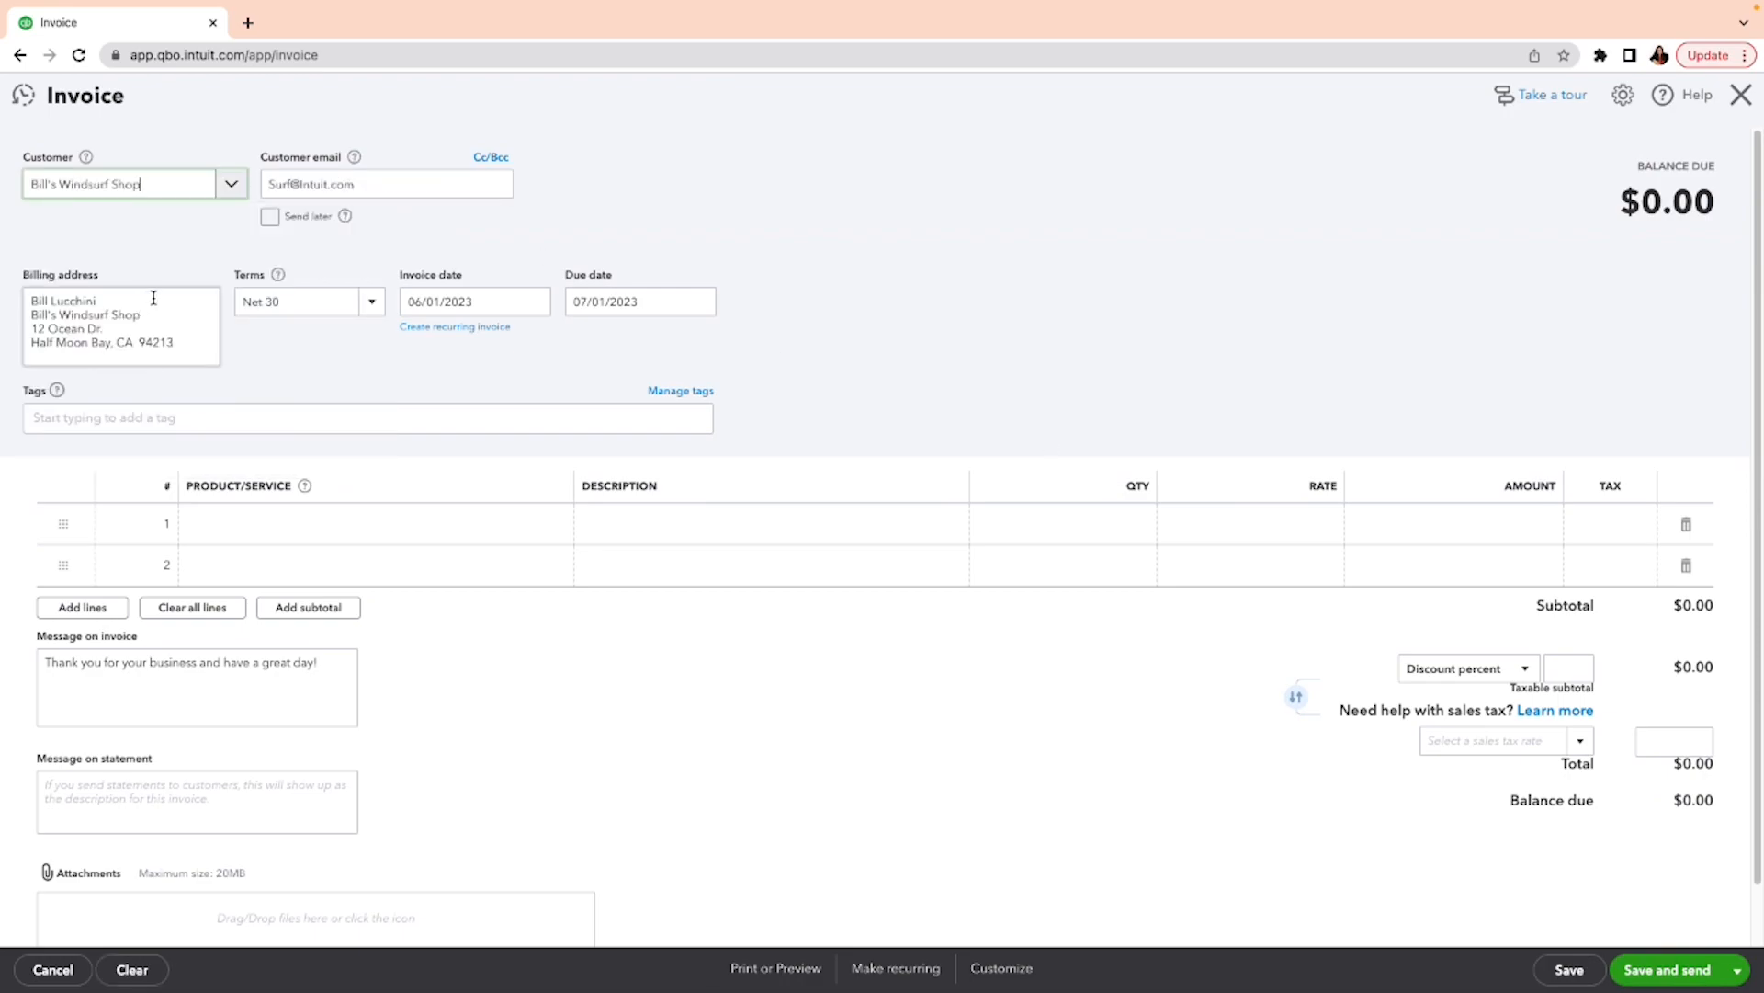
pyautogui.click(371, 304)
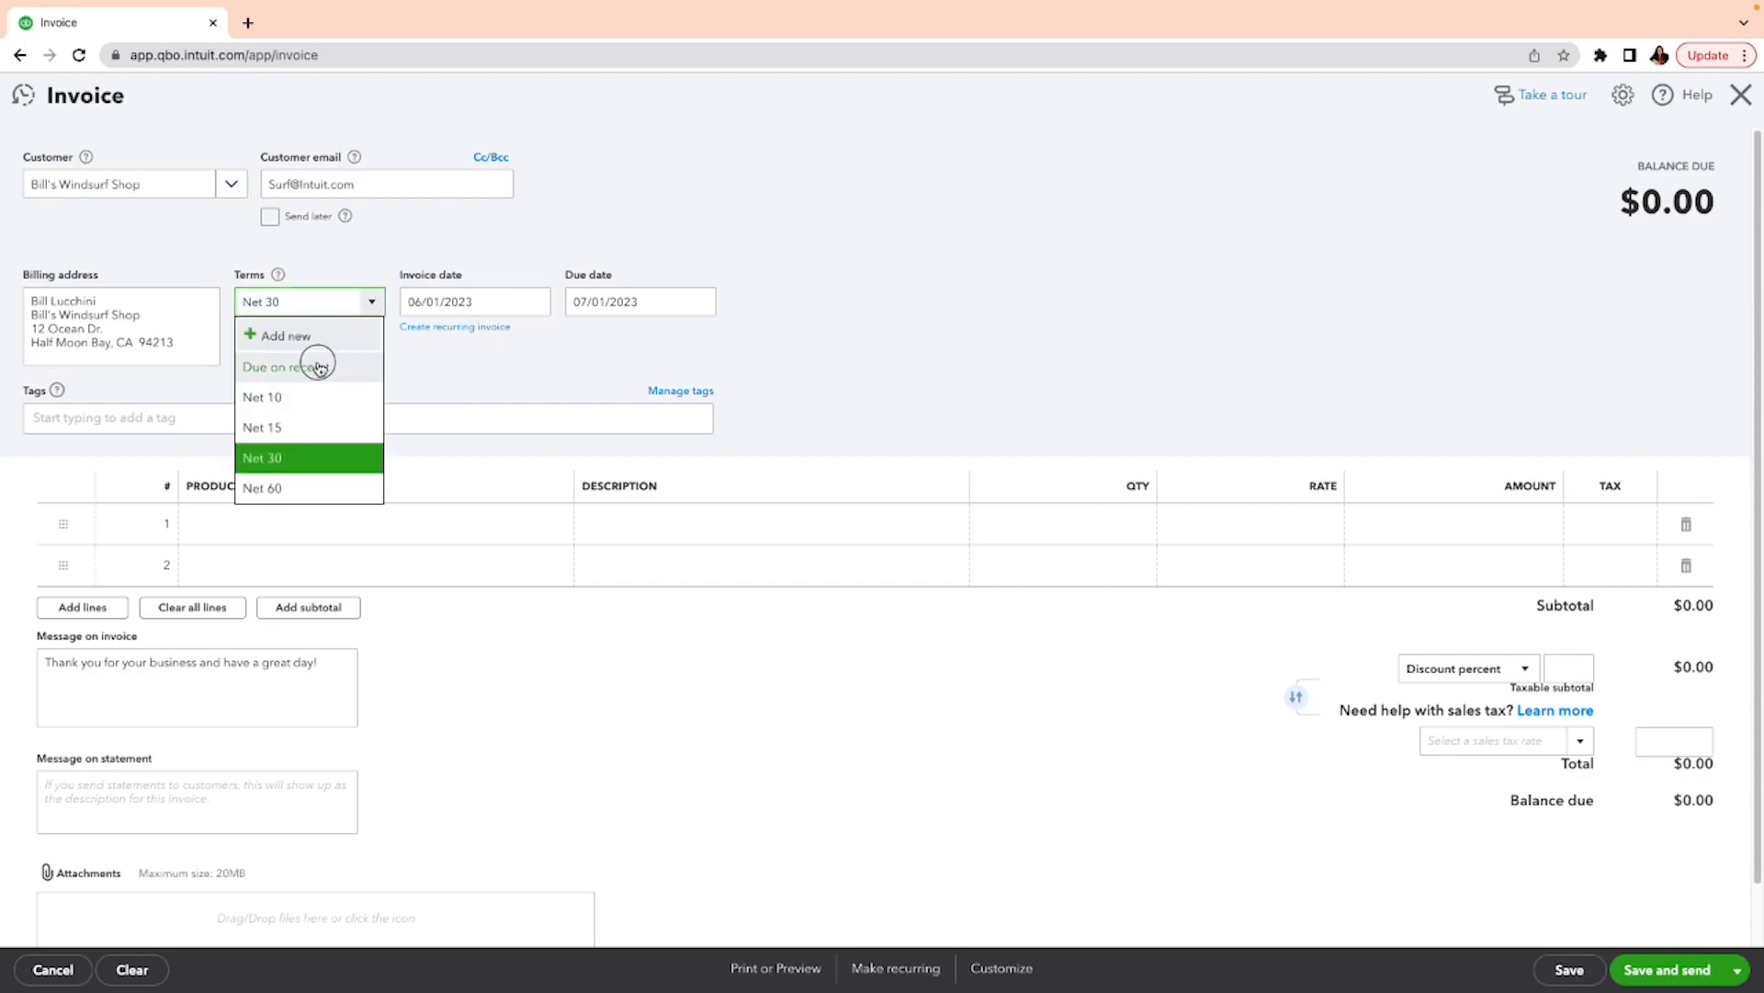
pyautogui.click(321, 369)
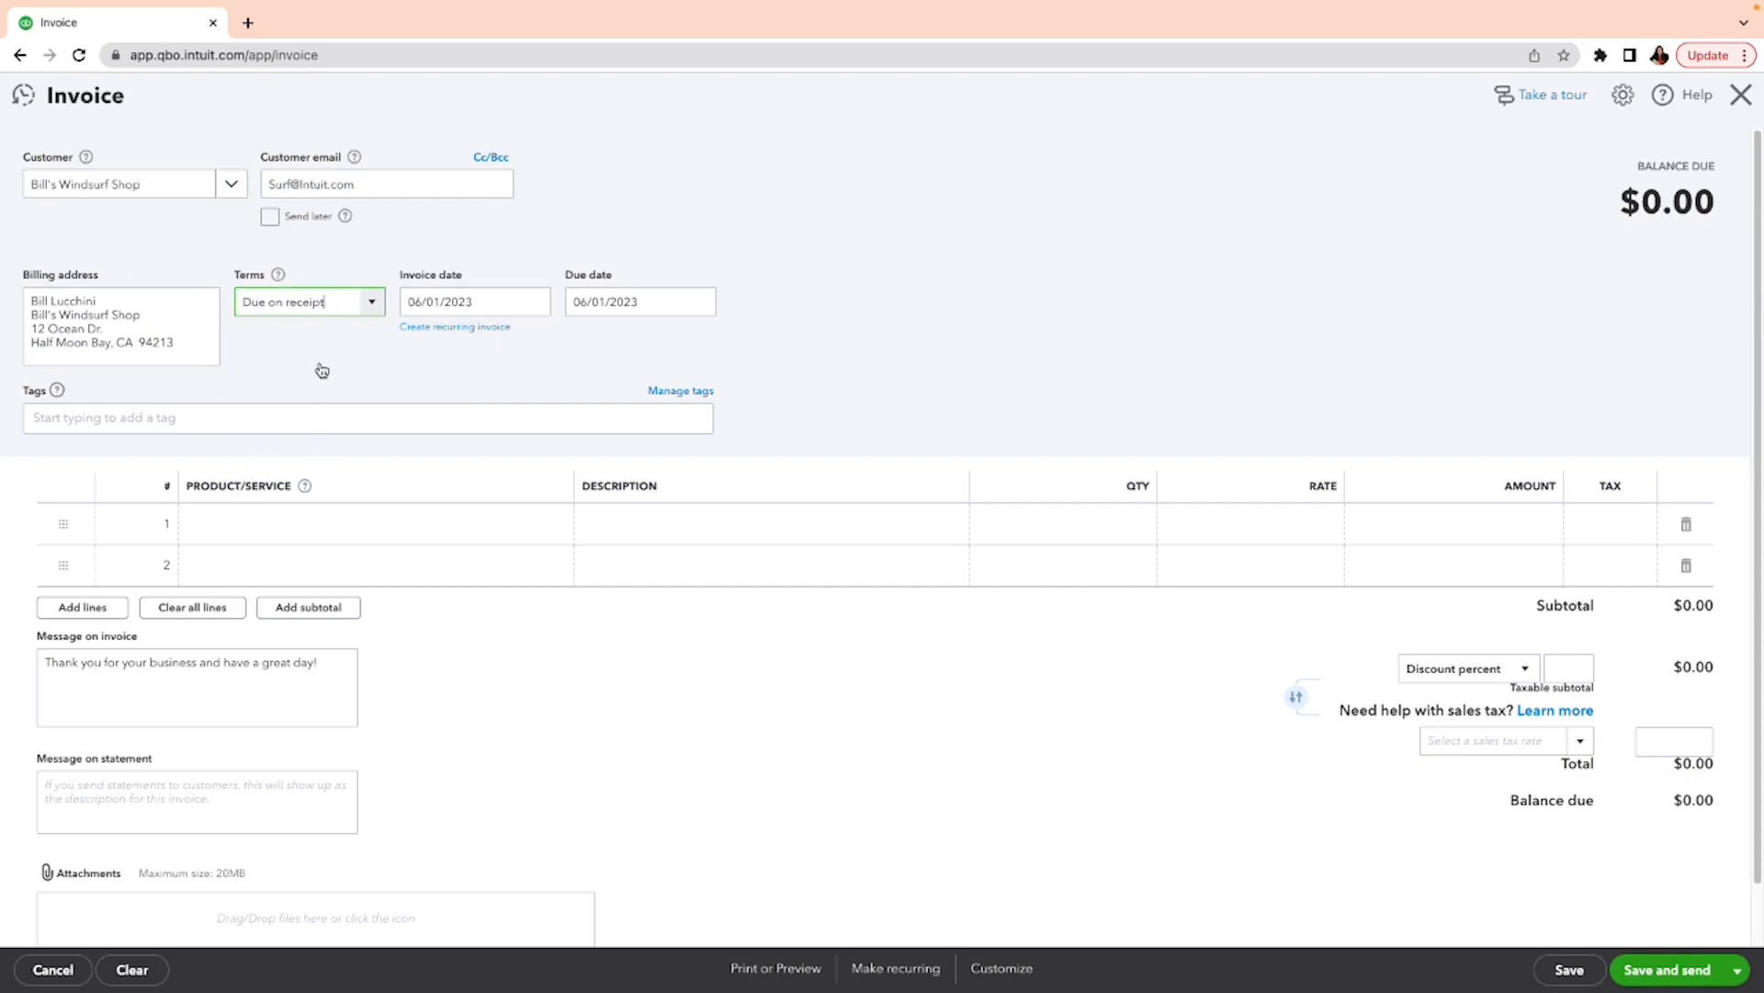
# - Select the Concrete fountain service for the first invoice line
pyautogui.click(367, 533)
pyautogui.click(555, 523)
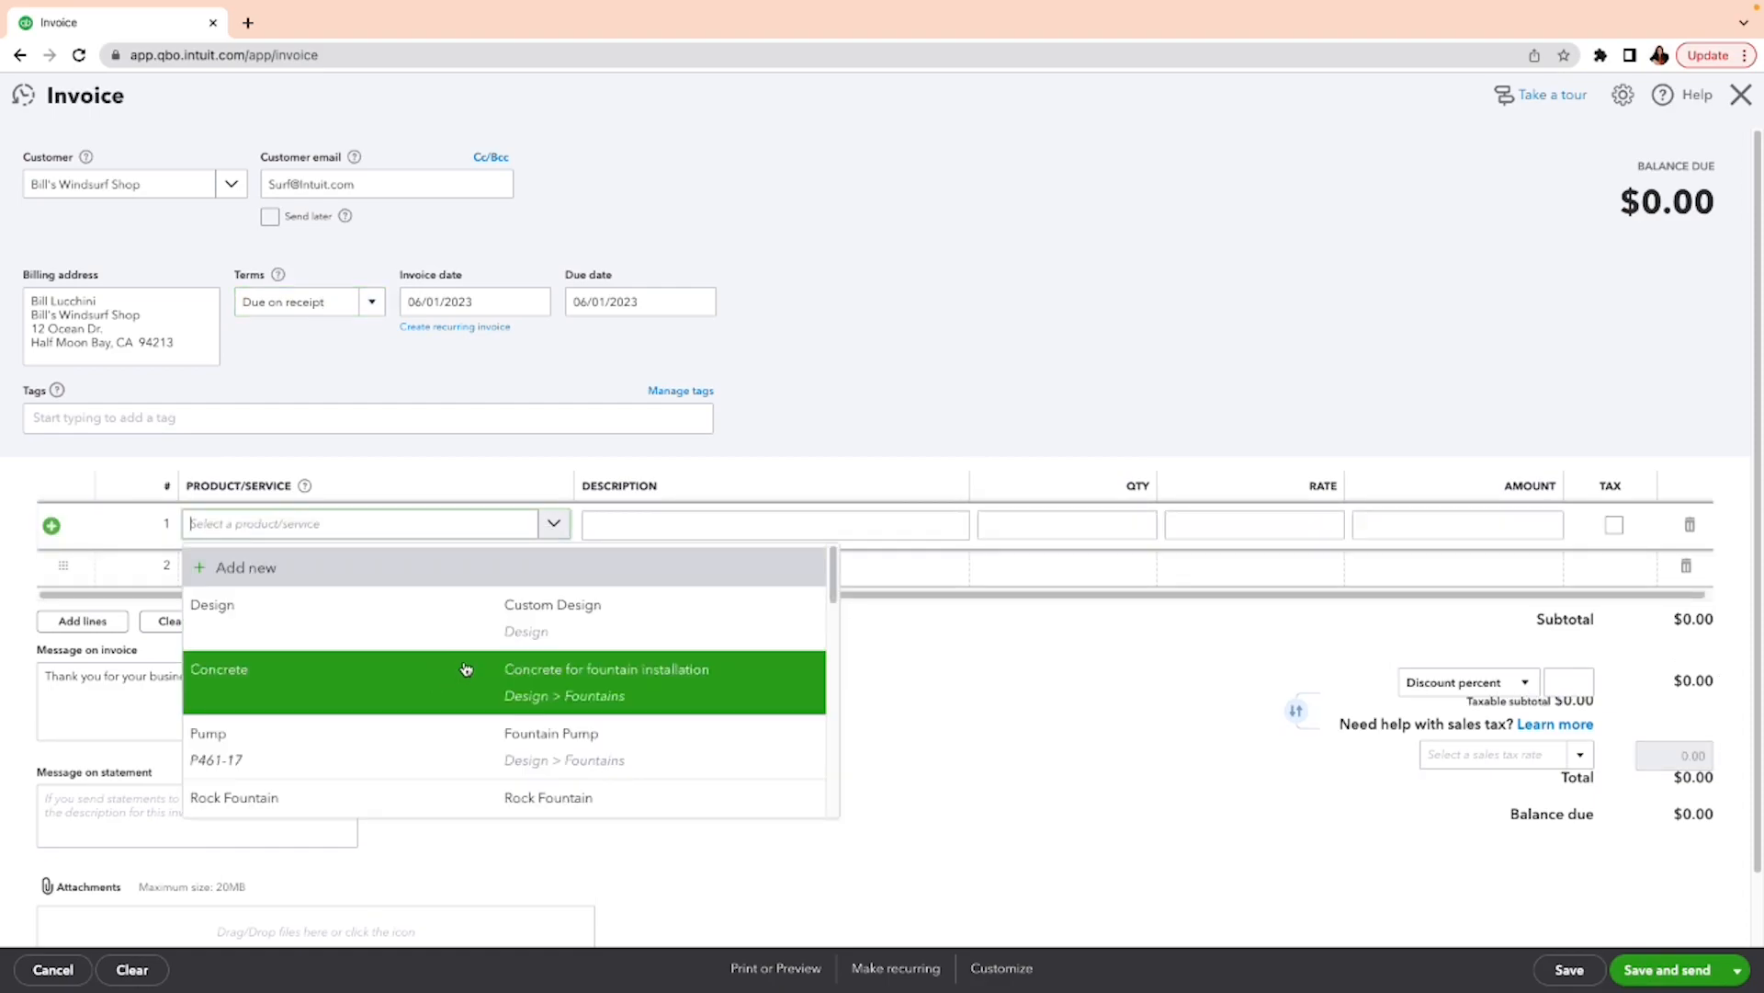
pyautogui.scroll(-2, 467, 667)
pyautogui.scroll(2, 467, 667)
pyautogui.scroll(-1, 467, 663)
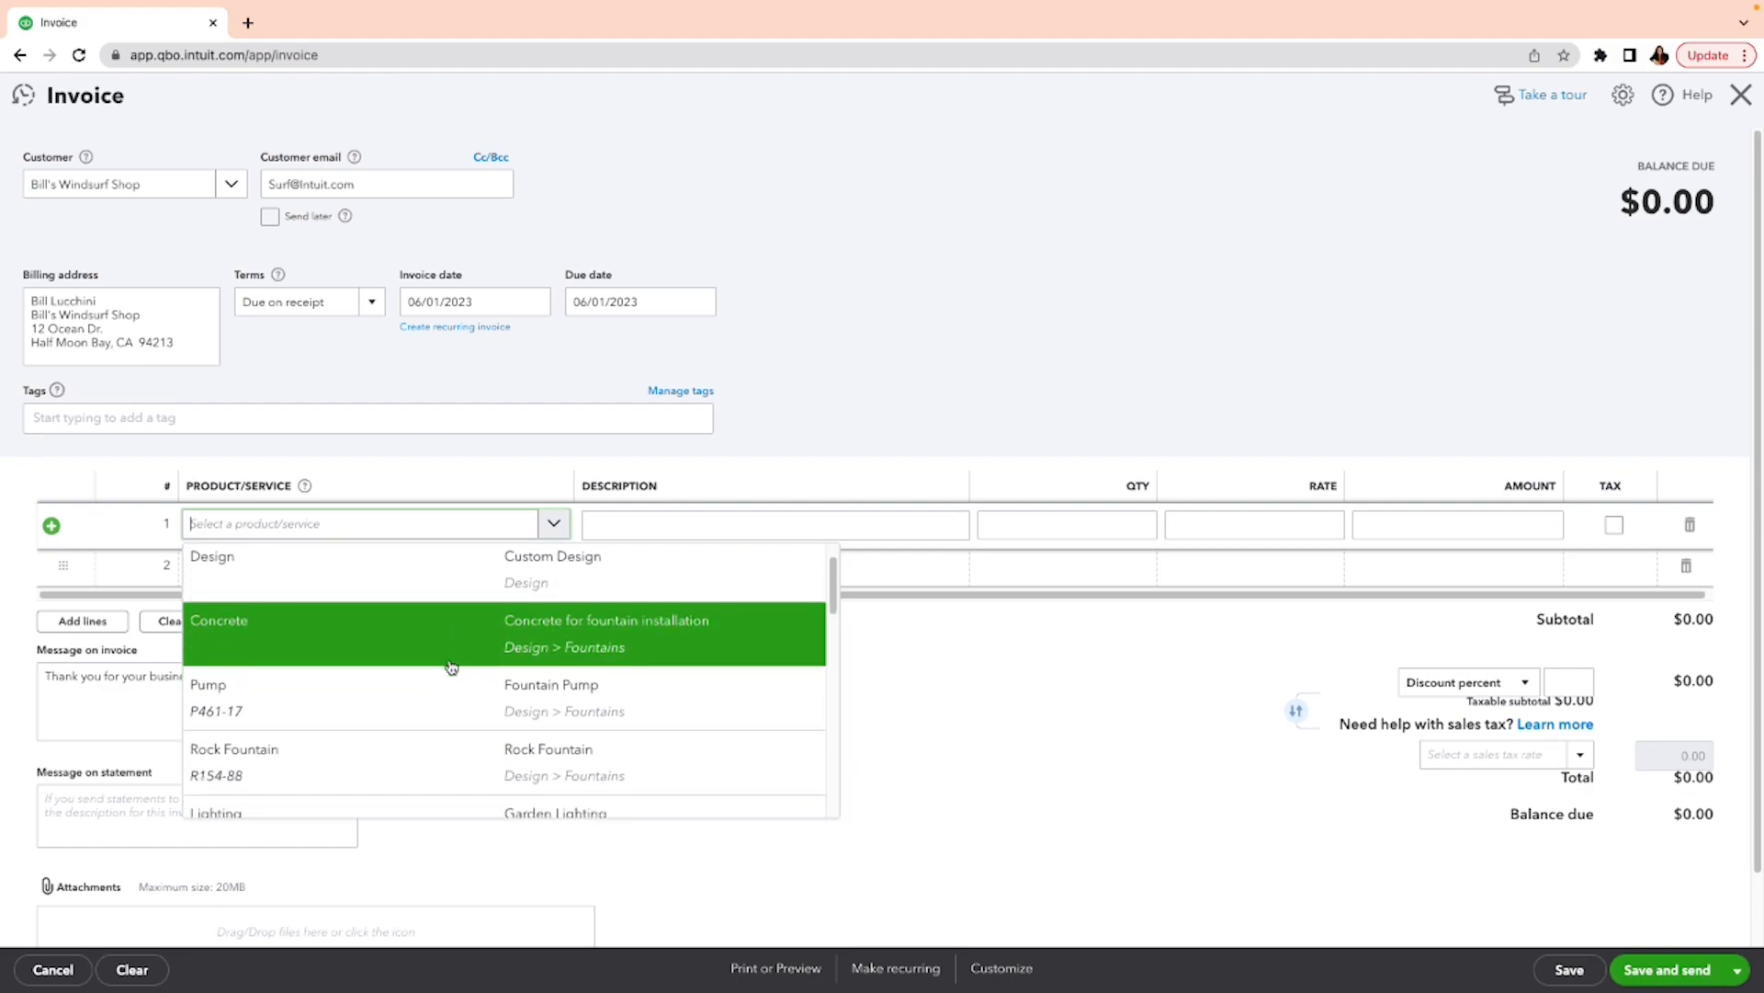
pyautogui.click(469, 650)
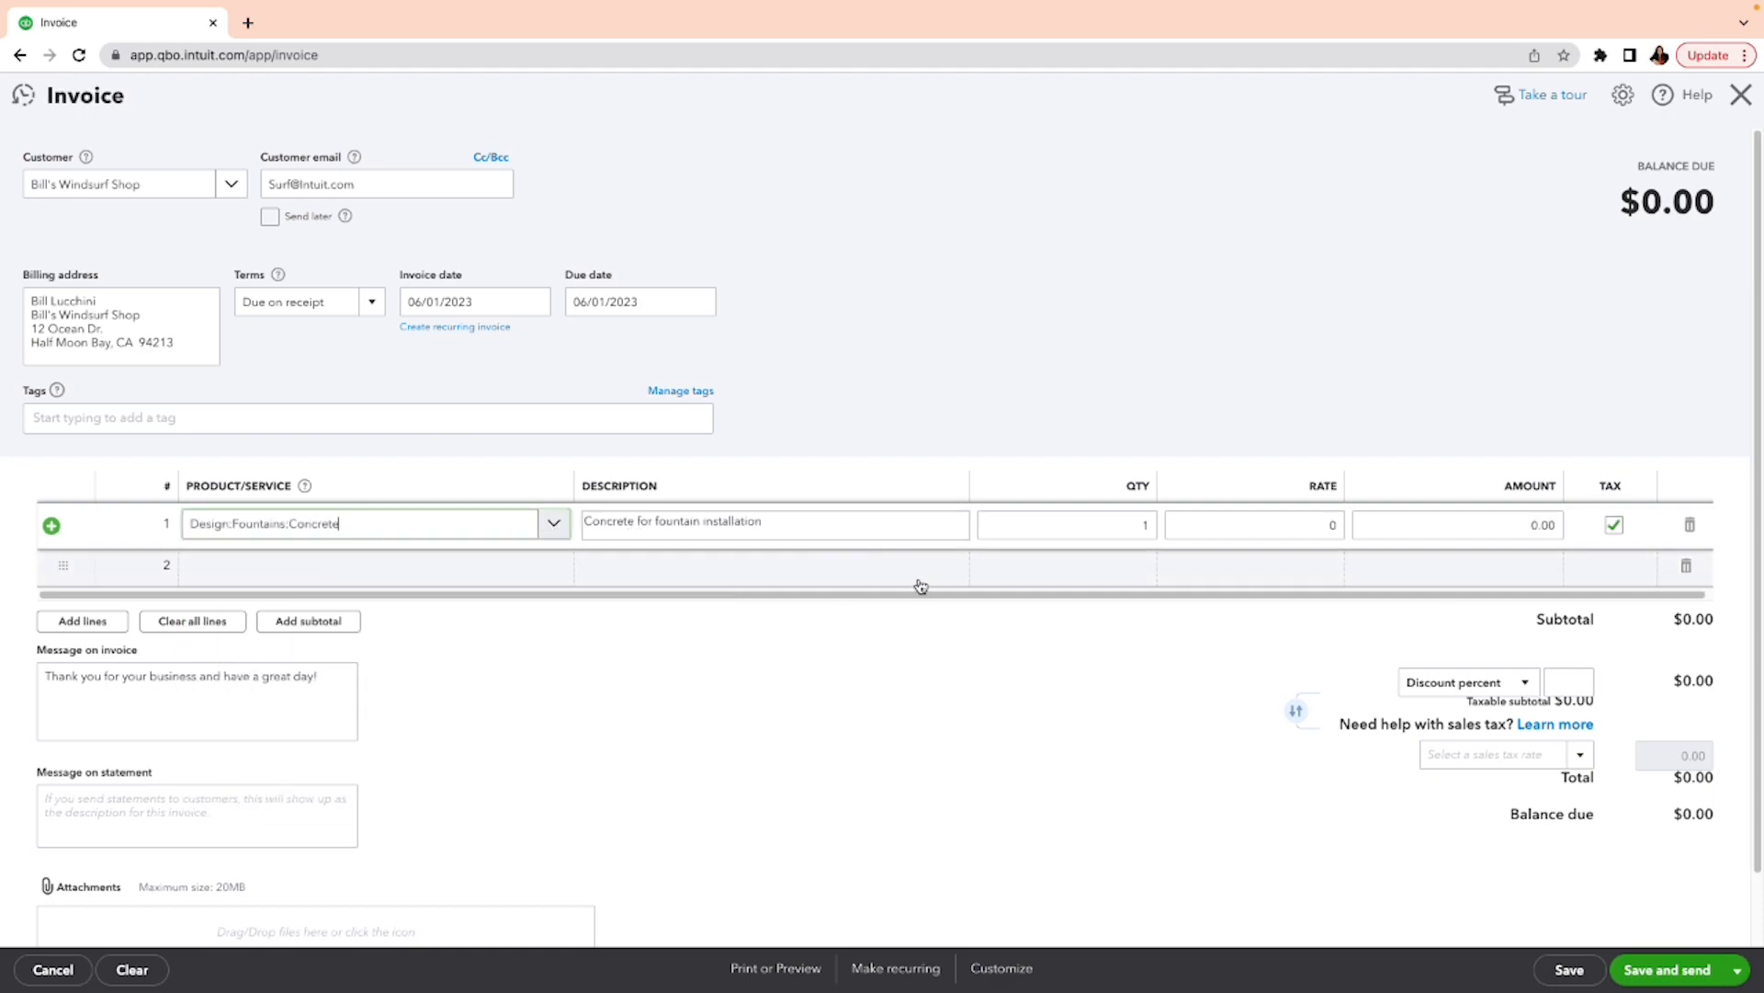
# - Set the first invoice line to the Design service with a quantity of 5
pyautogui.click(554, 525)
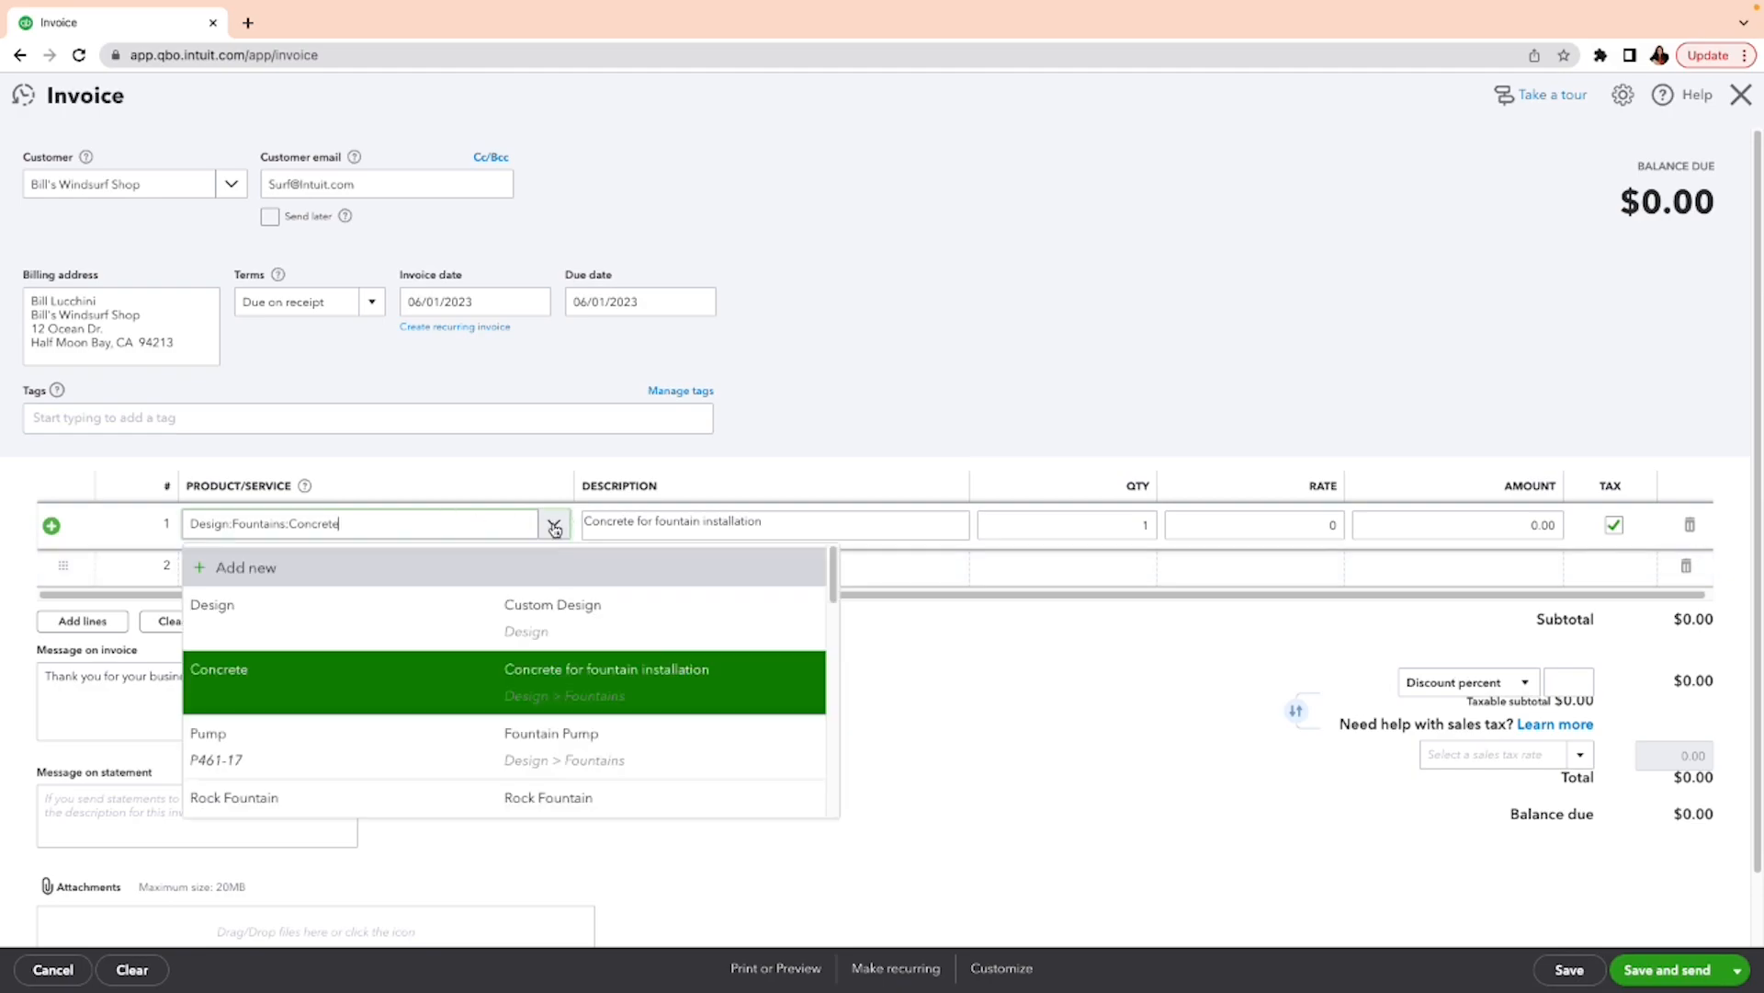
pyautogui.click(537, 609)
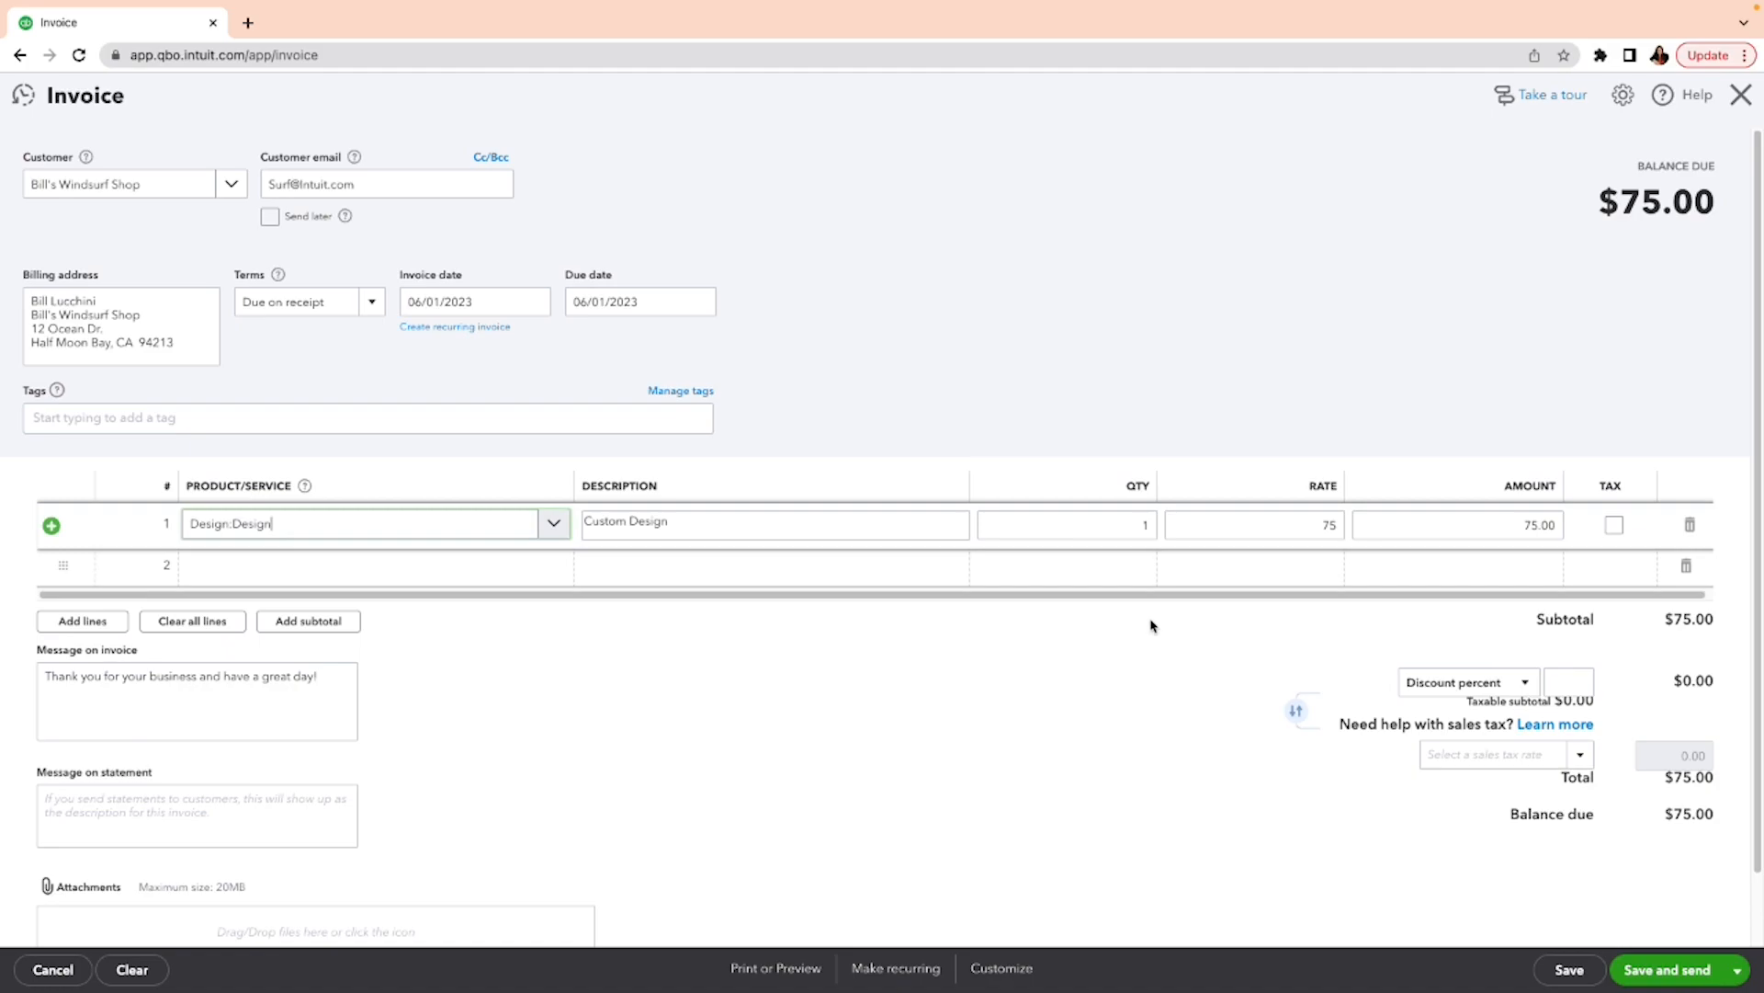
pyautogui.click(1137, 530)
pyautogui.write('5')
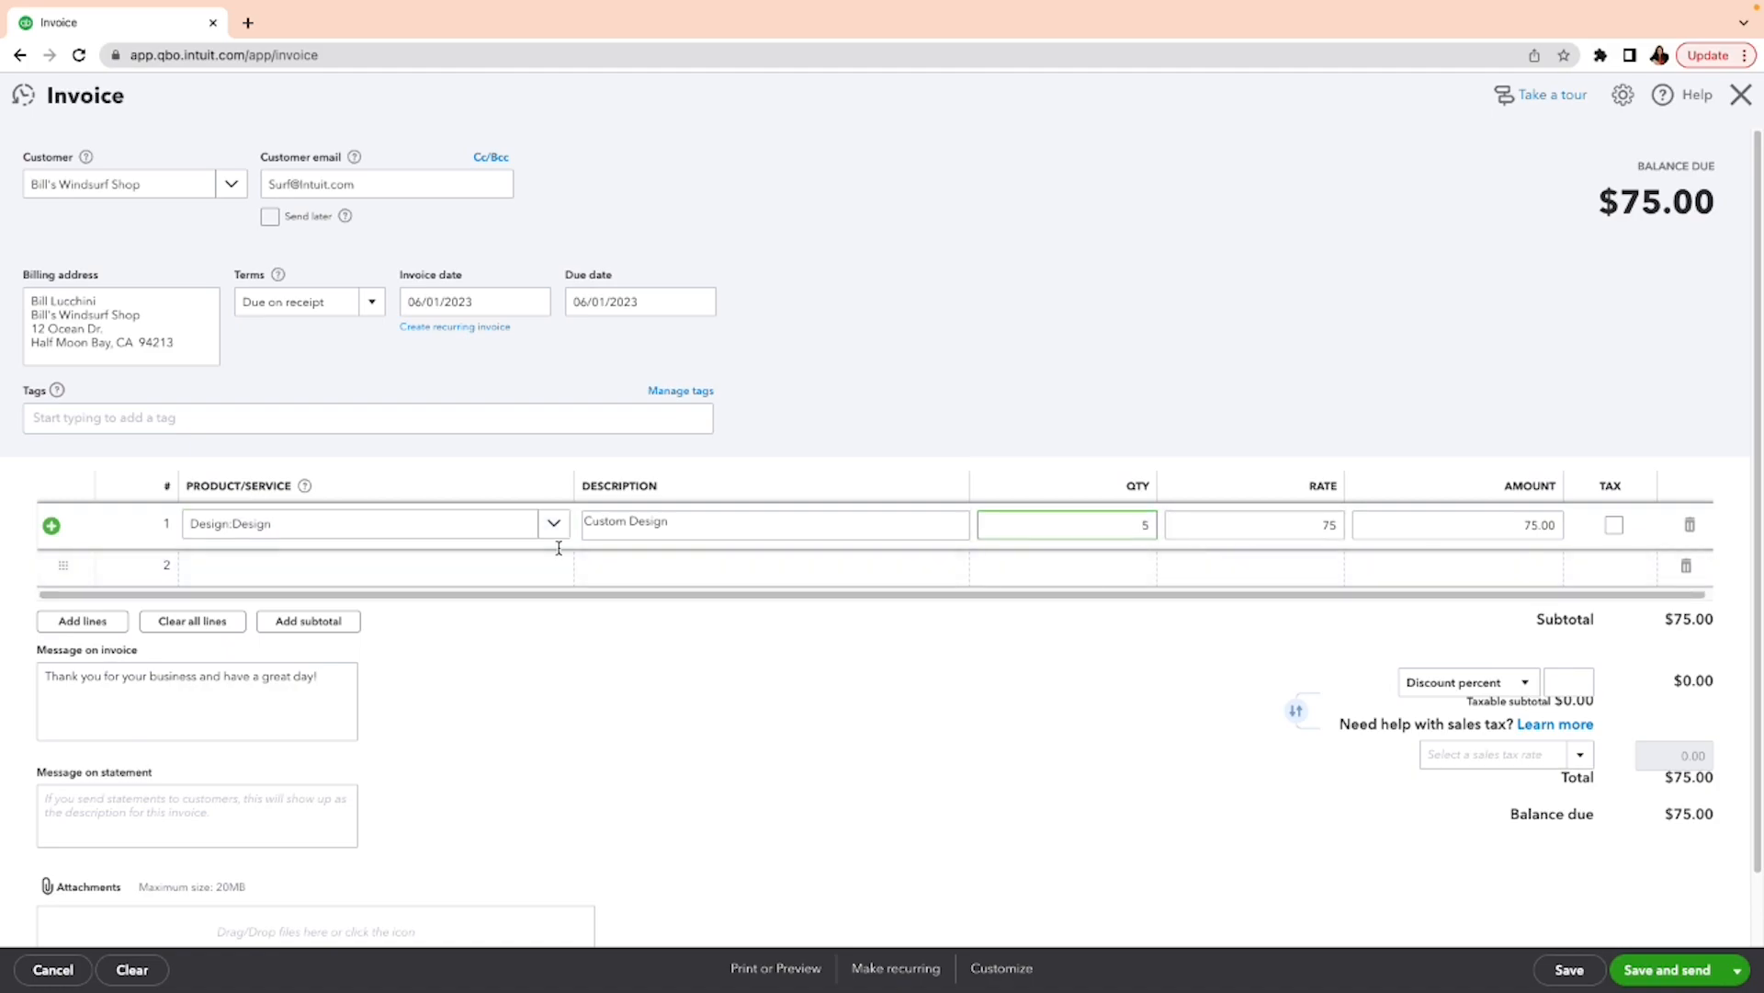
# - Add the Discount service to the second invoice line with a rate of -10
pyautogui.click(264, 574)
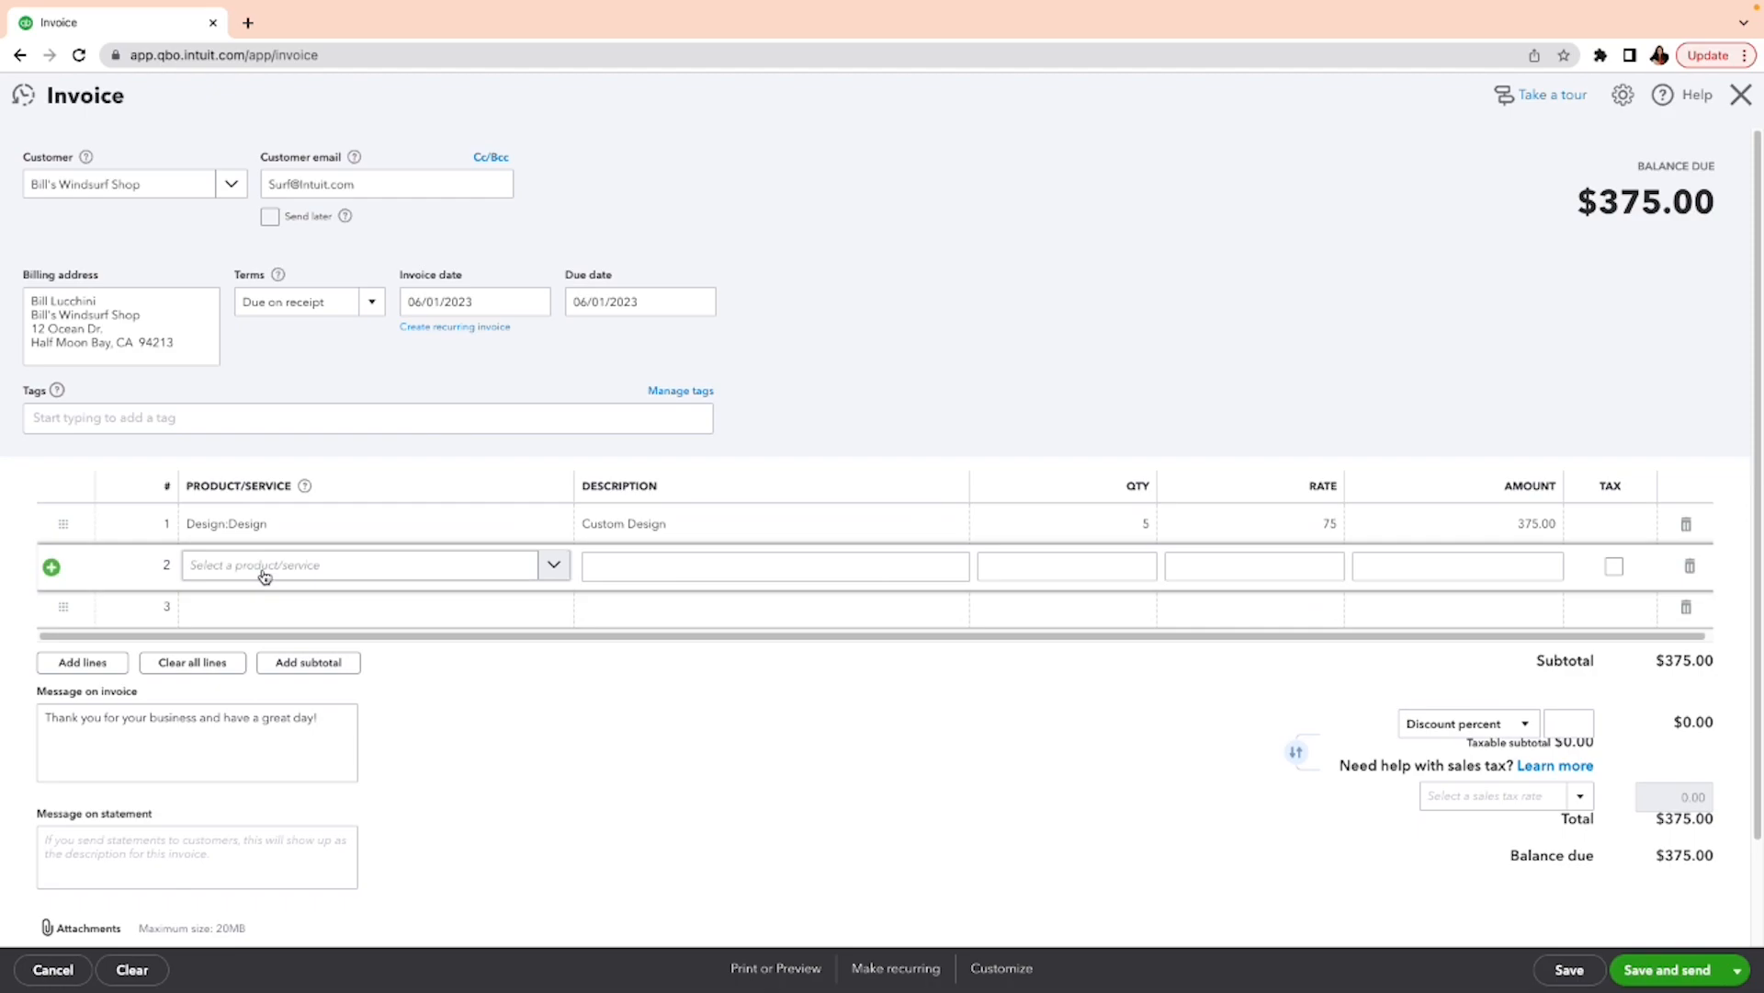
pyautogui.click(265, 575)
pyautogui.write('disc')
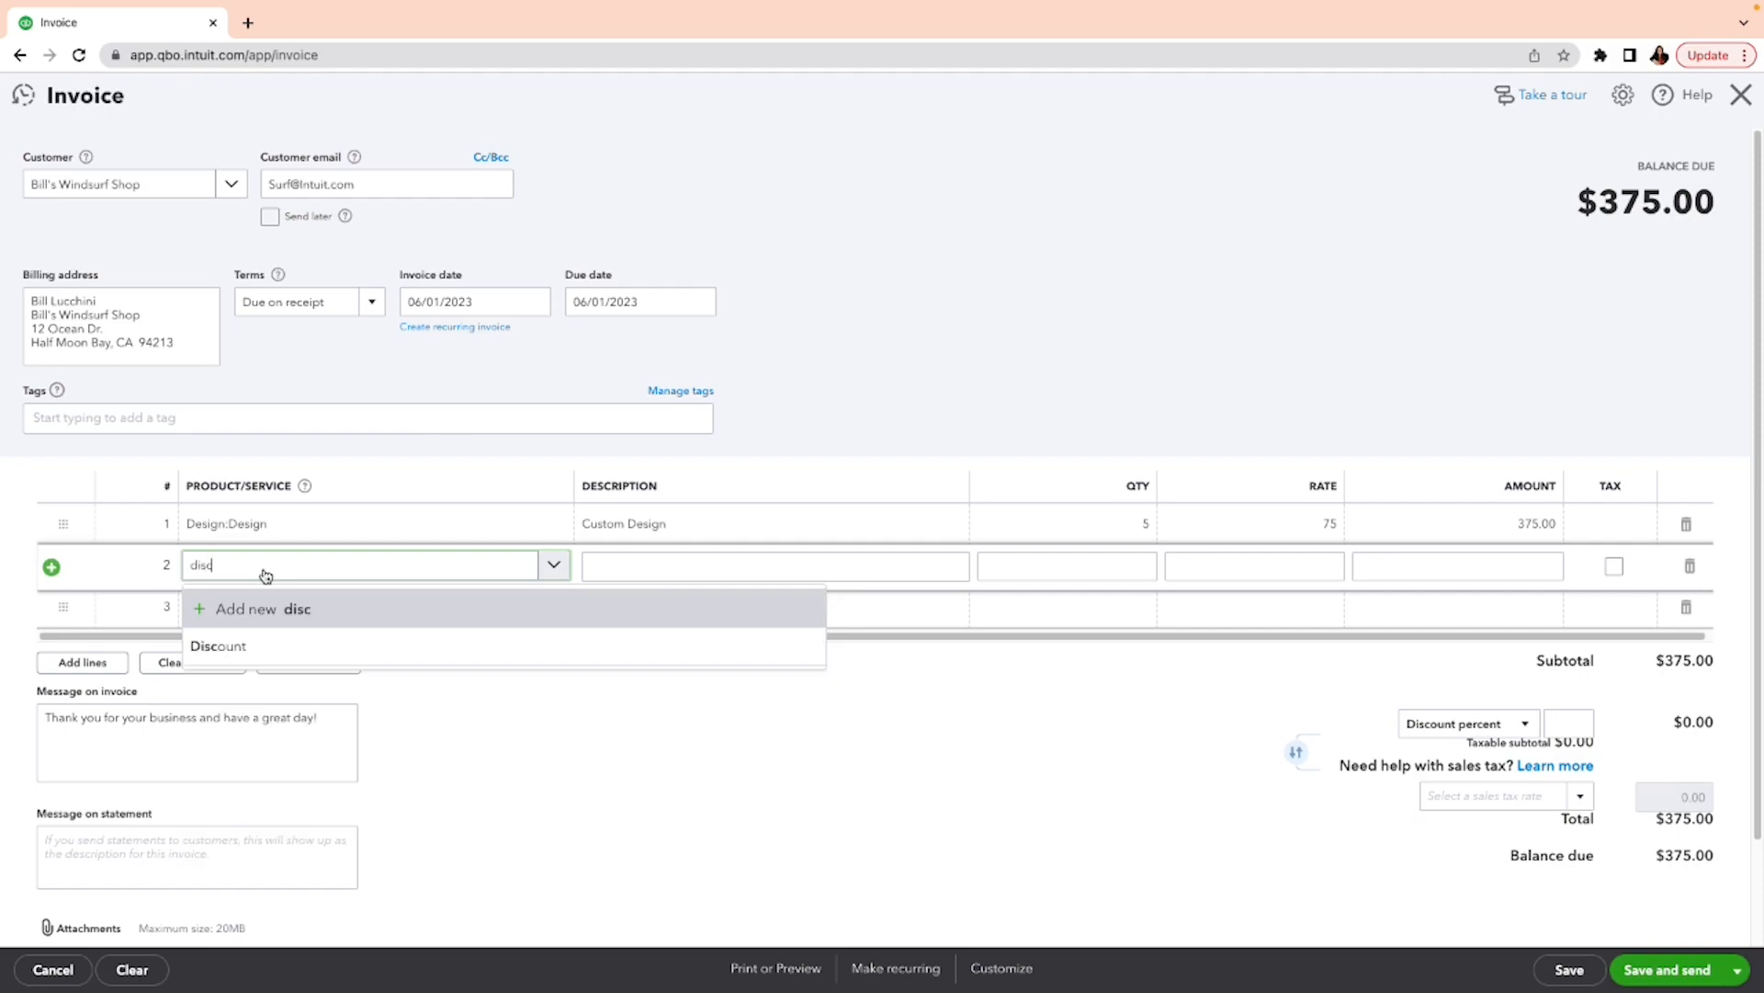
pyautogui.click(231, 646)
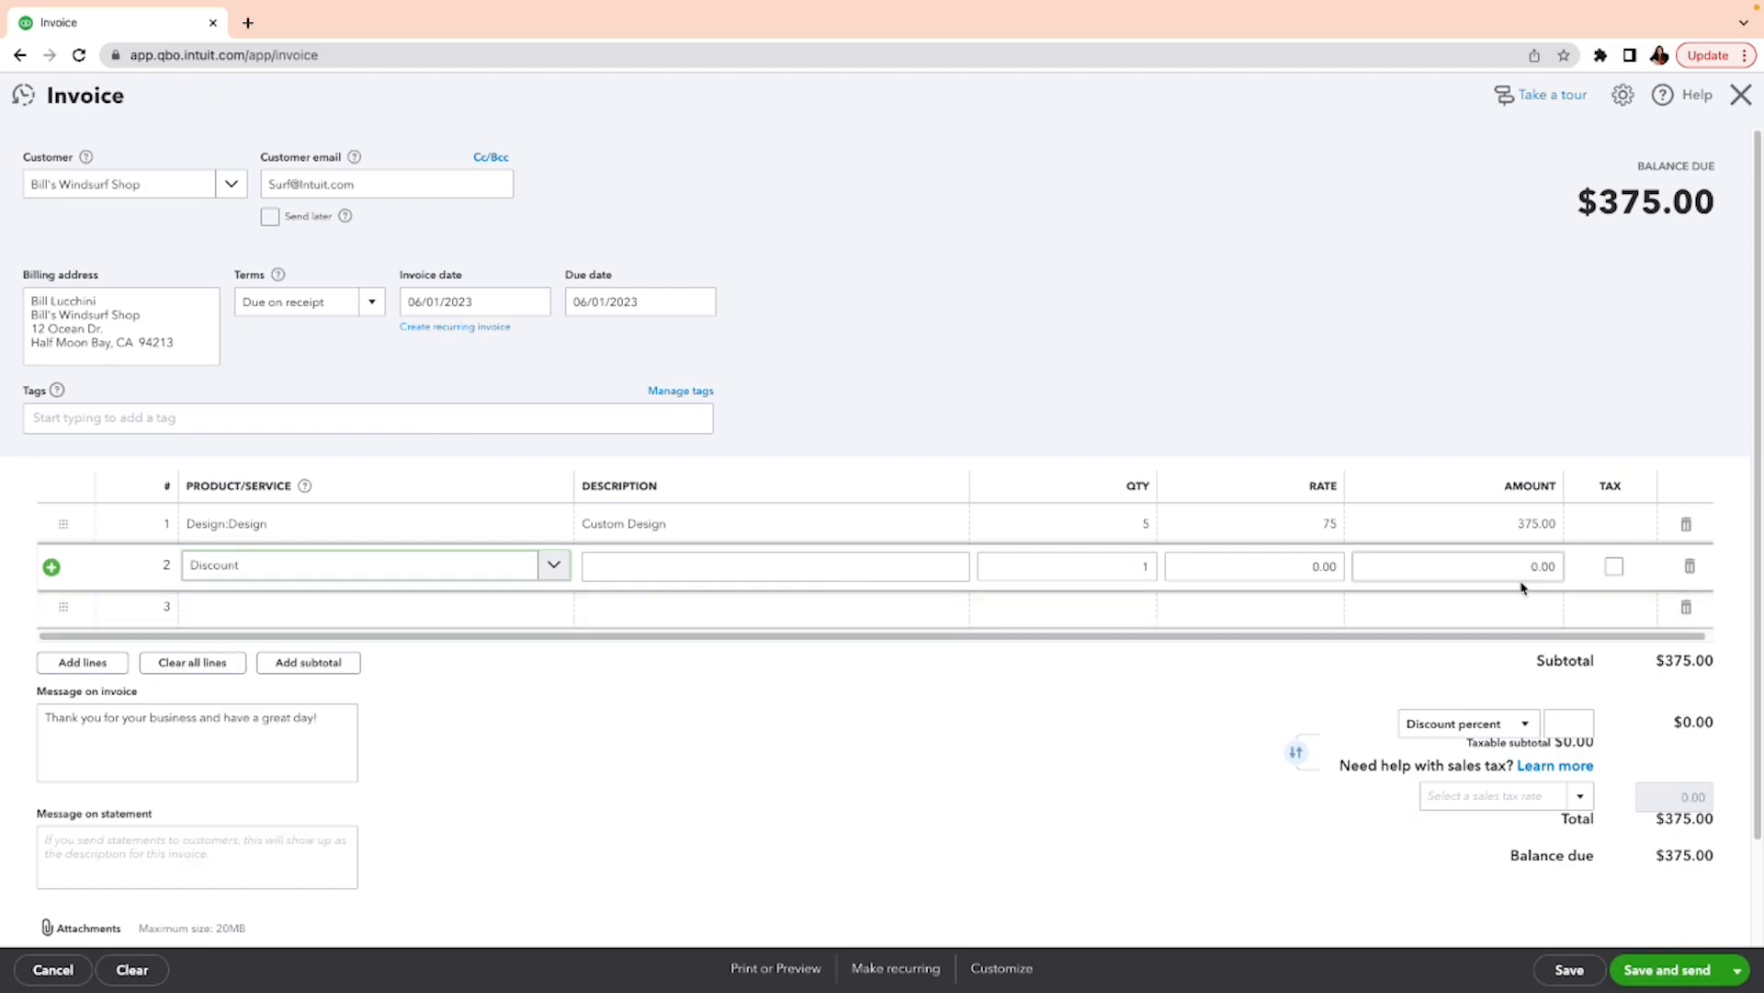
pyautogui.click(1323, 565)
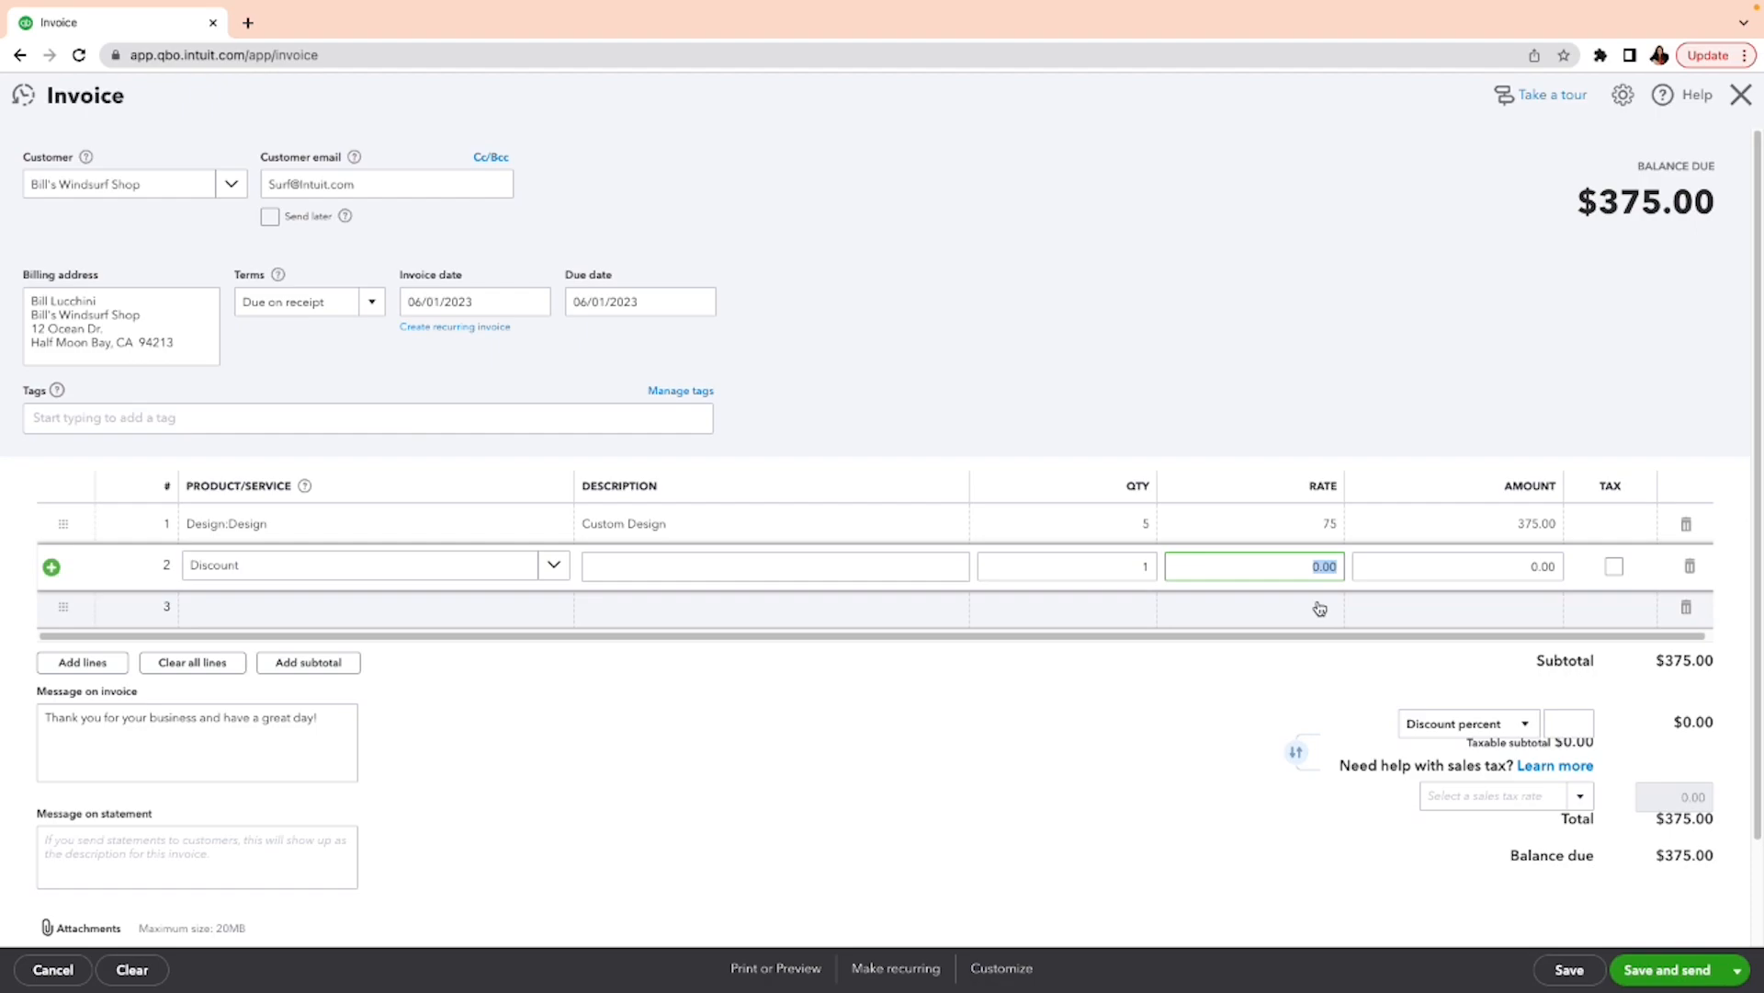
pyautogui.write('-10')
pyautogui.click(1122, 569)
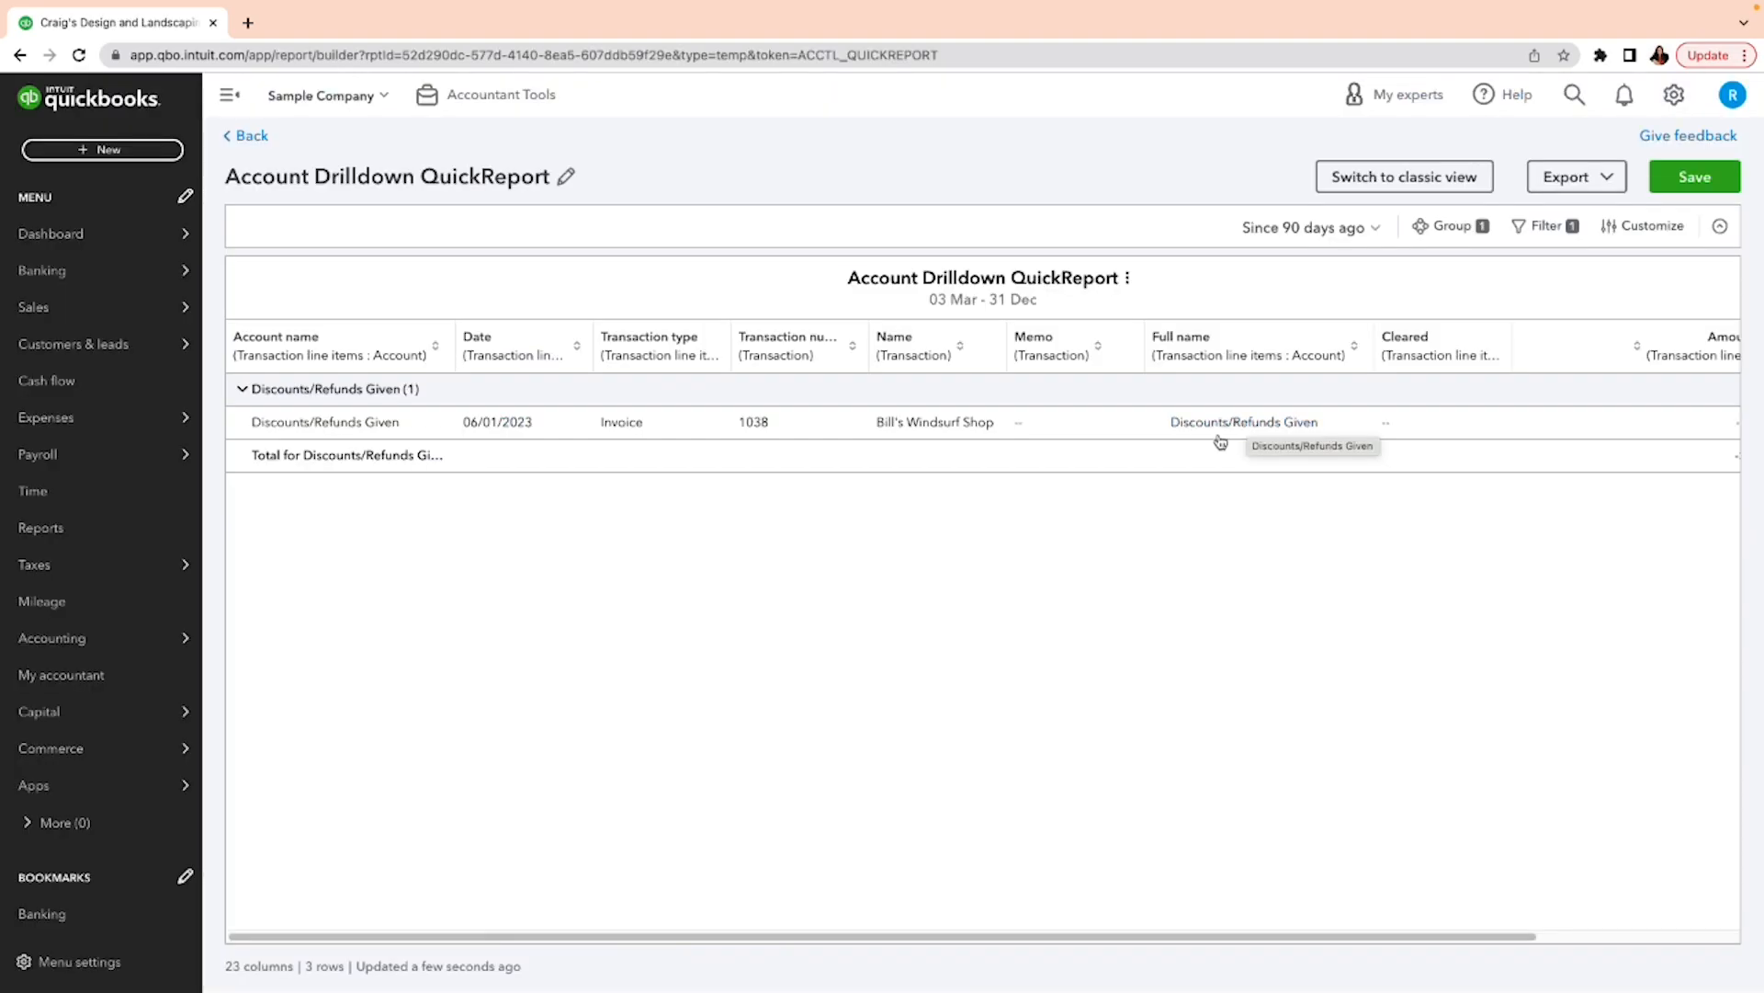
# - Return from the Discounts/Refunds Given account report to the chart of accounts
pyautogui.click(252, 137)
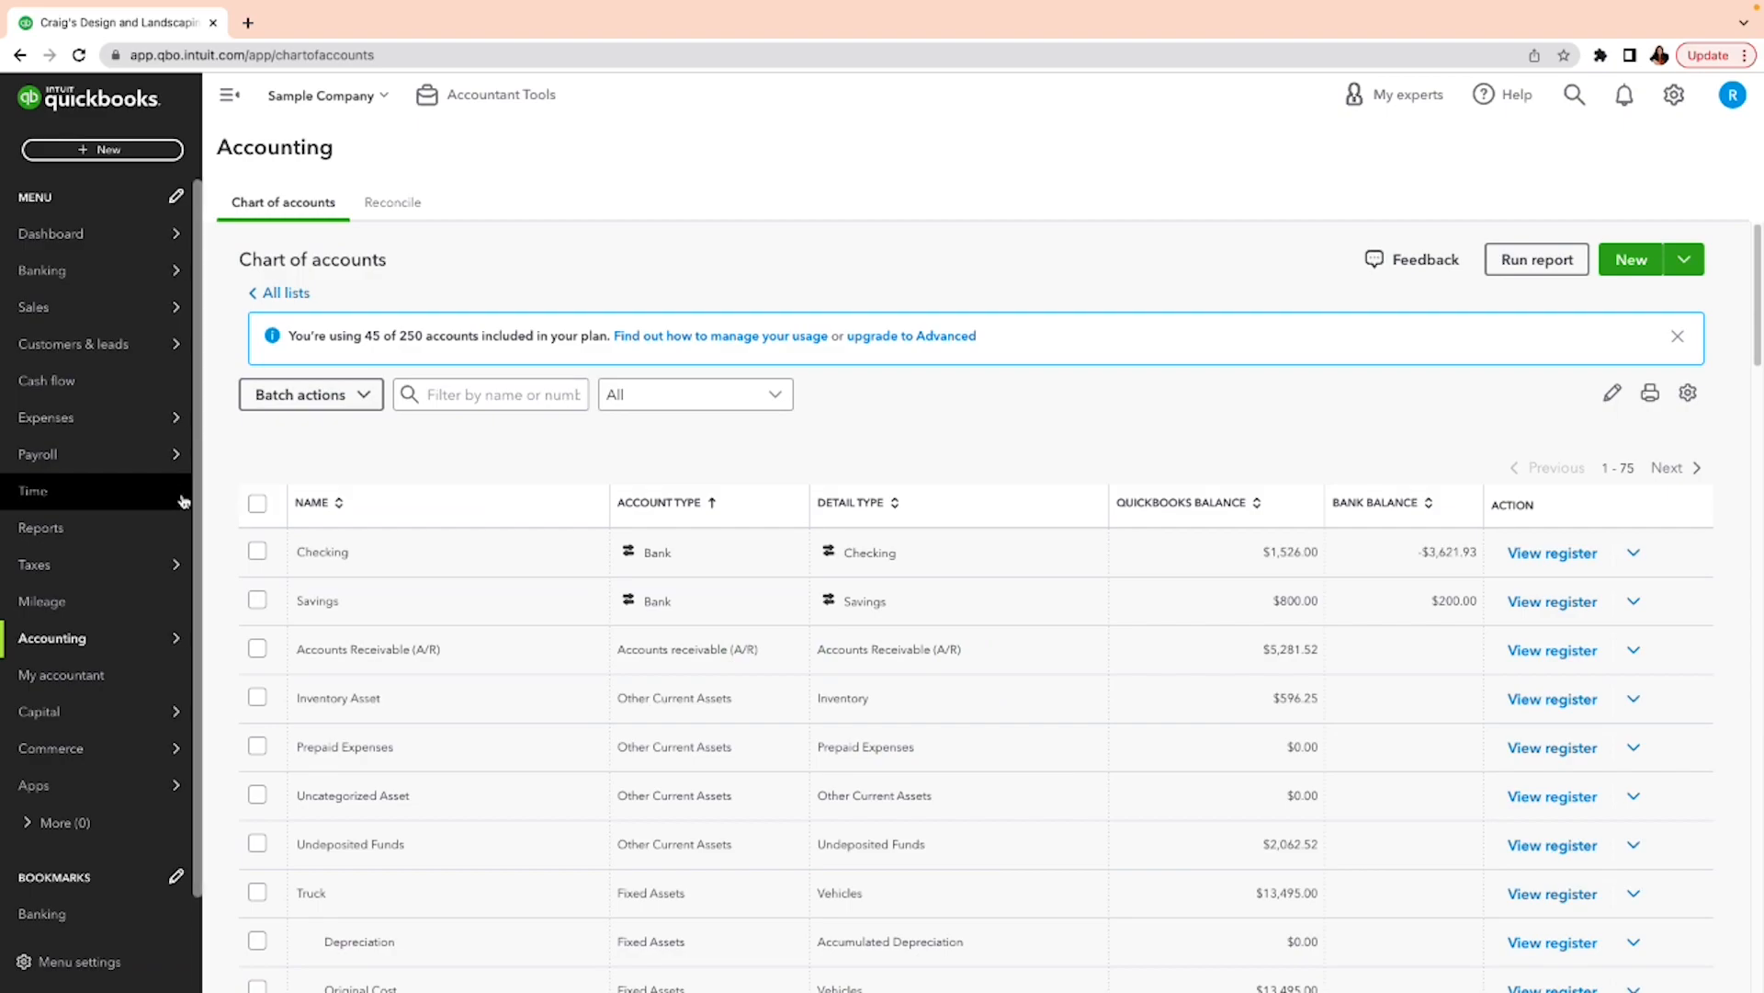
# - Dismiss the feedback survey and search the products and services list for "disco"
pyautogui.moveTo(180, 471)
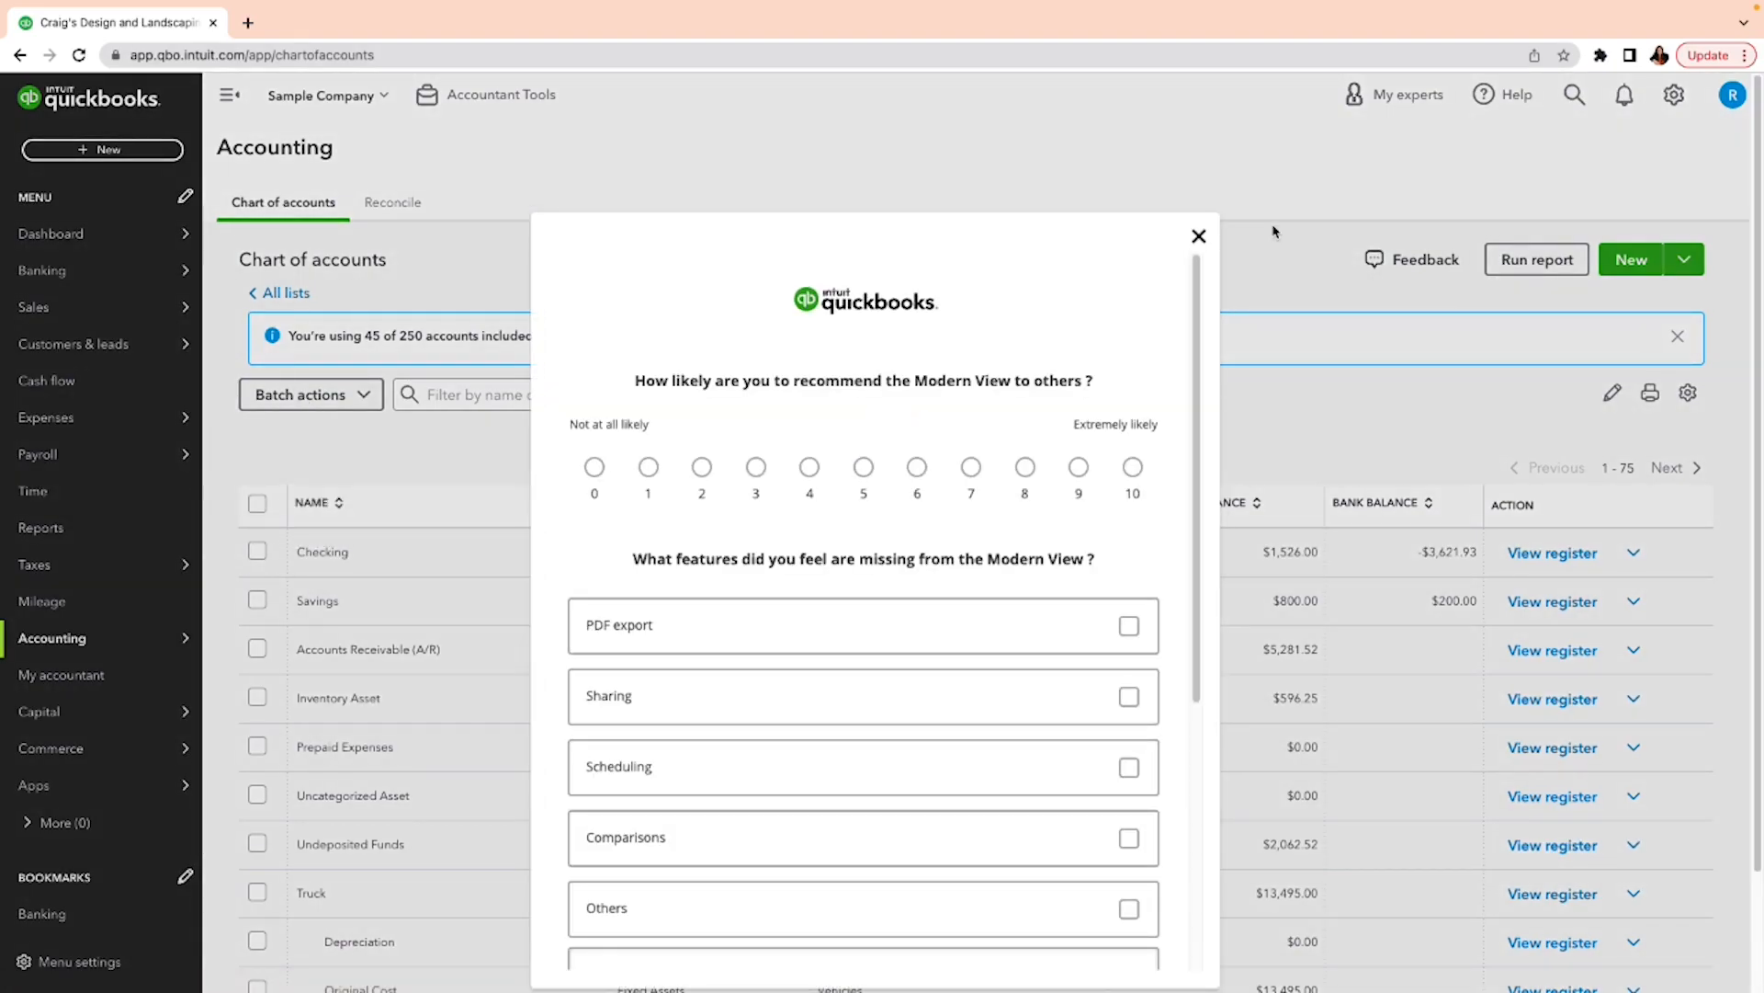
pyautogui.click(1198, 236)
pyautogui.moveTo(38, 347)
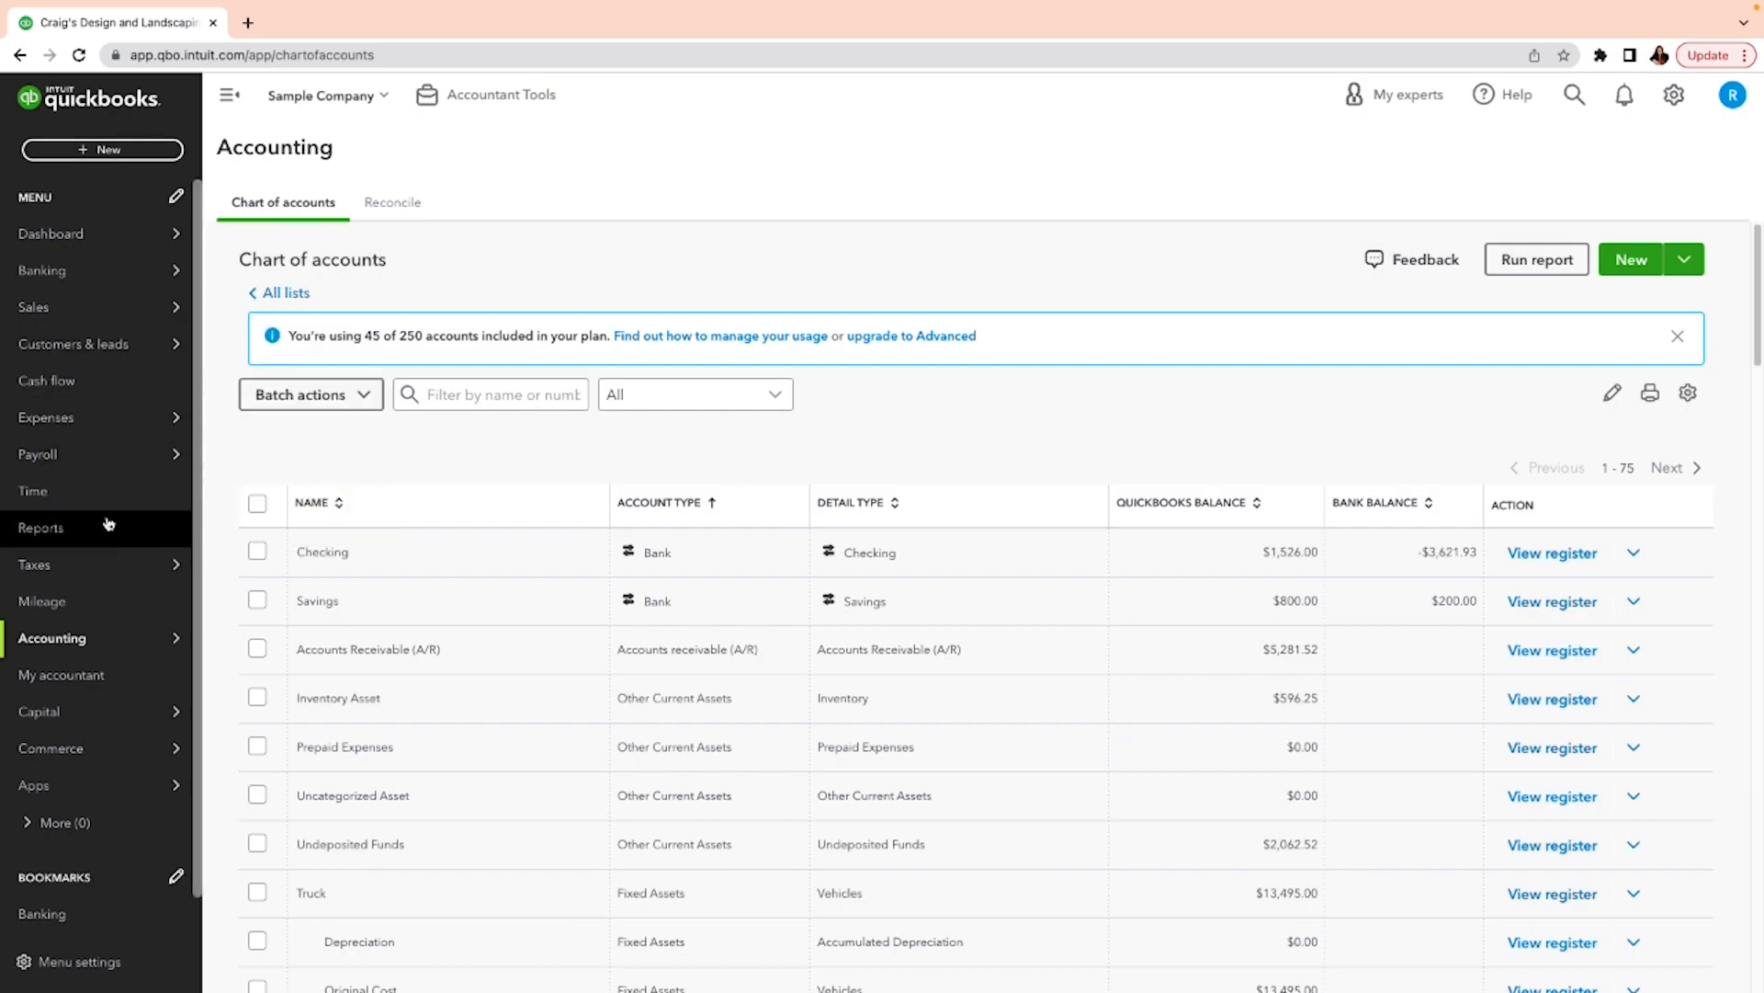
pyautogui.moveTo(77, 315)
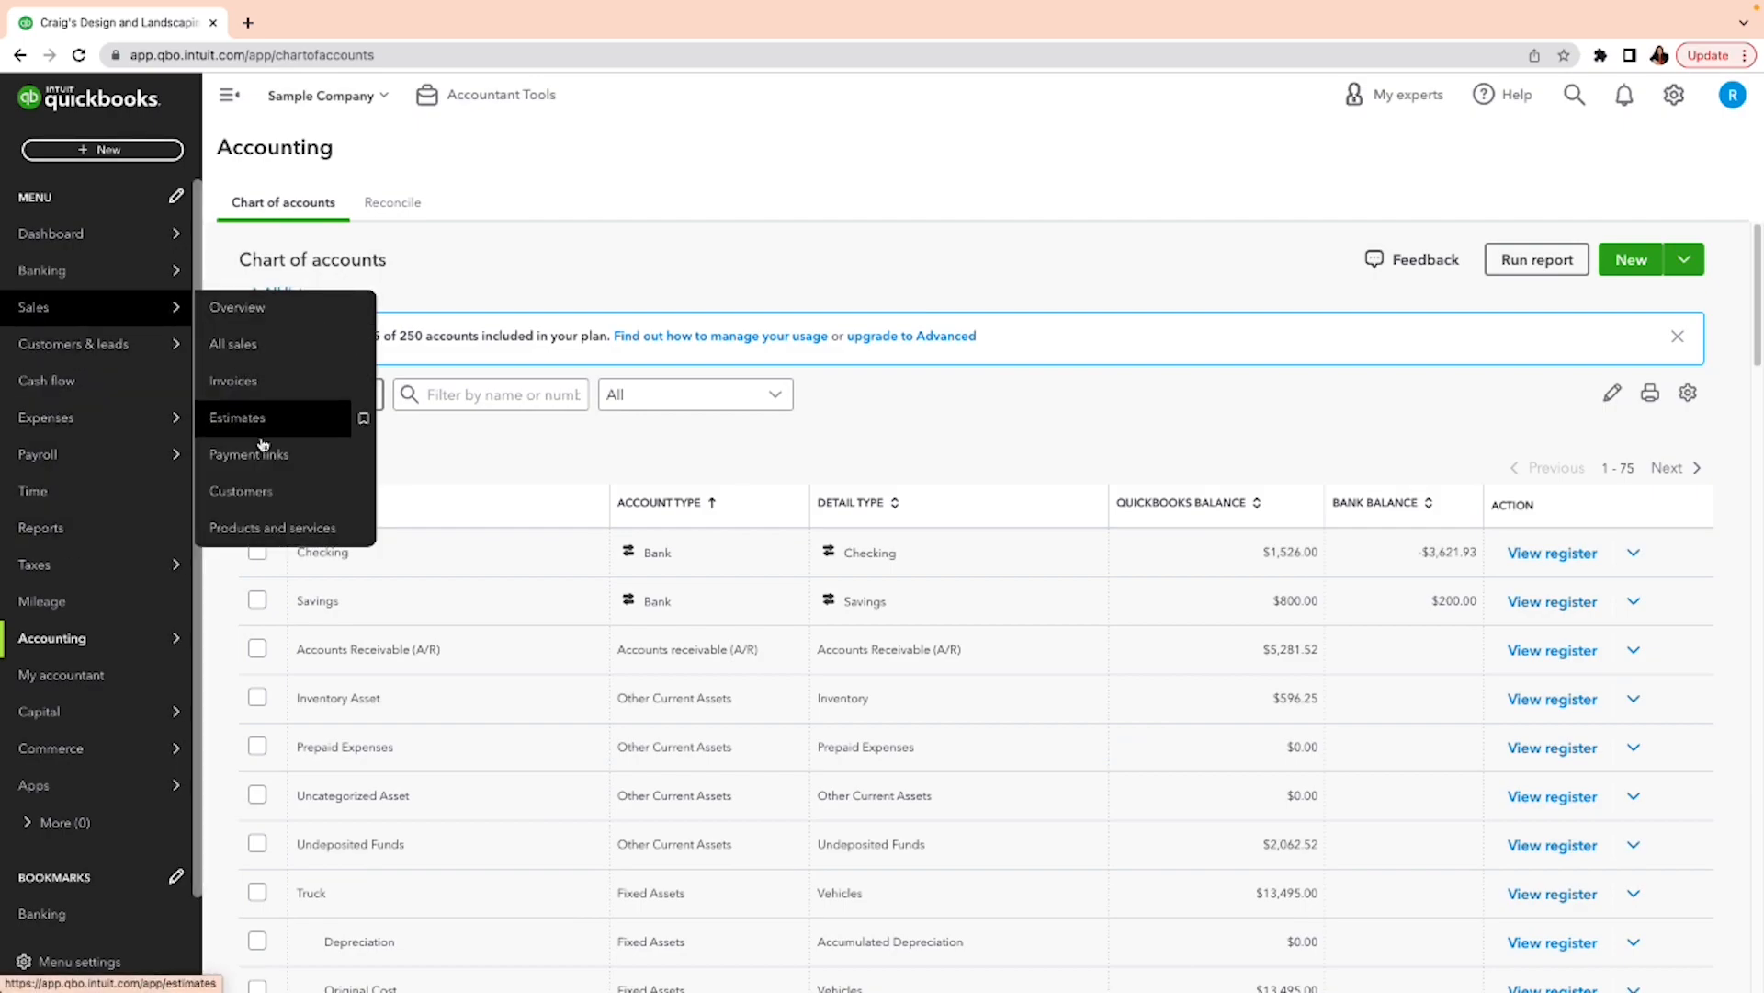
pyautogui.click(256, 529)
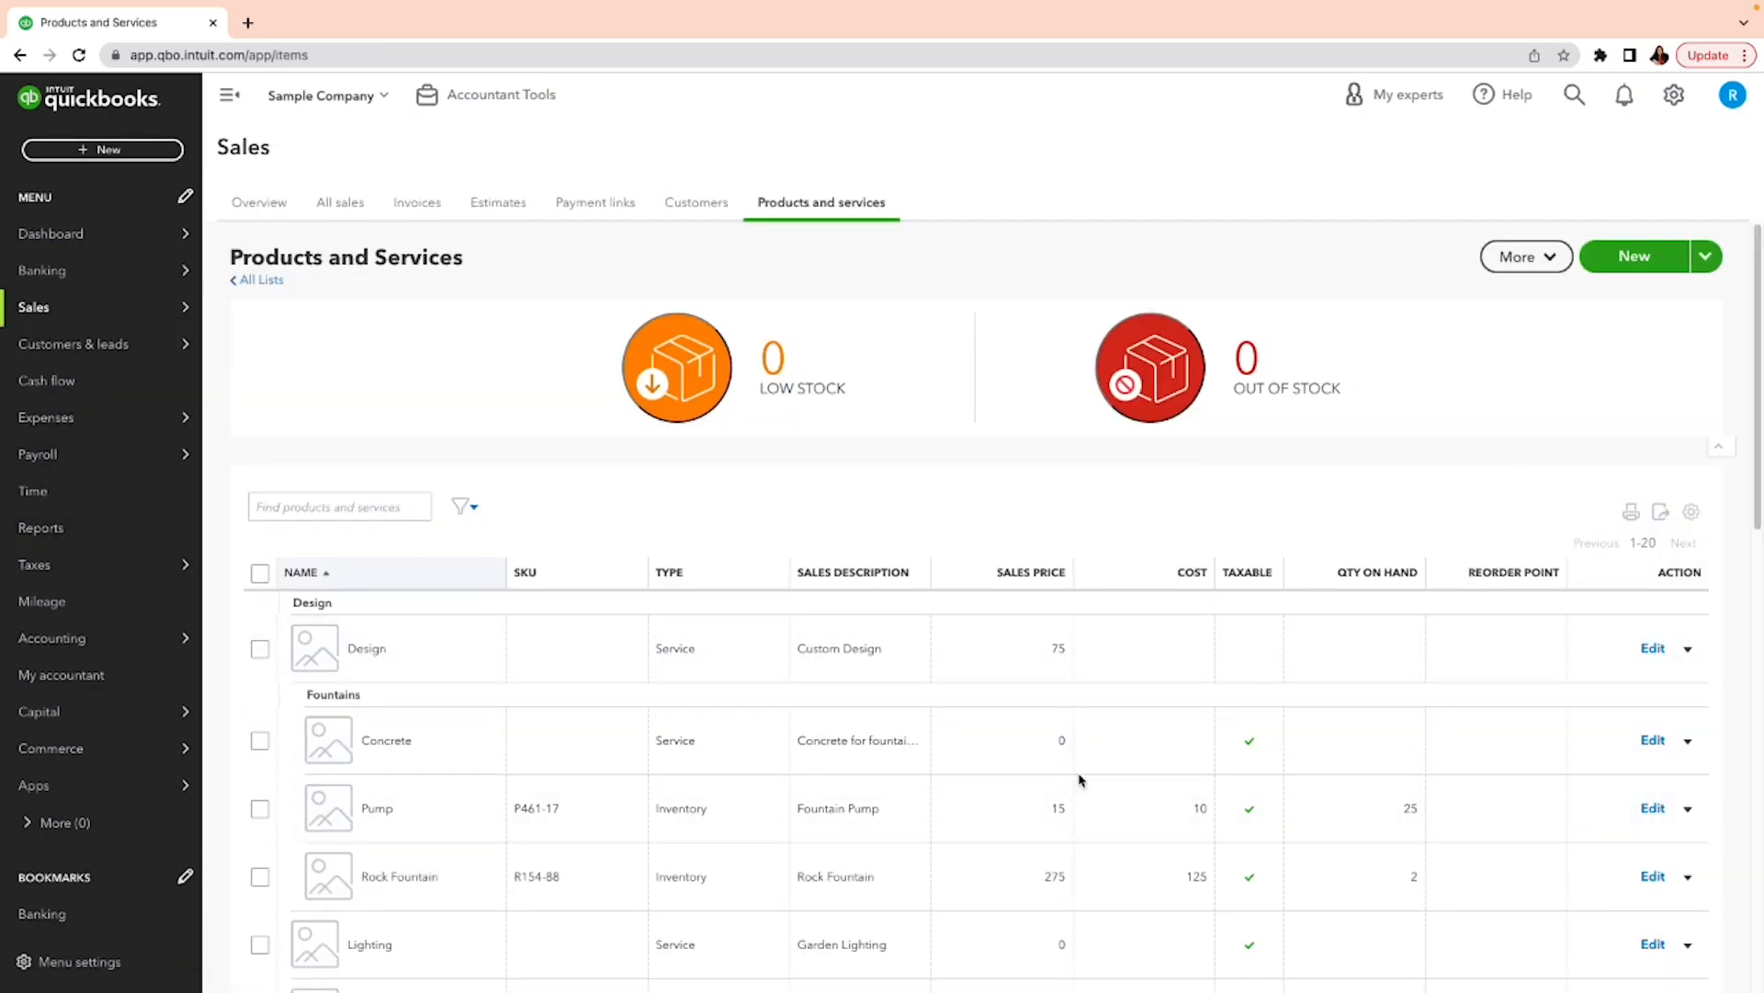
pyautogui.click(386, 504)
pyautogui.write('disco')
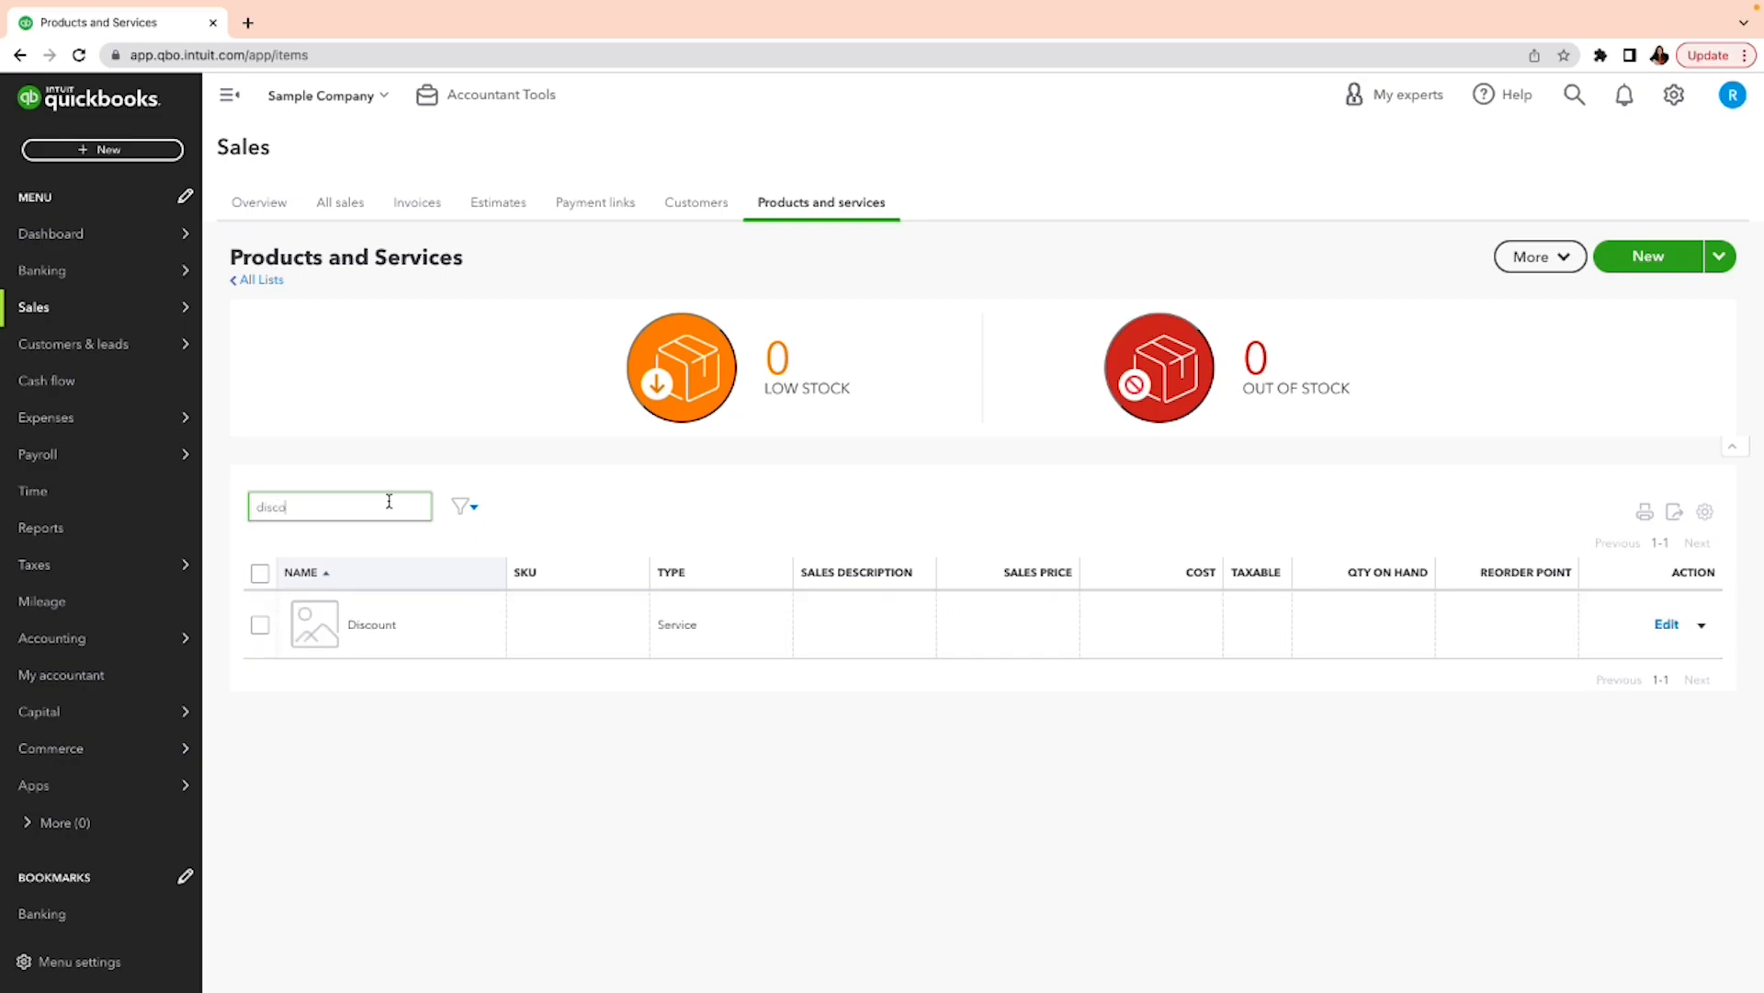
# - Set the Discount service's income account to Discounts/Refunds Given, include historical transactions in the update, and save
pyautogui.click(1665, 626)
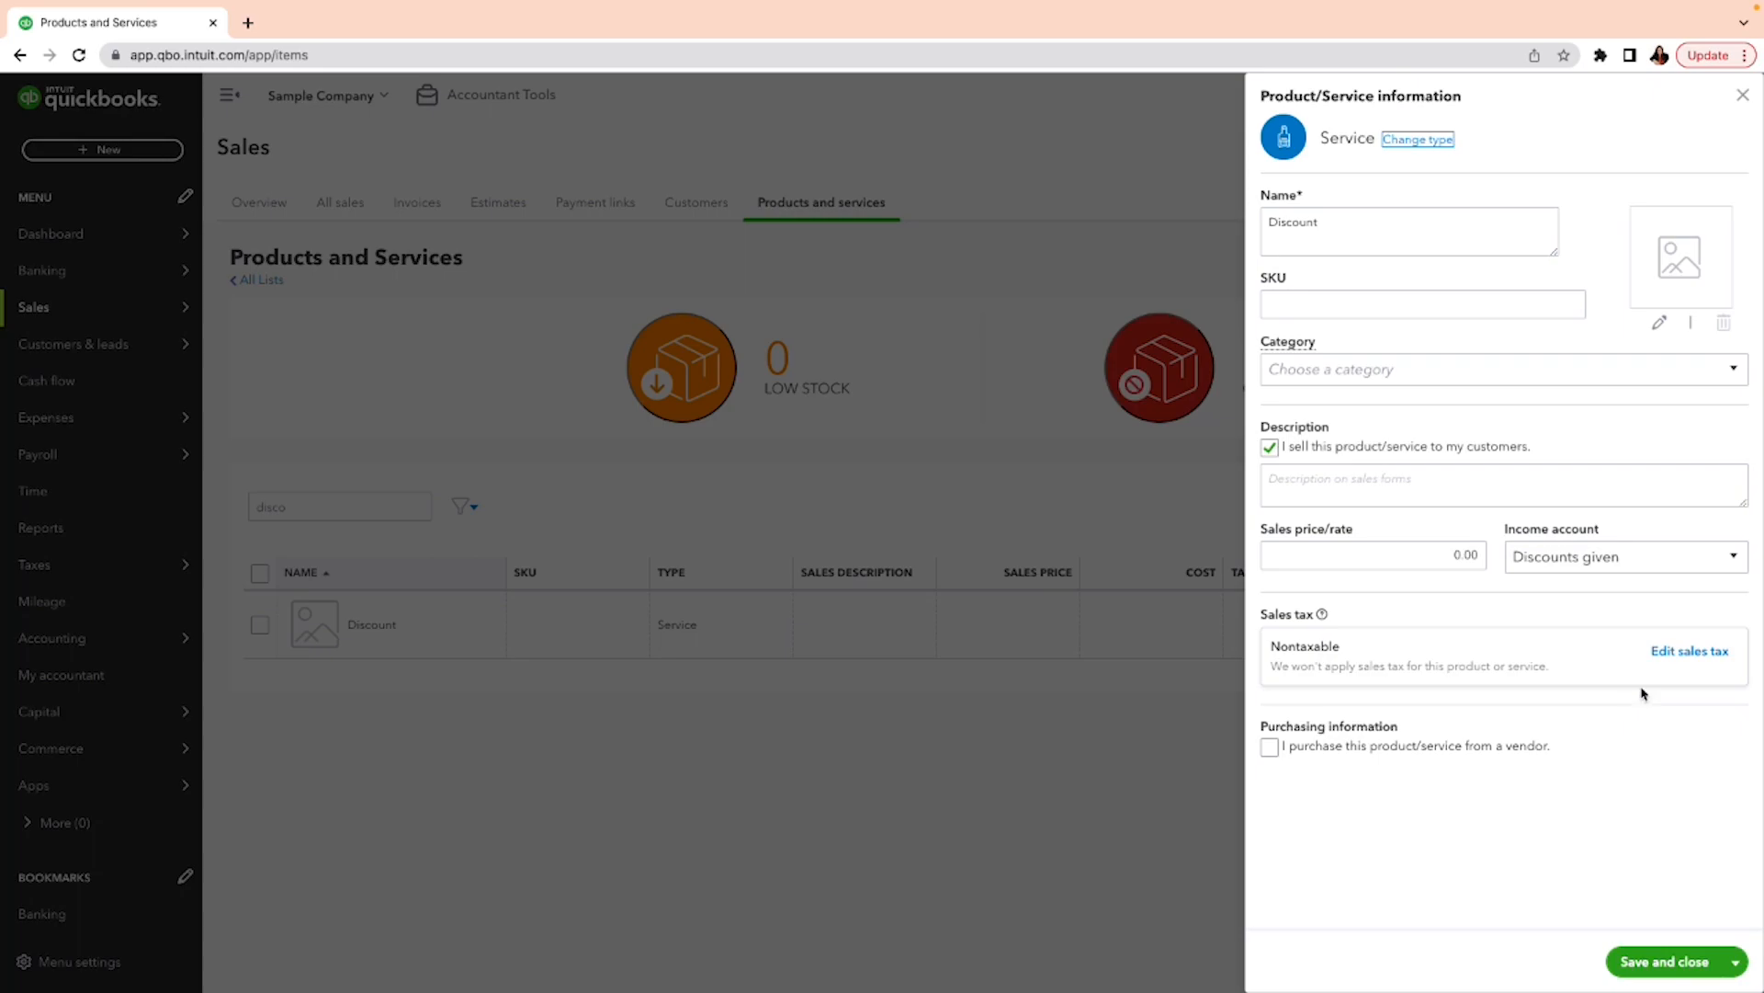
pyautogui.click(1740, 570)
pyautogui.click(1448, 627)
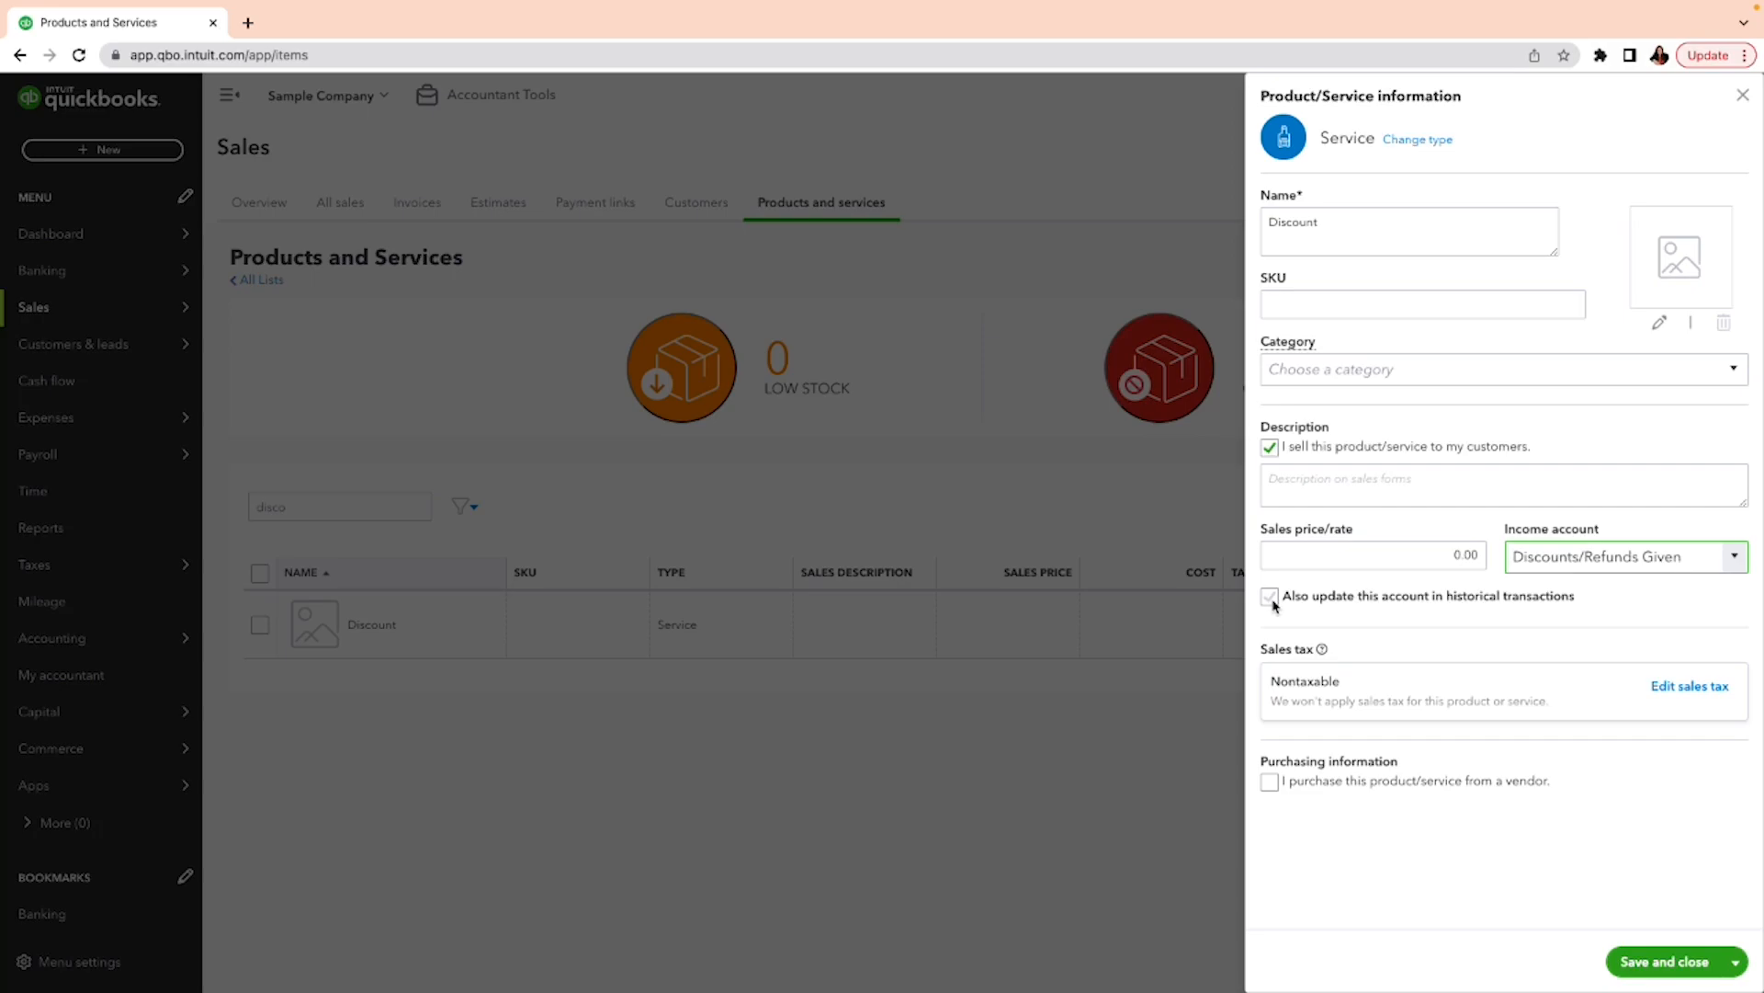
pyautogui.click(1270, 597)
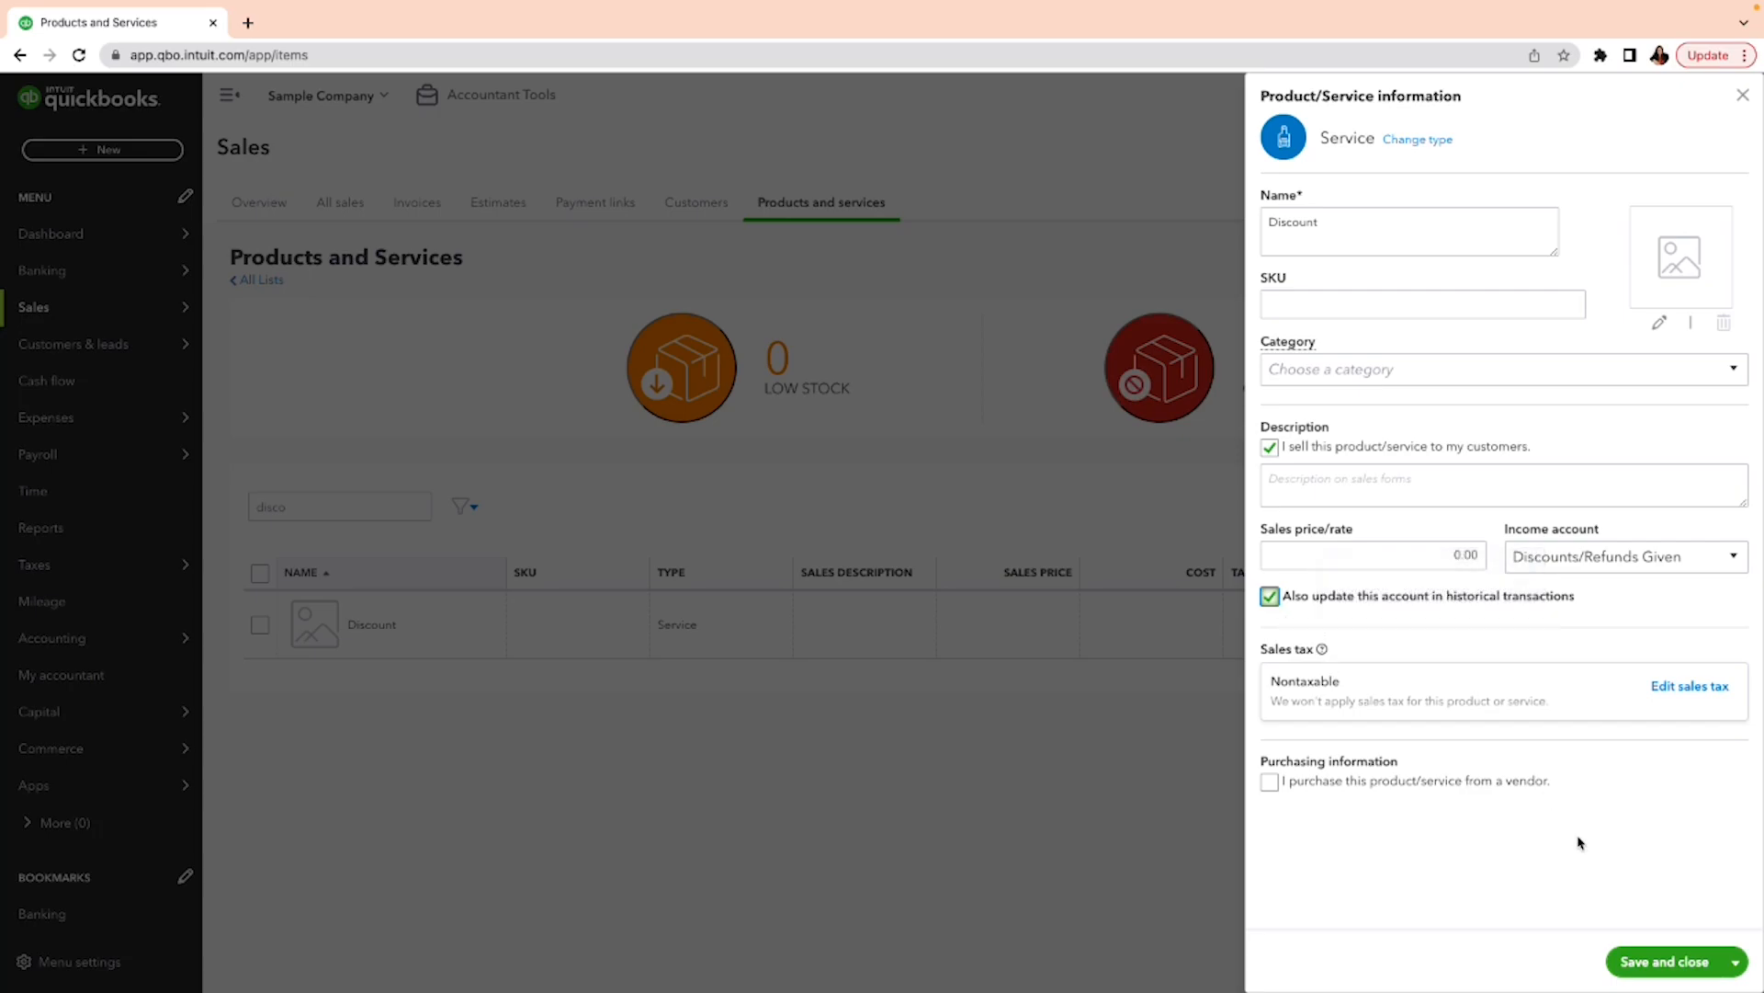
pyautogui.click(1643, 958)
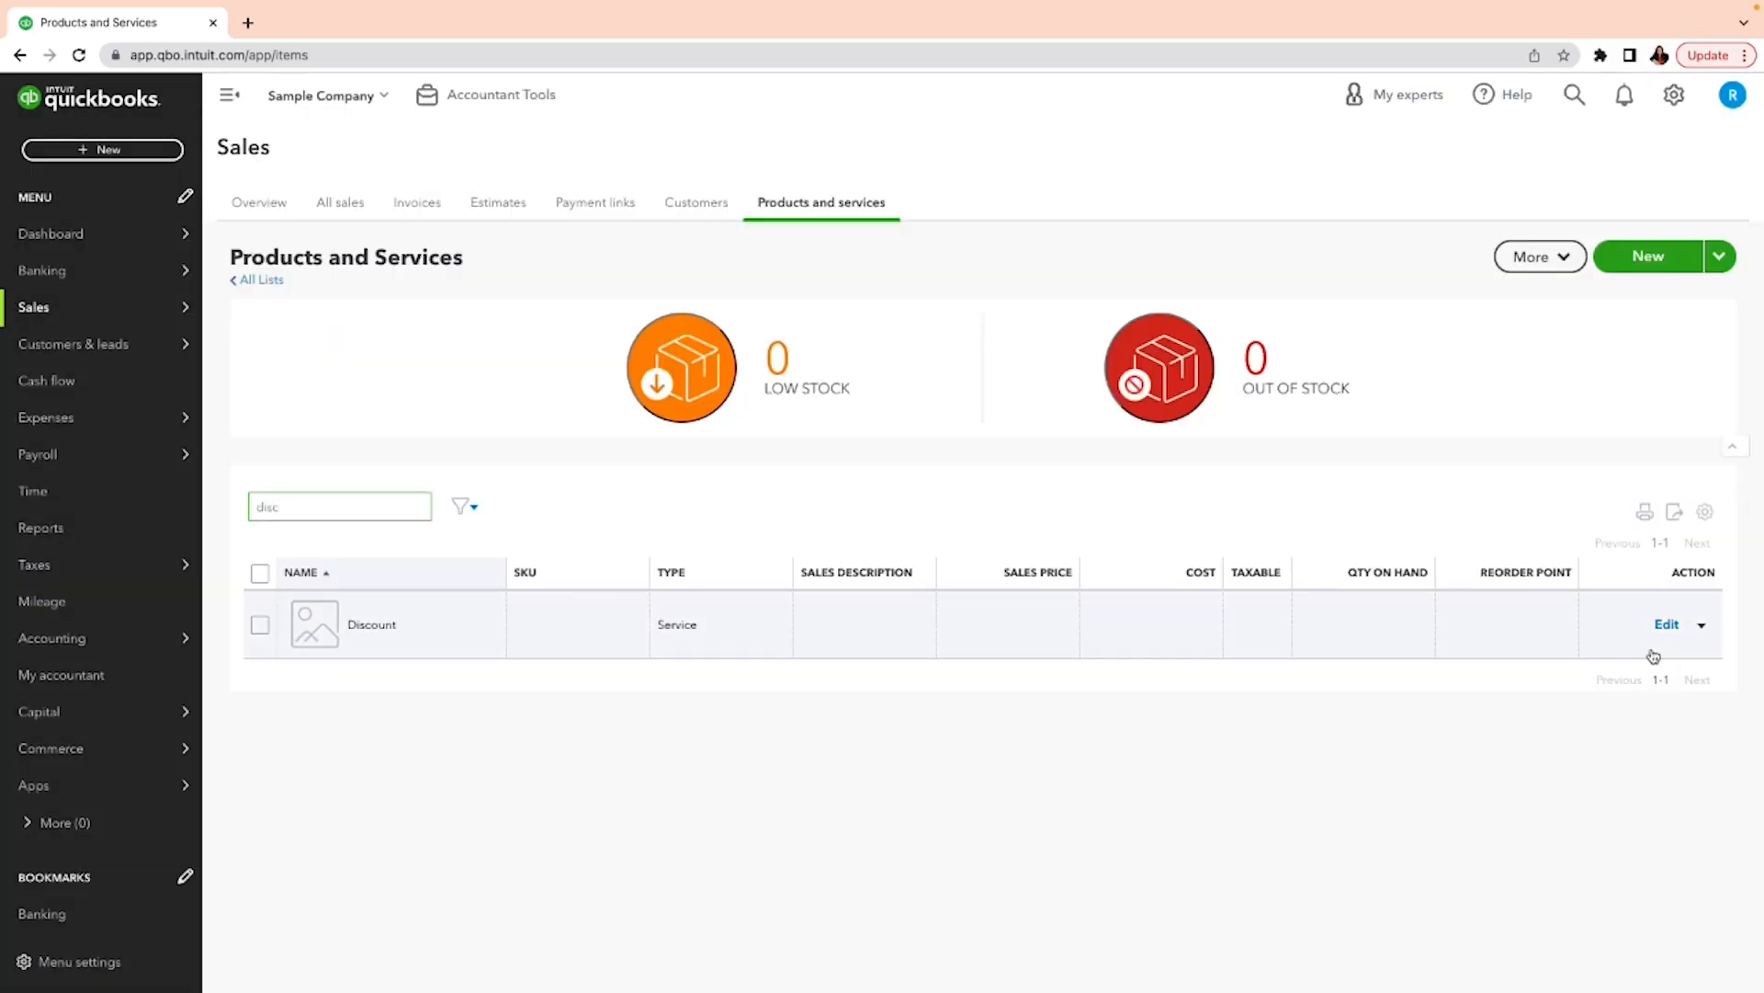
# - Set the Discount service's income account to Discounts given, include historical transactions in the update, and save
pyautogui.click(1662, 624)
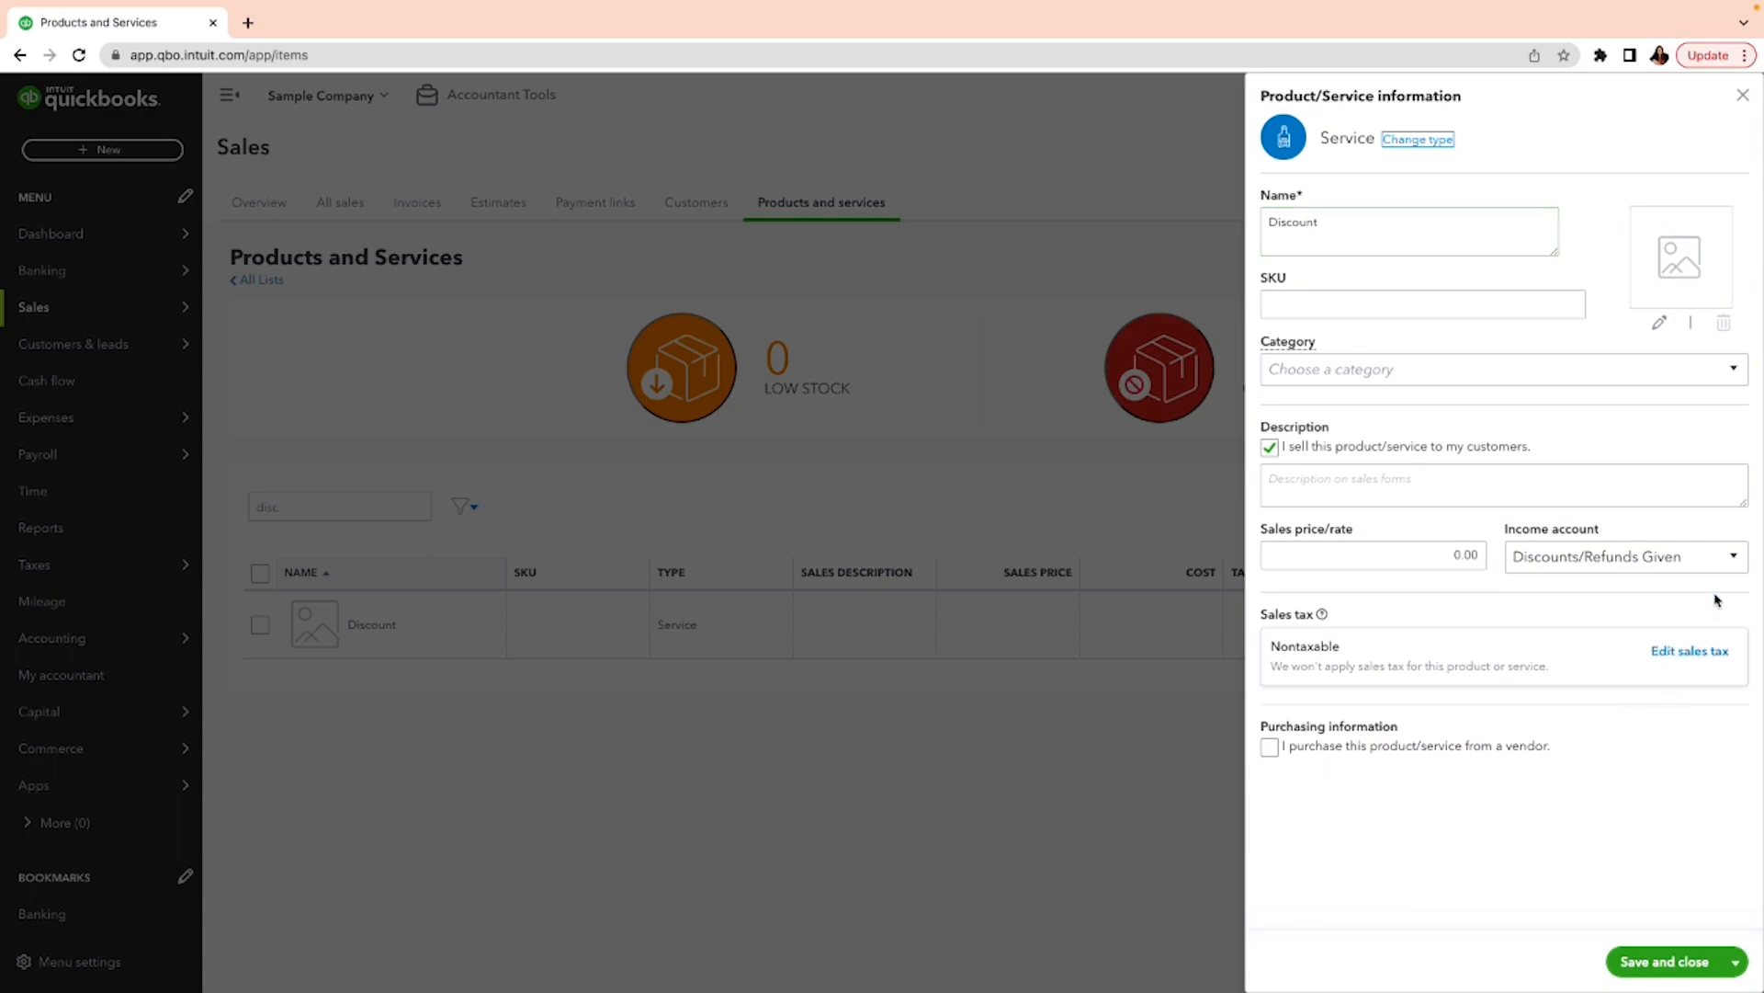
pyautogui.click(1732, 559)
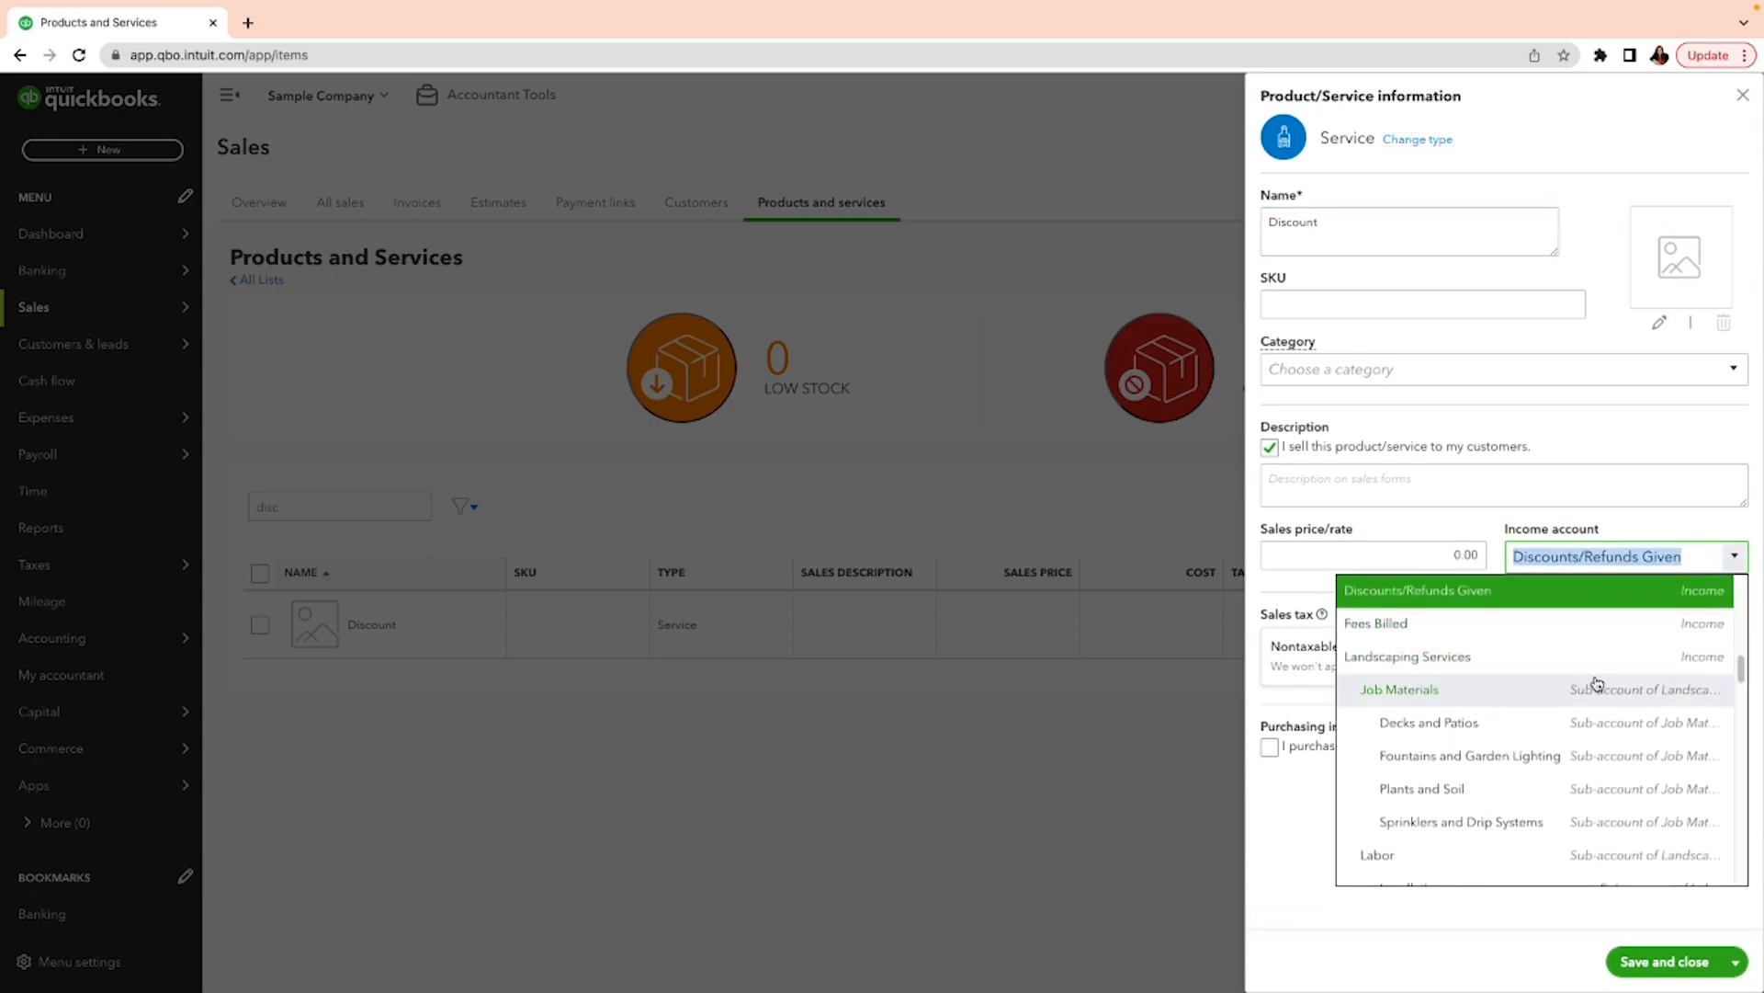
pyautogui.scroll(1, 1566, 690)
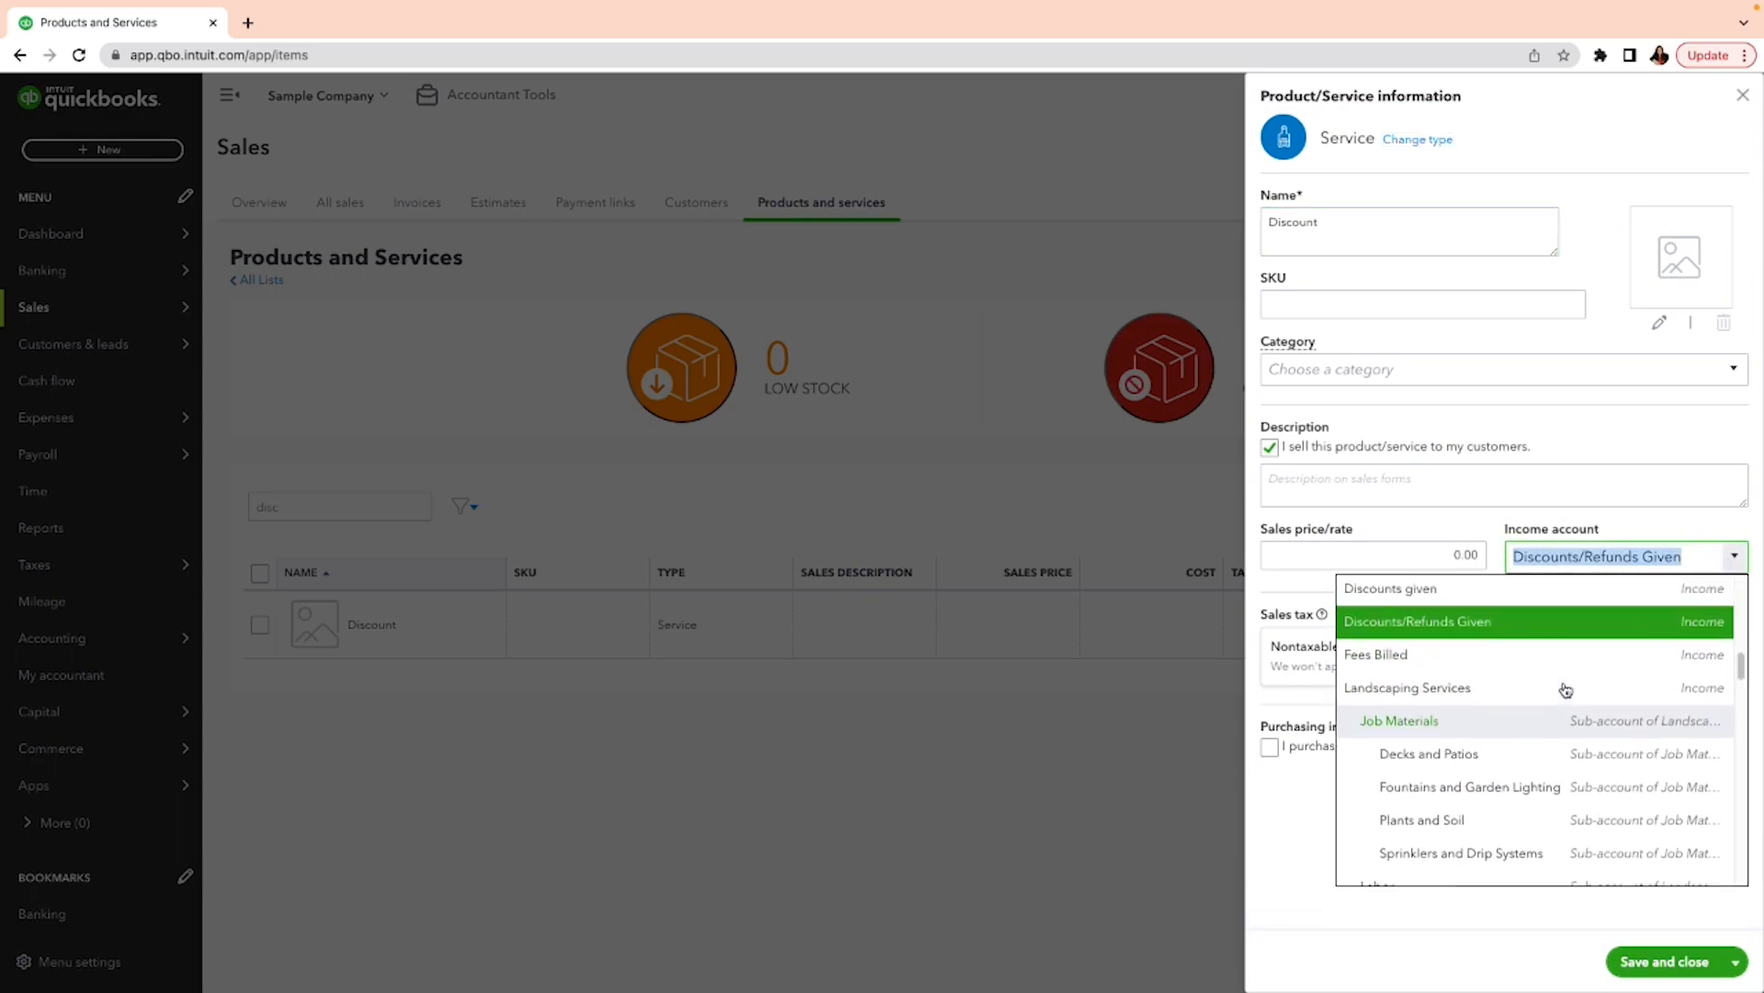
pyautogui.click(1410, 588)
pyautogui.click(1271, 597)
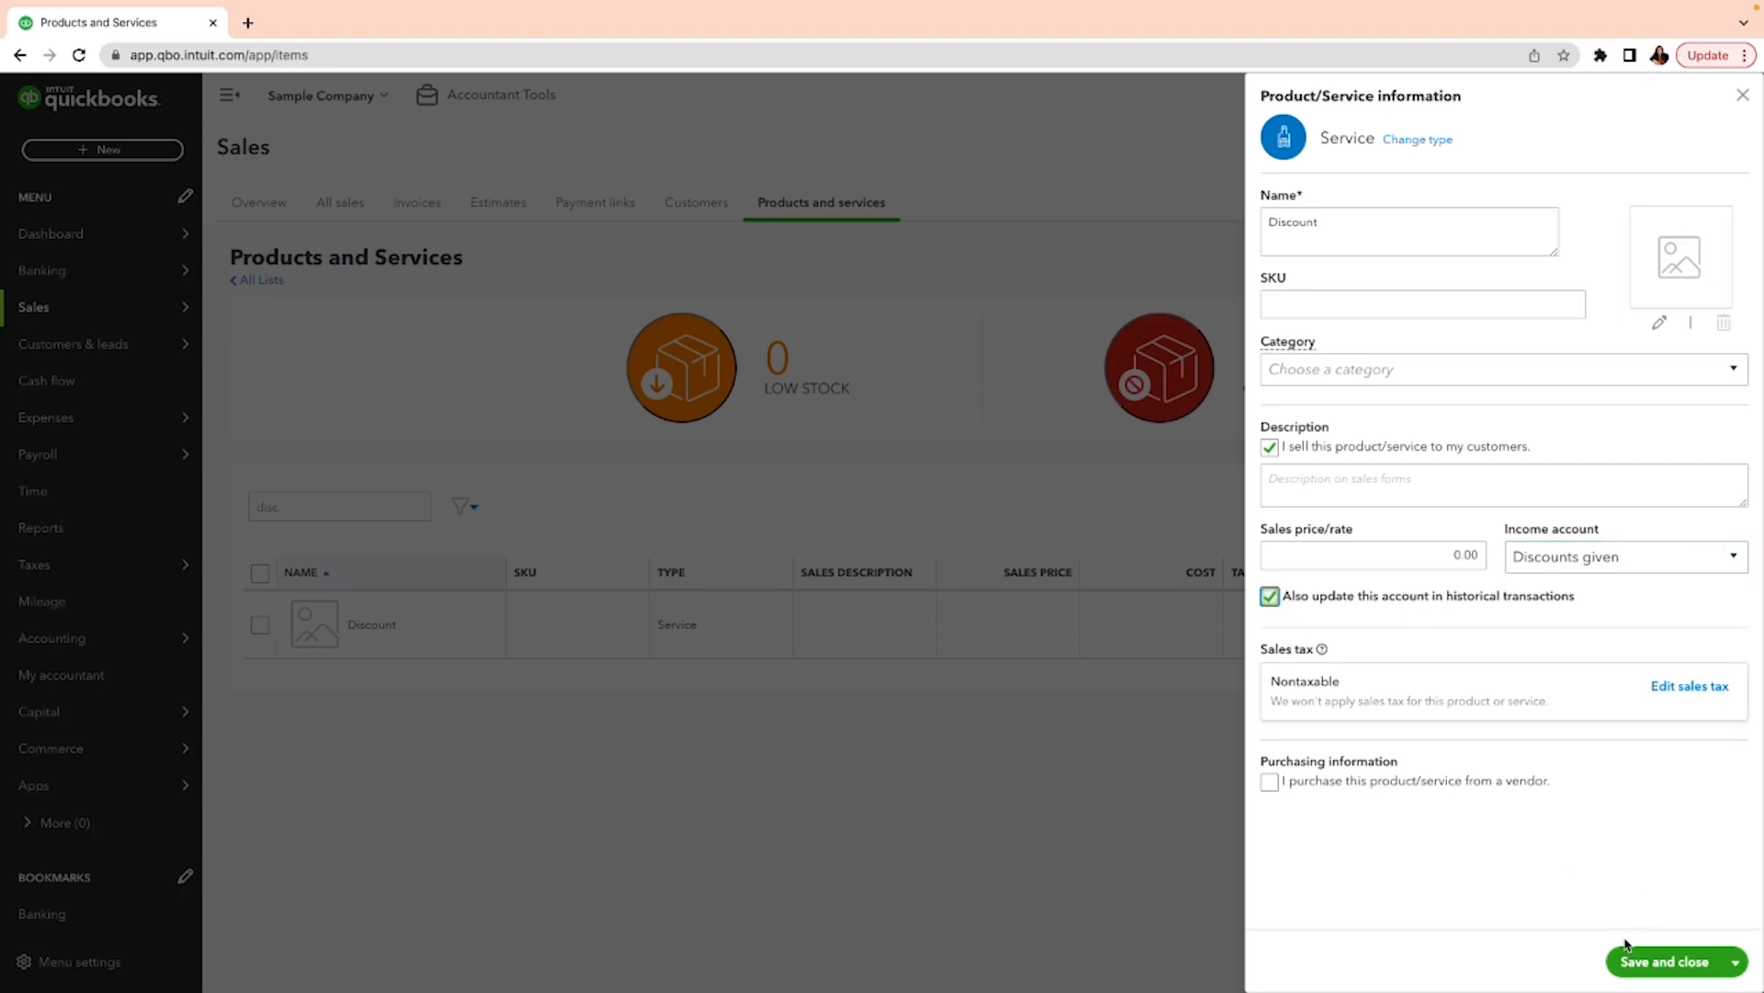
pyautogui.click(1661, 967)
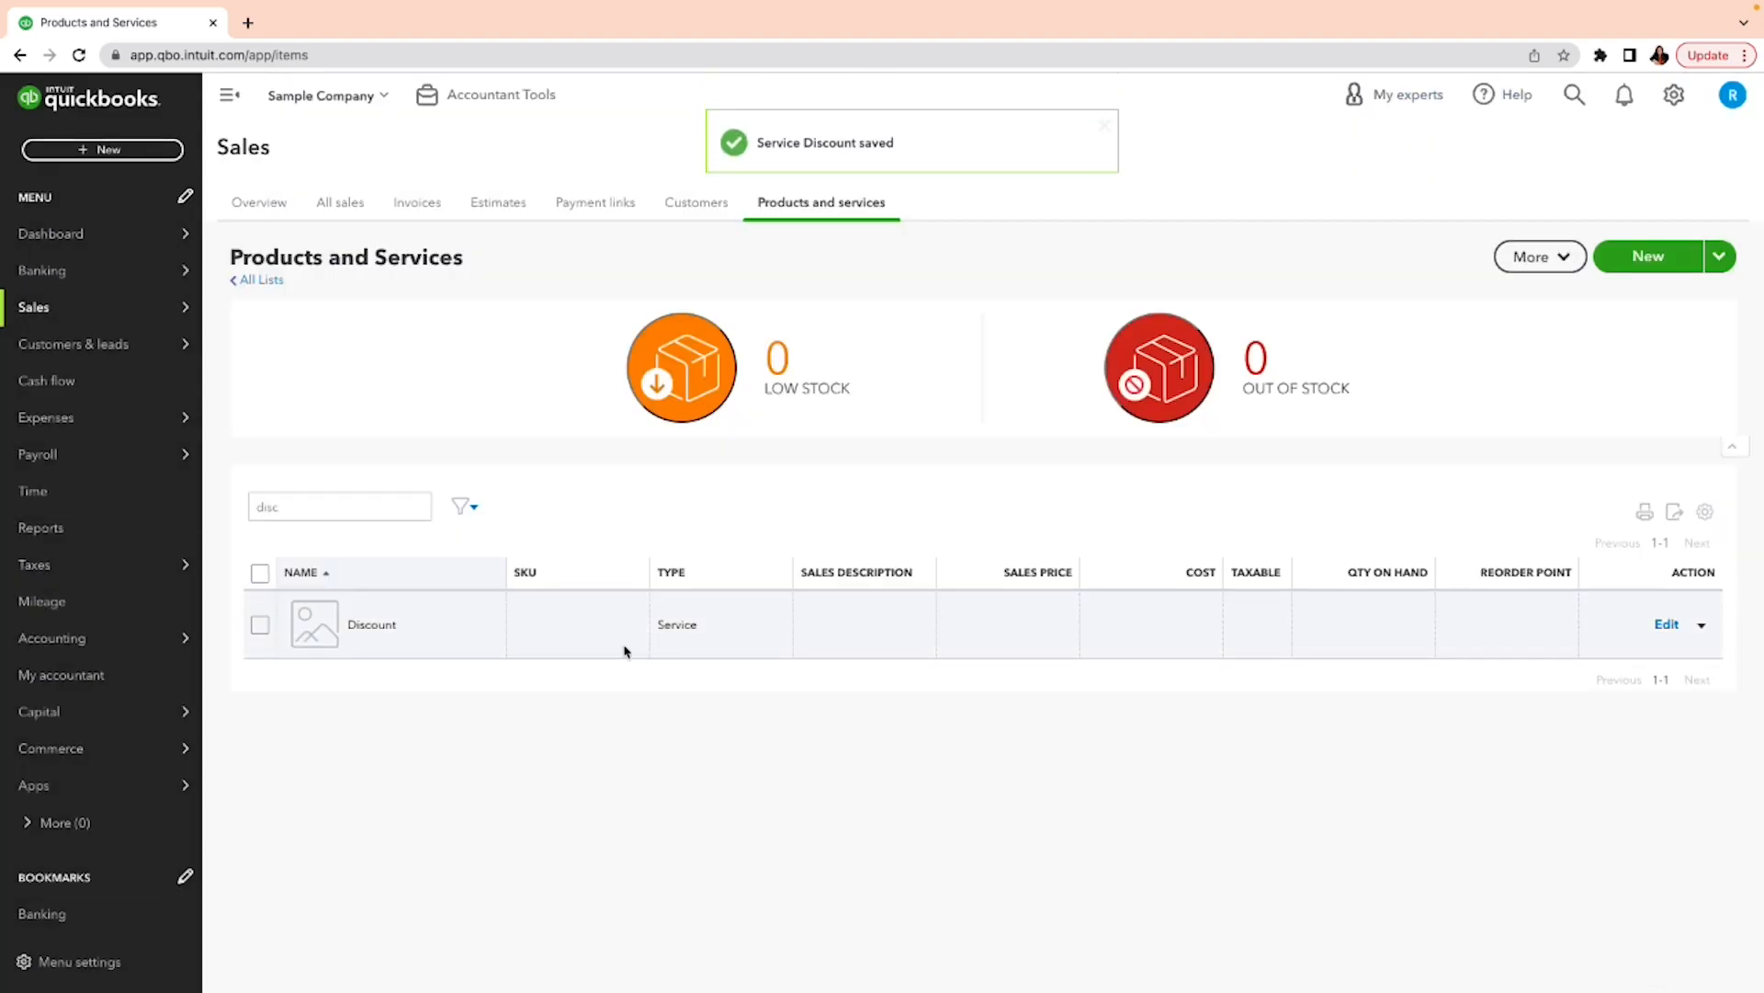
# - Filter the chart of accounts by "disc" and view the Discounts/Refunds Given account report, returning to the chart of accounts
pyautogui.moveTo(92, 636)
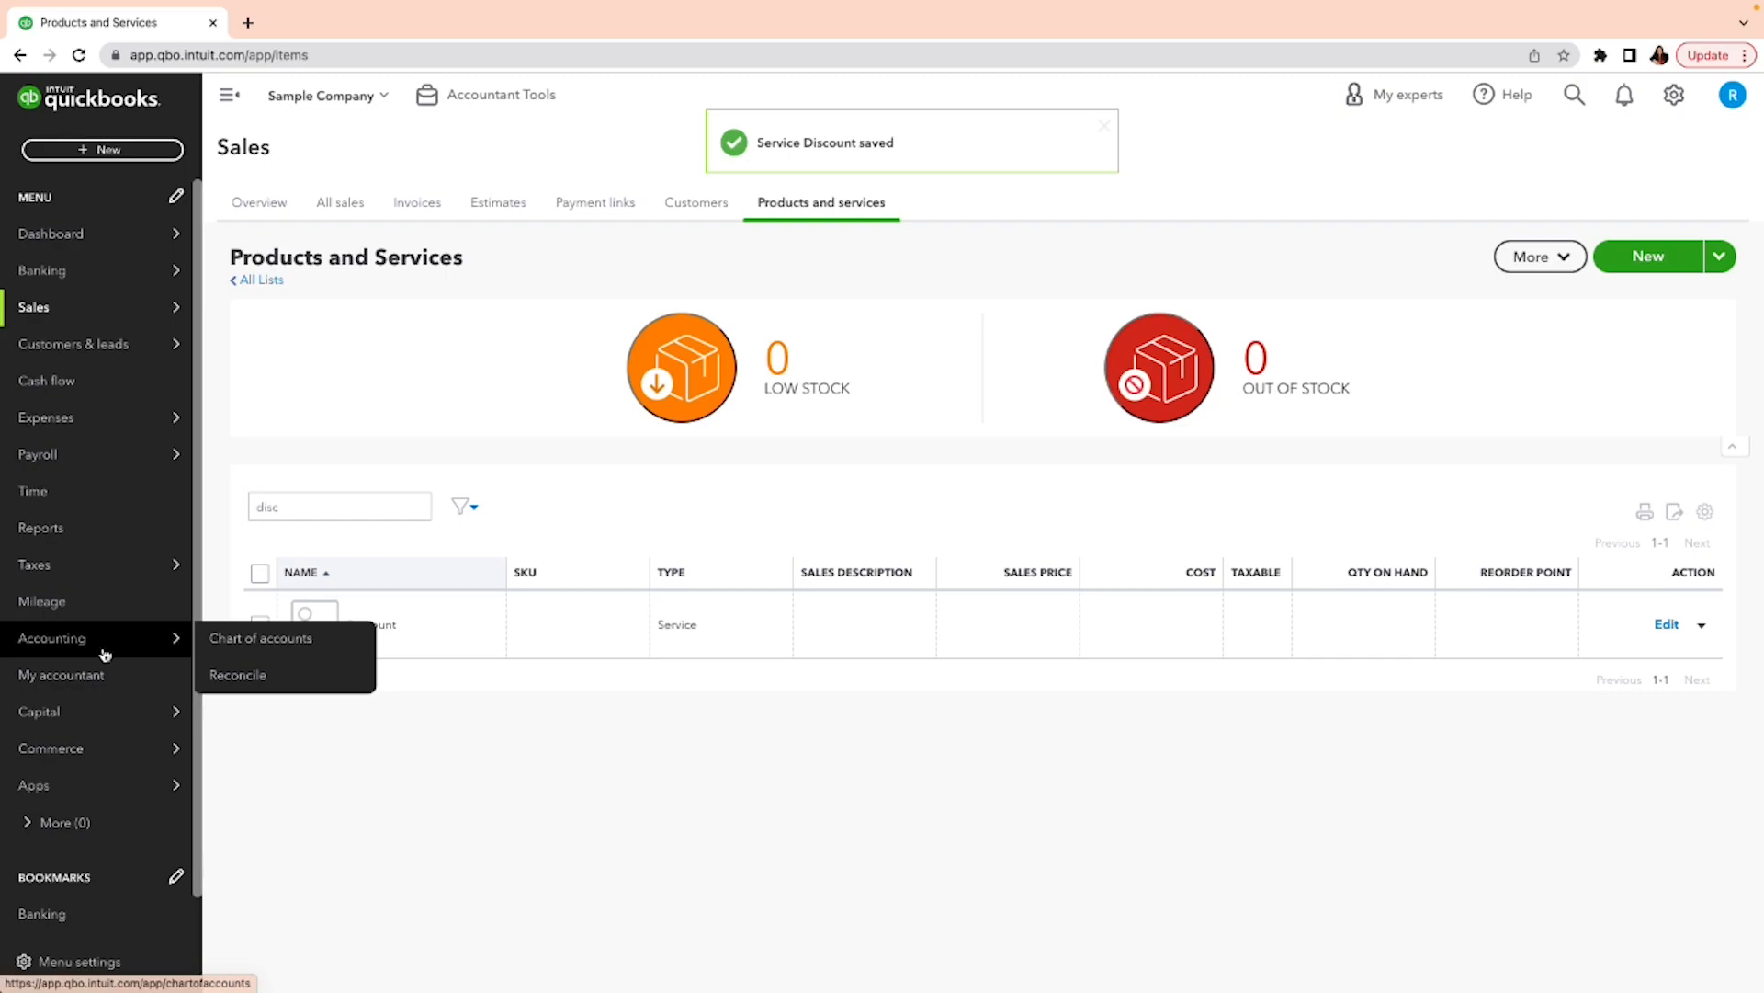
pyautogui.click(281, 636)
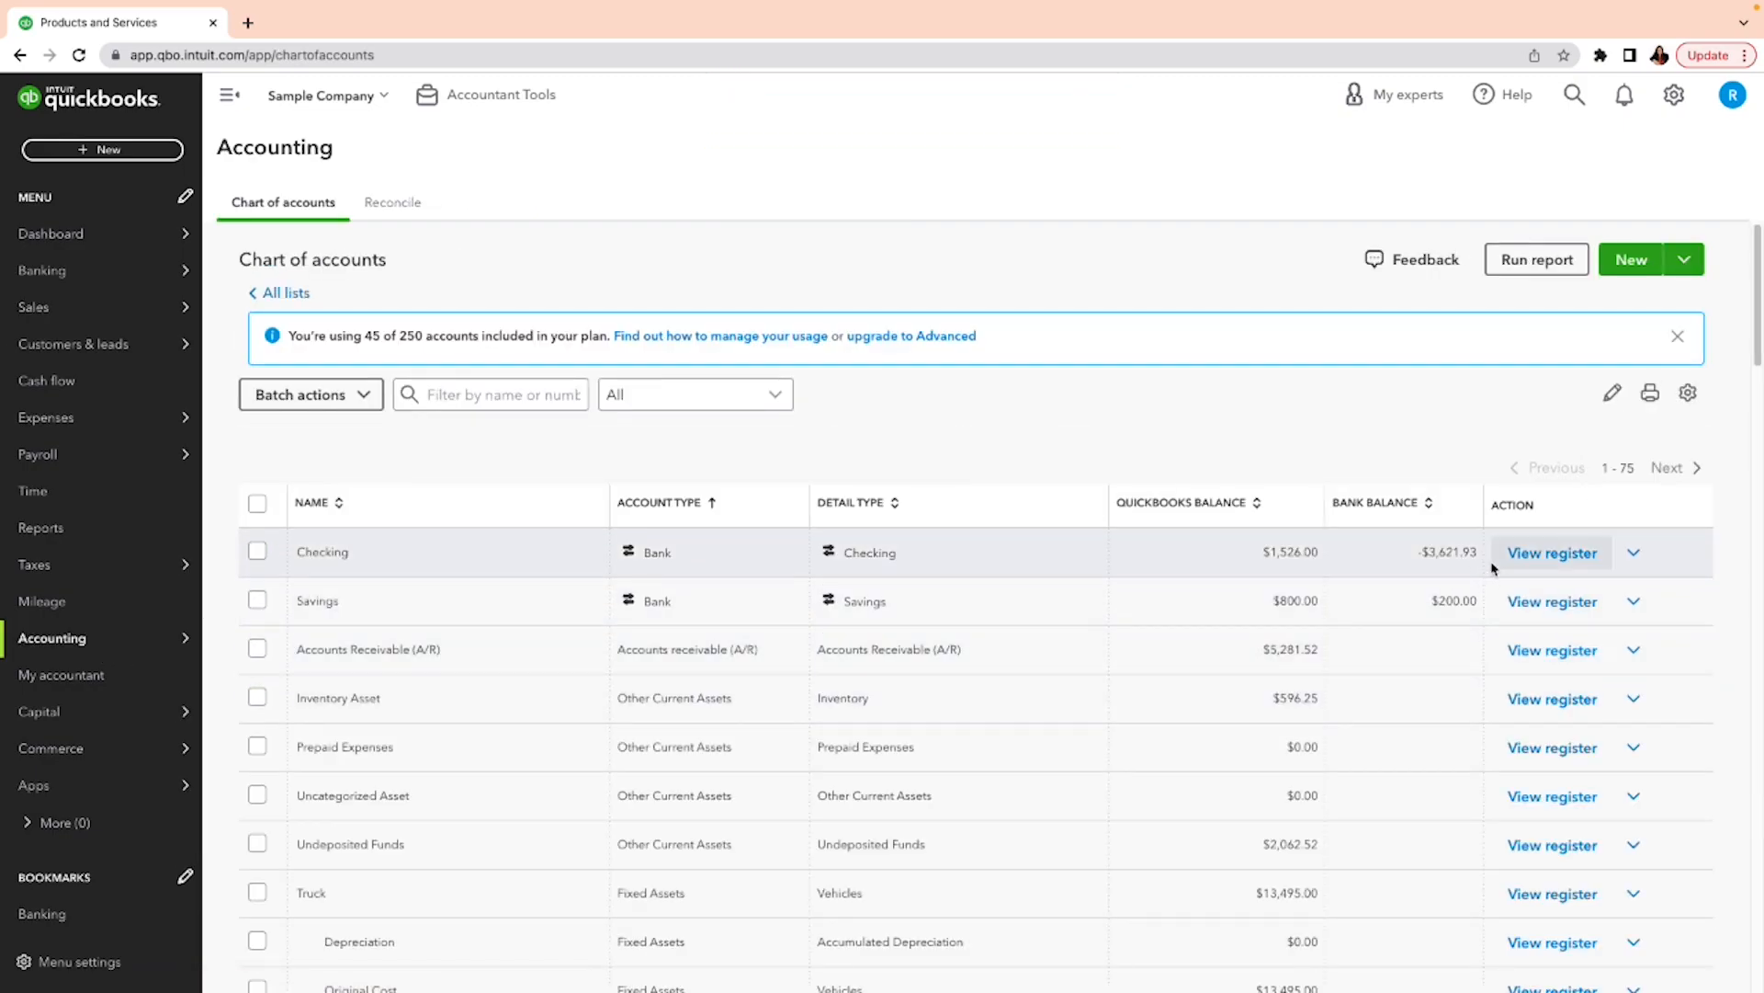
pyautogui.click(445, 393)
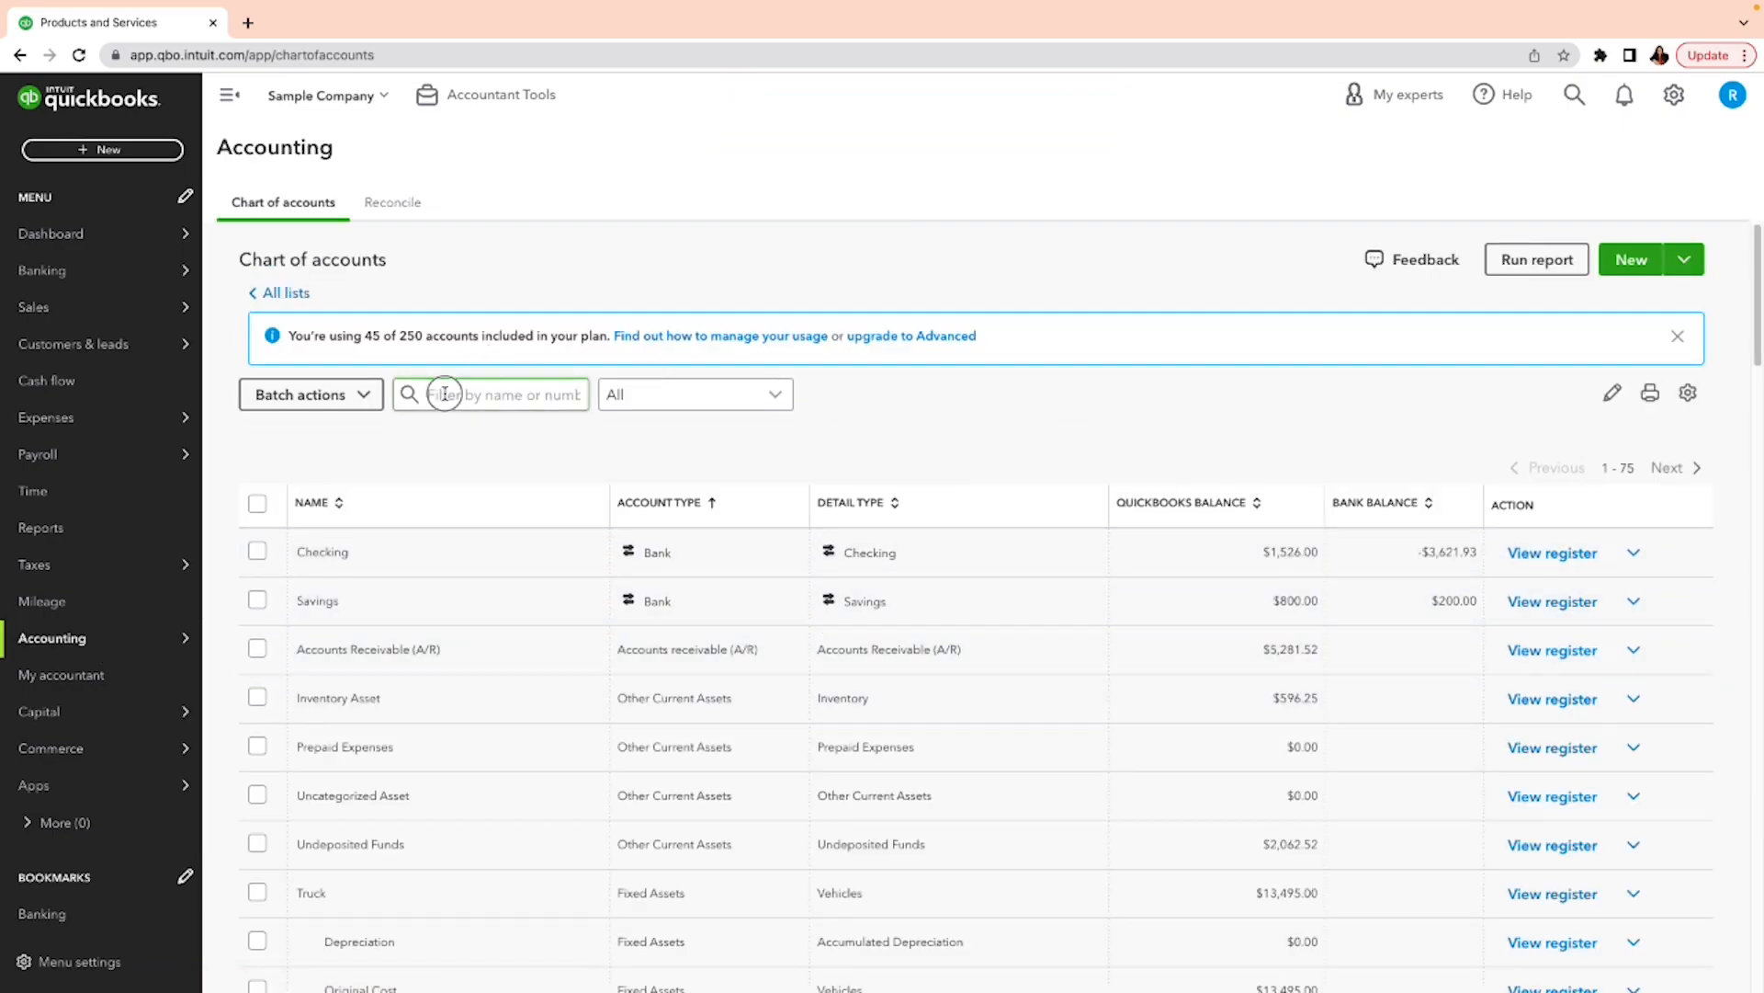
pyautogui.write('disc')
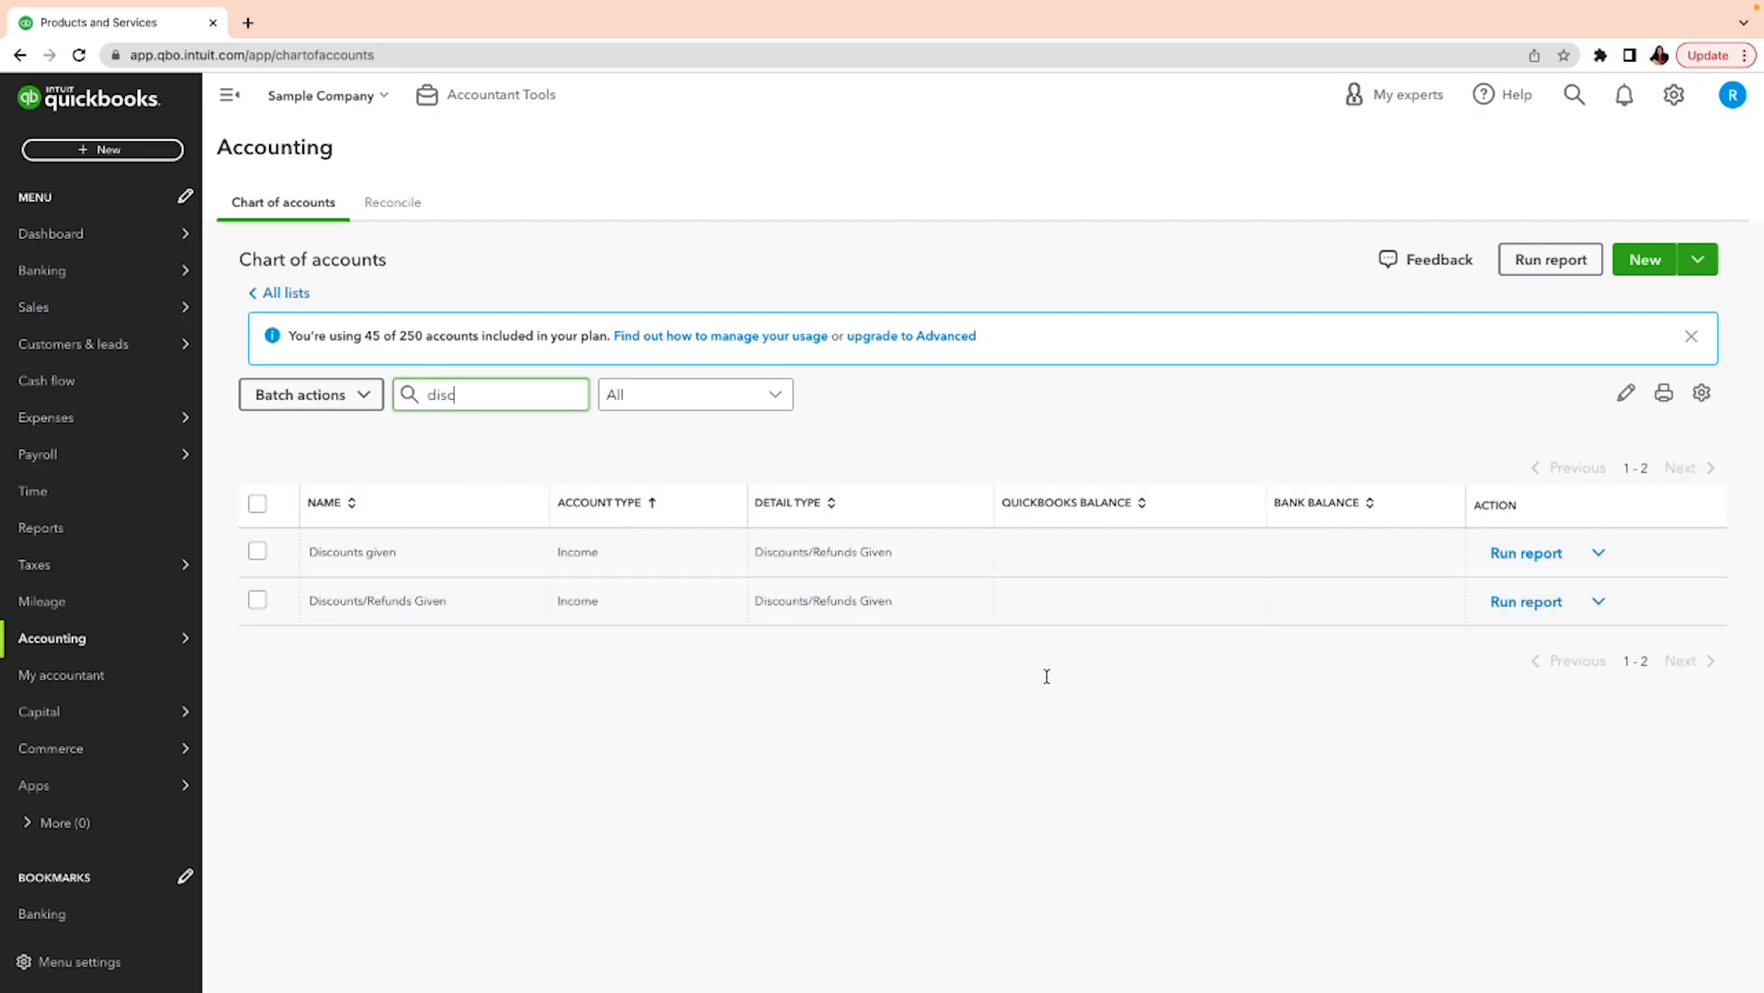
pyautogui.click(1510, 603)
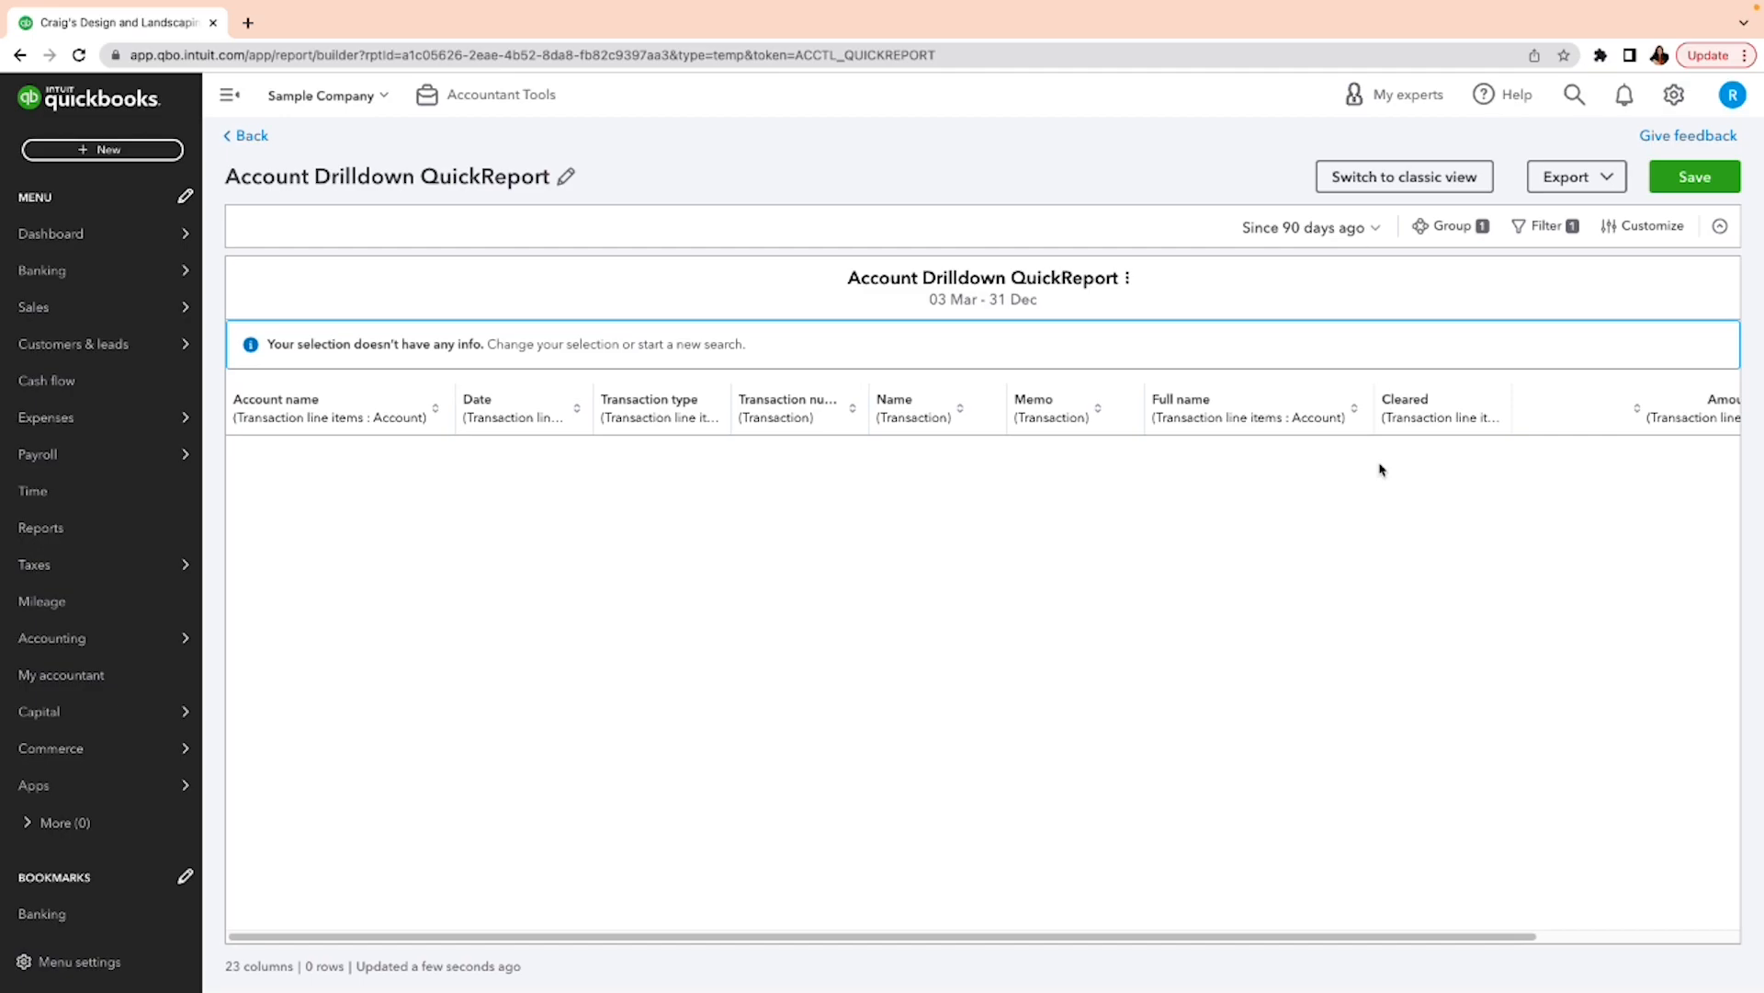
pyautogui.click(255, 136)
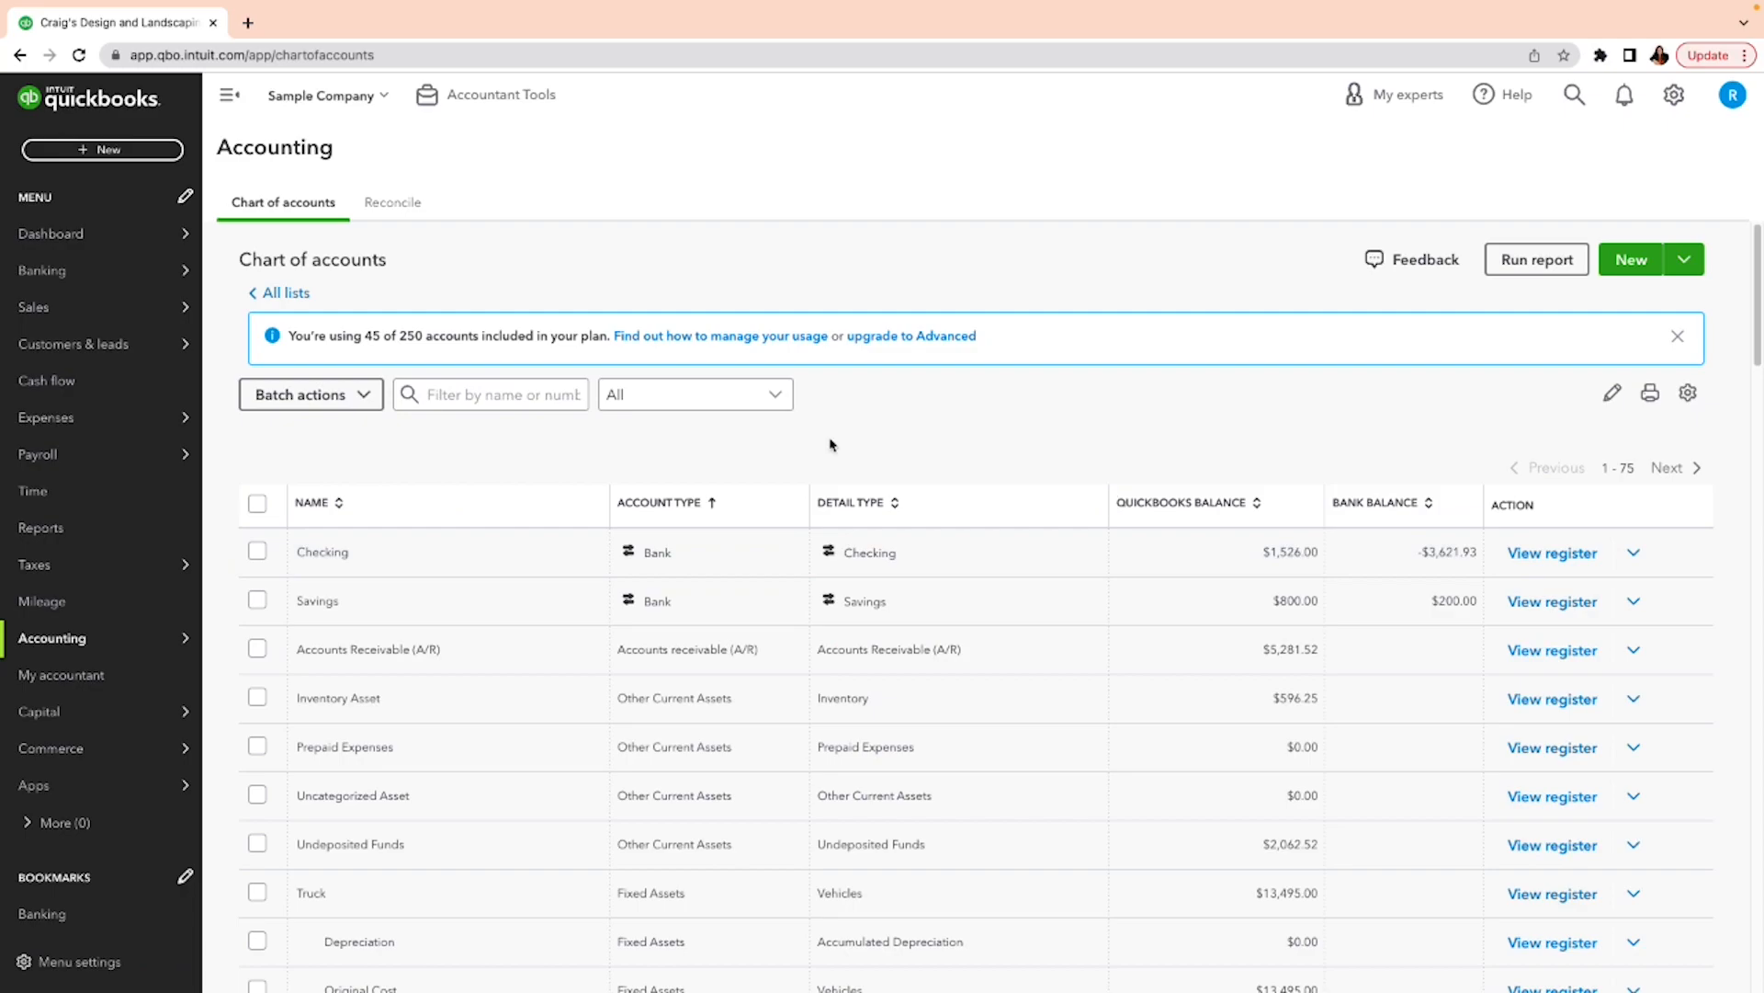
# - Filter the chart of accounts by "discount" and try to make the Discounts/Refunds Given account inactive
pyautogui.click(492, 395)
pyautogui.write('discount')
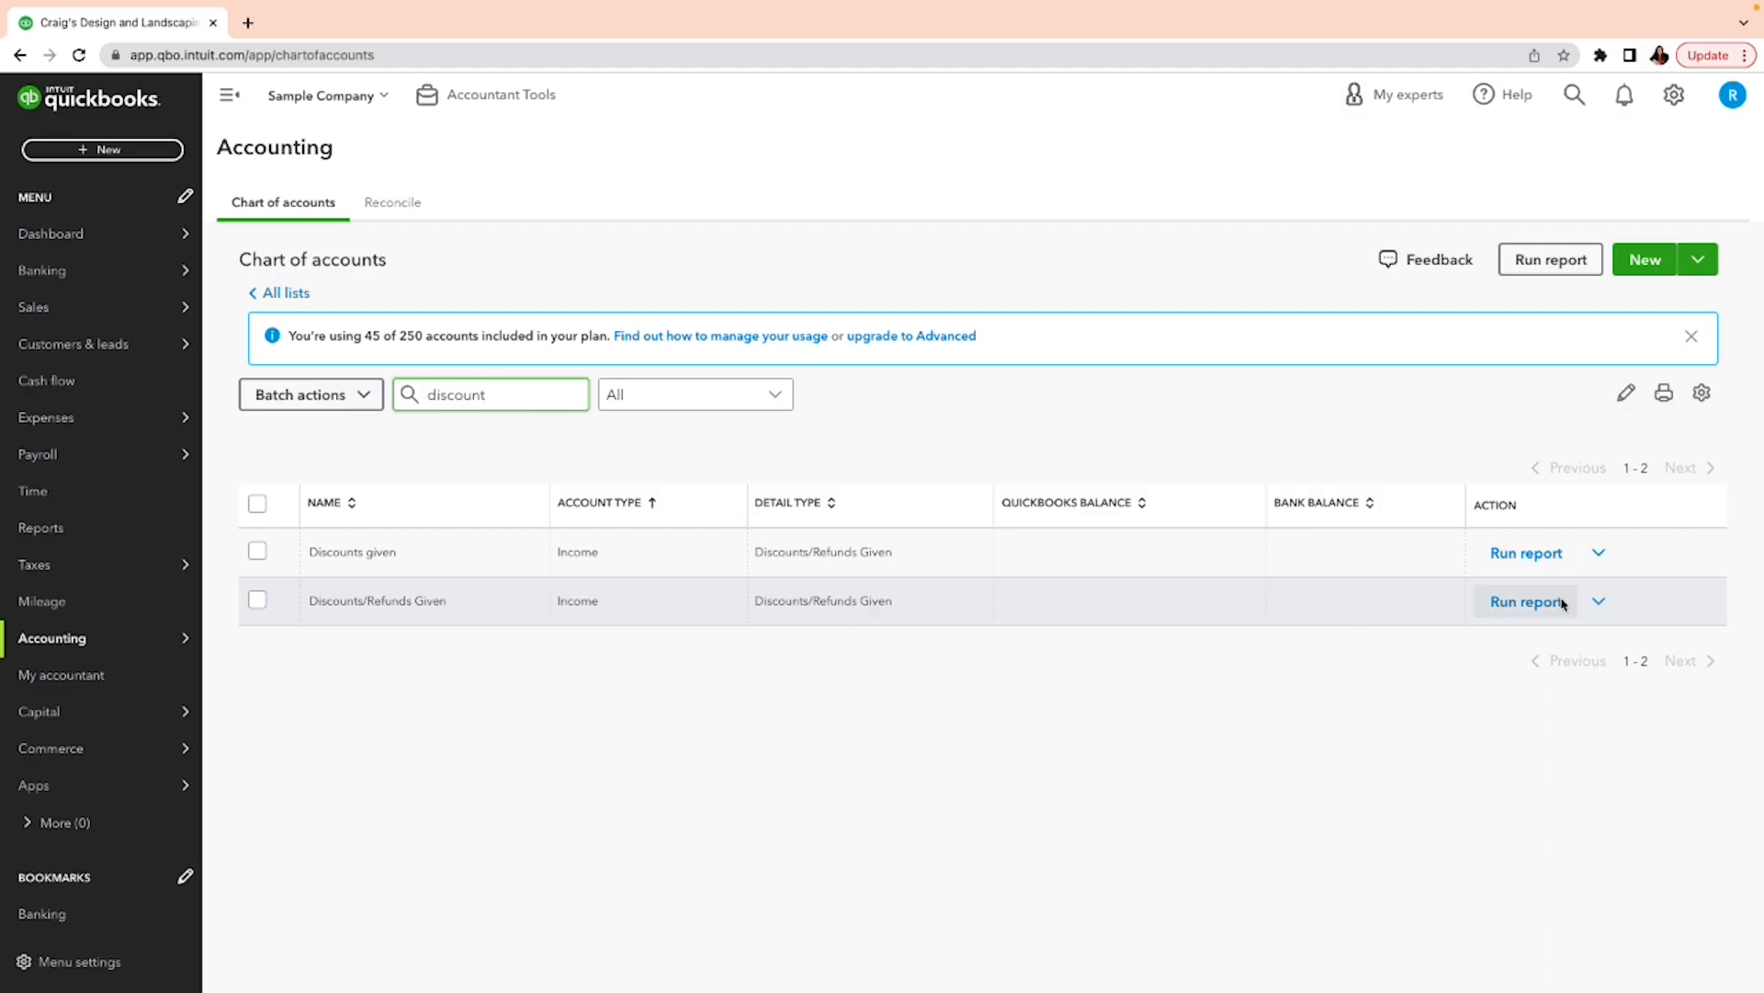
pyautogui.click(1599, 602)
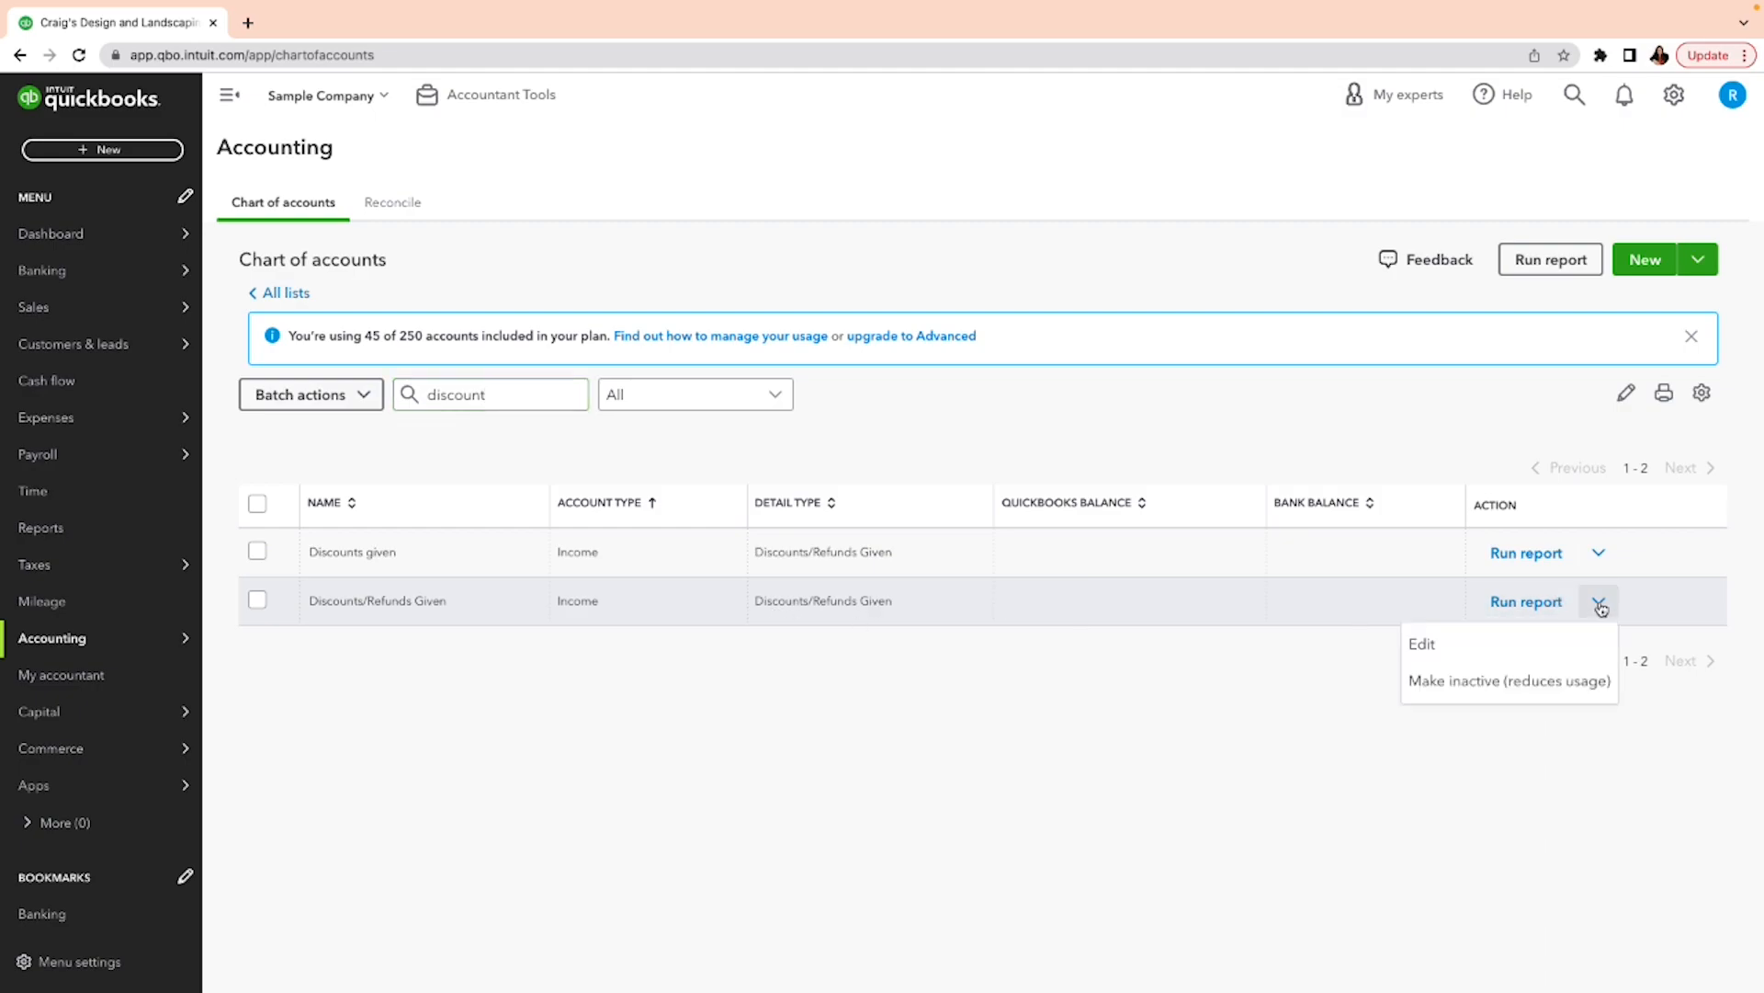
pyautogui.click(1479, 682)
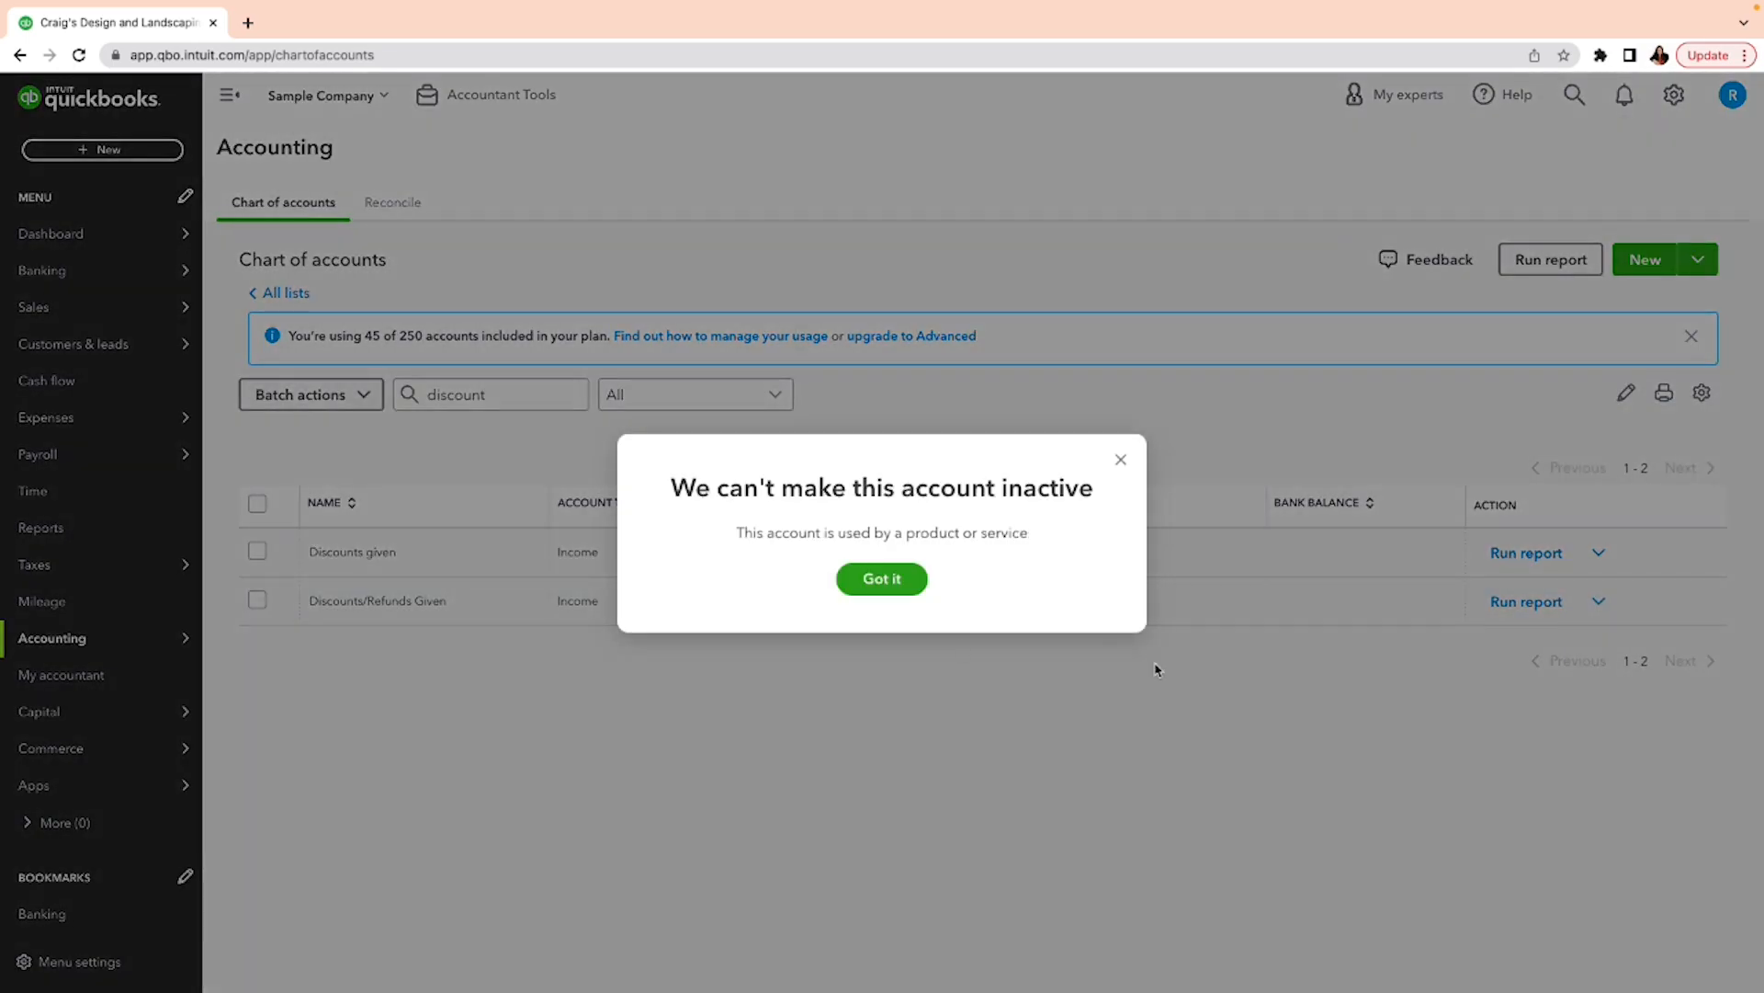
pyautogui.click(881, 591)
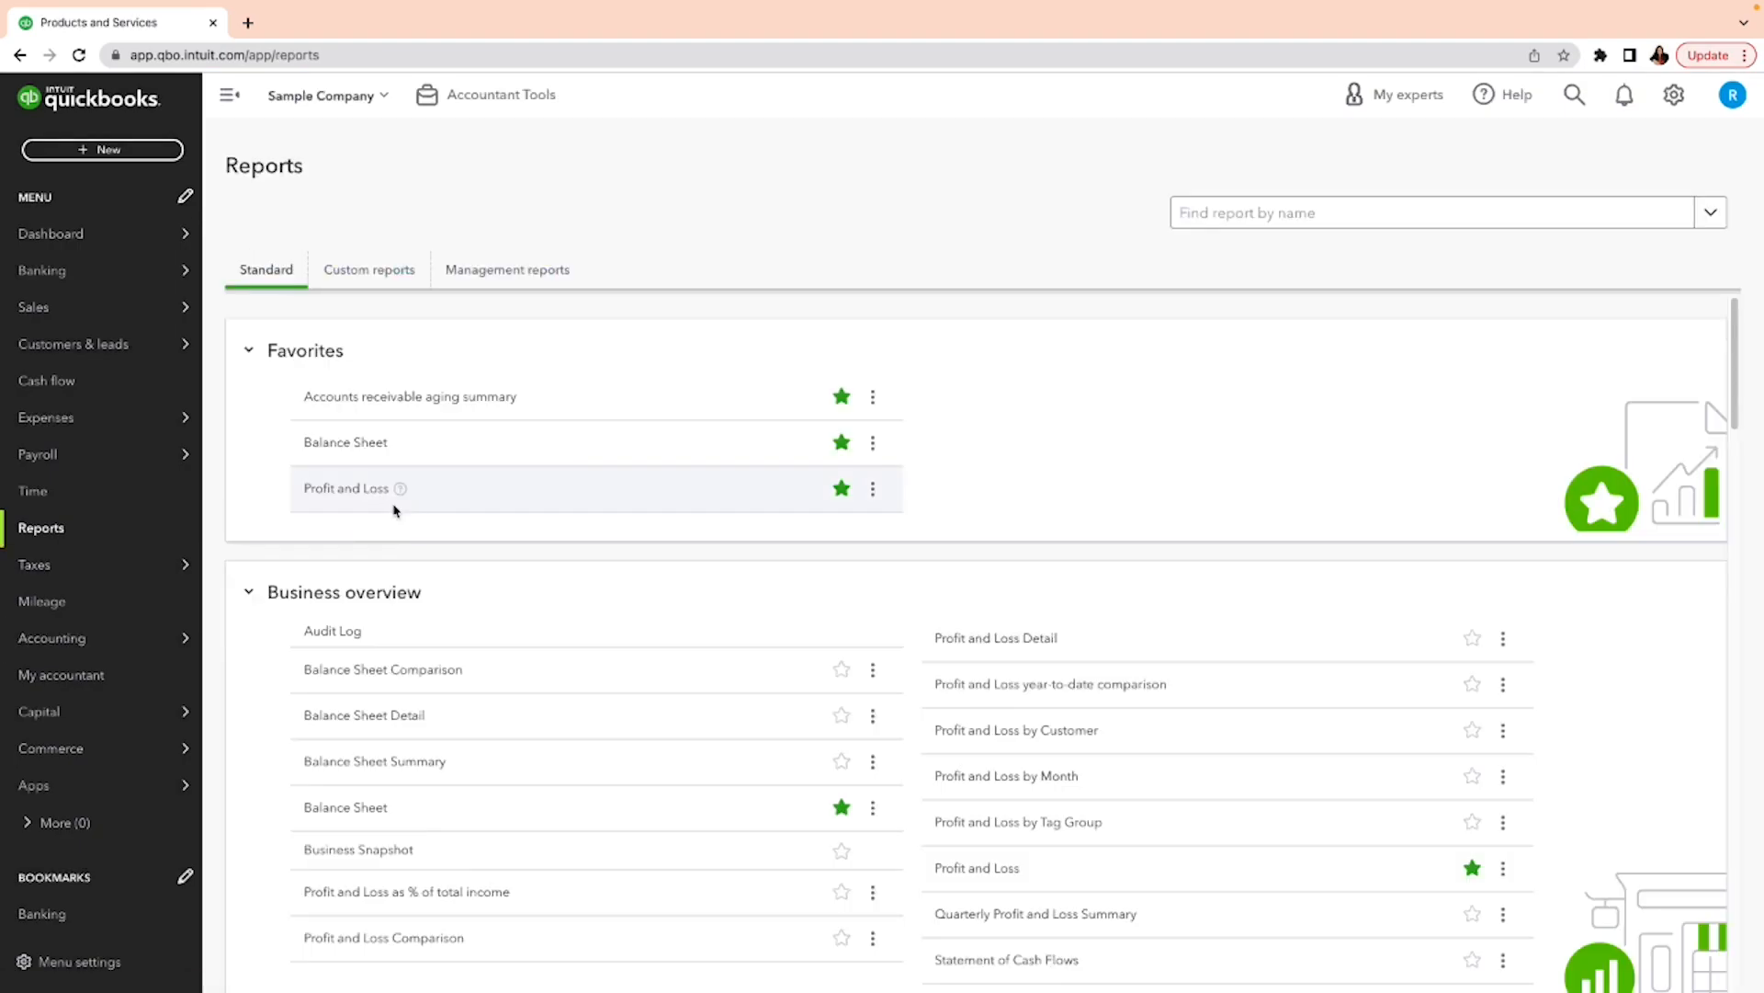
# - Open the Profit and Loss report, view the transactions behind the Discounts given amount, and return to the report
pyautogui.click(368, 495)
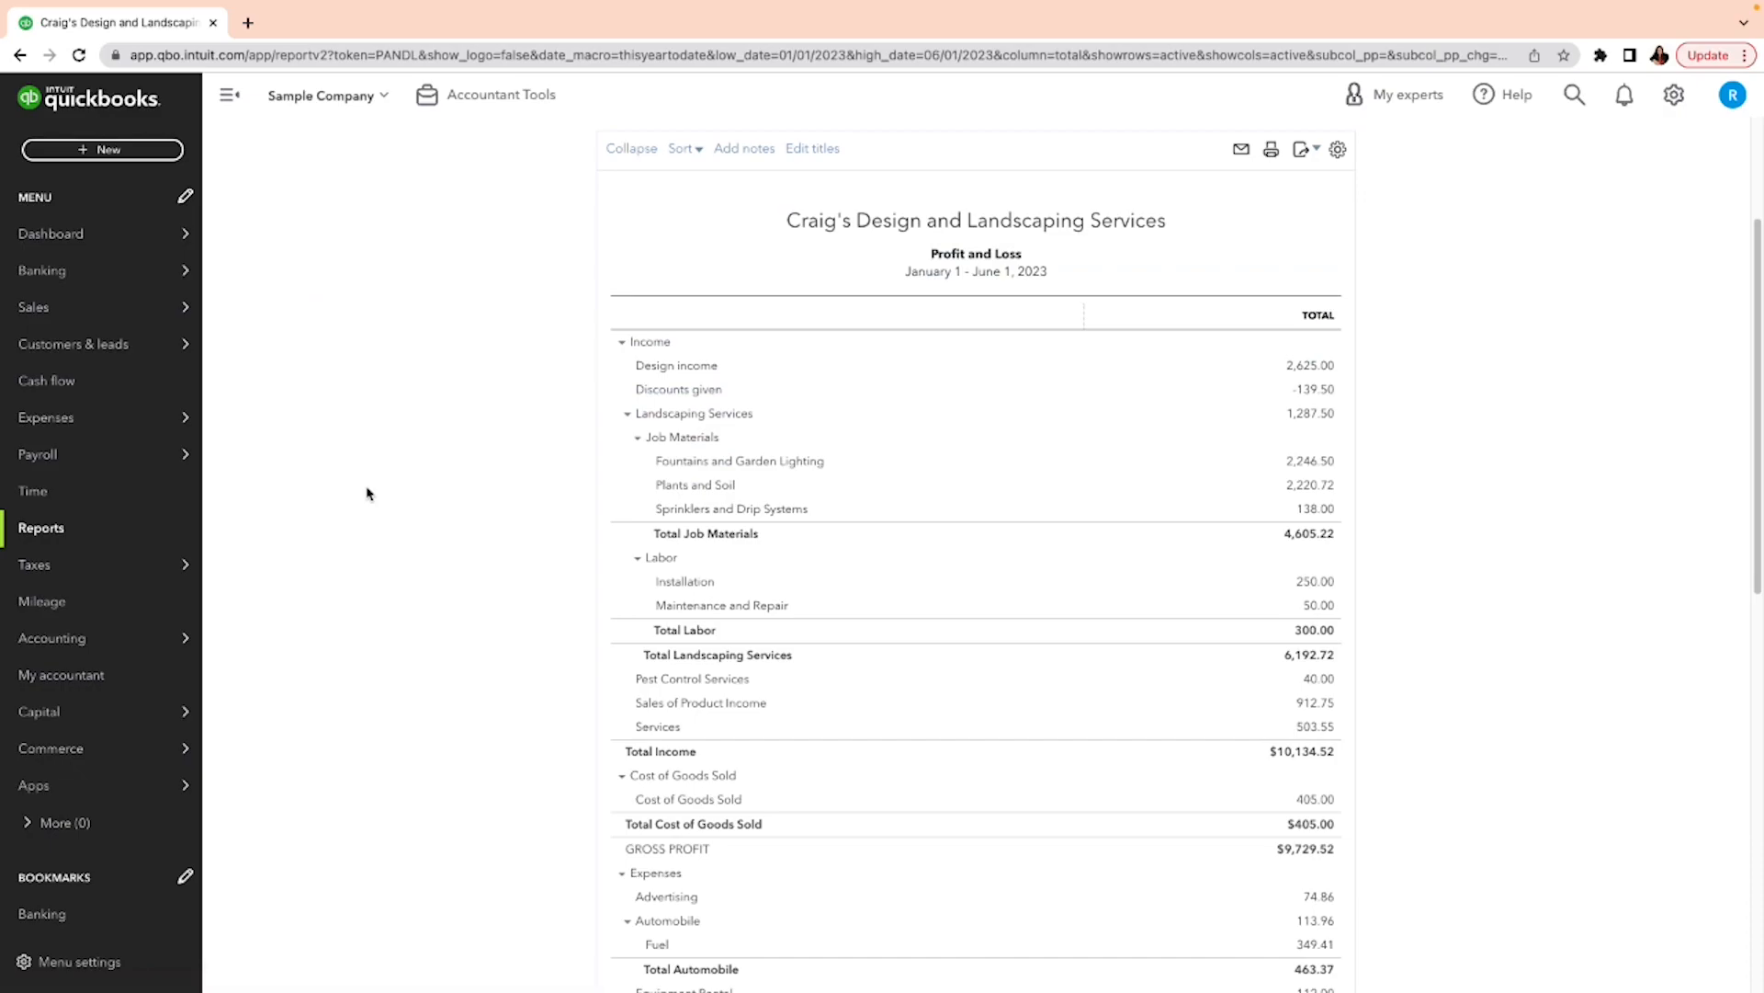
pyautogui.scroll(1, 460, 475)
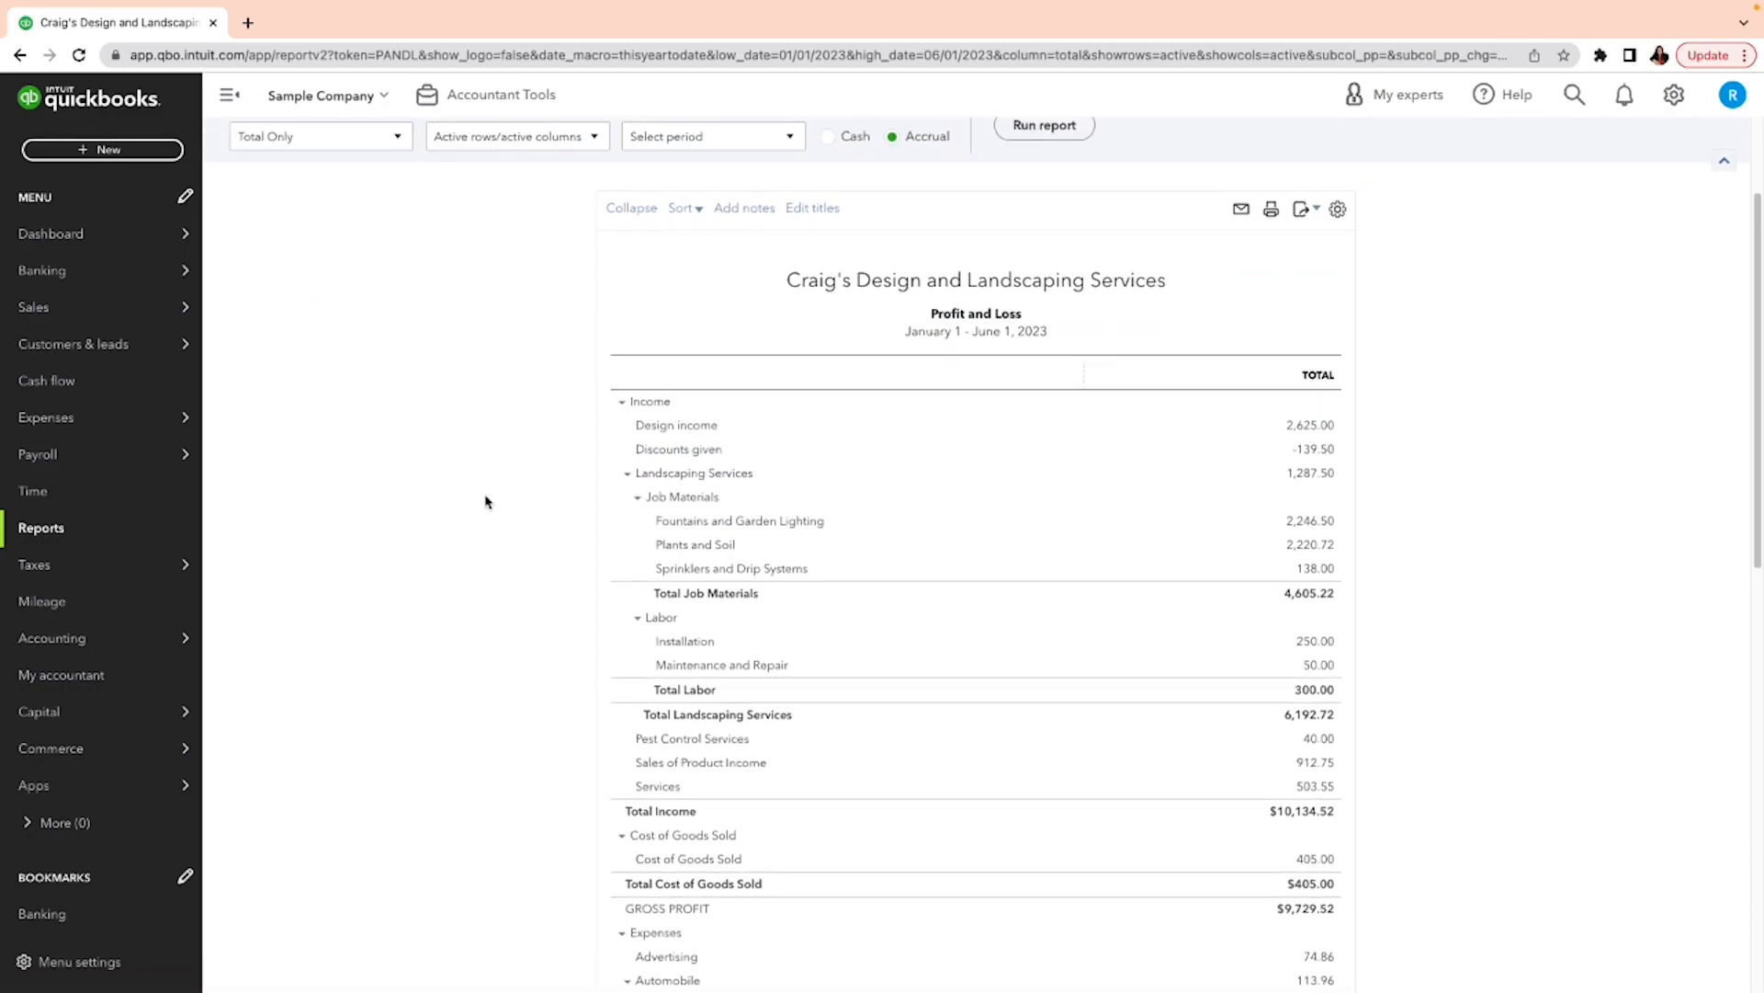
pyautogui.click(1315, 451)
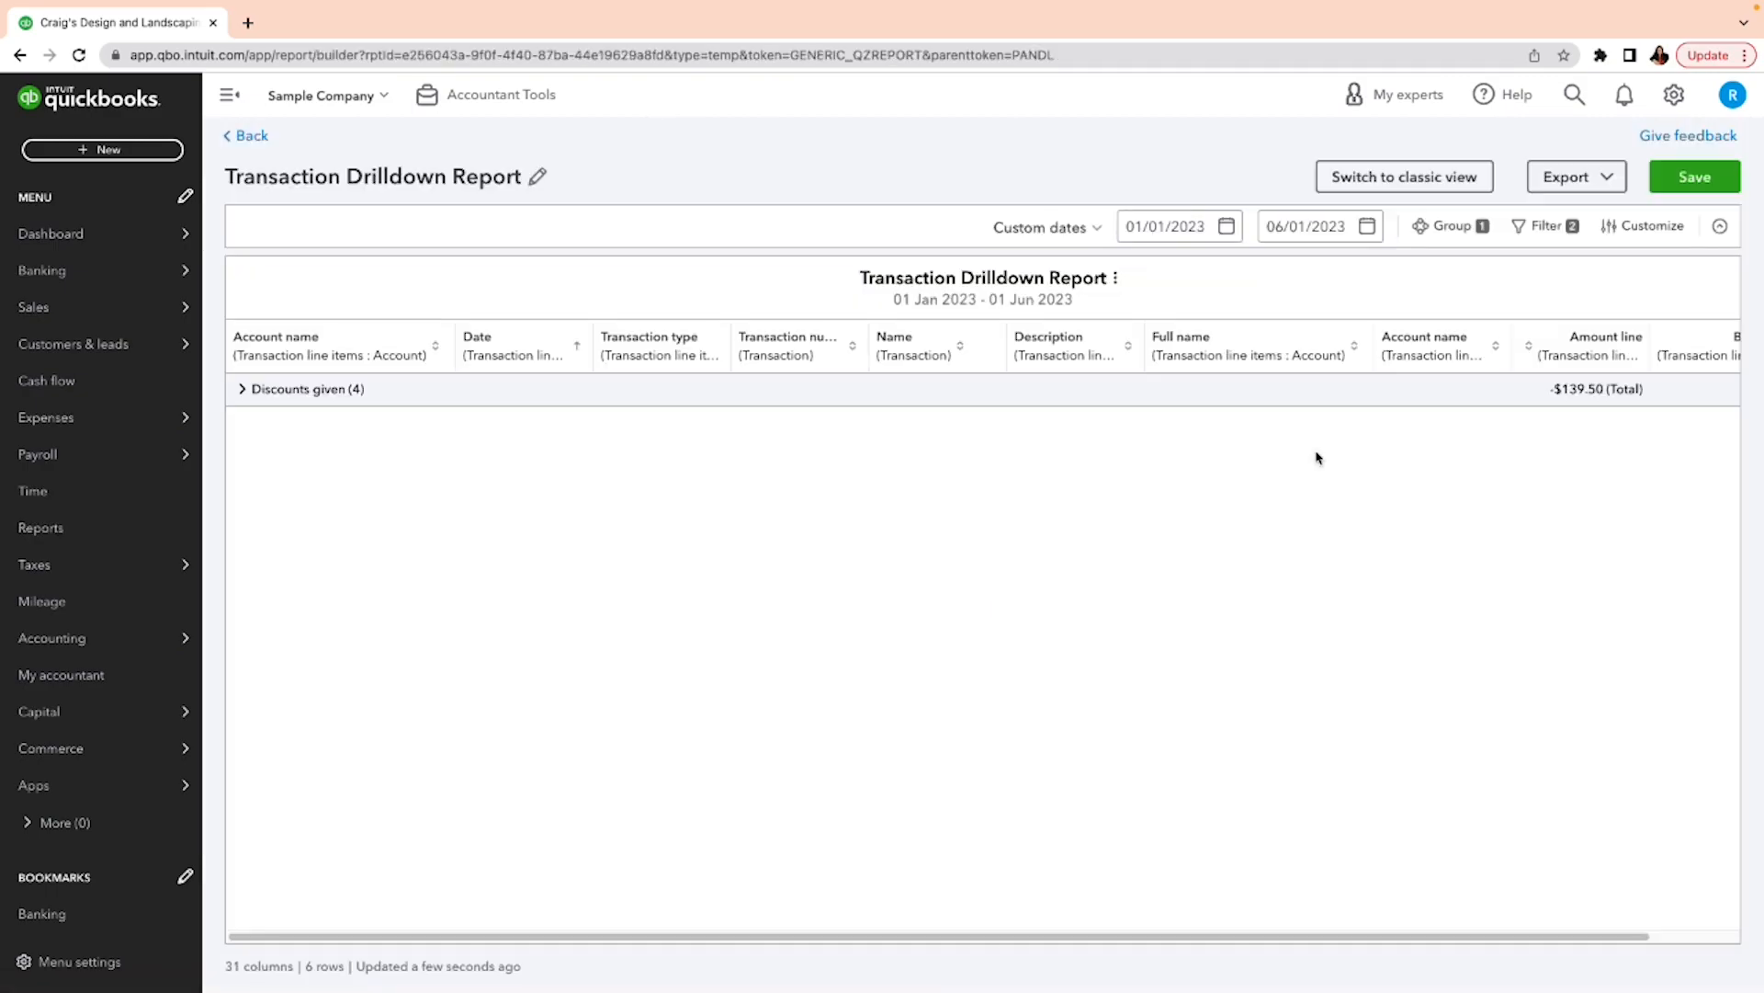
pyautogui.click(249, 138)
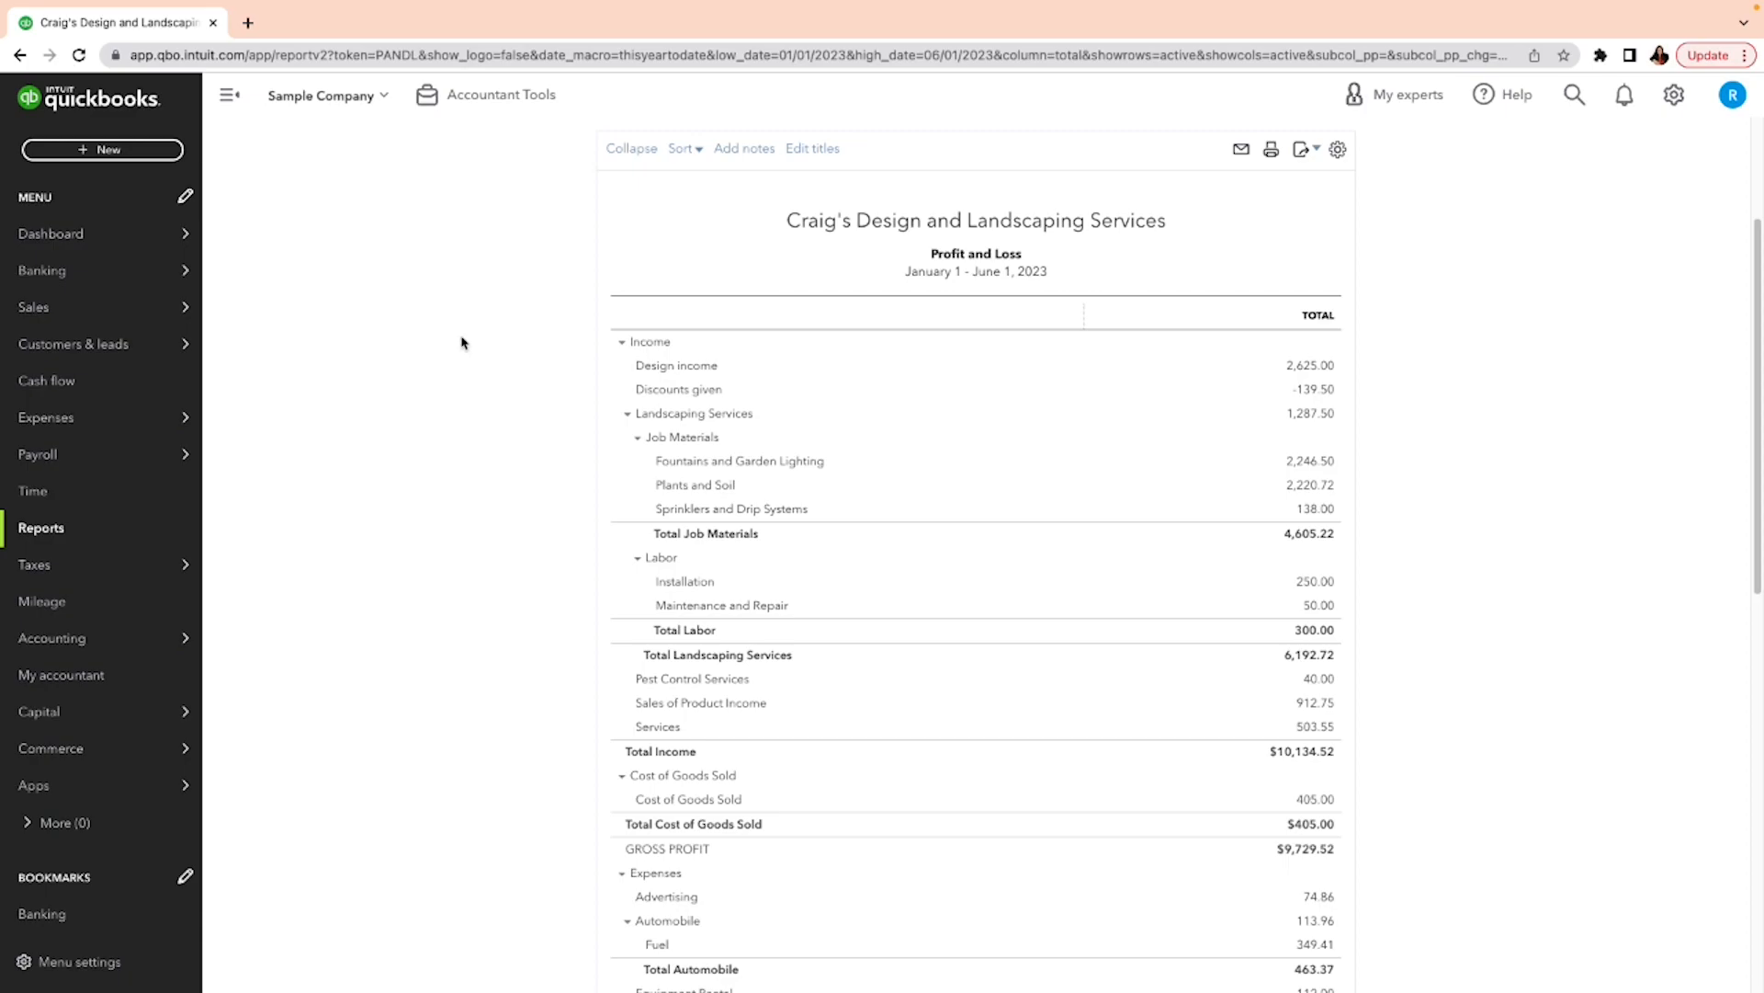
# - Examine the income, cost of goods sold and expense lines in the Profit and Loss report
pyautogui.scroll(-1, 1057, 552)
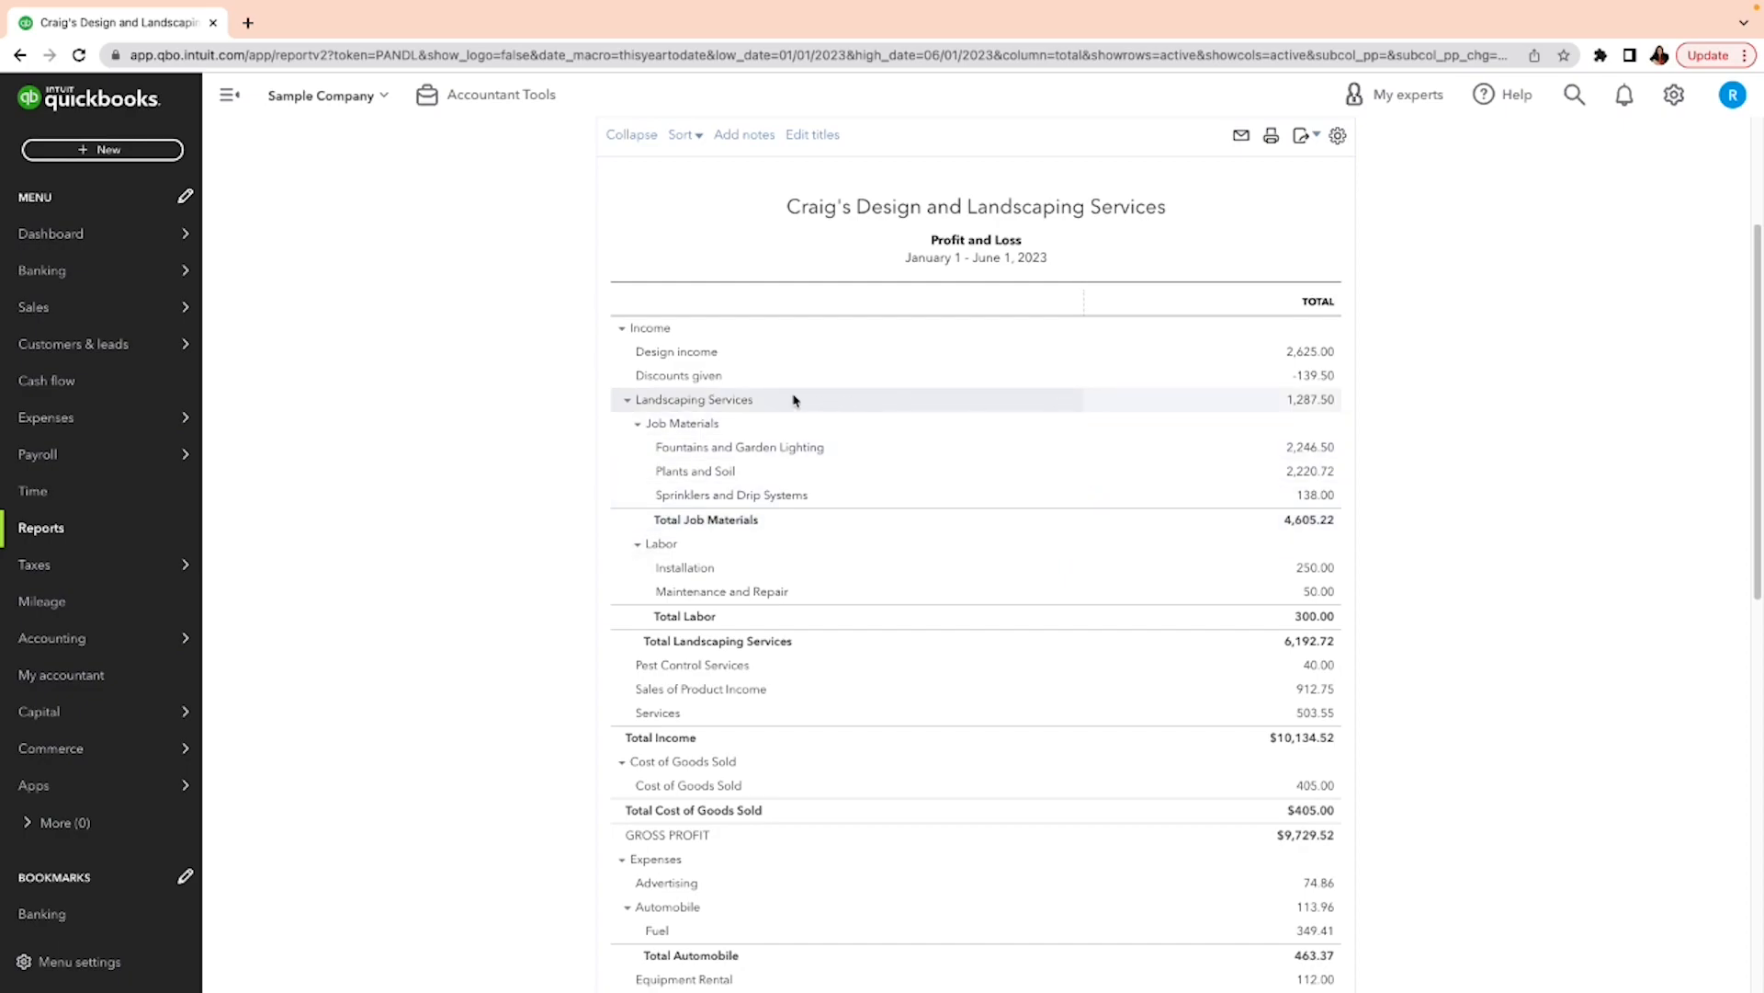
pyautogui.scroll(-1, 711, 490)
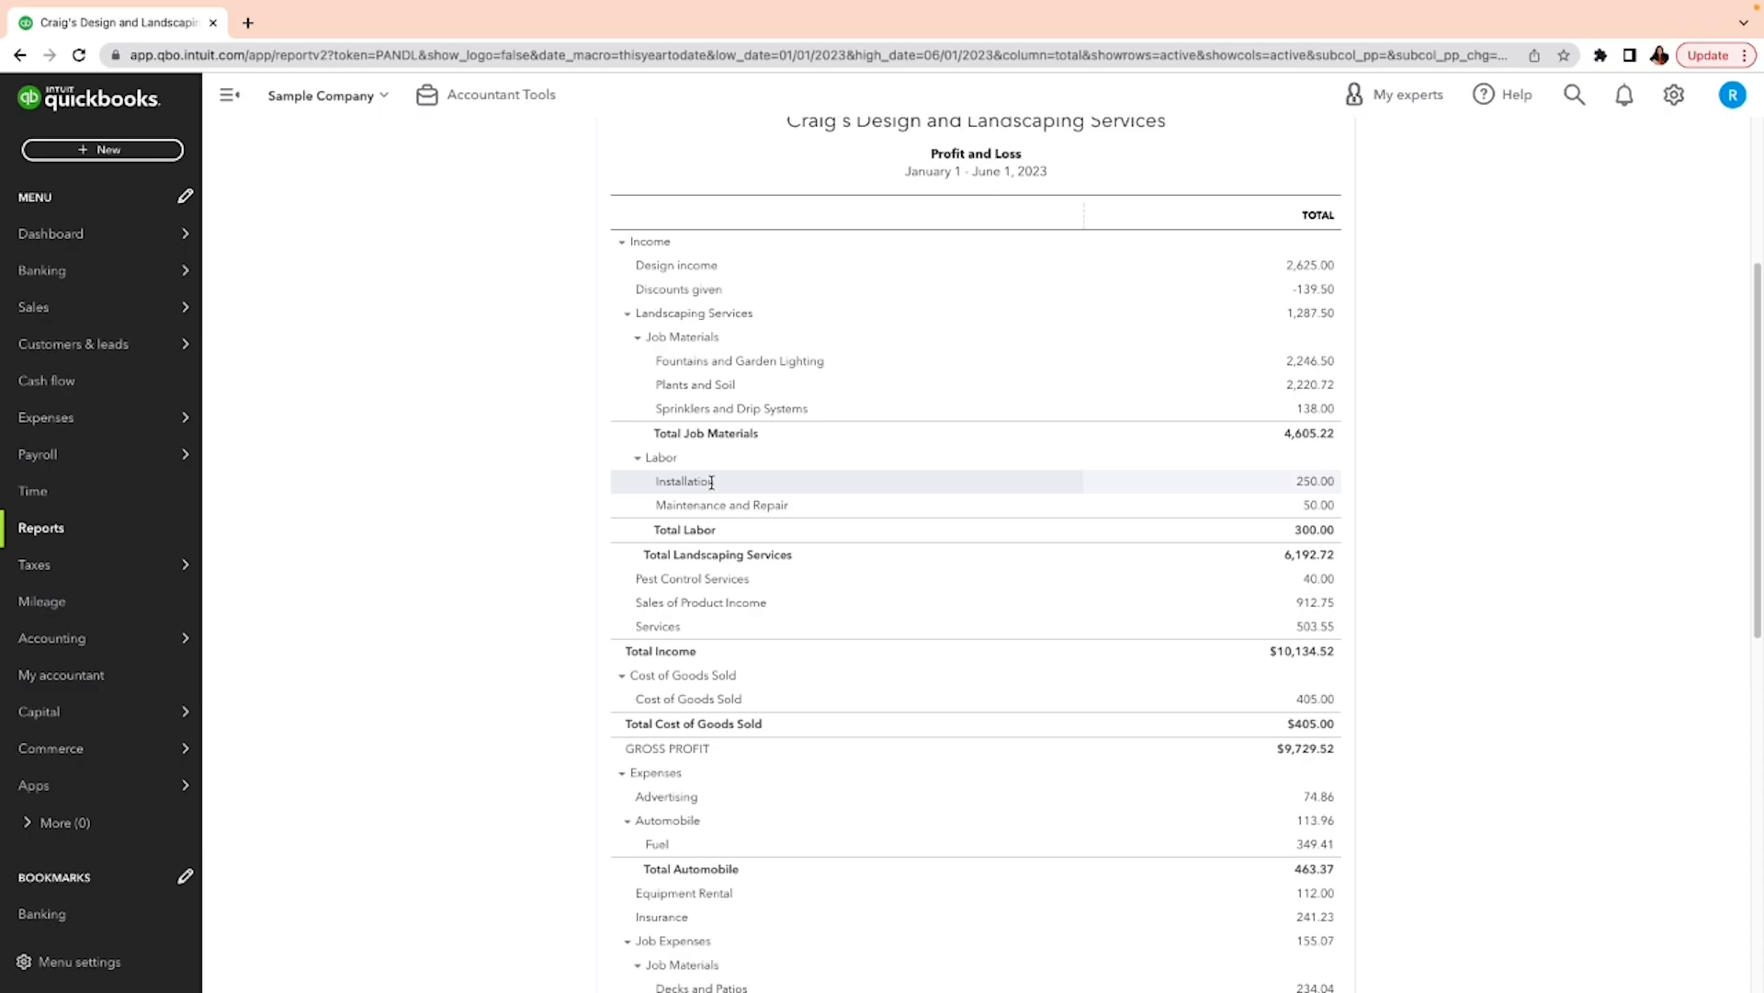
pyautogui.scroll(-1, 748, 478)
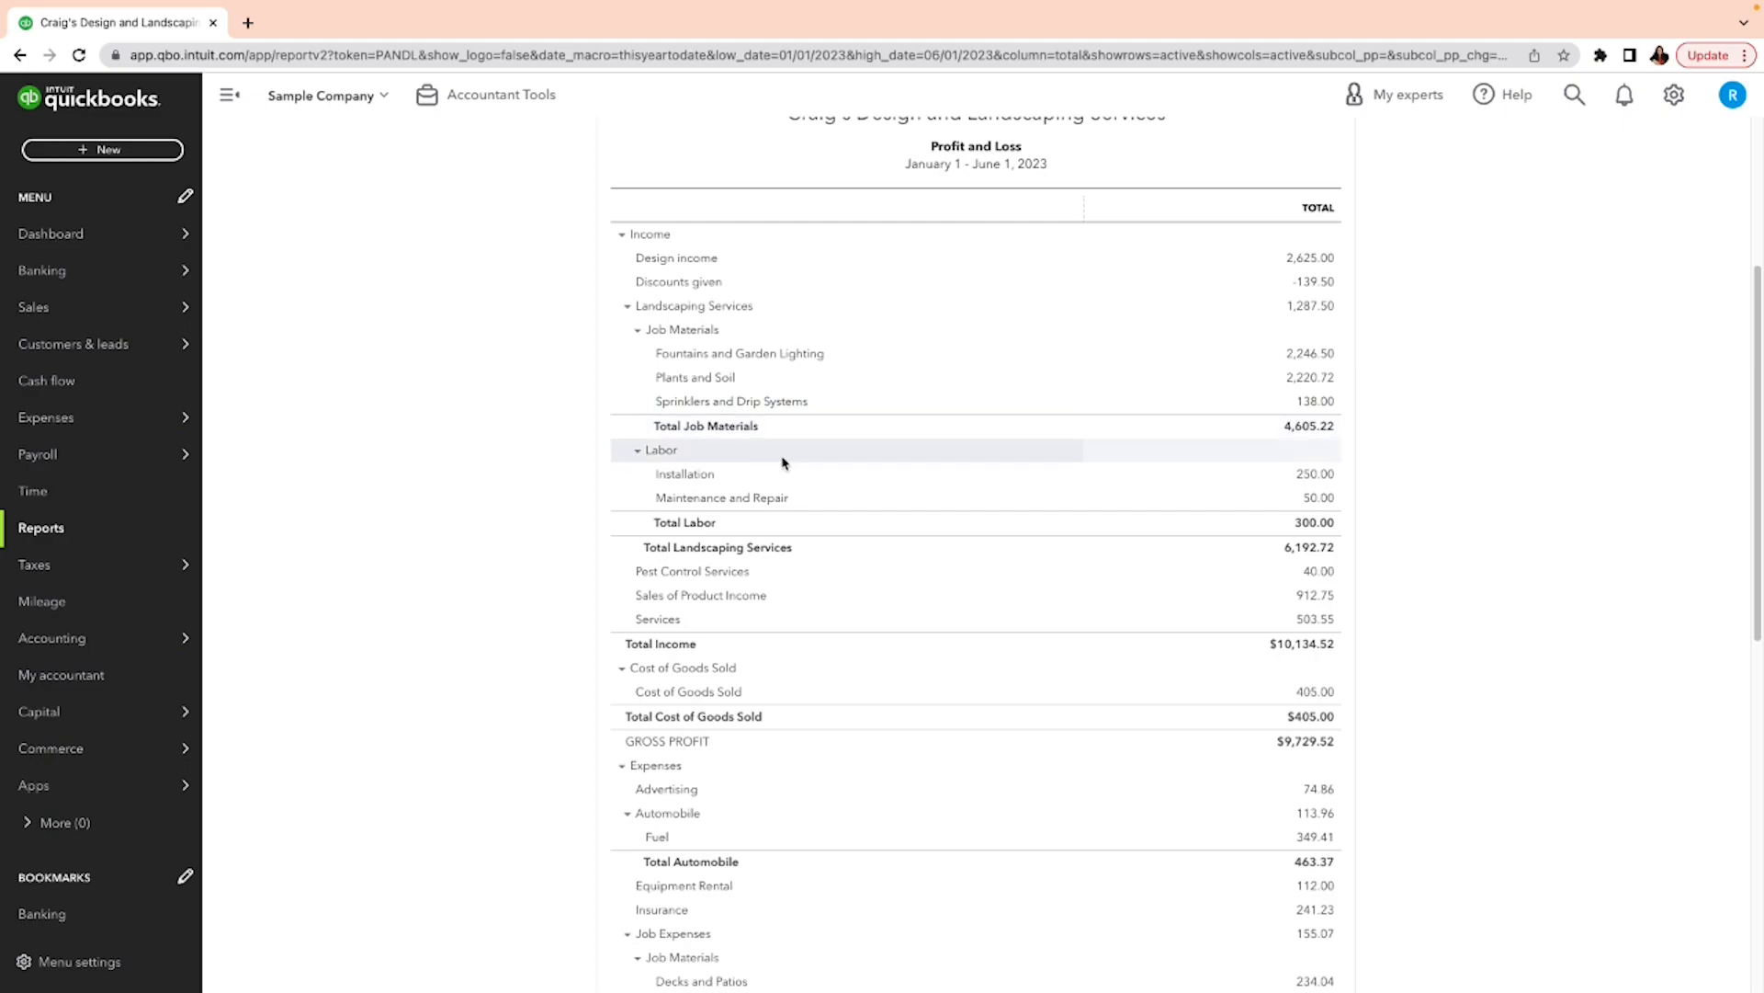
pyautogui.scroll(-1, 784, 463)
pyautogui.scroll(-1, 789, 462)
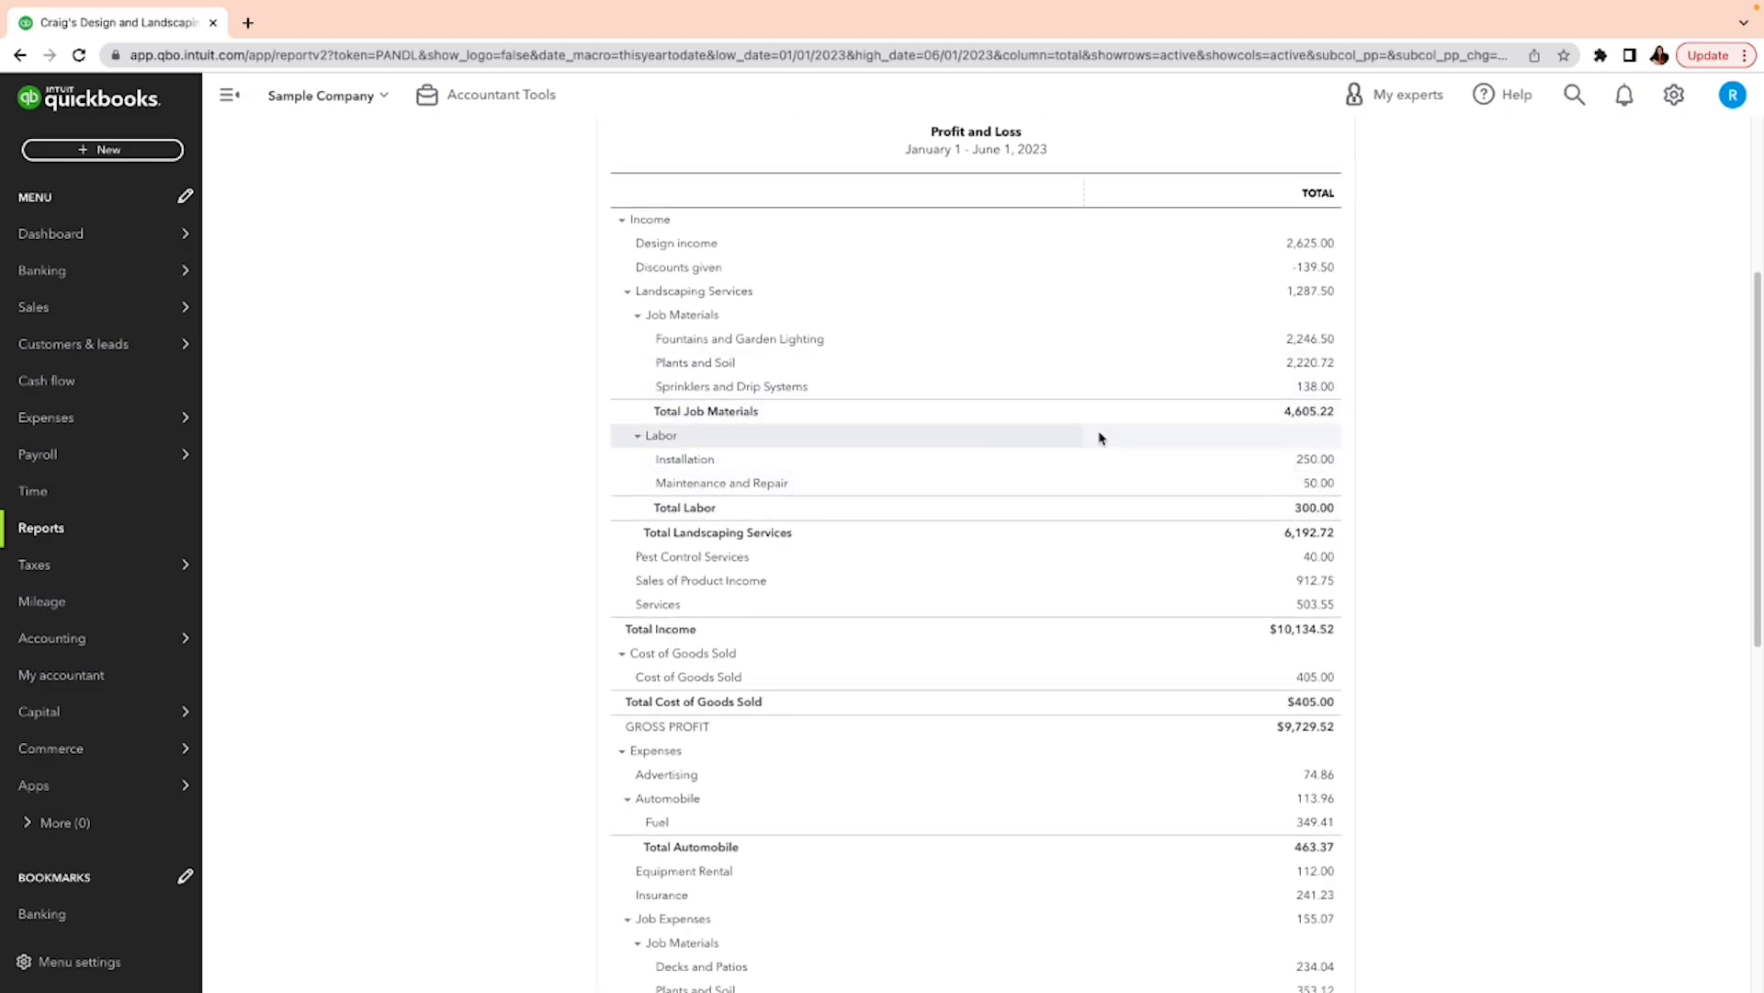
pyautogui.scroll(-2, 1100, 437)
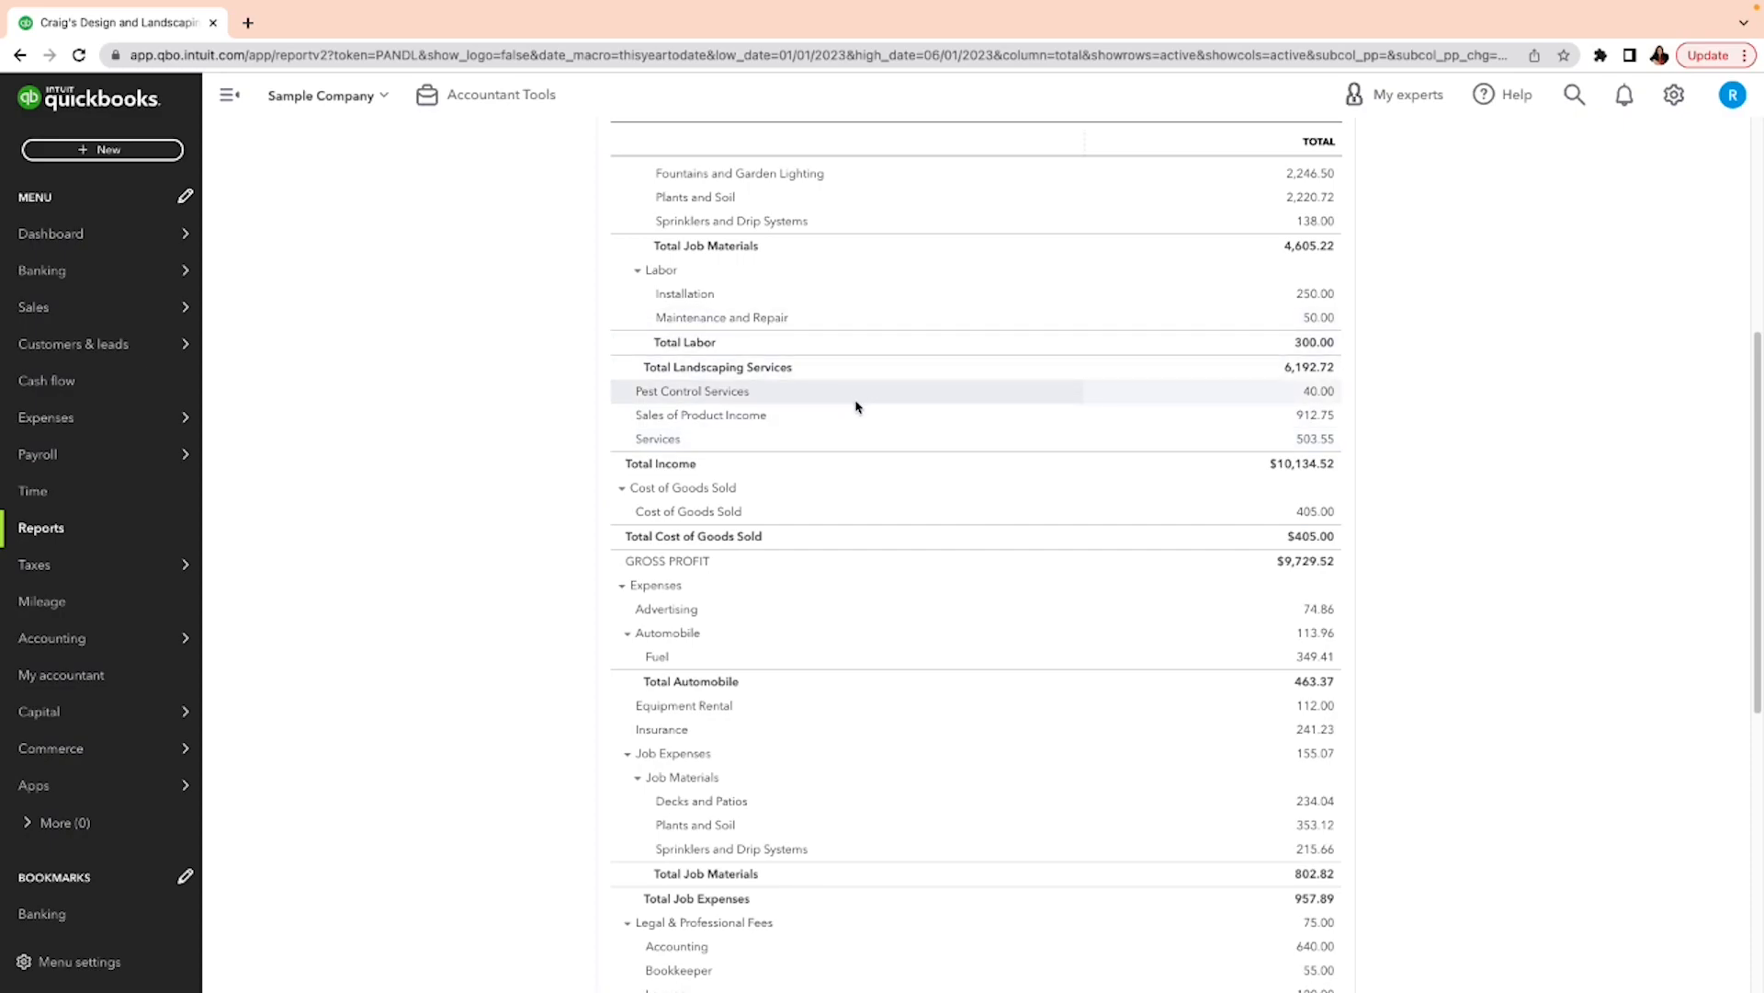
pyautogui.scroll(-1, 857, 406)
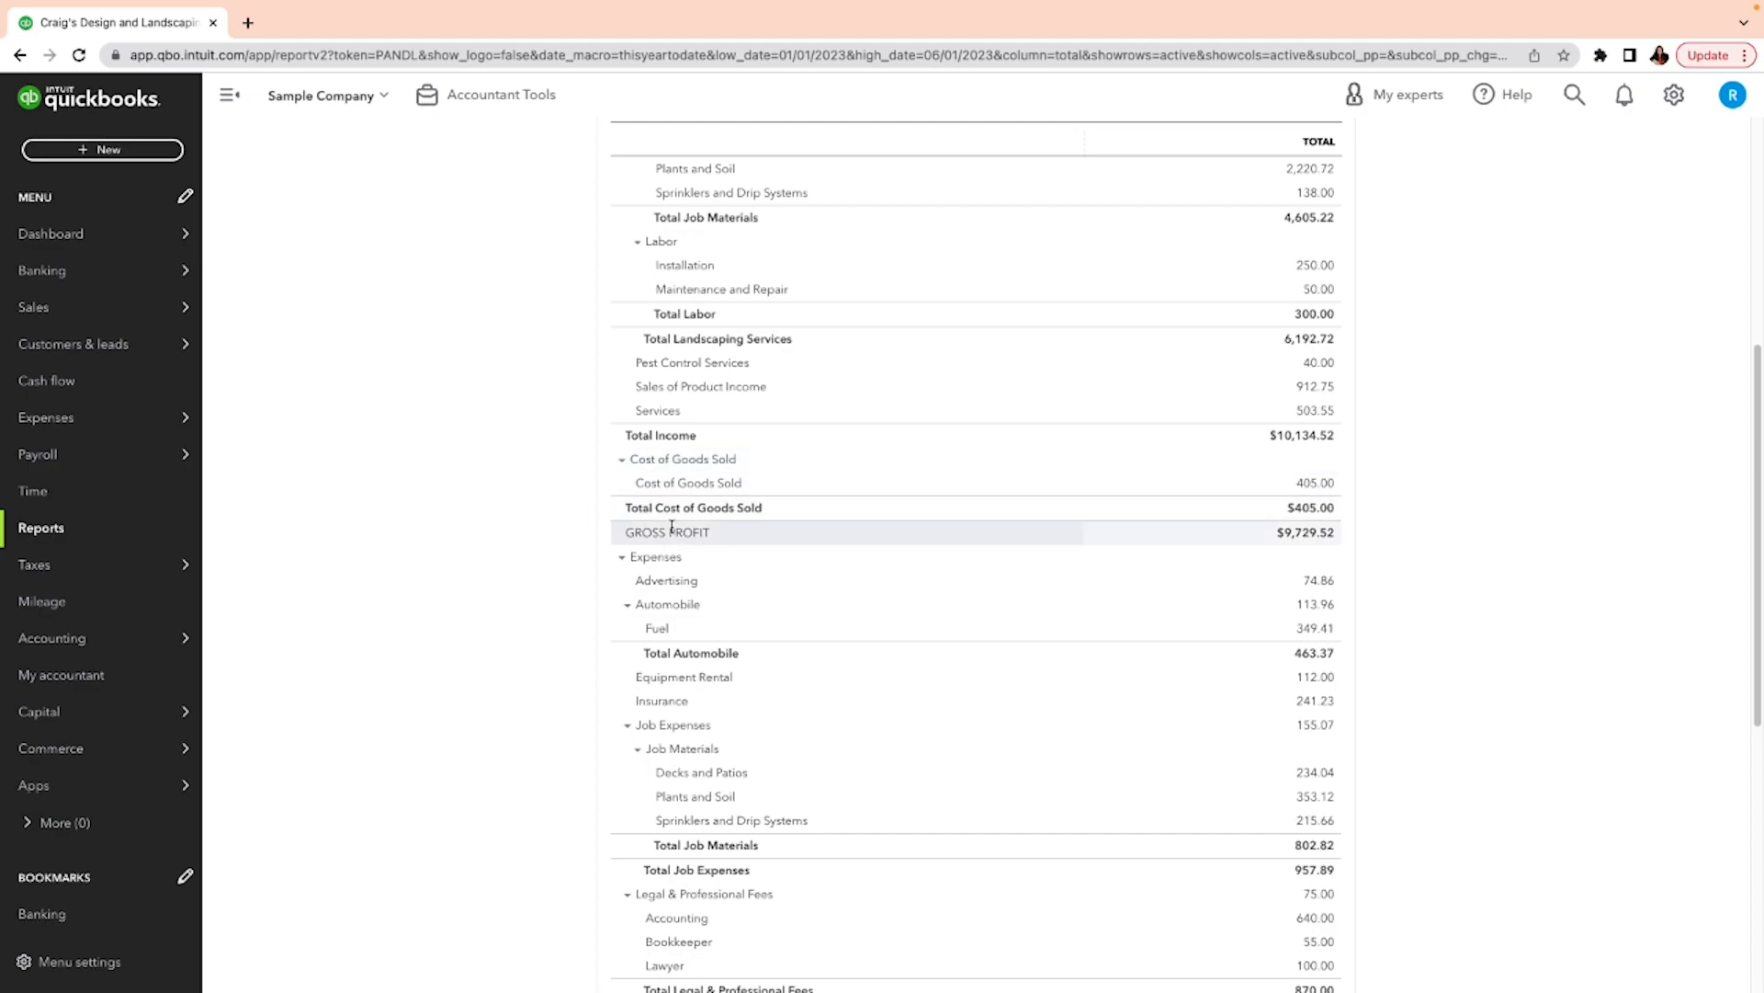
pyautogui.scroll(6, 1292, 596)
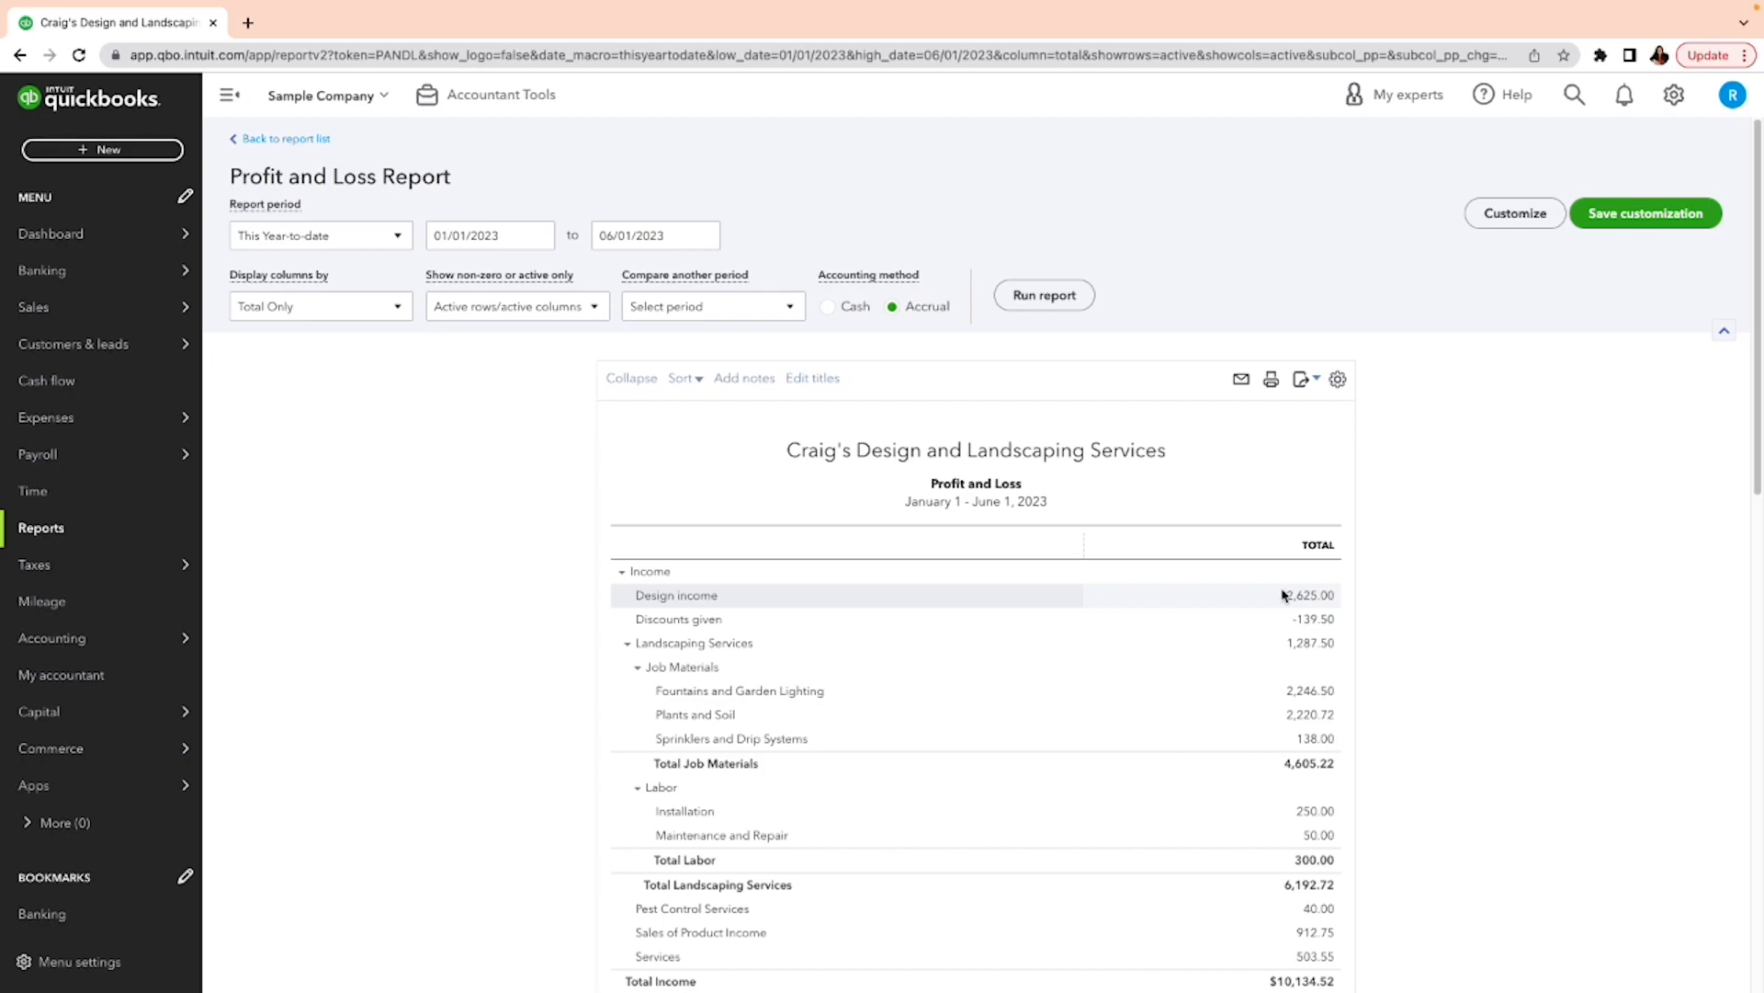
# - Examine the full Profit and Loss report down to the net operating income, other expenses and net income lines
pyautogui.scroll(-7, 1379, 576)
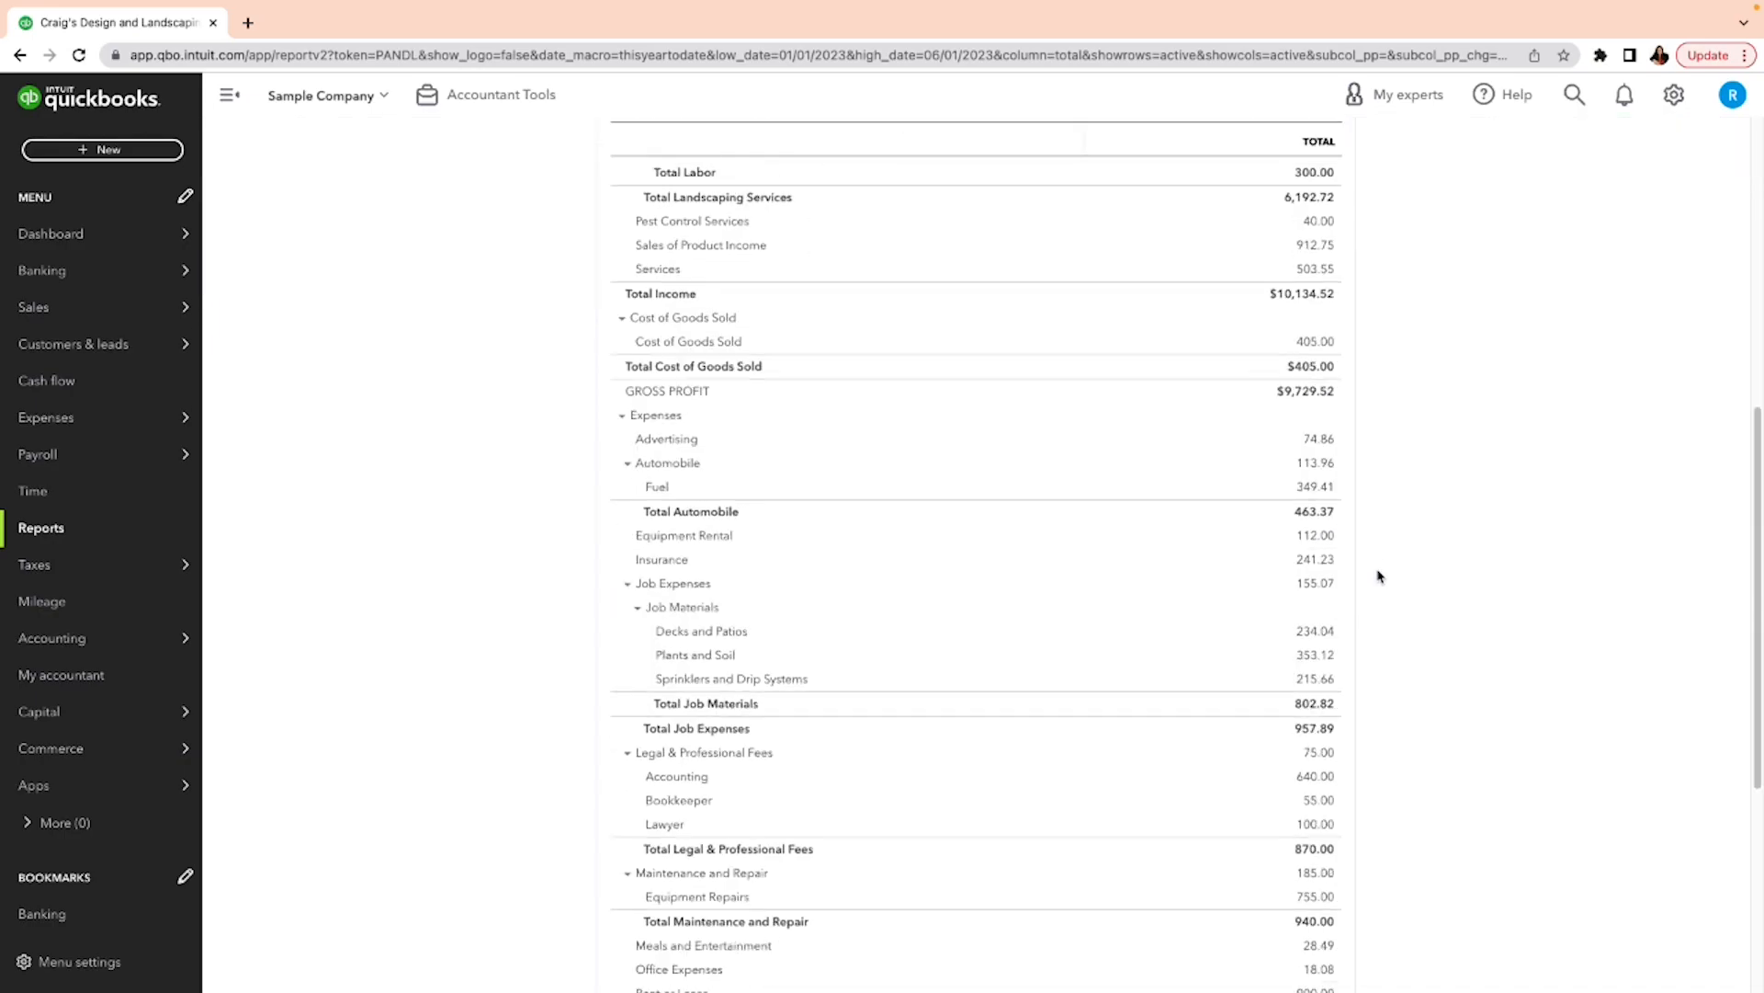
pyautogui.scroll(-5, 1379, 576)
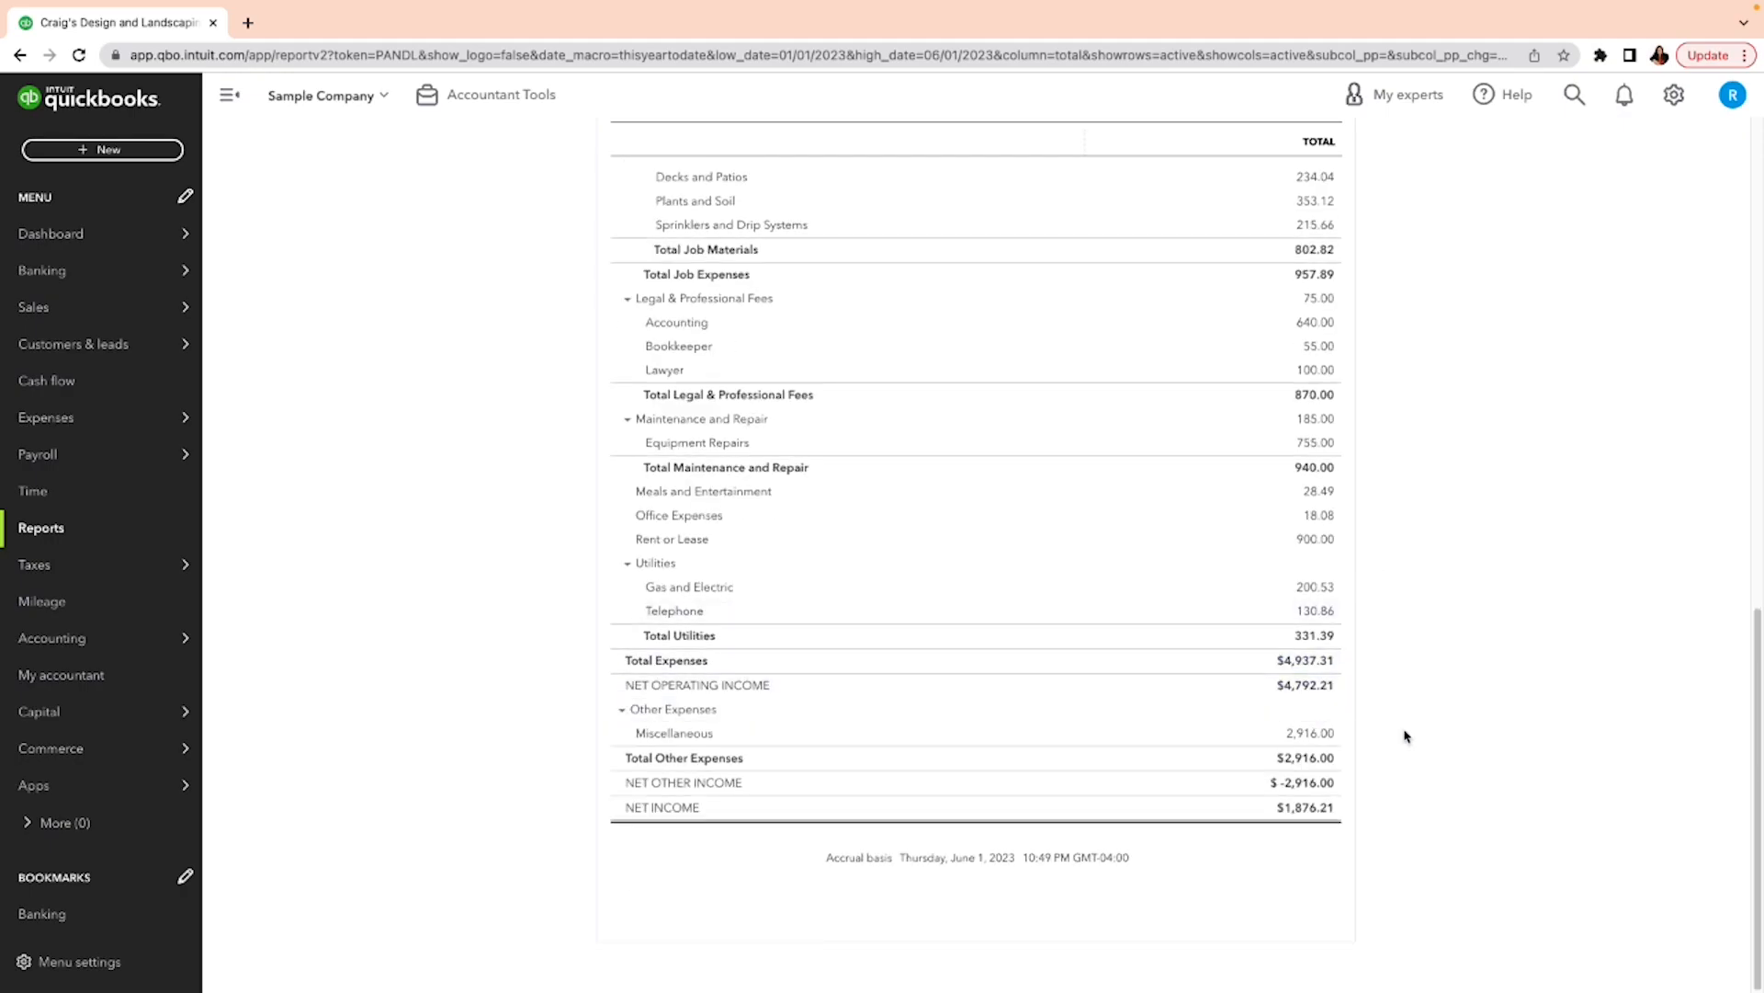
pyautogui.scroll(6, 1406, 713)
pyautogui.scroll(7, 1408, 708)
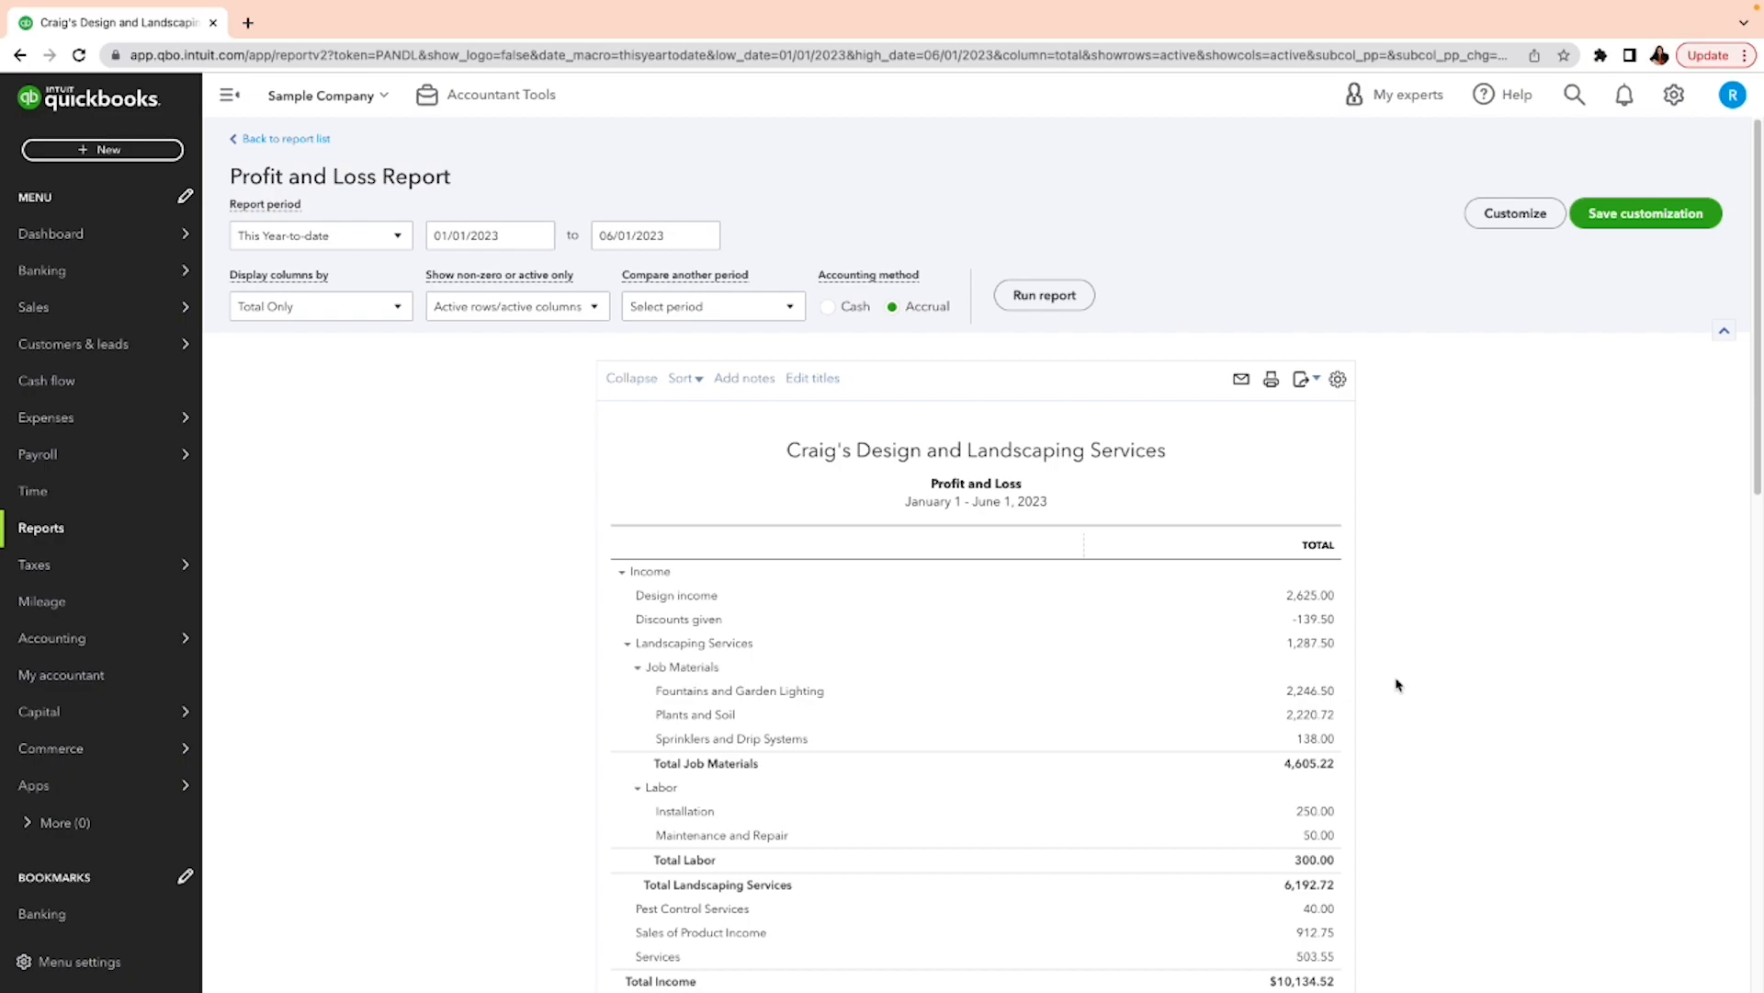
pyautogui.scroll(-2, 1385, 672)
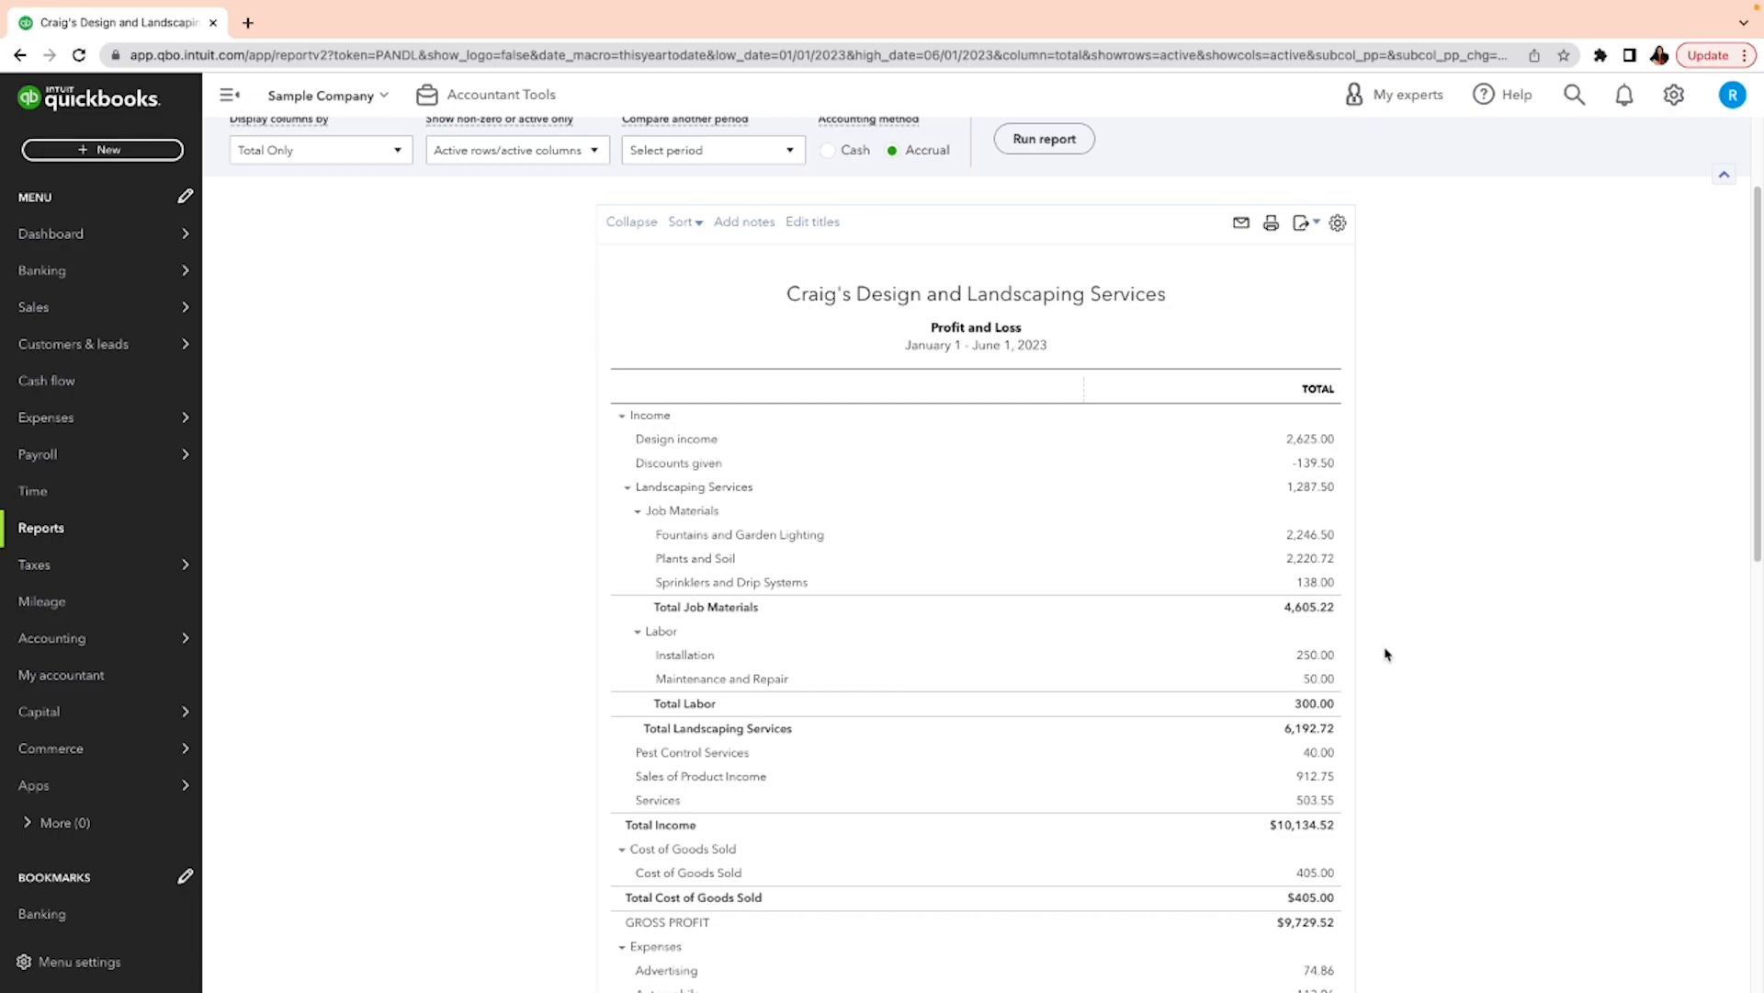
pyautogui.scroll(-5, 1398, 634)
pyautogui.scroll(-7, 1400, 634)
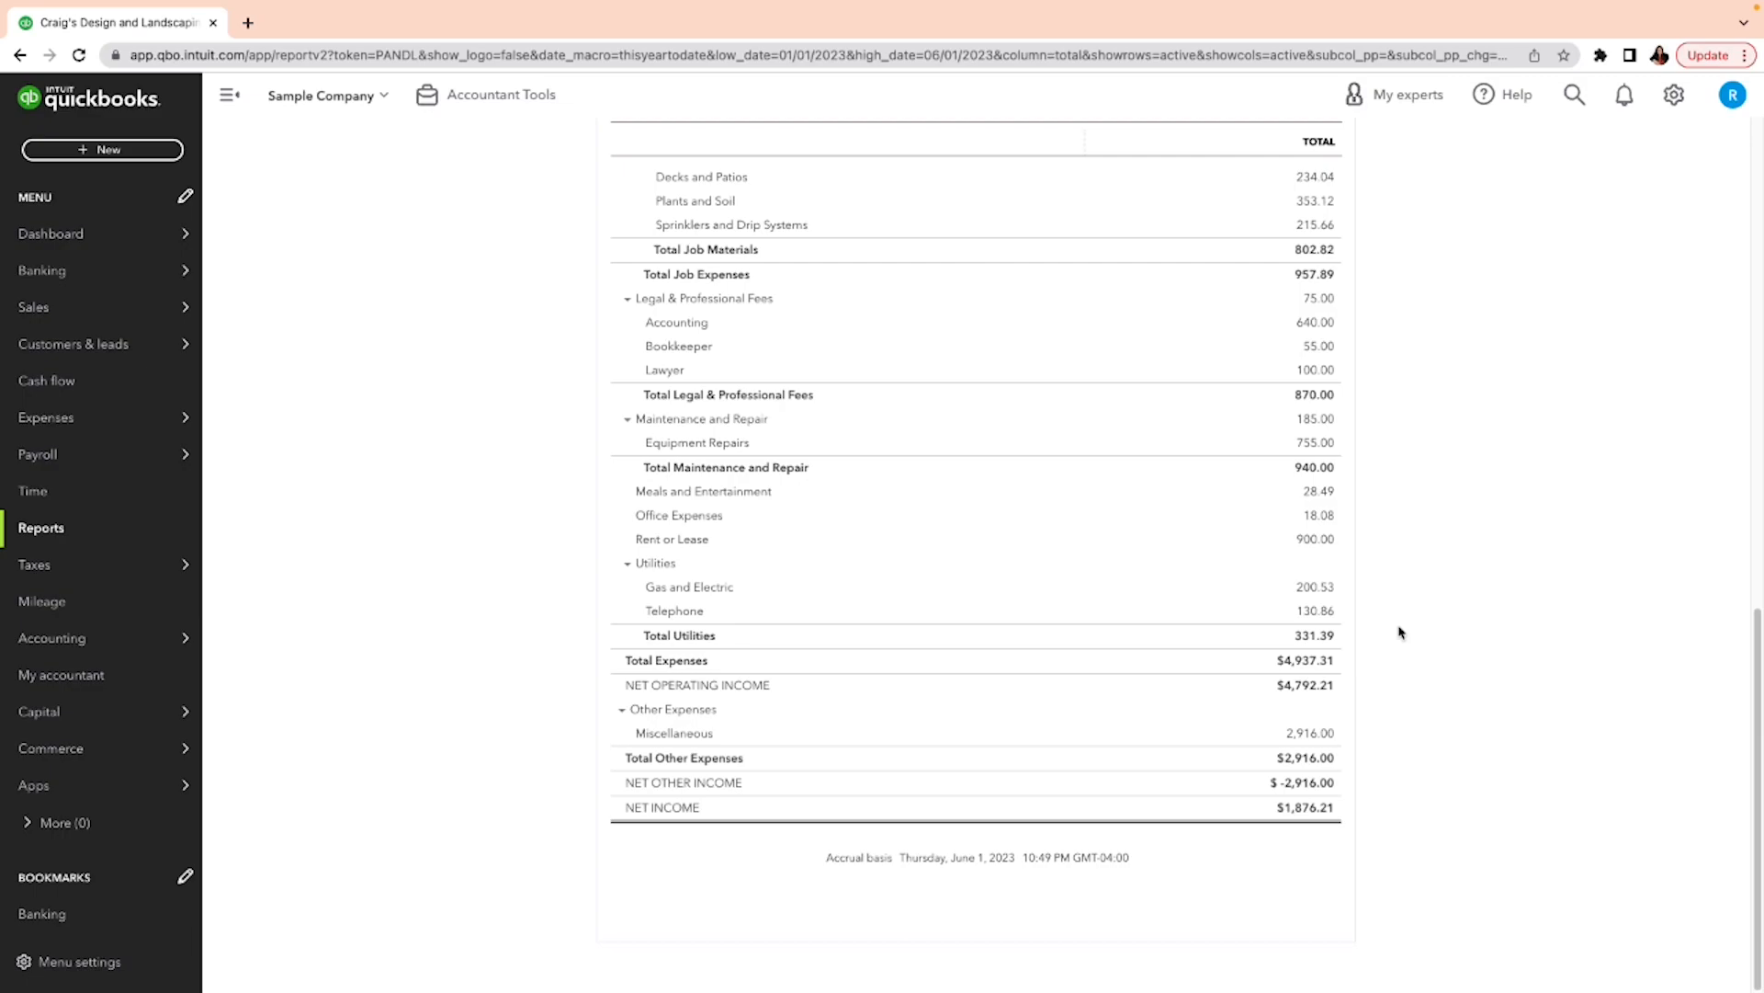
pyautogui.scroll(2, 1395, 635)
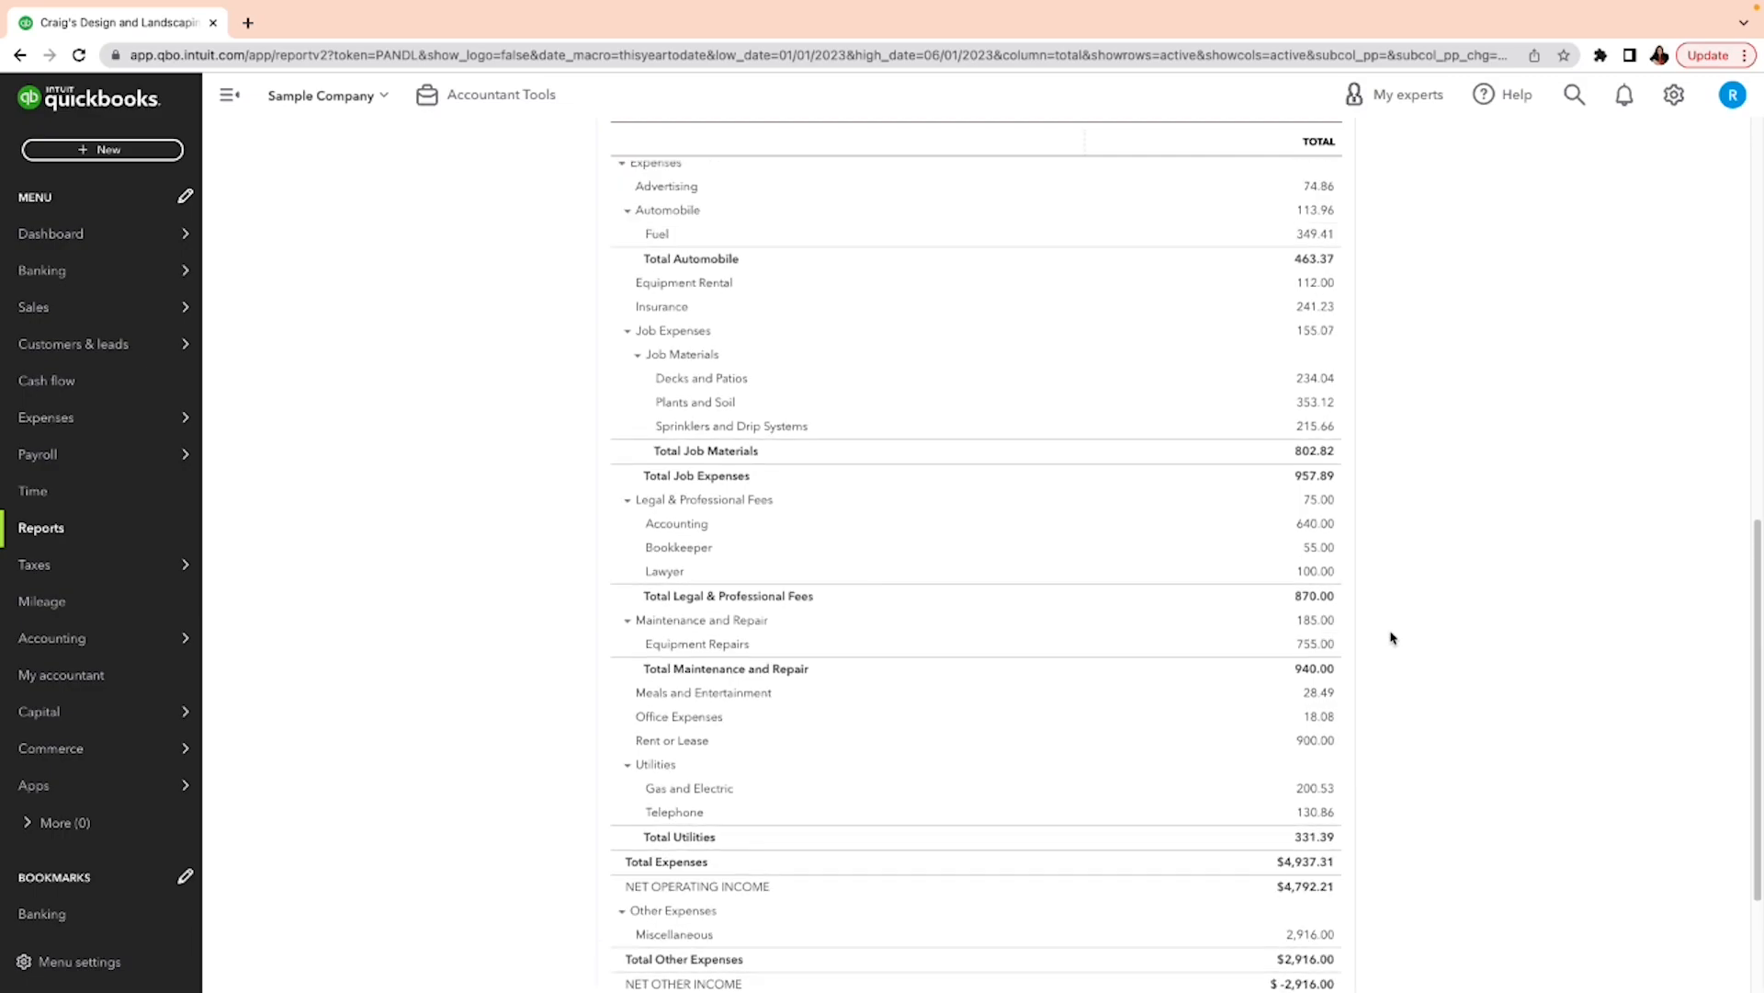
pyautogui.scroll(-2, 1392, 636)
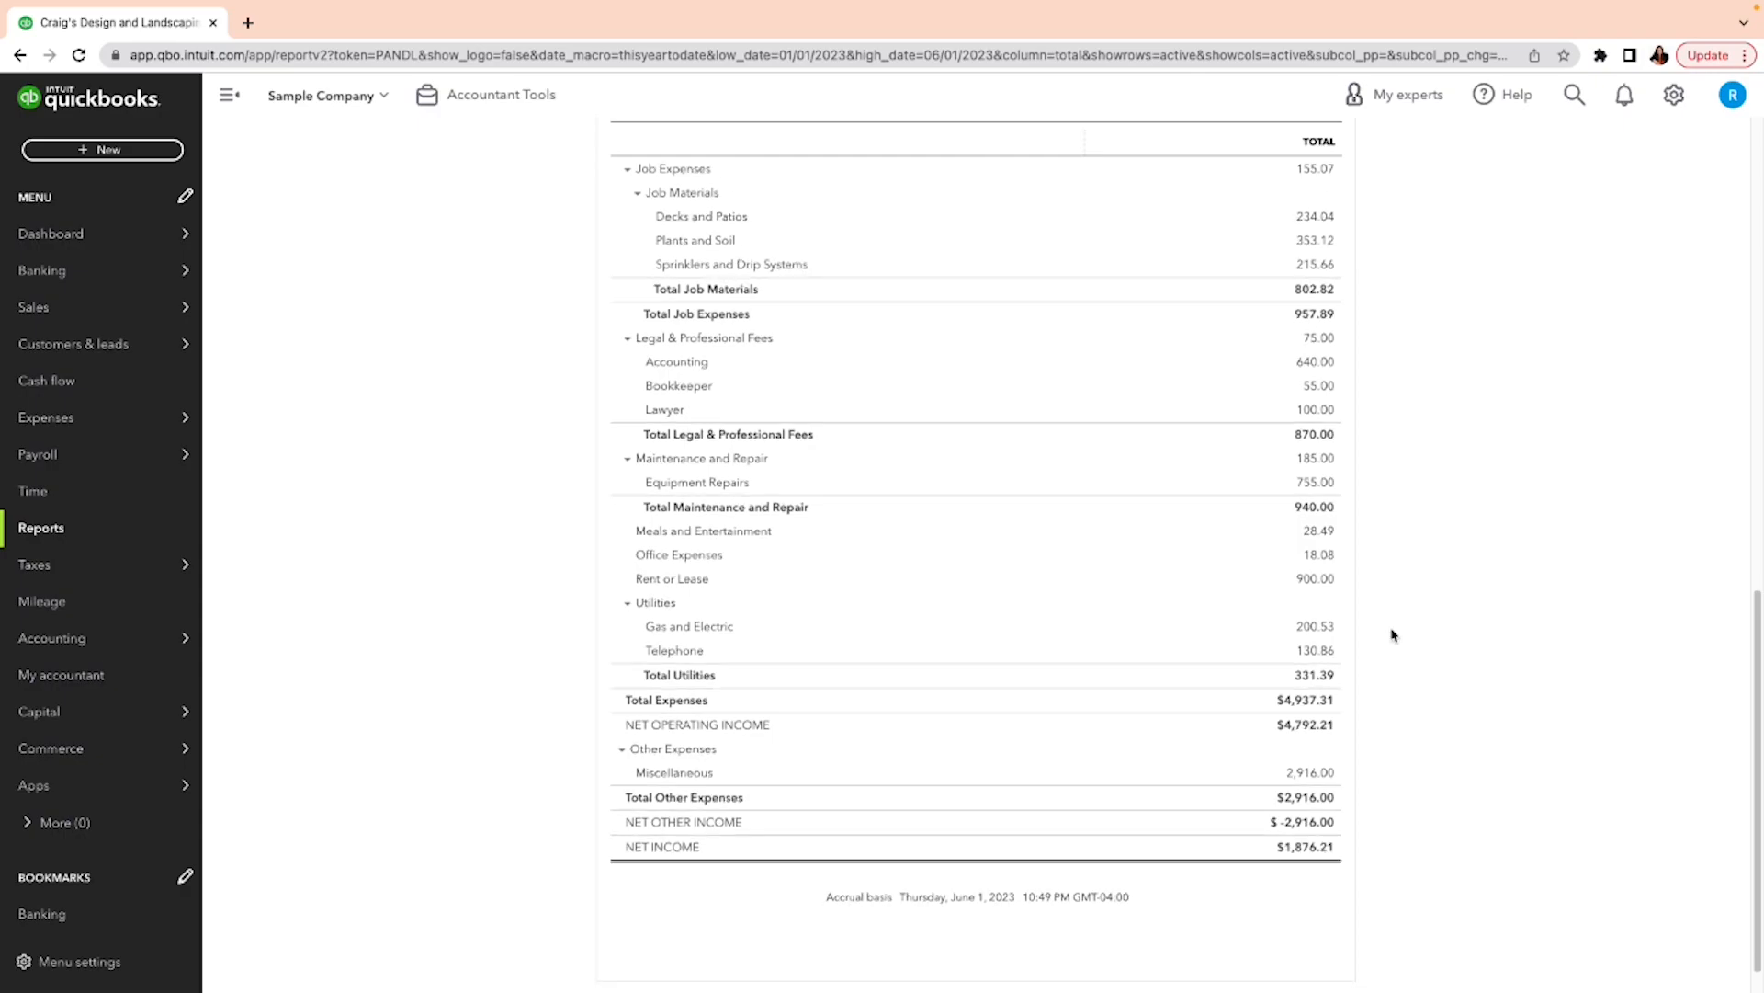
pyautogui.scroll(-1, 1389, 627)
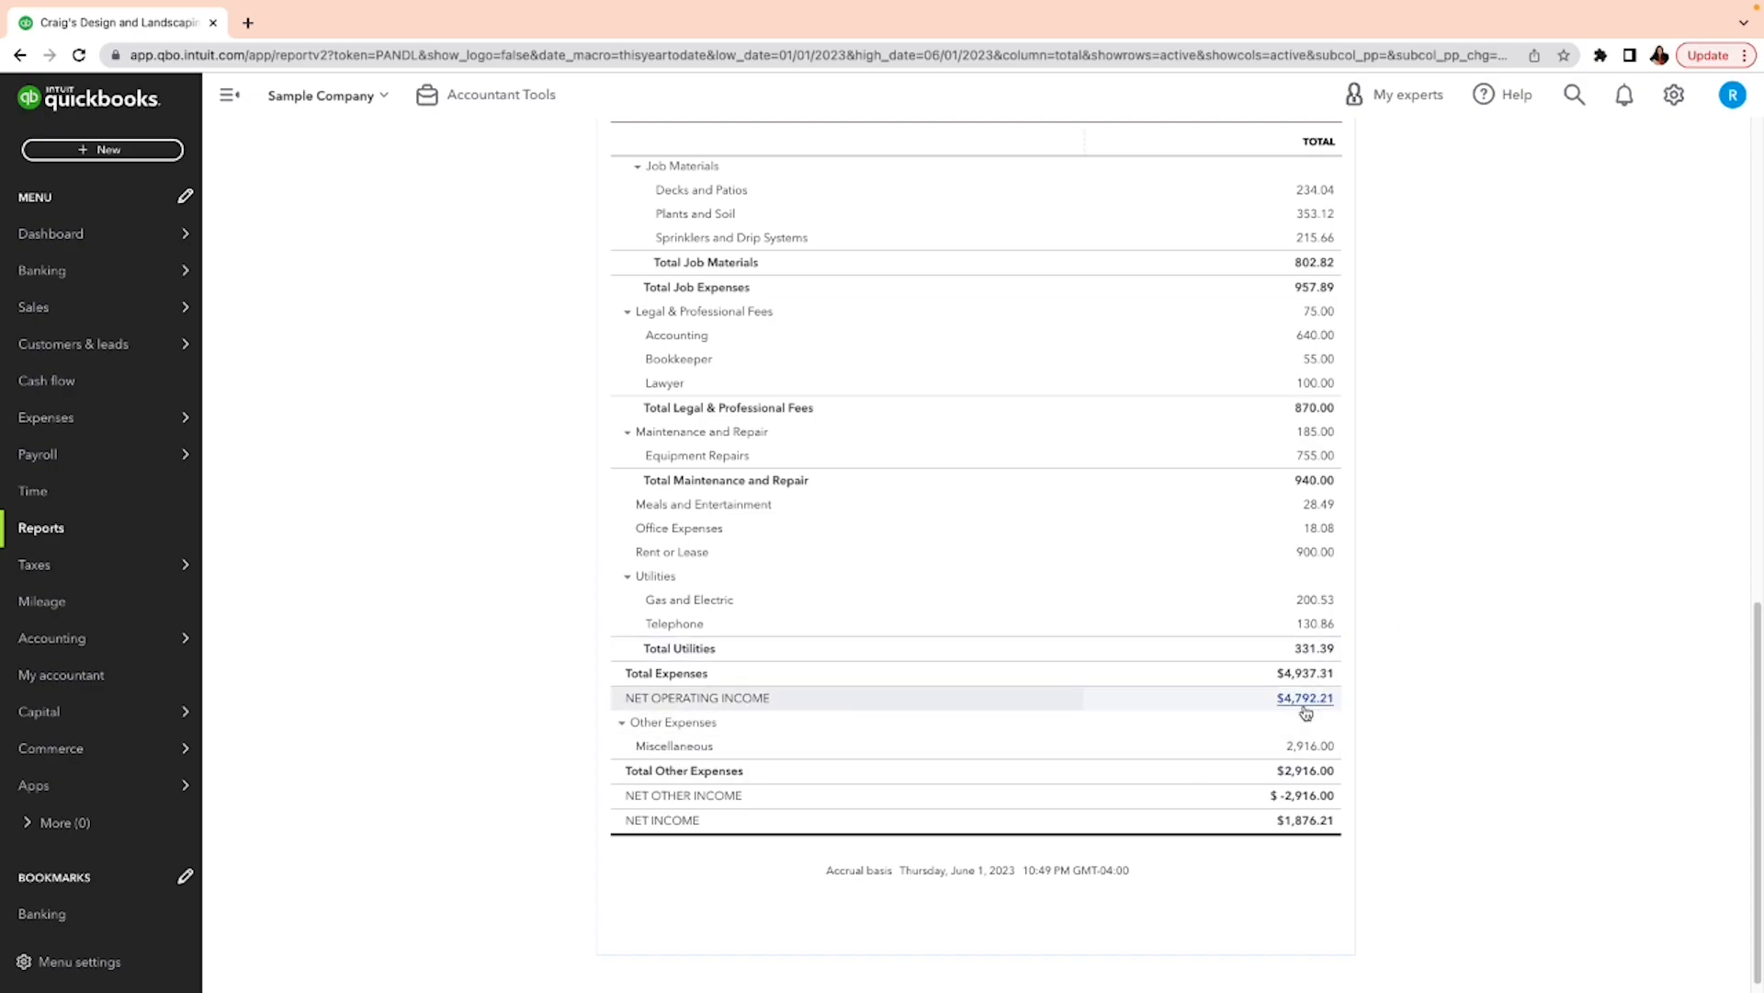
# - Review the expense categories against the income, discounts given and gross profit lines in the Profit and Loss report
pyautogui.scroll(3, 1365, 724)
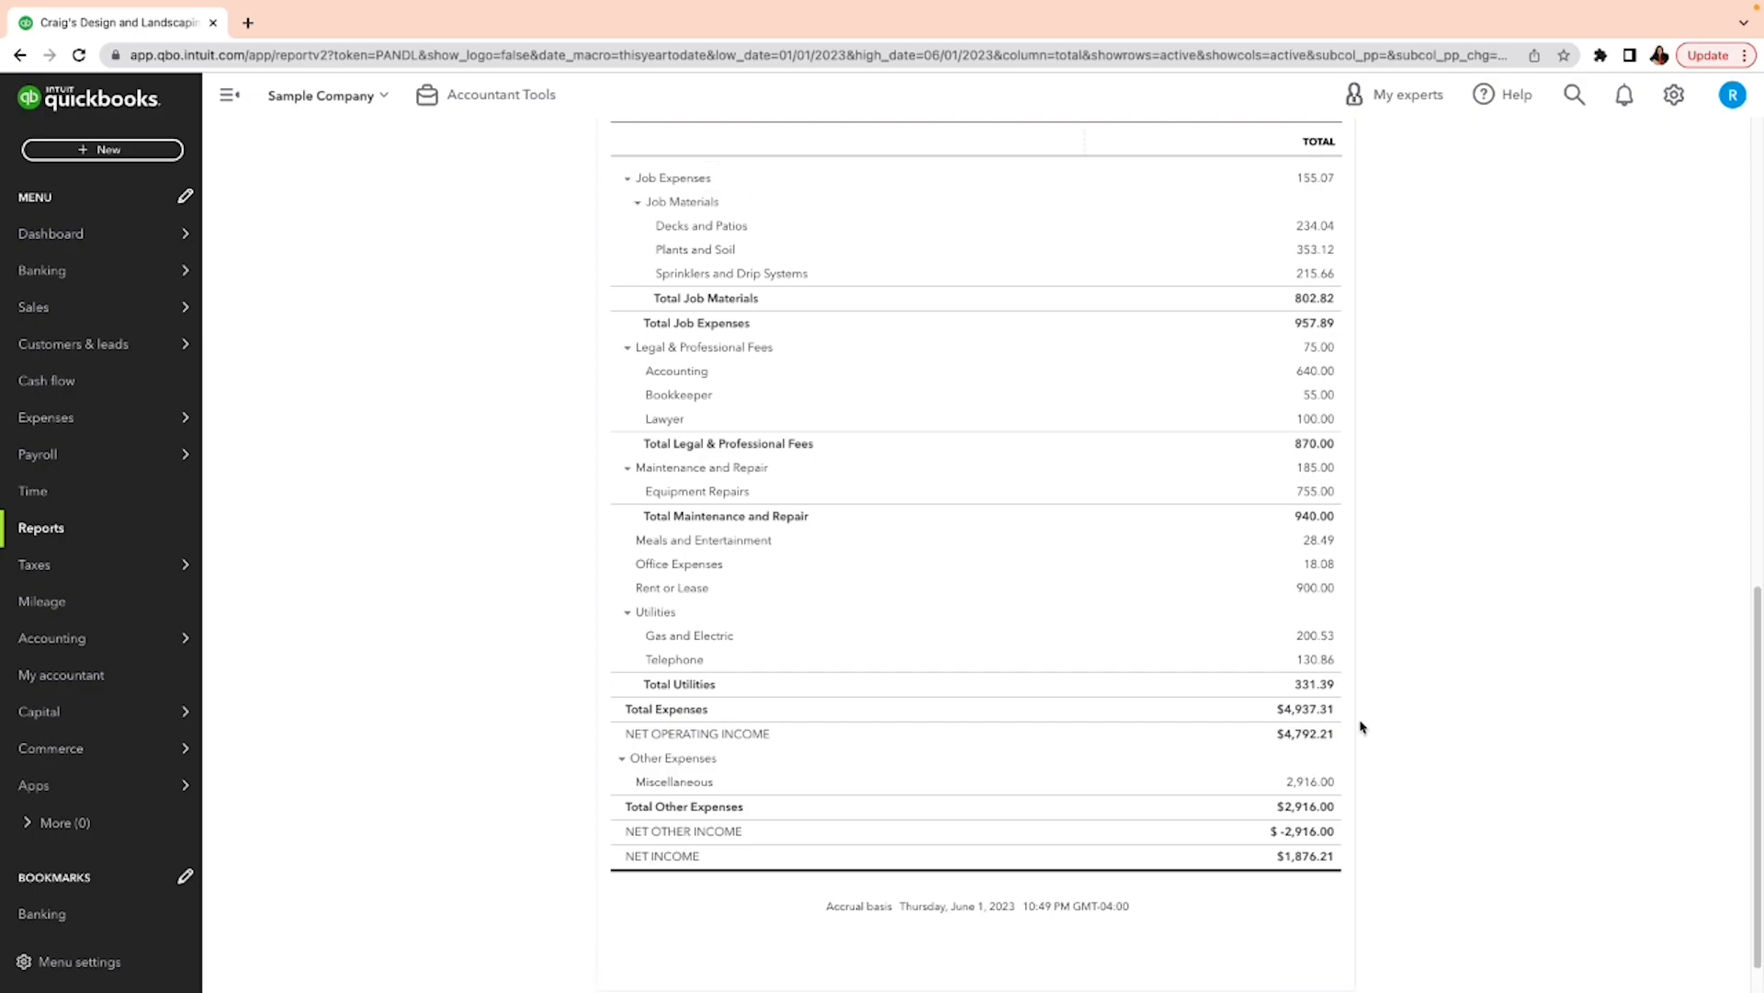
pyautogui.scroll(1, 1361, 727)
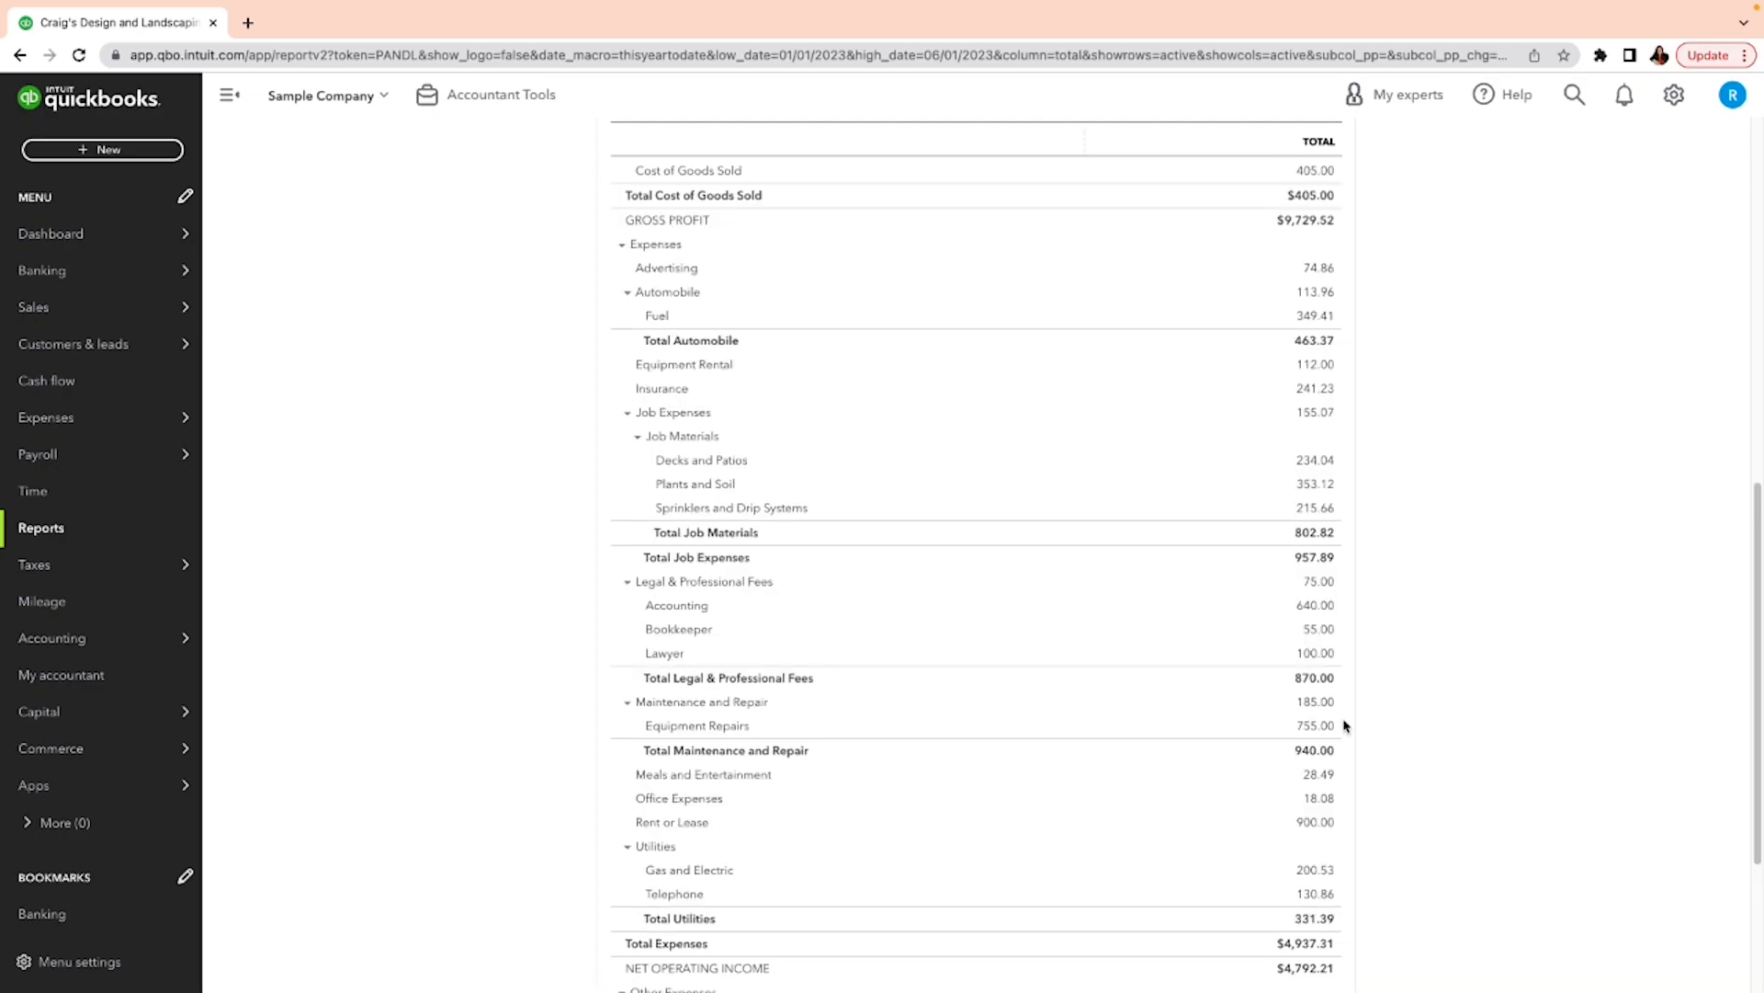
pyautogui.scroll(3, 1359, 671)
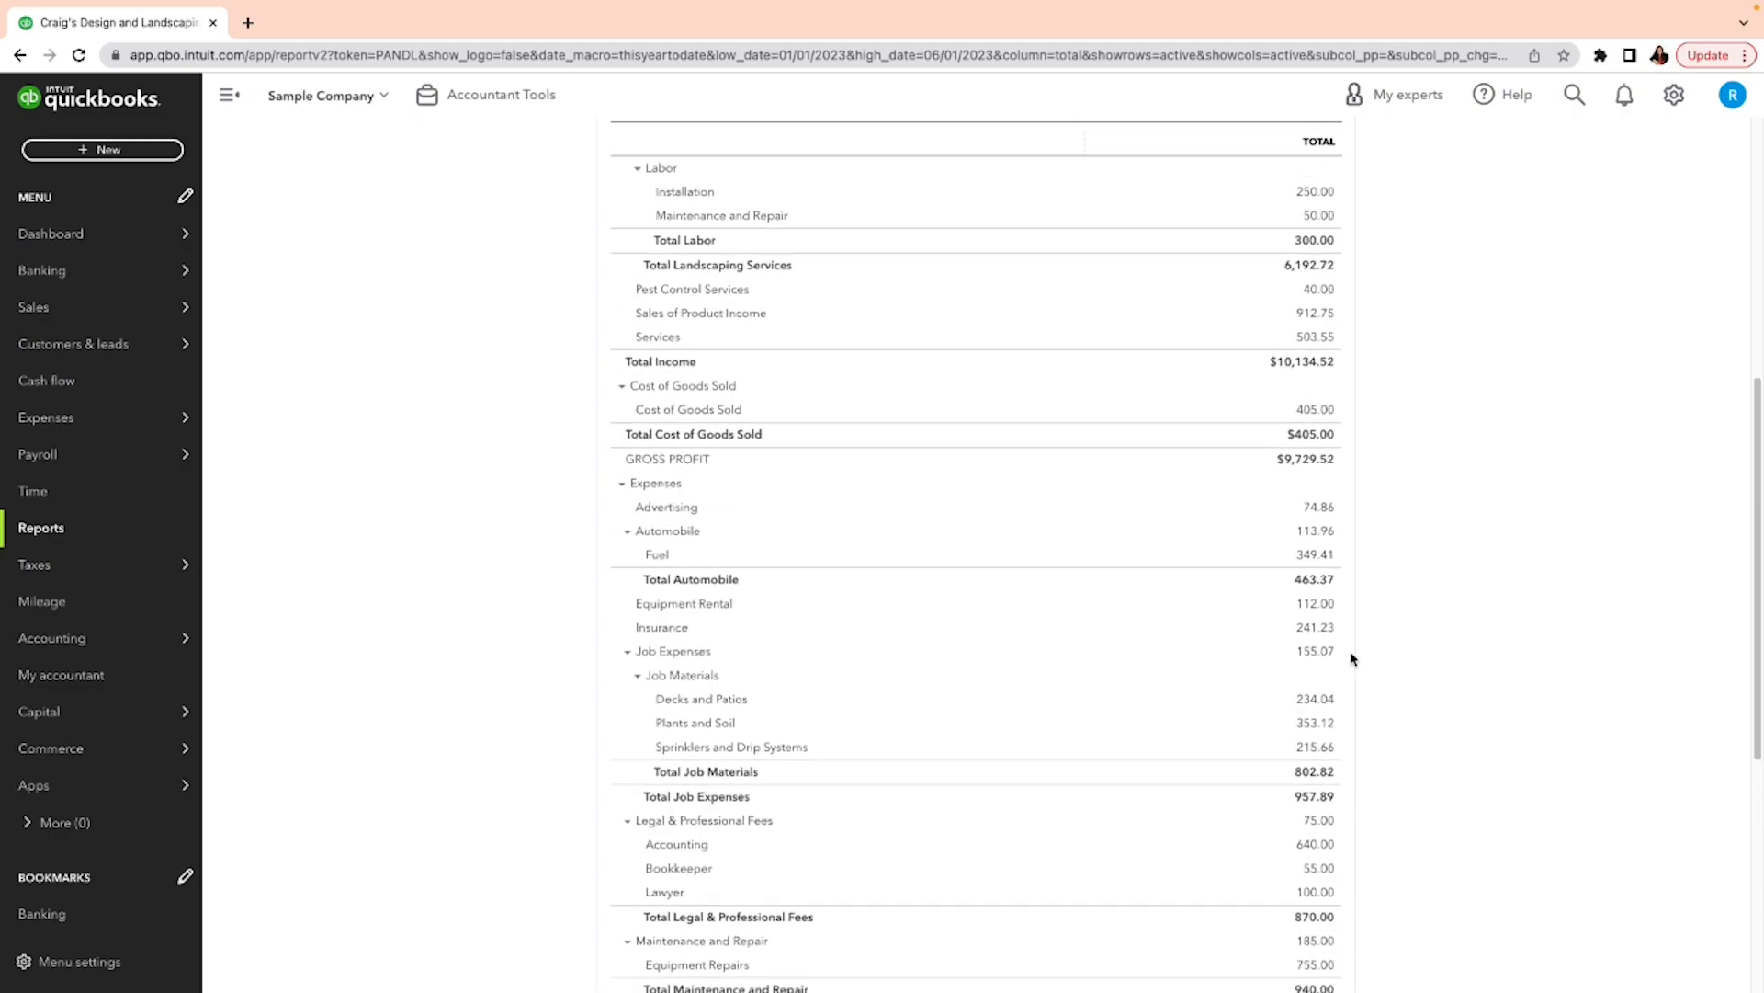
pyautogui.scroll(4, 1350, 659)
pyautogui.scroll(-2, 1350, 658)
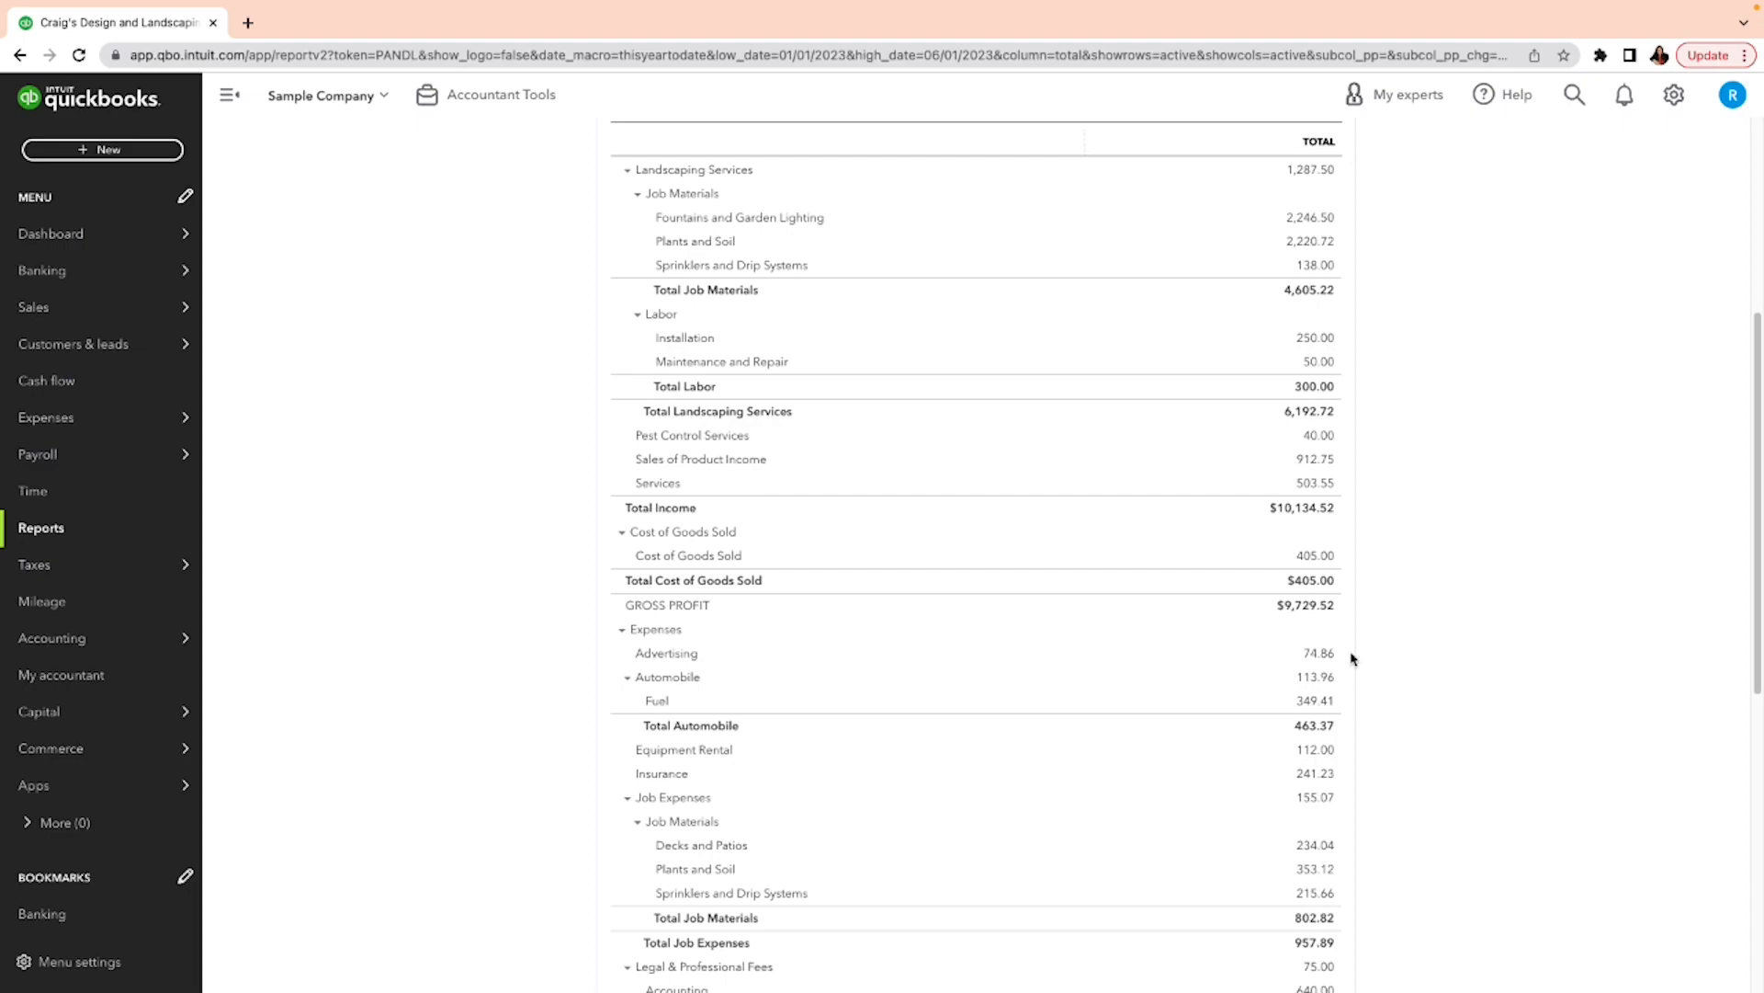
pyautogui.scroll(-1, 1351, 659)
pyautogui.scroll(-4, 1351, 657)
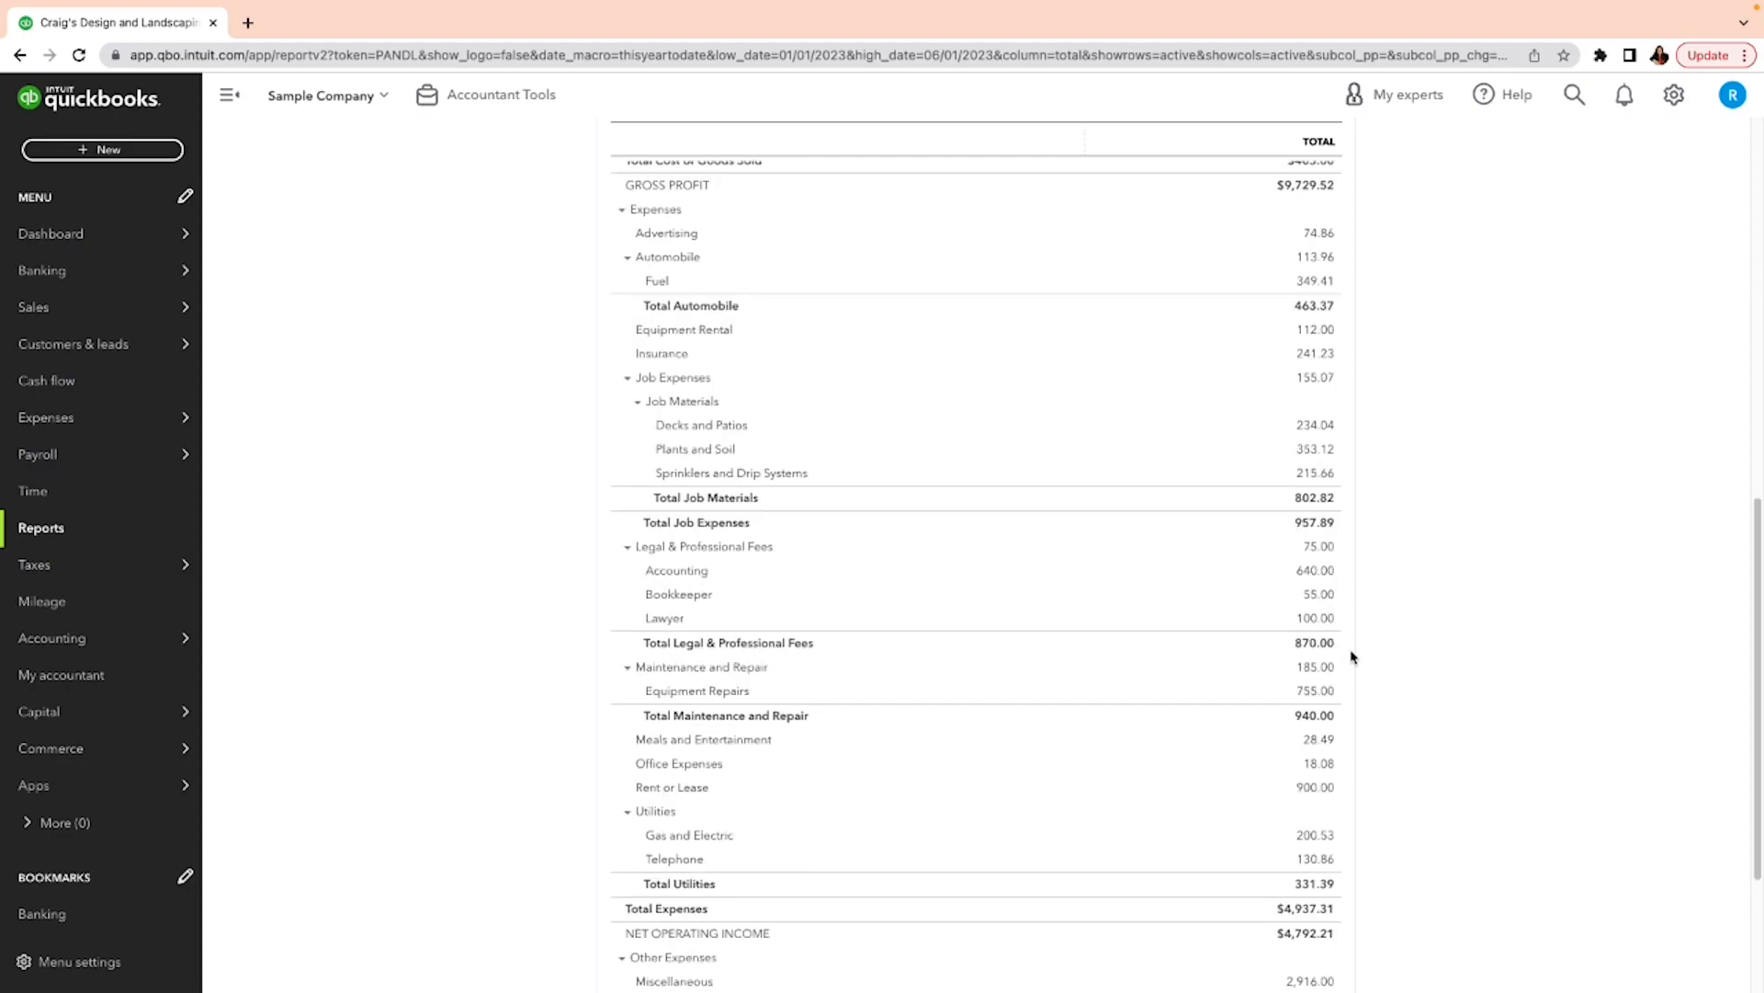
pyautogui.scroll(9, 1353, 655)
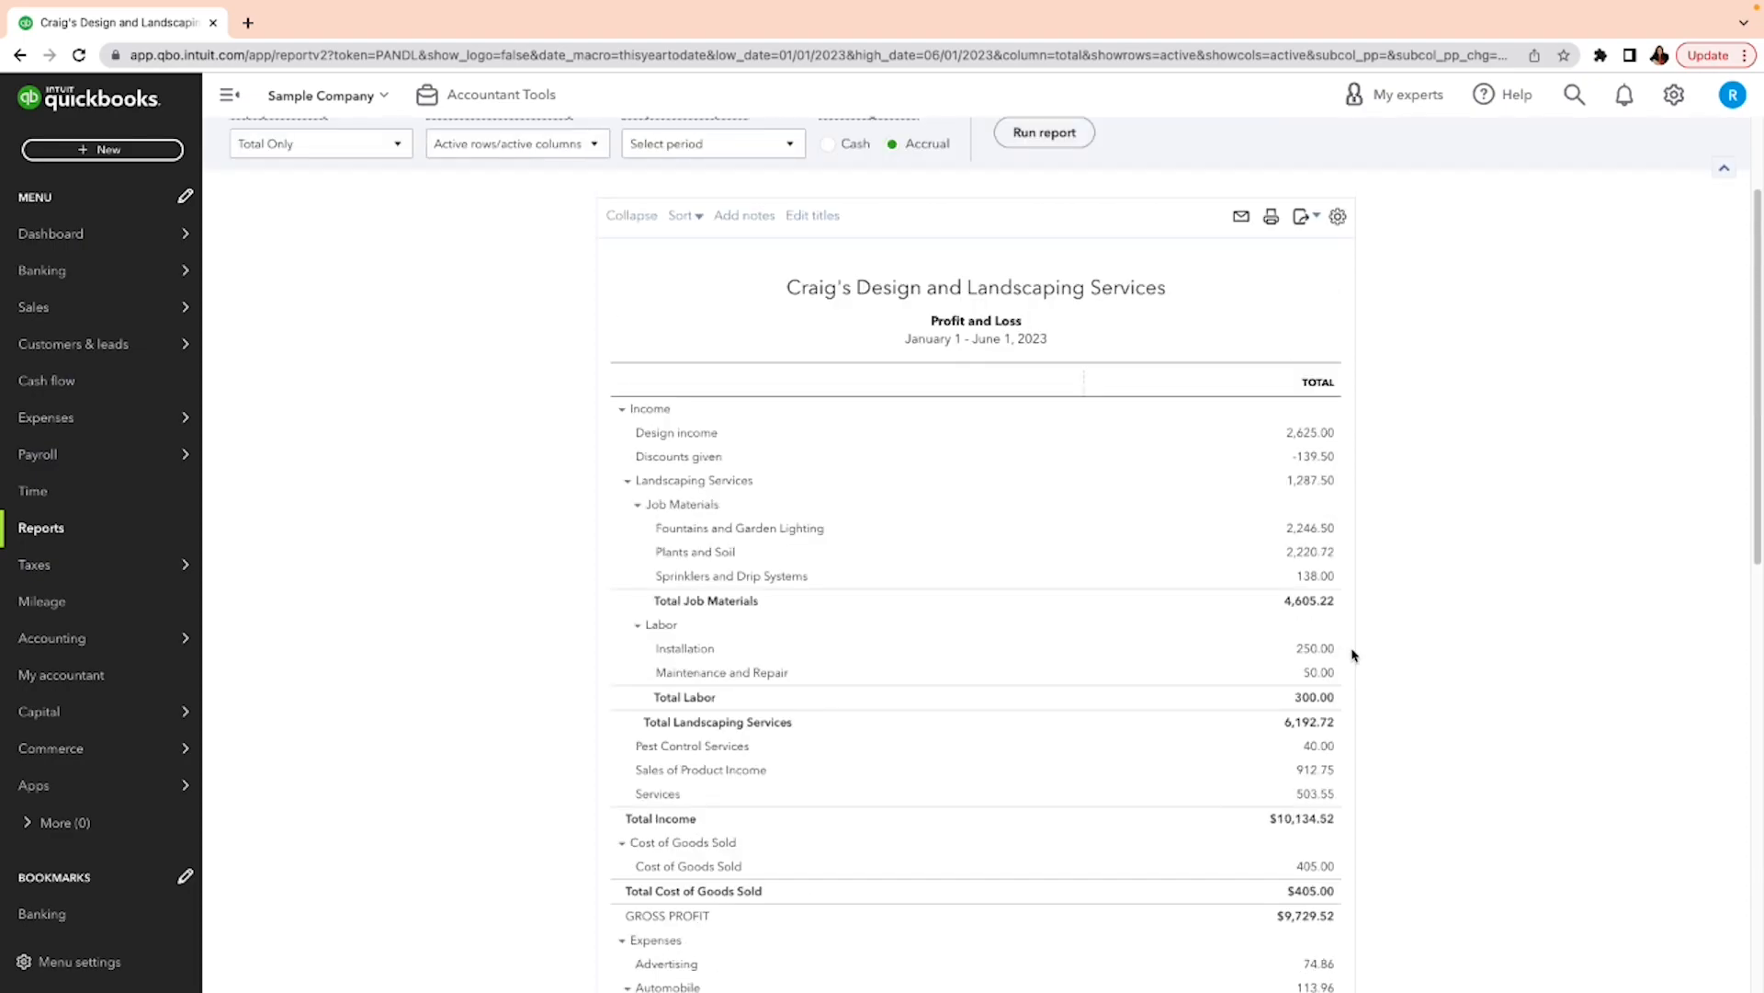
pyautogui.scroll(-2, 1353, 655)
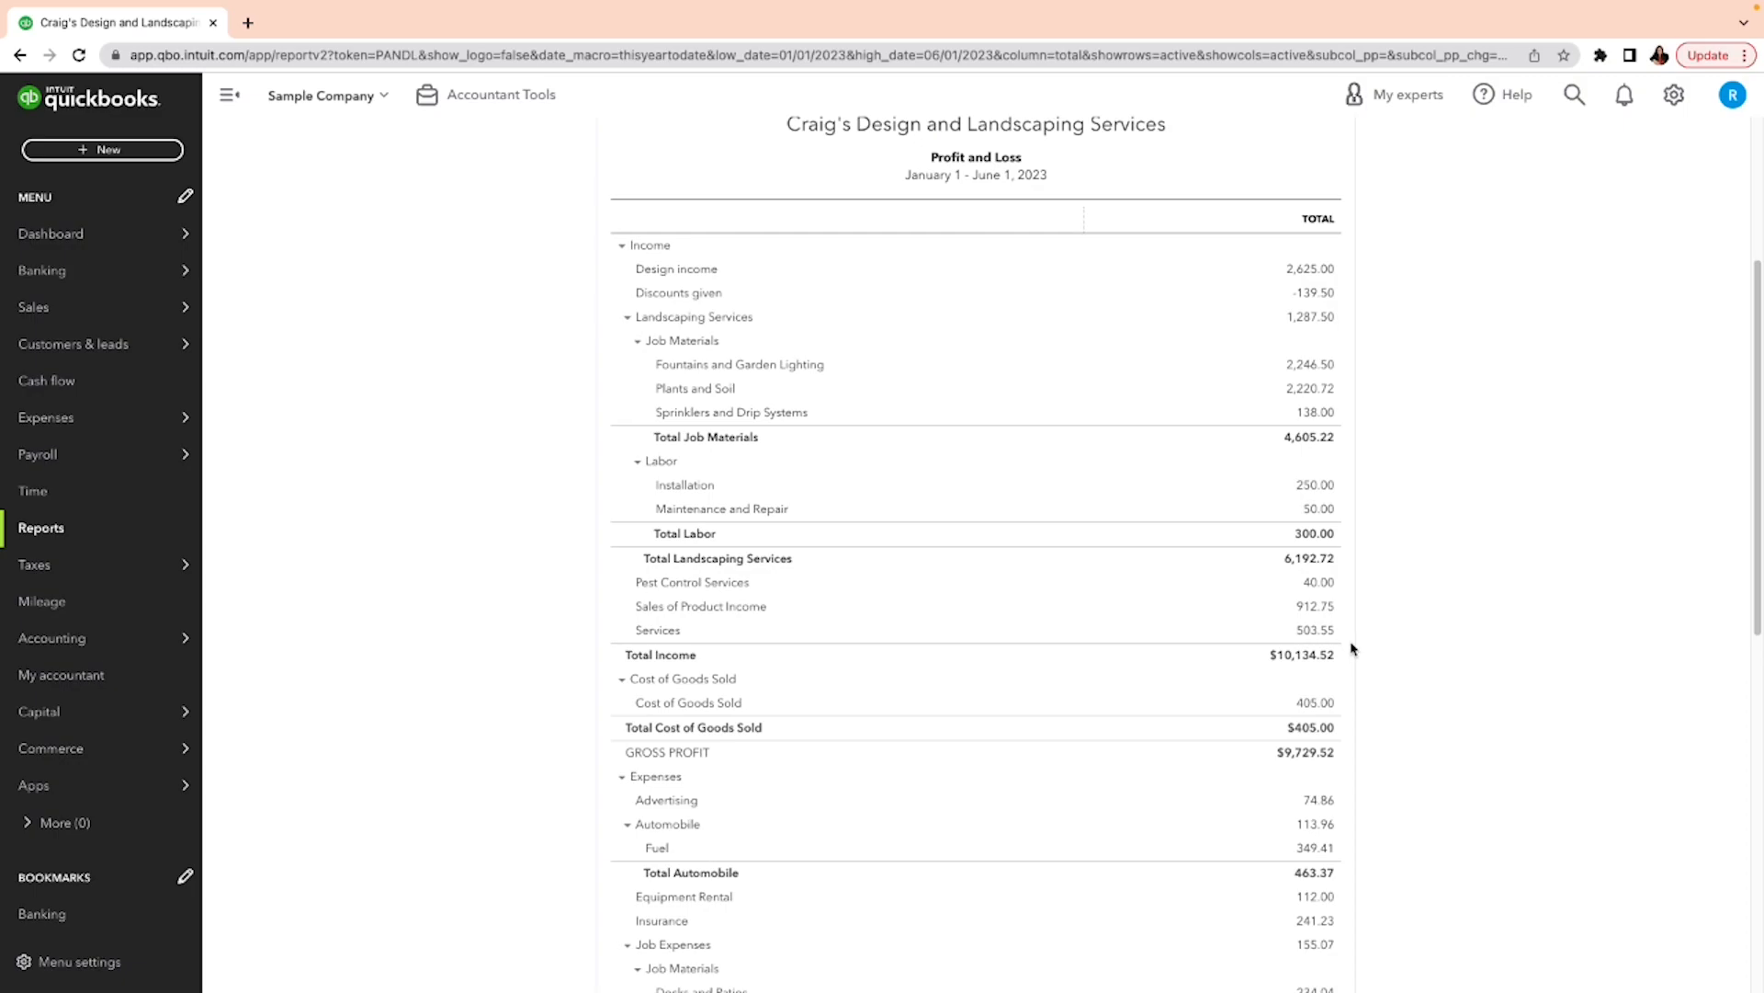